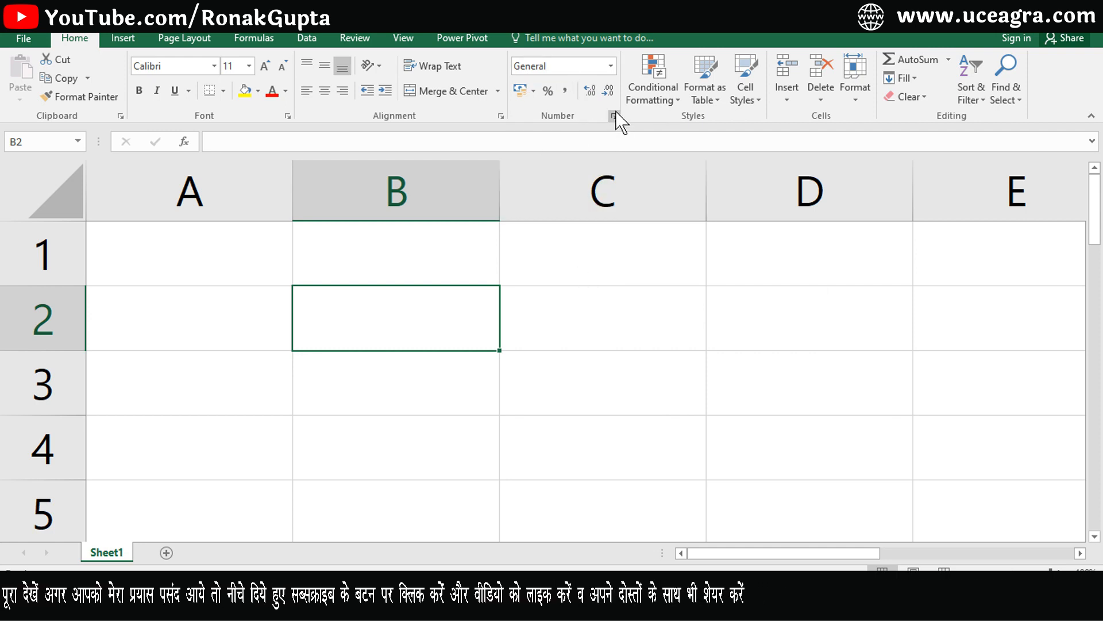
Browse the number format list without applying anything, then click through C2, D2 and B5 back to B2.
left_click(612, 67)
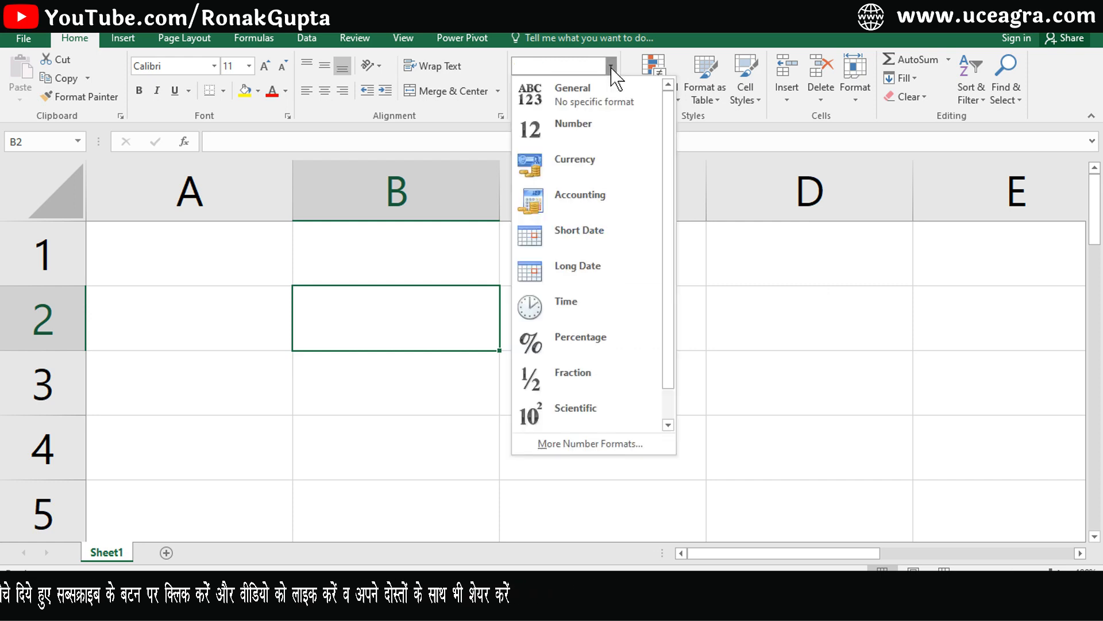
scroll(672, 138, "down", 1)
left_click_drag(673, 137, 677, 105)
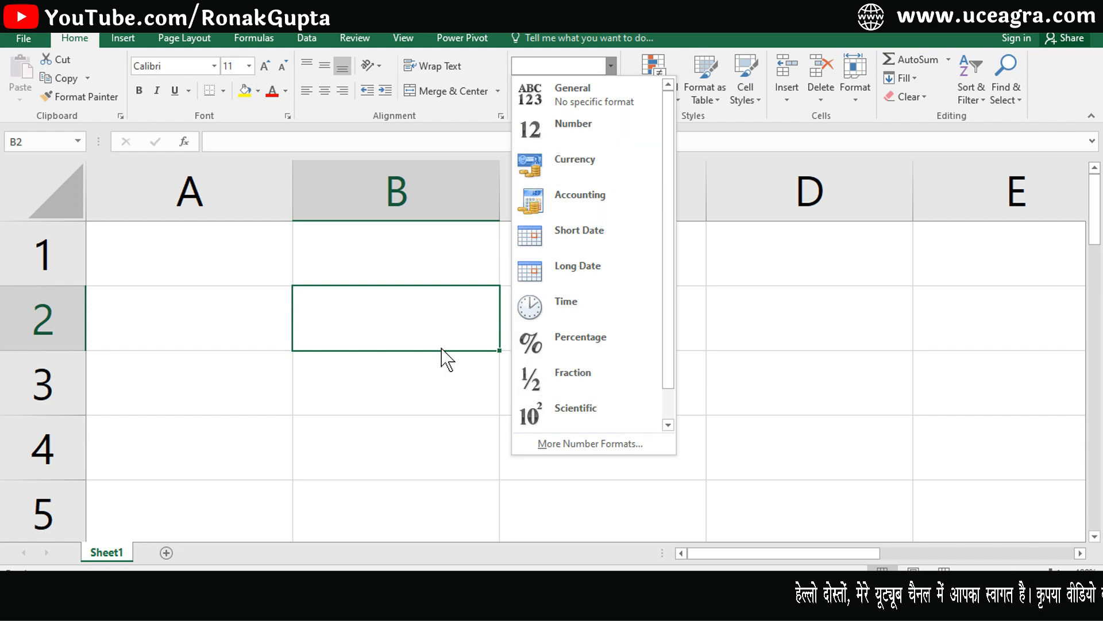
left_click(389, 327)
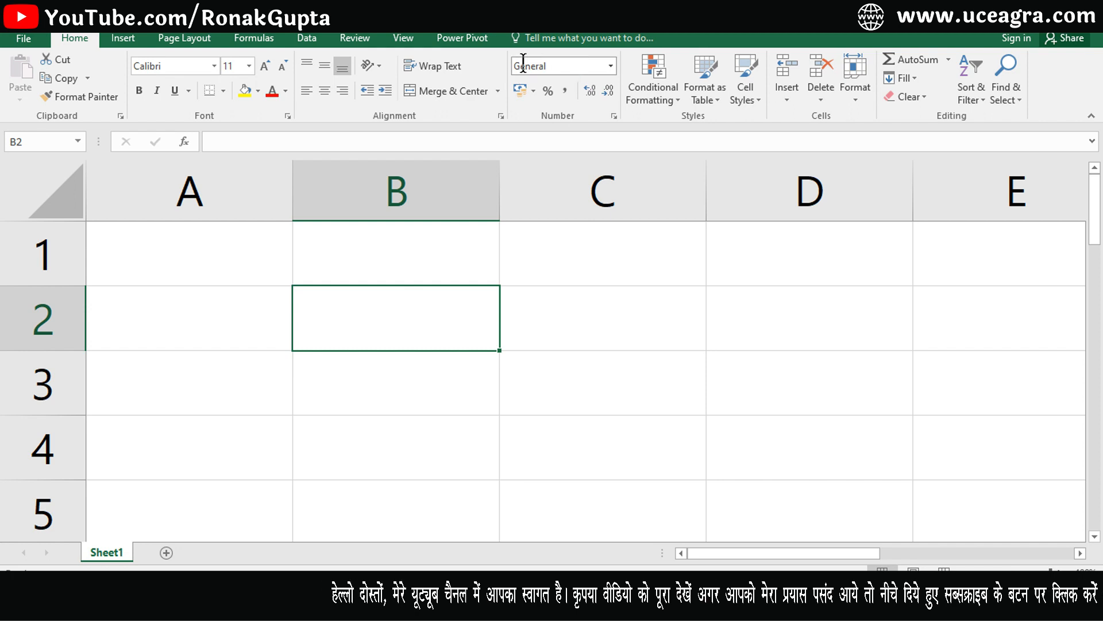
left_click(606, 335)
left_click(765, 319)
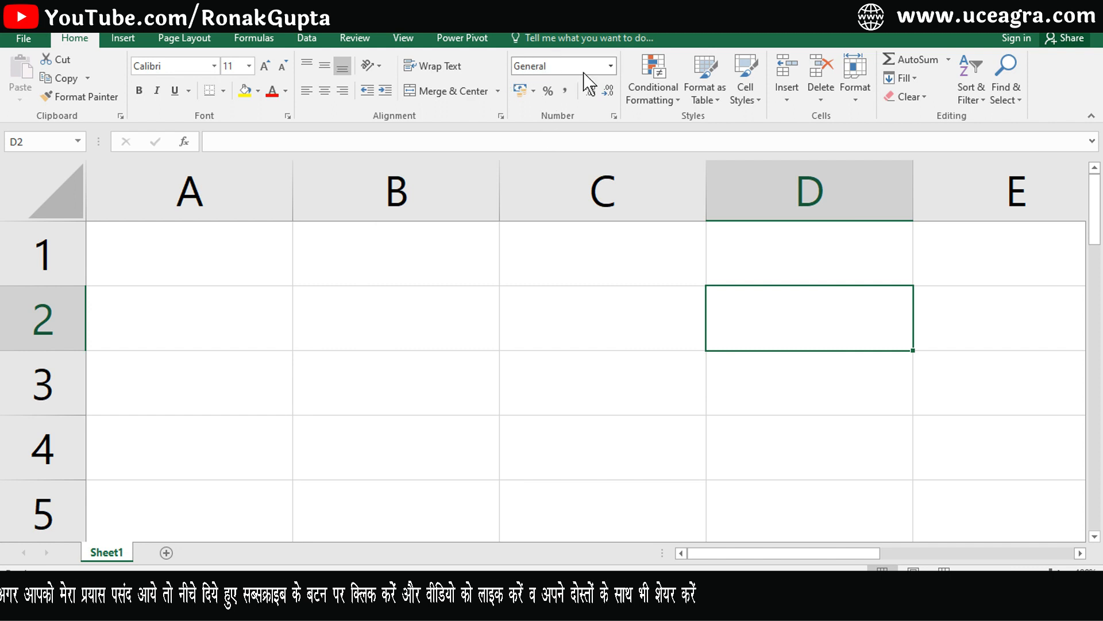
left_click(351, 490)
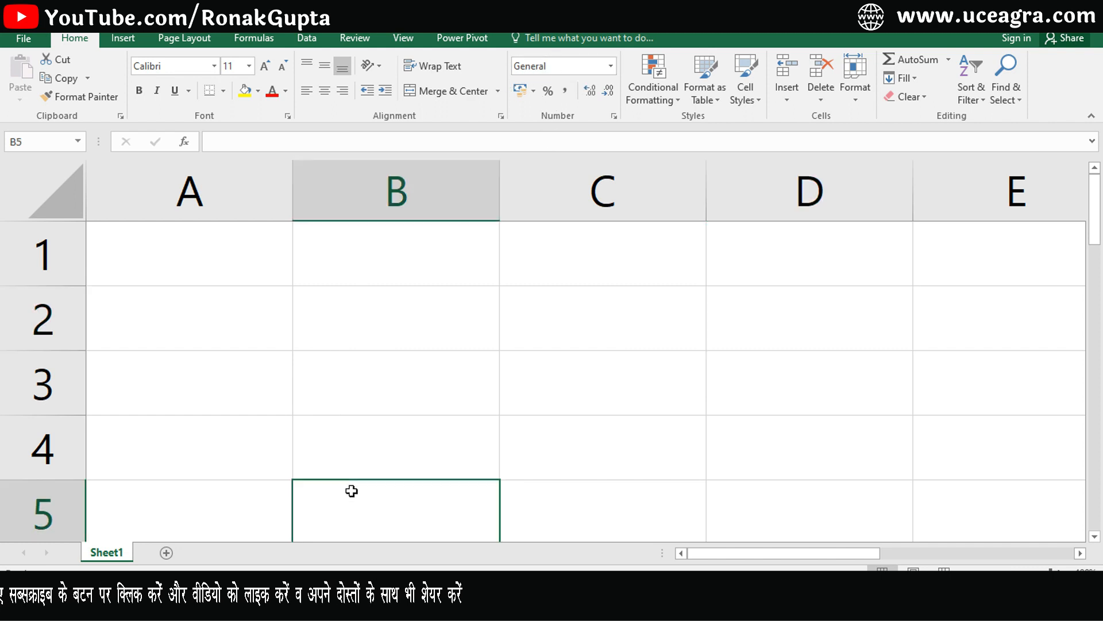
left_click(386, 312)
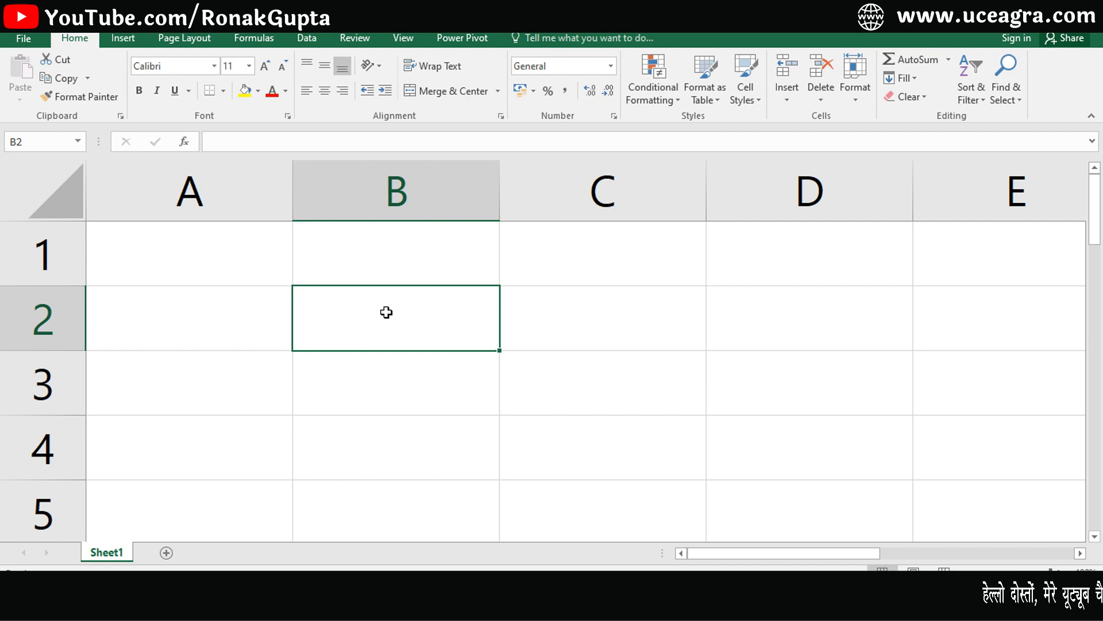
Enter 784569 in B2 and preview the number formats, leaving it in General.
type("784569")
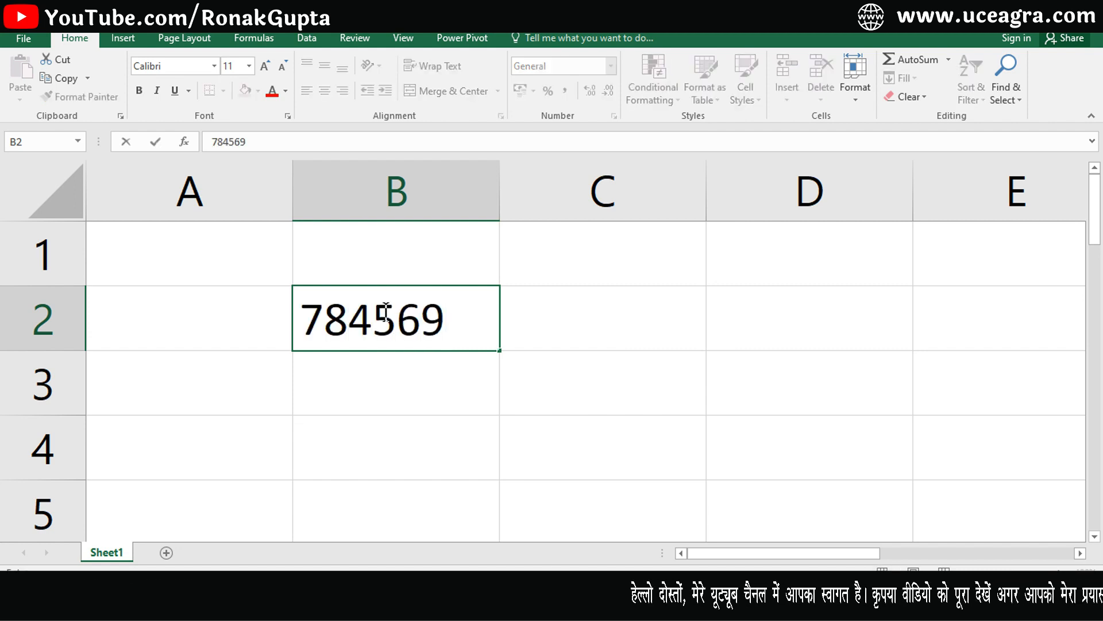
key("Return")
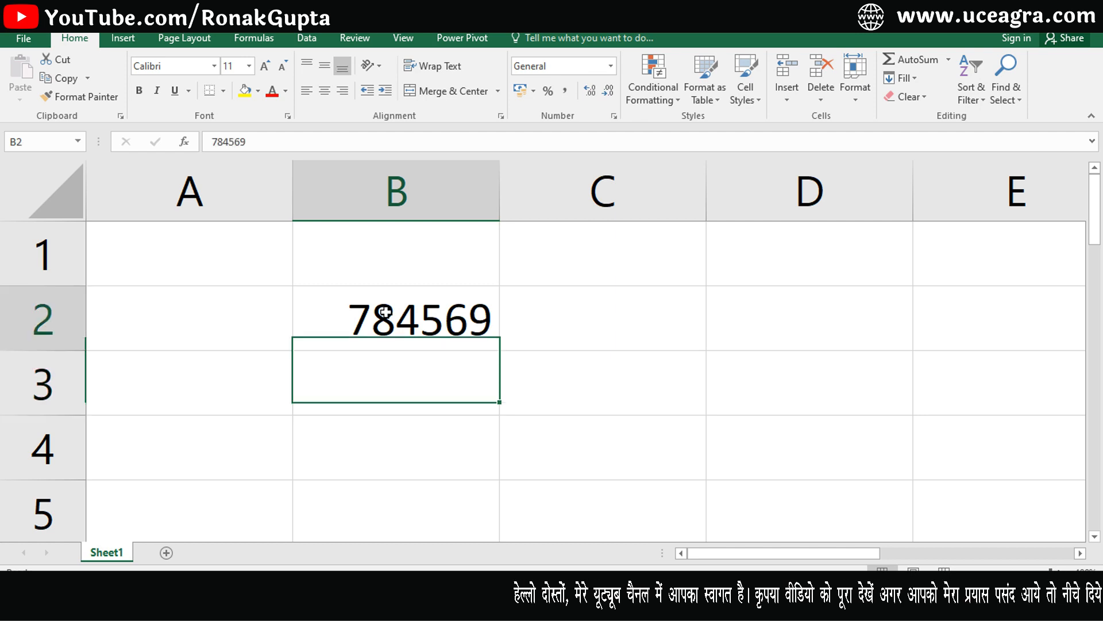
left_click(354, 317)
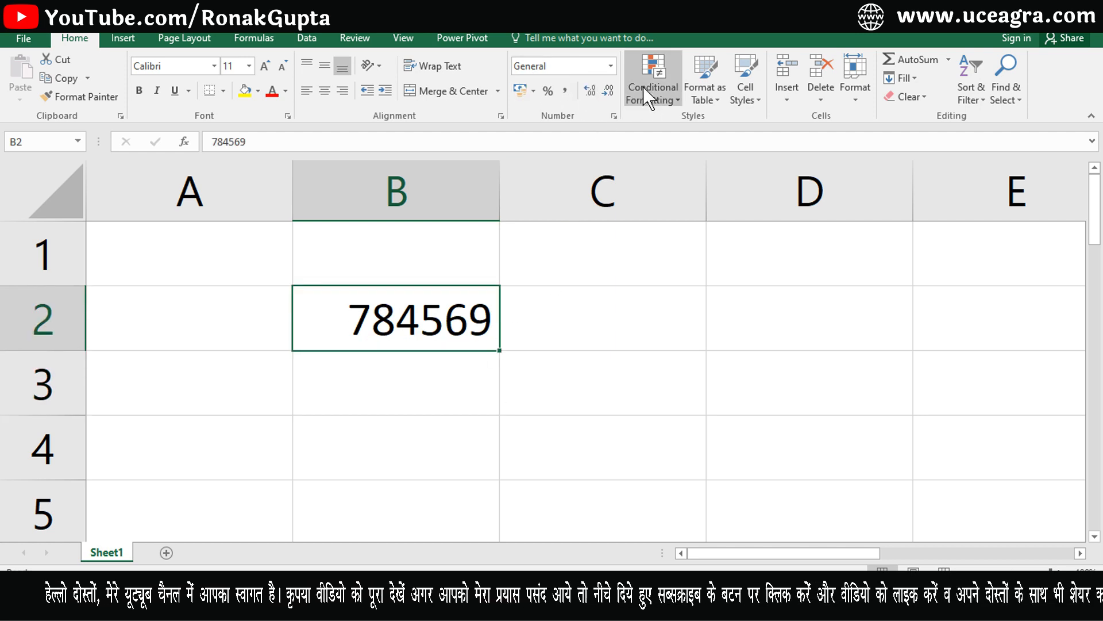
left_click(611, 67)
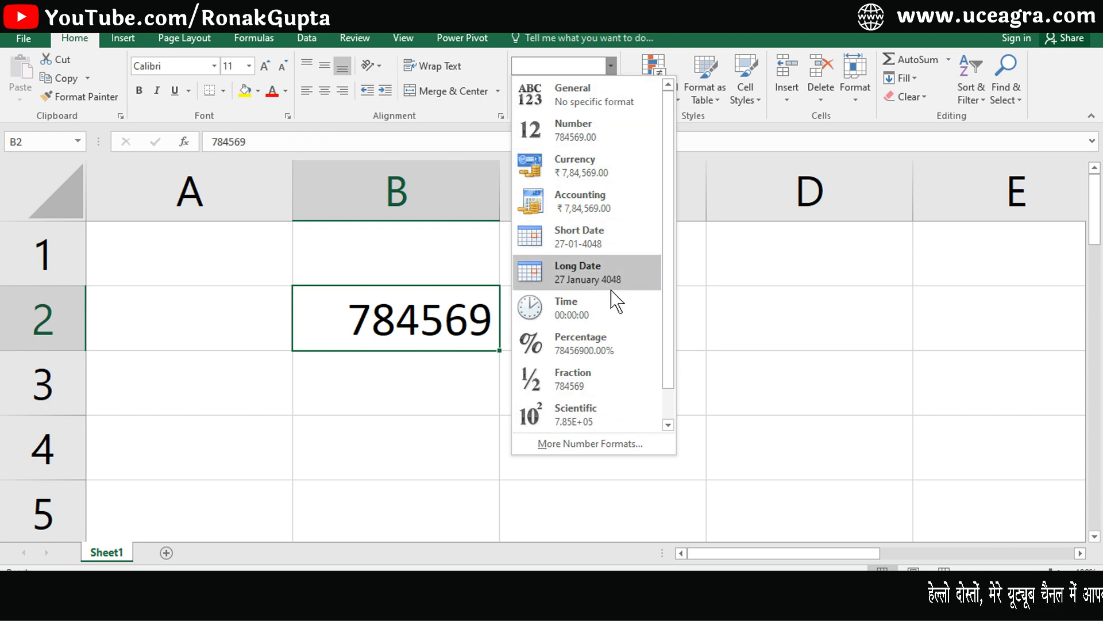
left_click(668, 408)
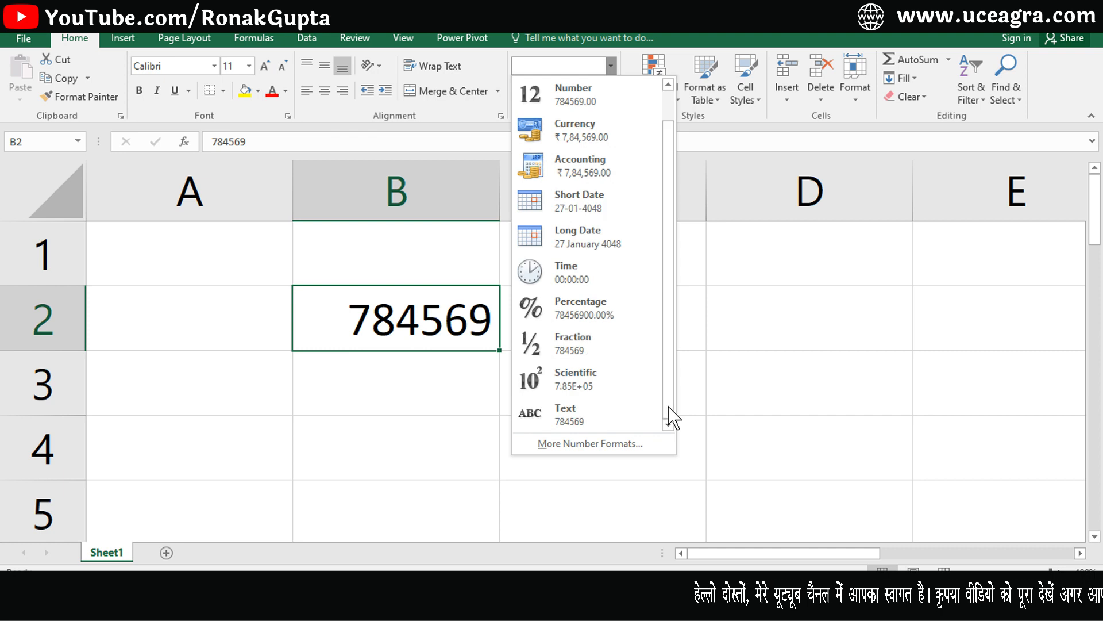
left_click_drag(669, 409, 675, 320)
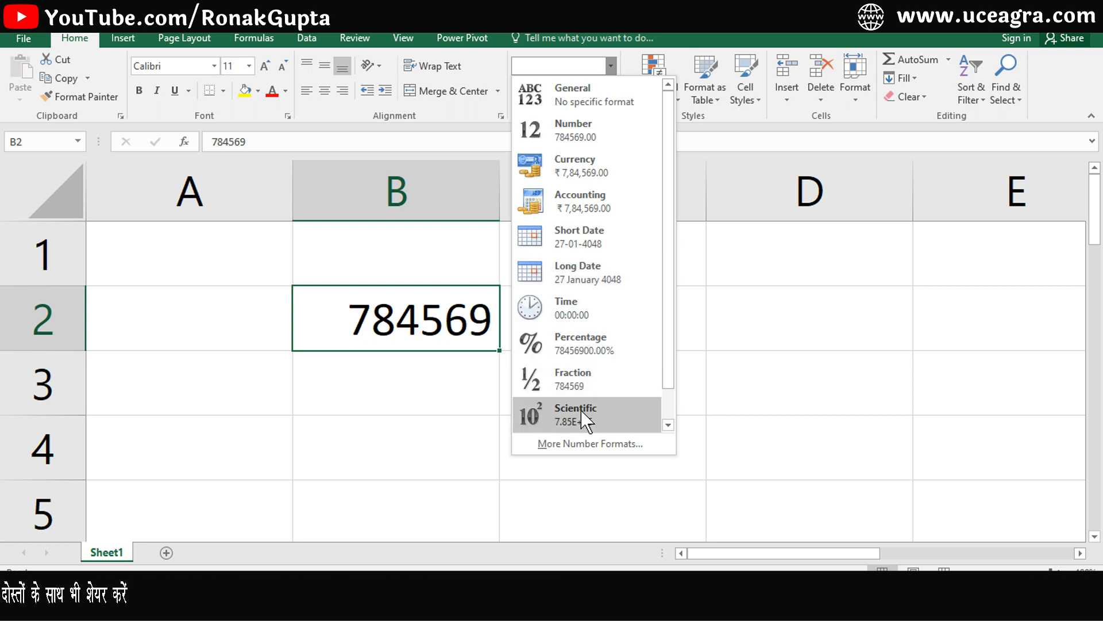
scroll(659, 413, "down", 1)
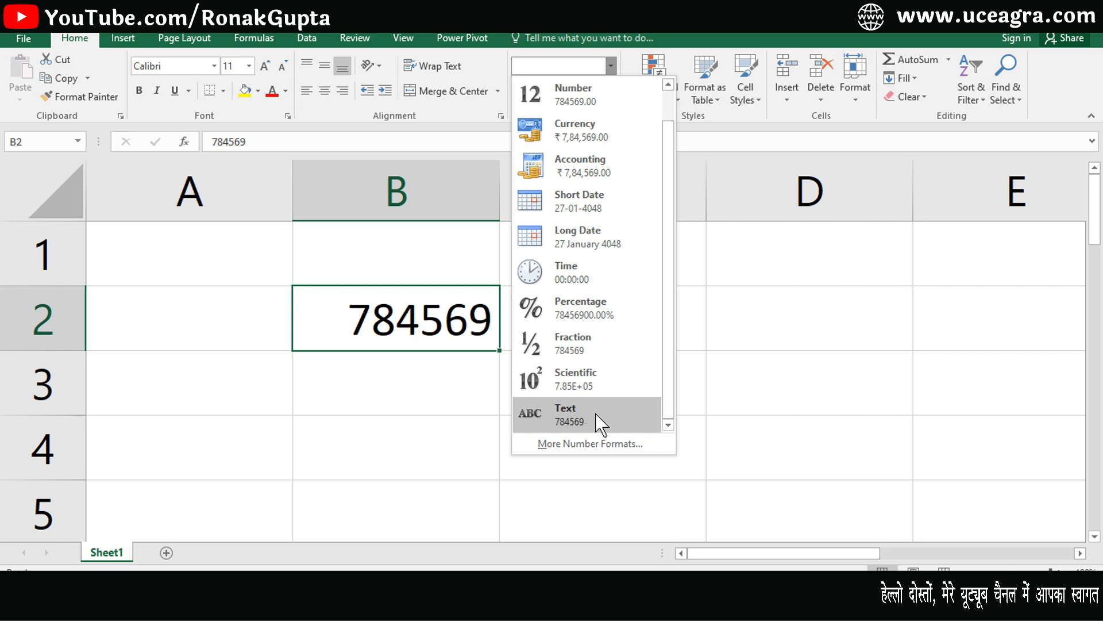
left_click(428, 416)
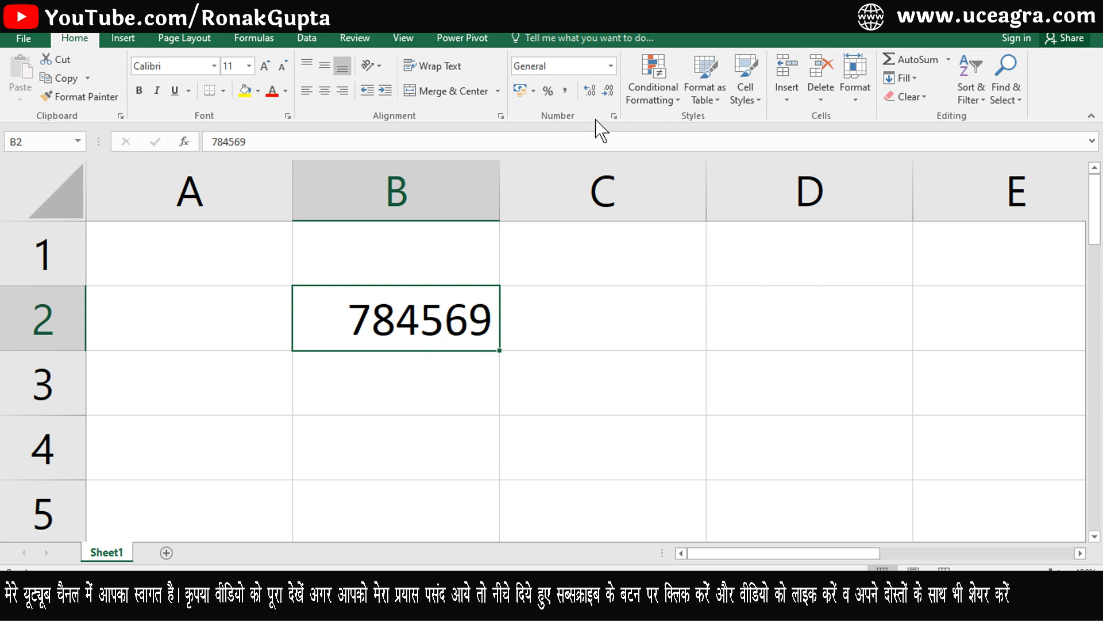
Give B2 the Number format with 2 decimal places so it reads 784569.00.
left_click(611, 65)
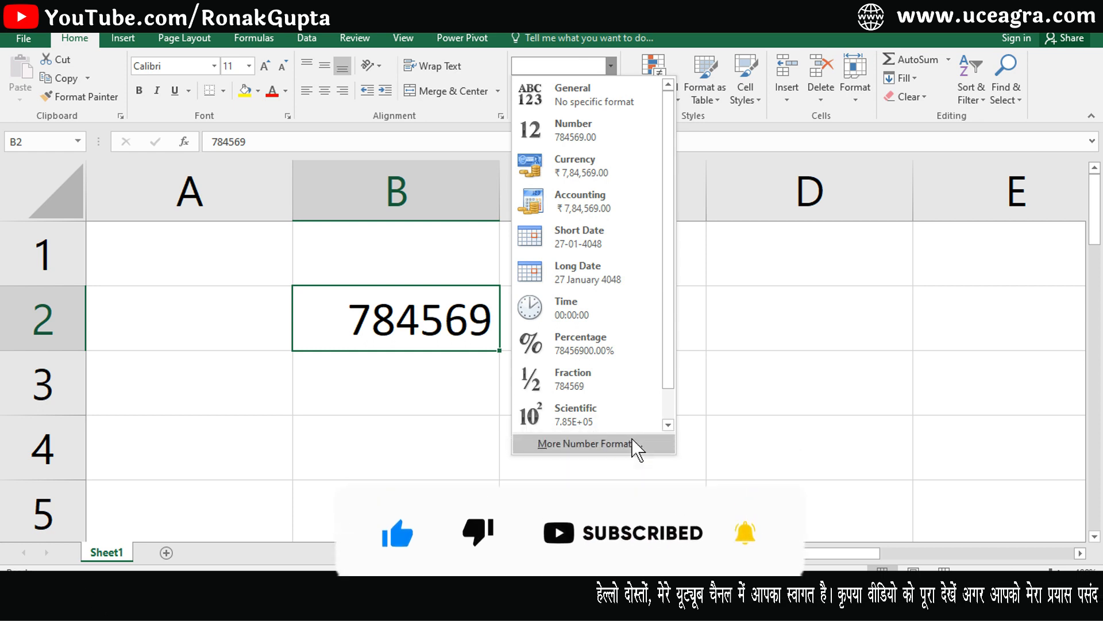
left_click(598, 449)
left_click_drag(476, 195, 740, 90)
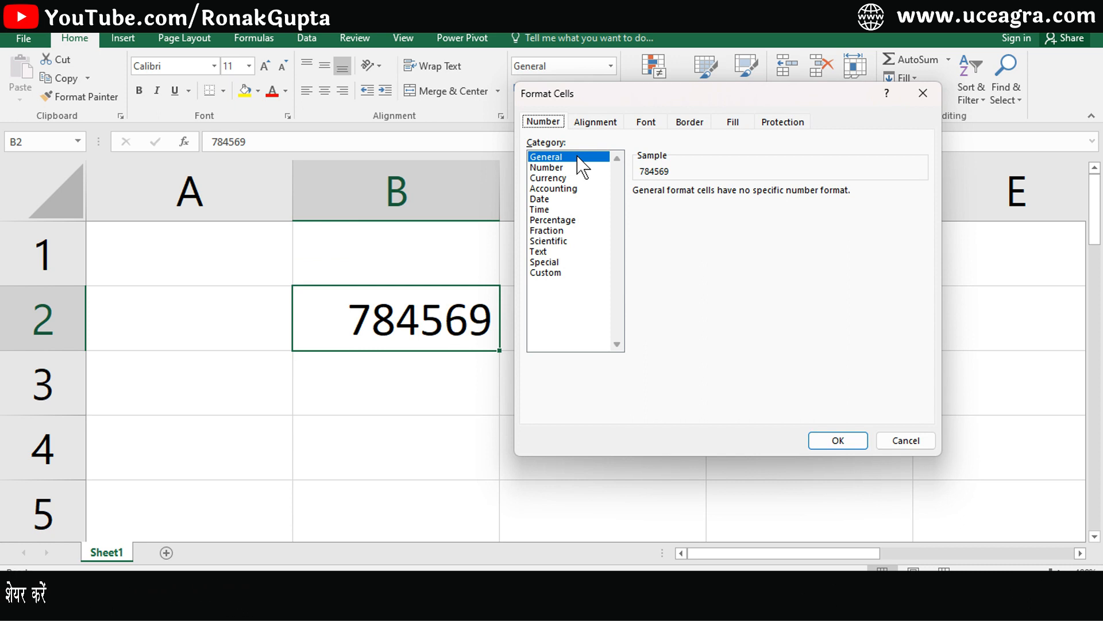
left_click(546, 168)
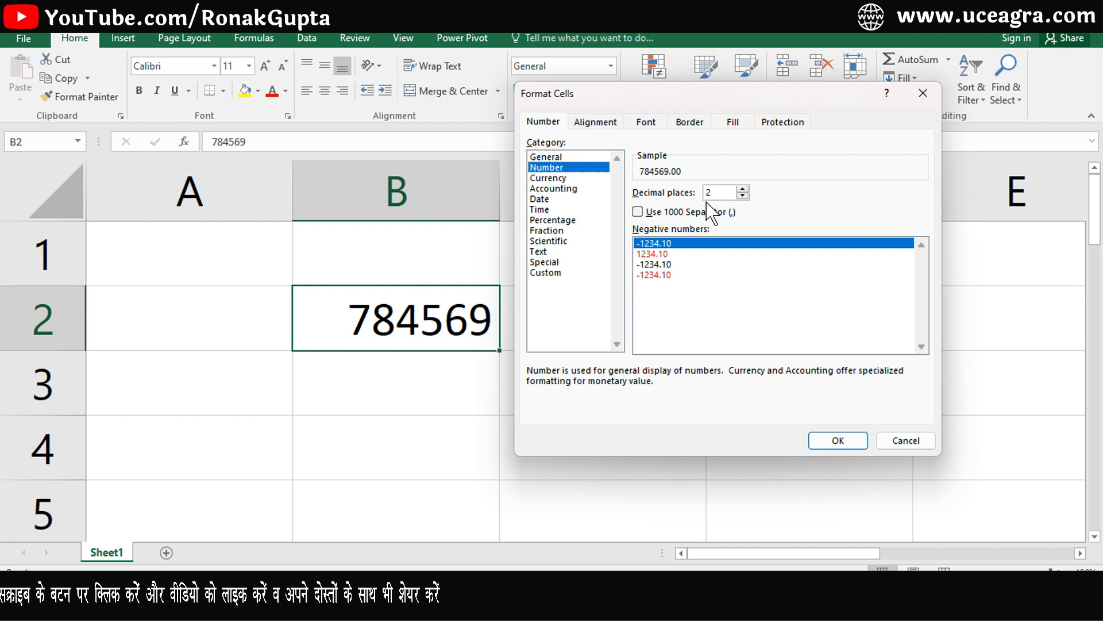
left_click(743, 190)
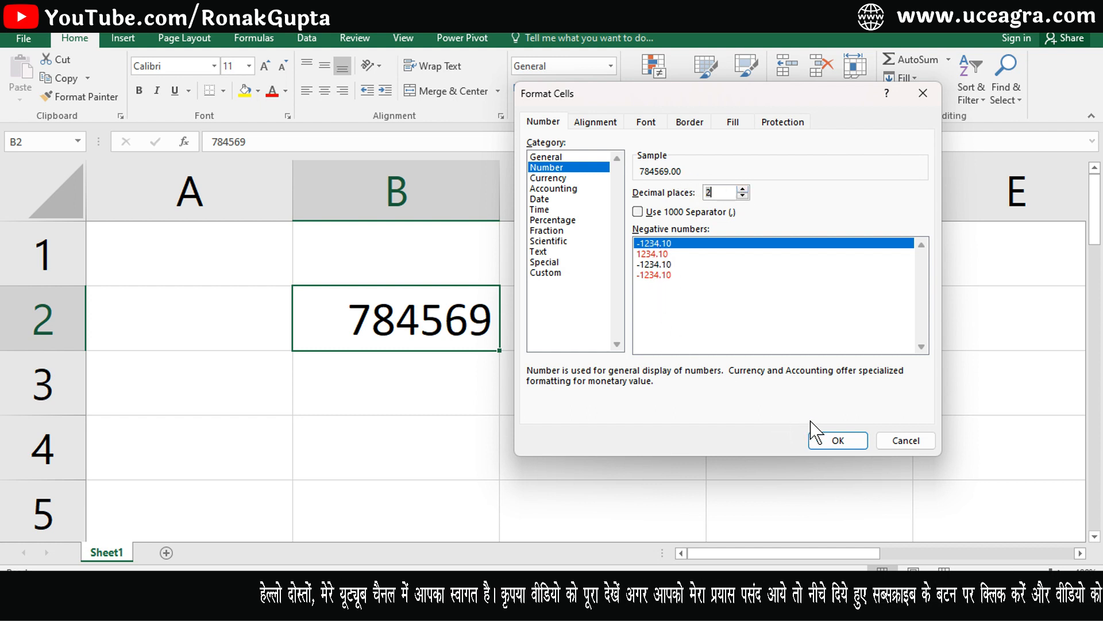
left_click(840, 440)
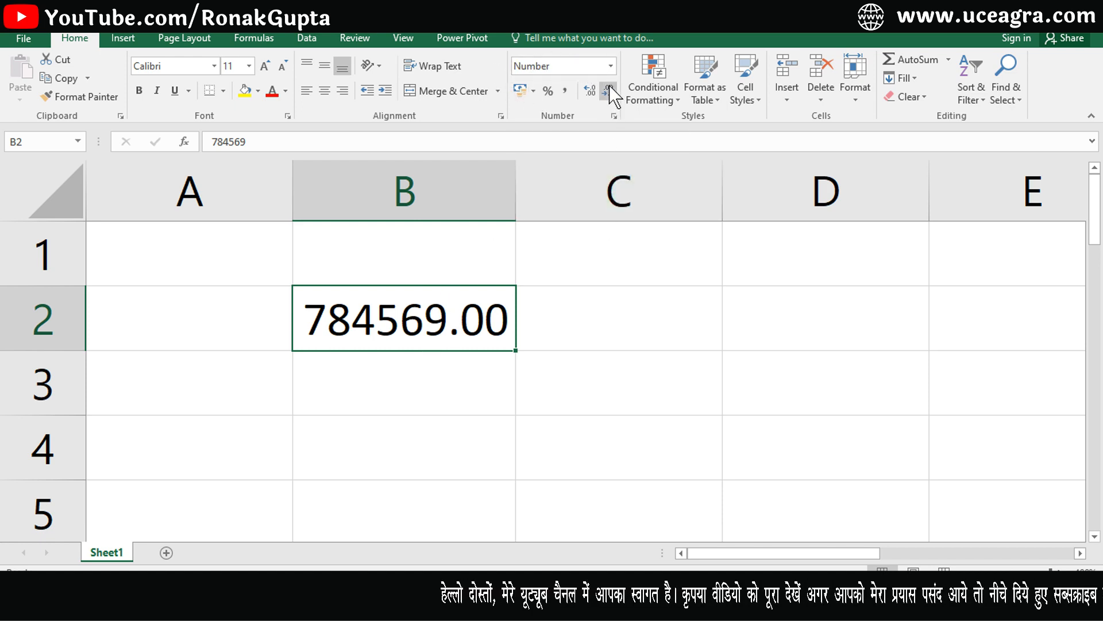
Clear B2 and enter 96585, keeping the two-decimal Number format.
left_click(610, 66)
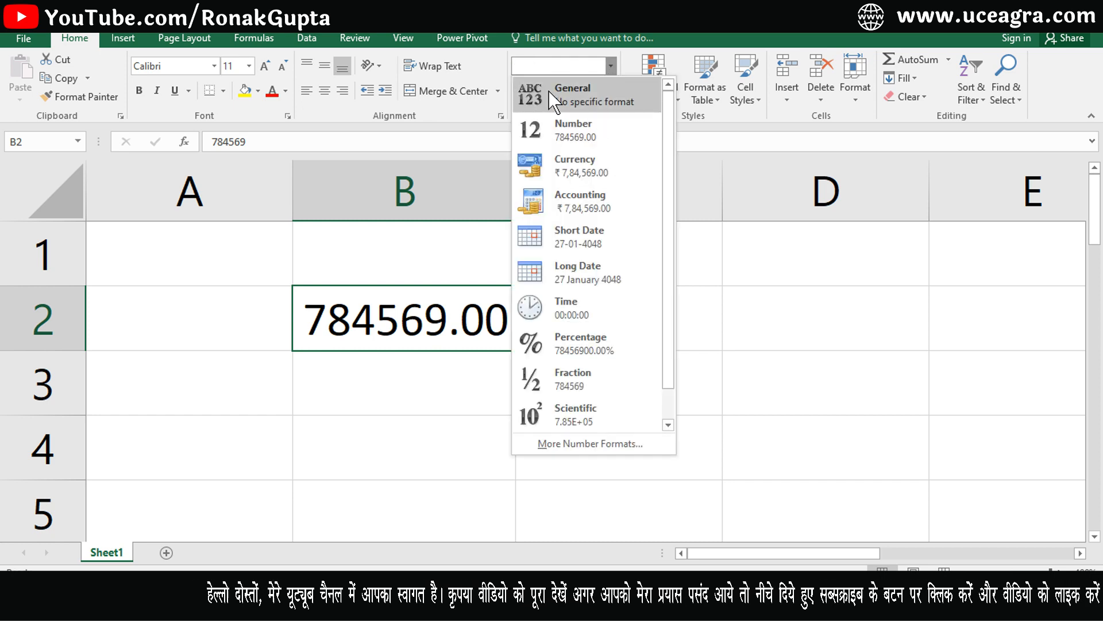
left_click(756, 357)
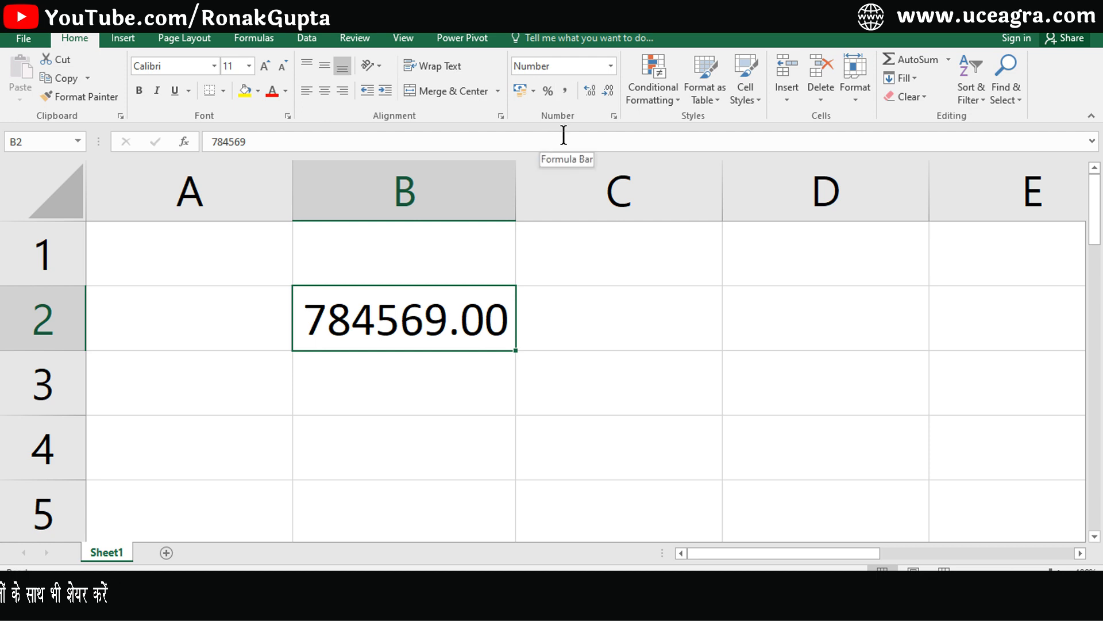
left_click(611, 65)
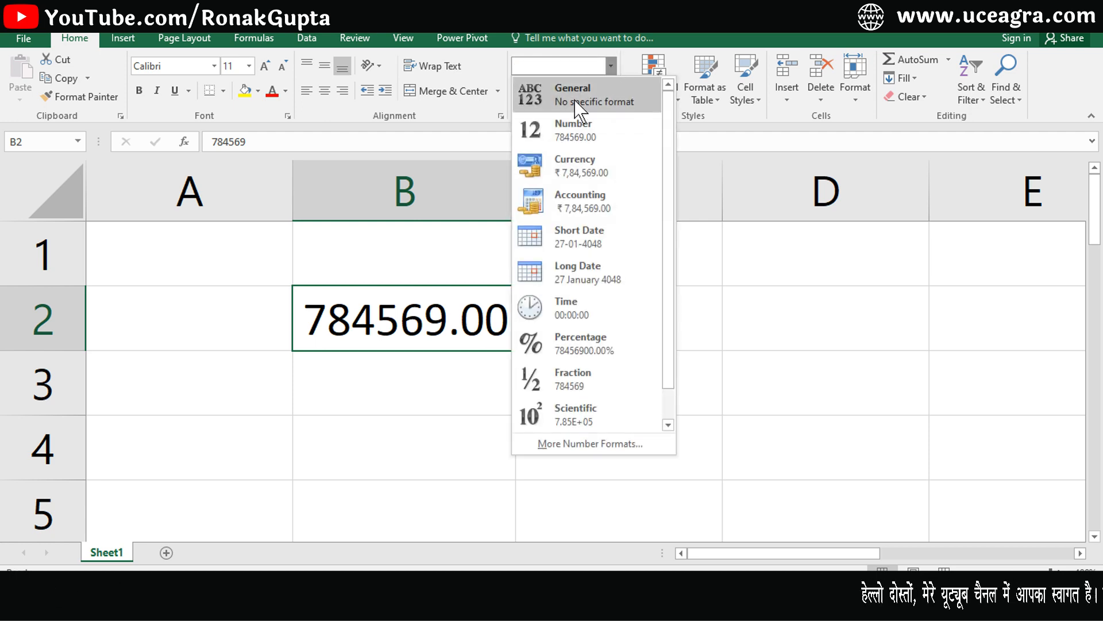
left_click(731, 274)
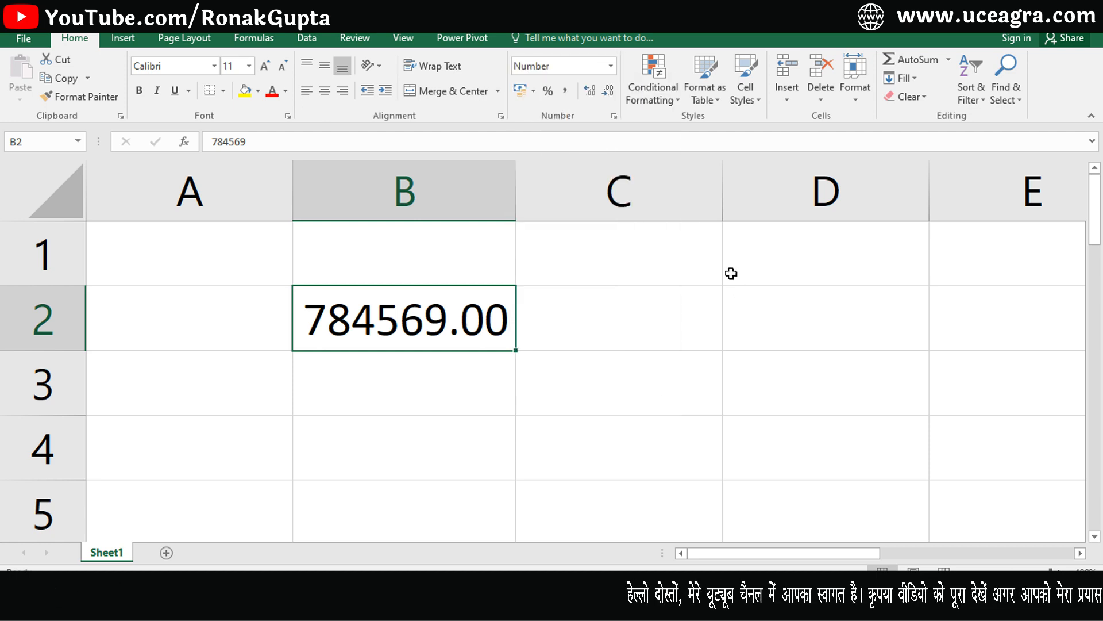
key("Delete")
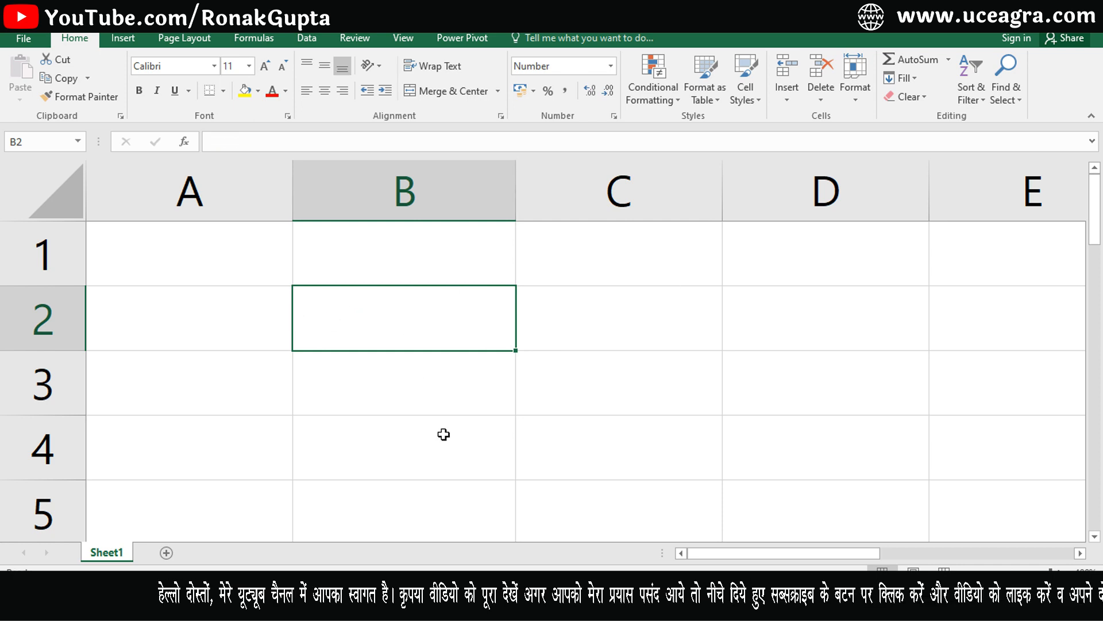
type("96585")
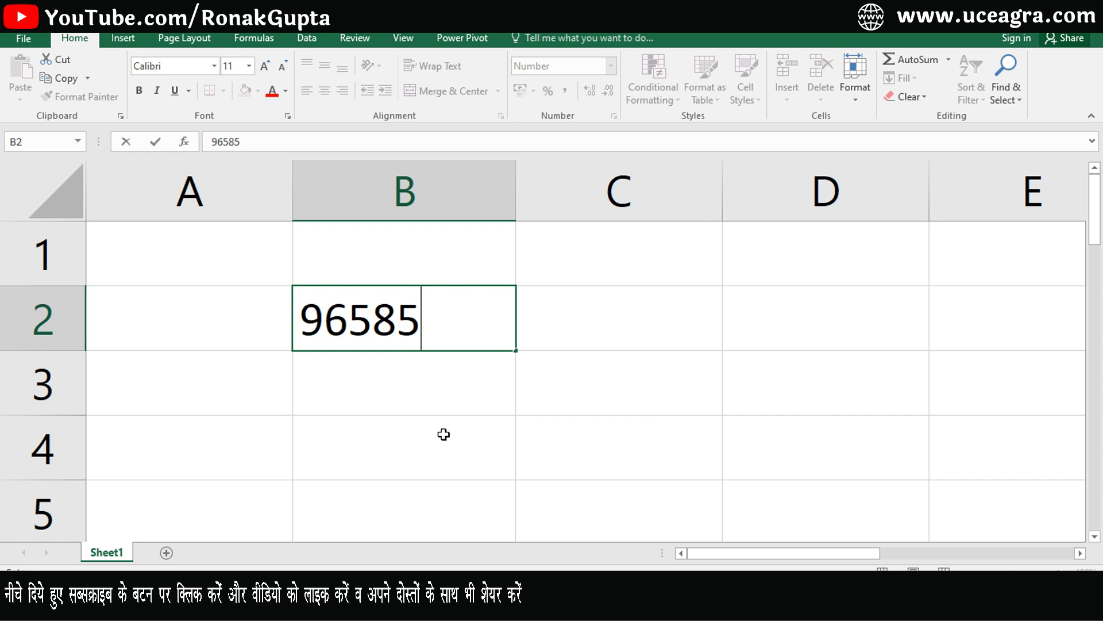
key("Return")
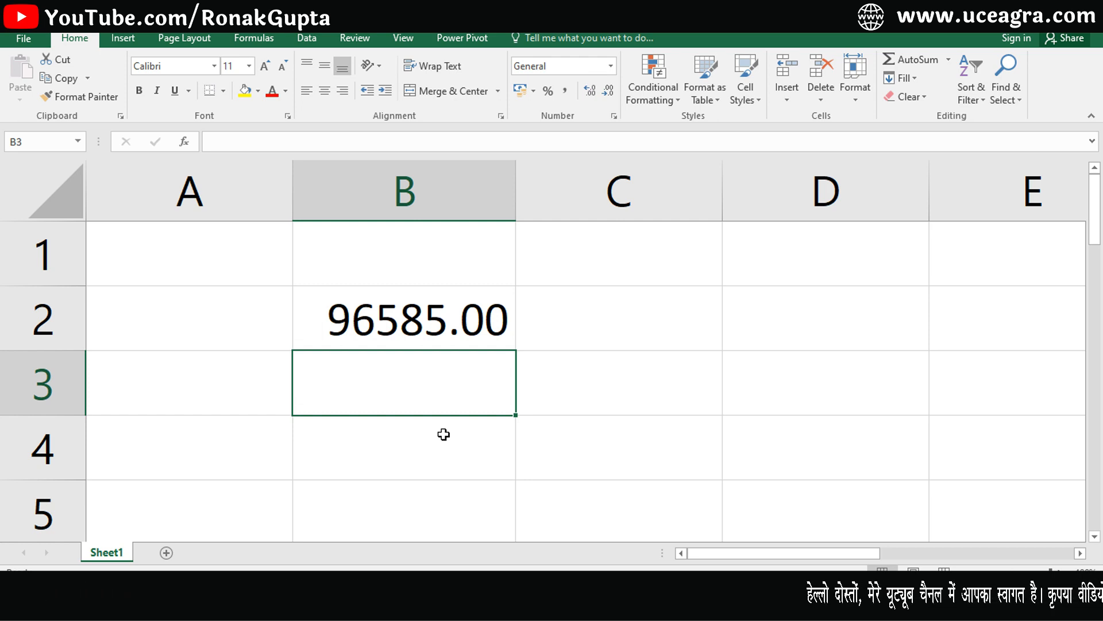
Clear A1:C4 and reset the range A1:D4 to the General format.
left_click_drag(248, 283, 608, 425)
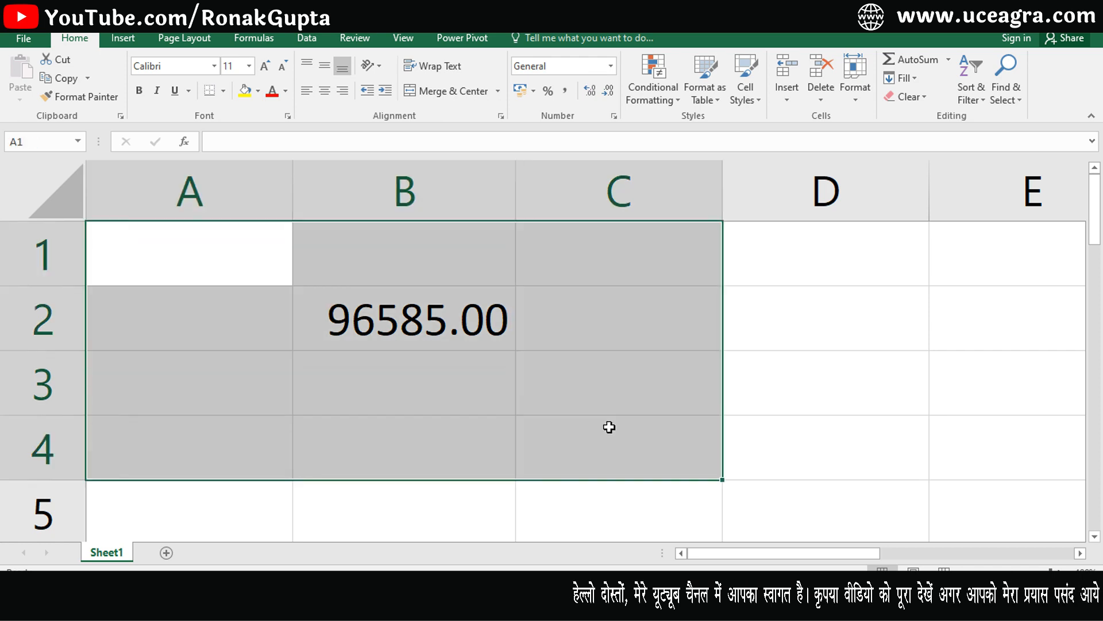
key("Delete")
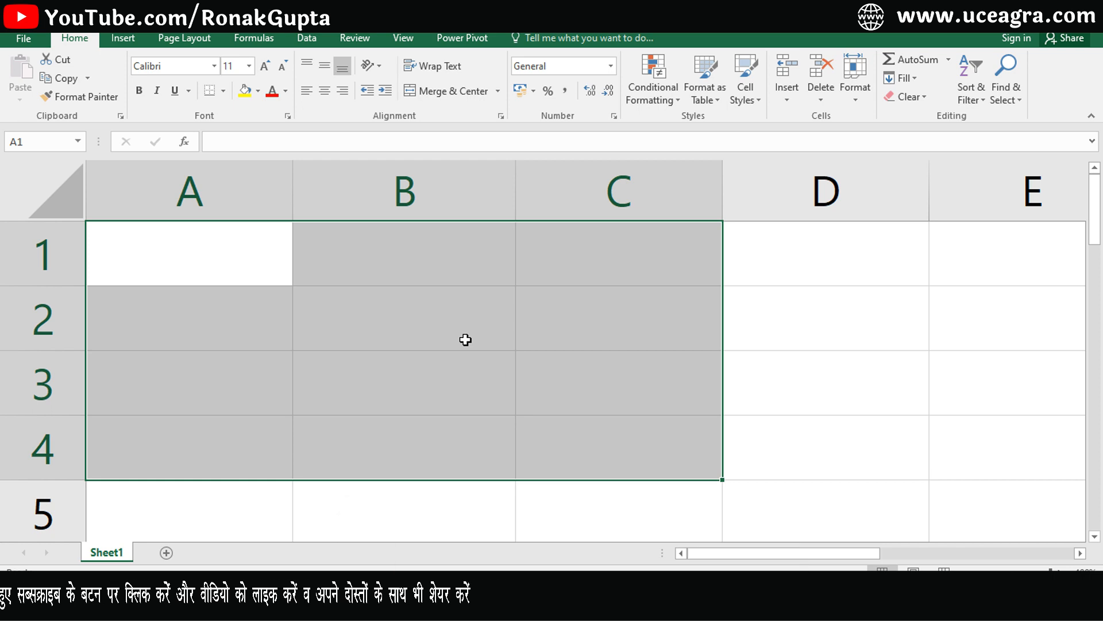
left_click_drag(246, 242, 842, 461)
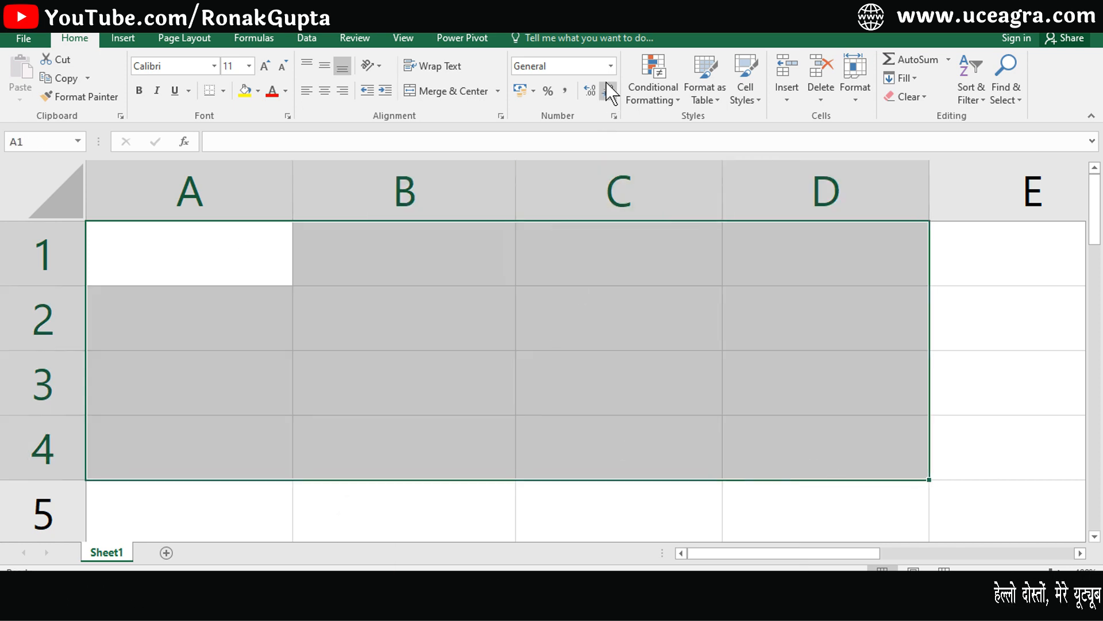
left_click(612, 66)
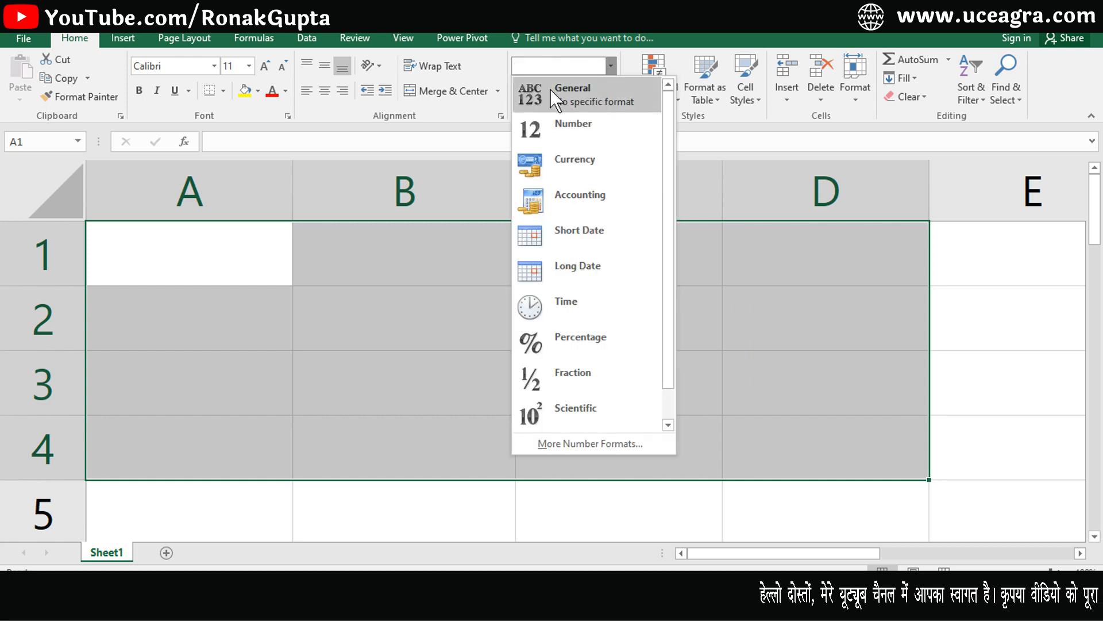
left_click(599, 103)
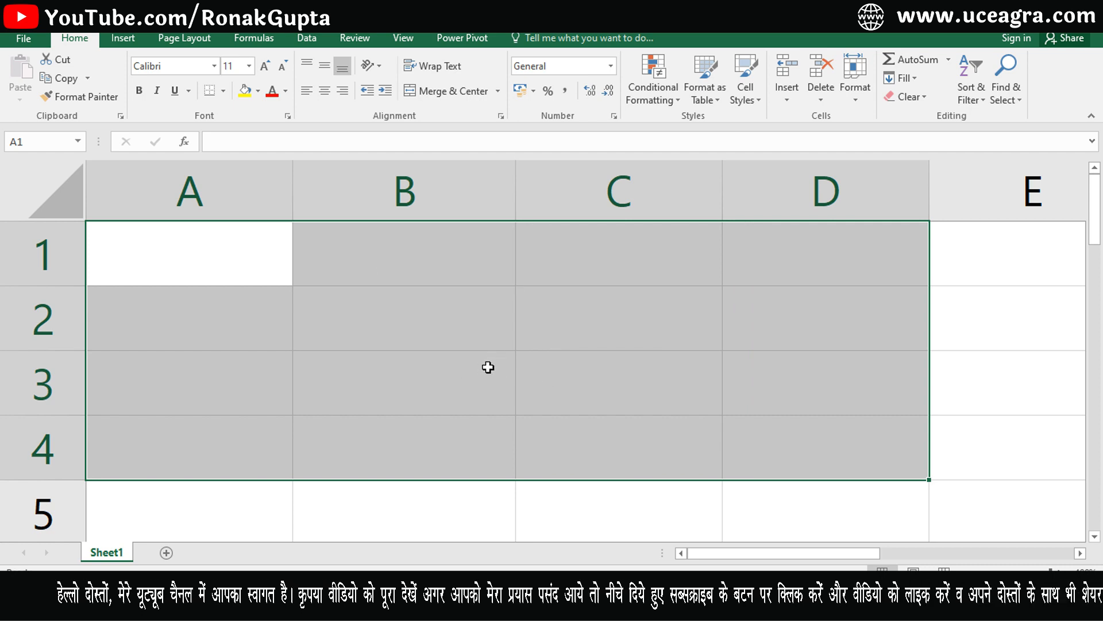
Fill all of A1:D4 with 85 in one entry, then clear the range again.
type("85")
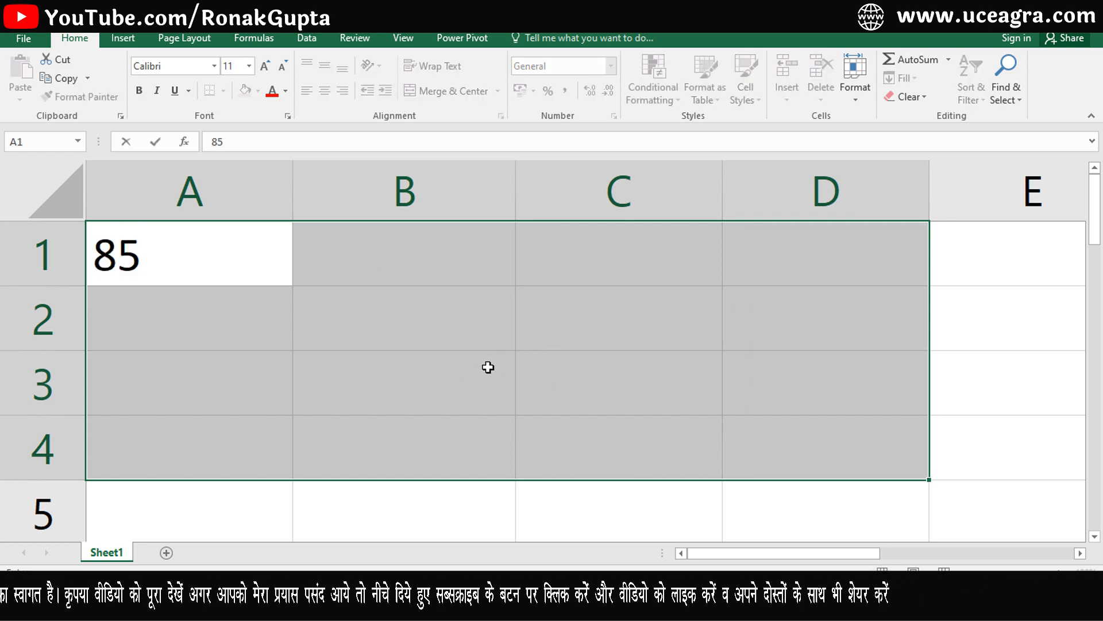
key("ctrl+Return")
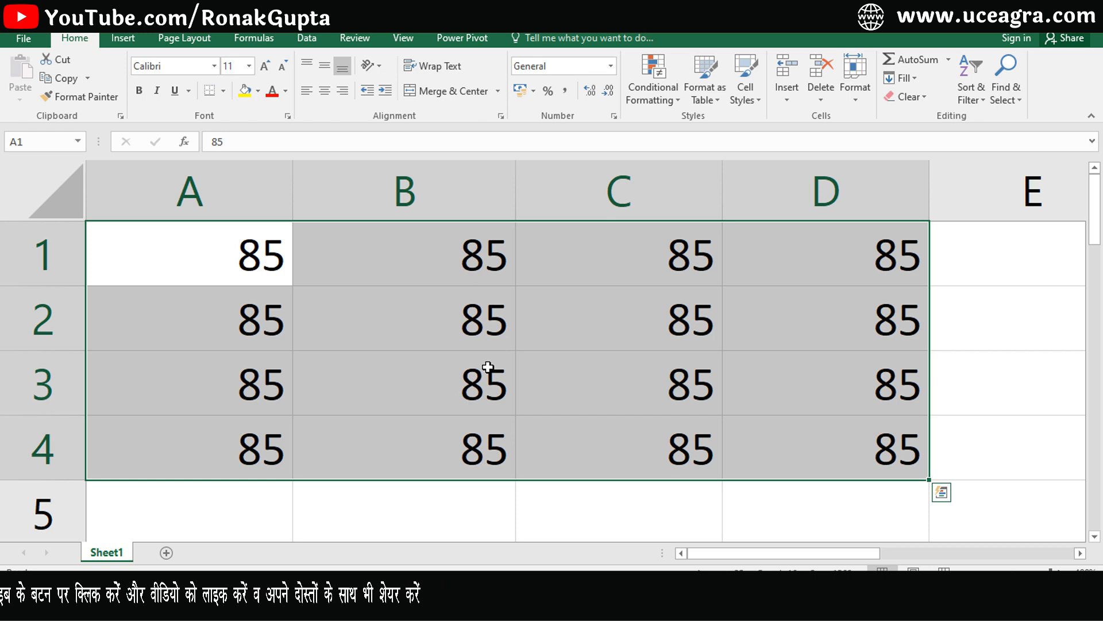
key("Delete")
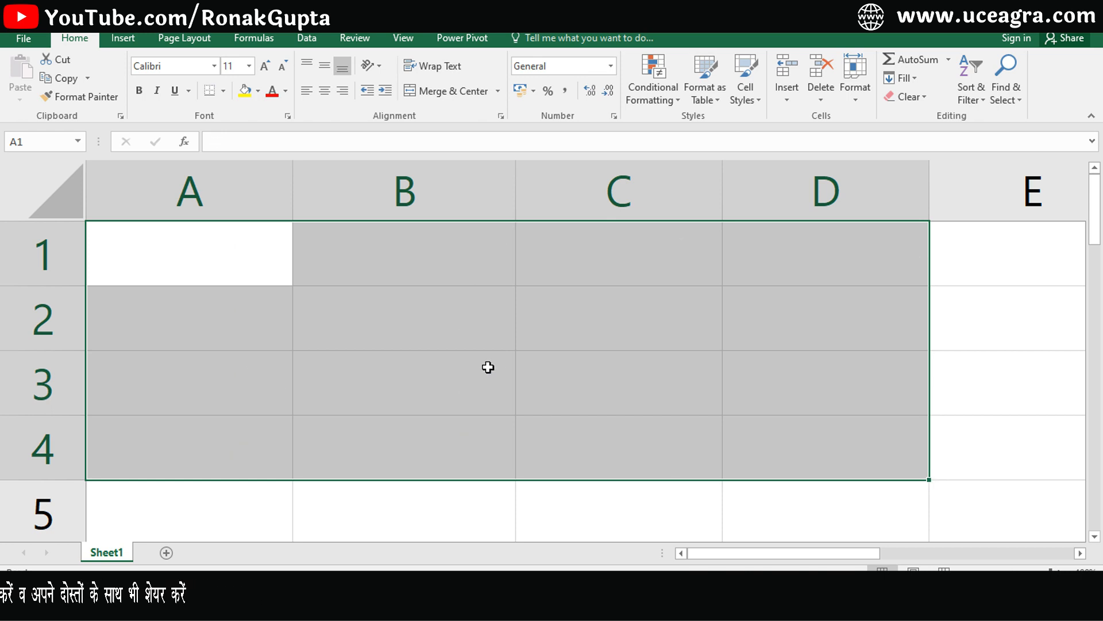
left_click(445, 316)
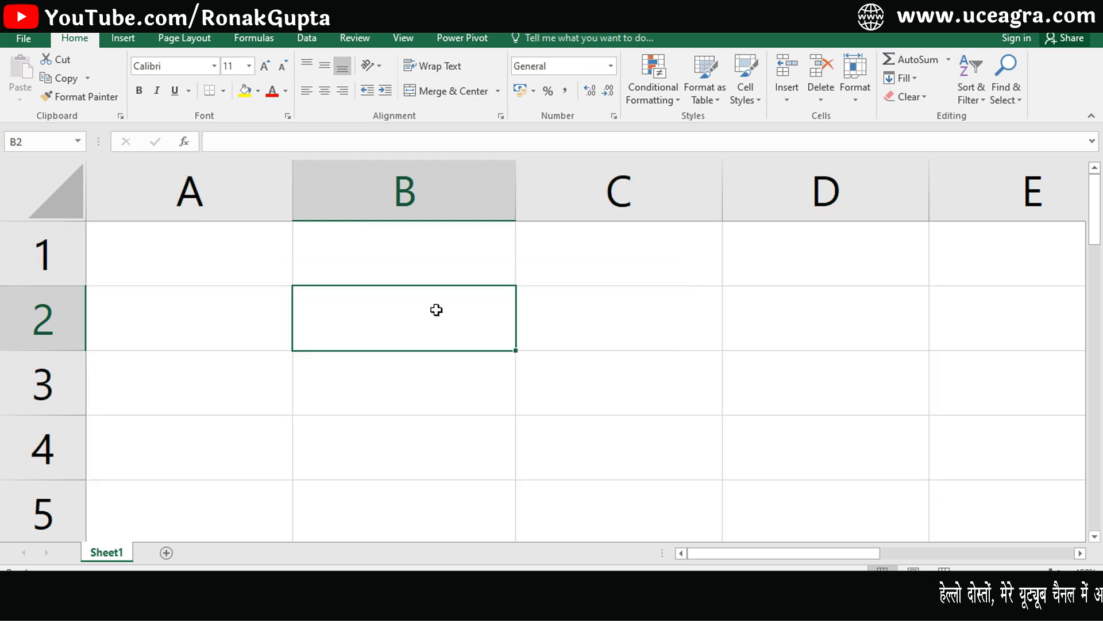
Enter 985965 in B2 and preview the Number category without applying it.
type("985965")
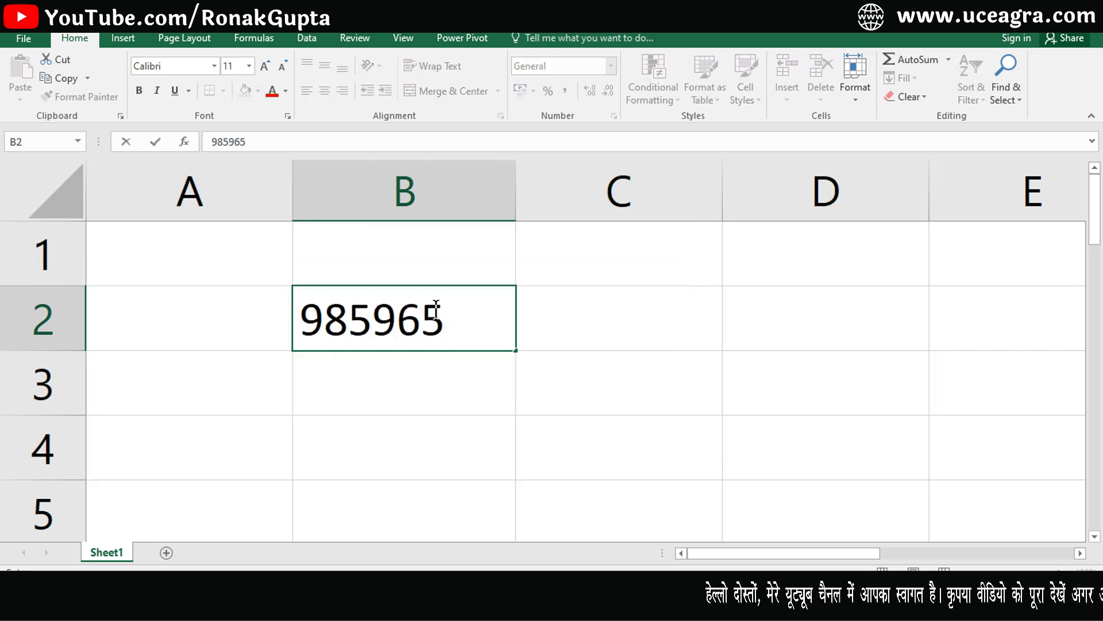
key("Return")
left_click(437, 317)
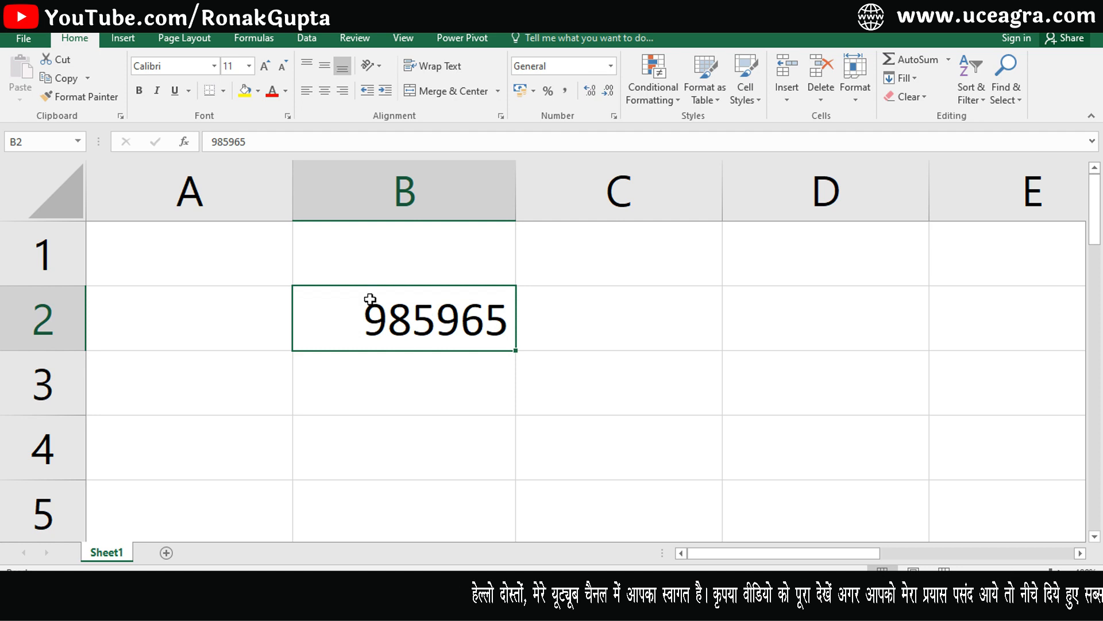
left_click(612, 66)
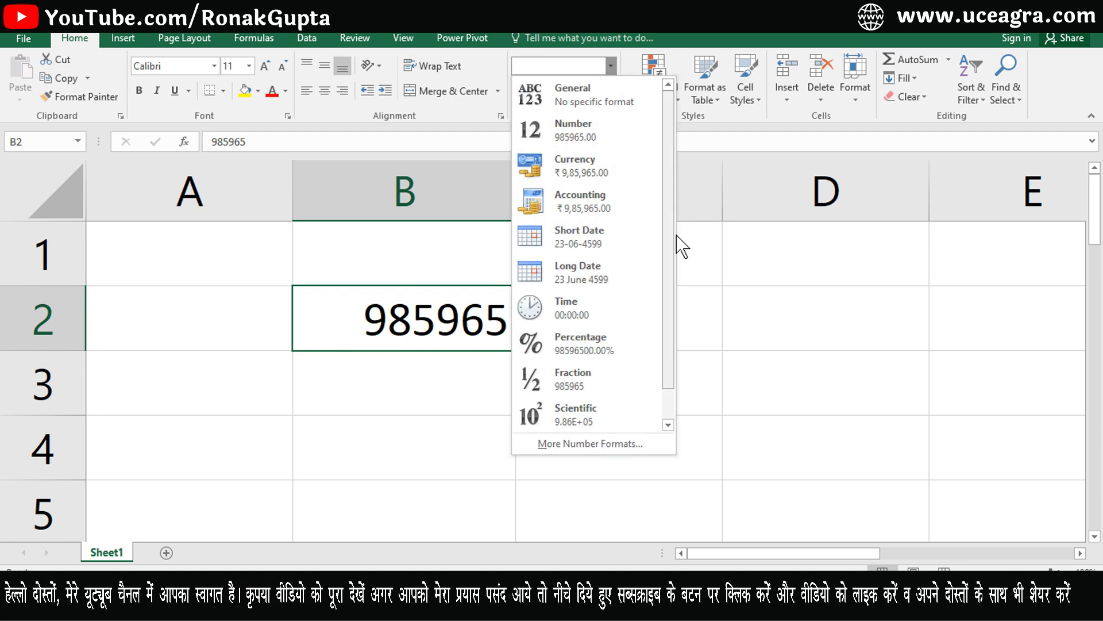
left_click(617, 447)
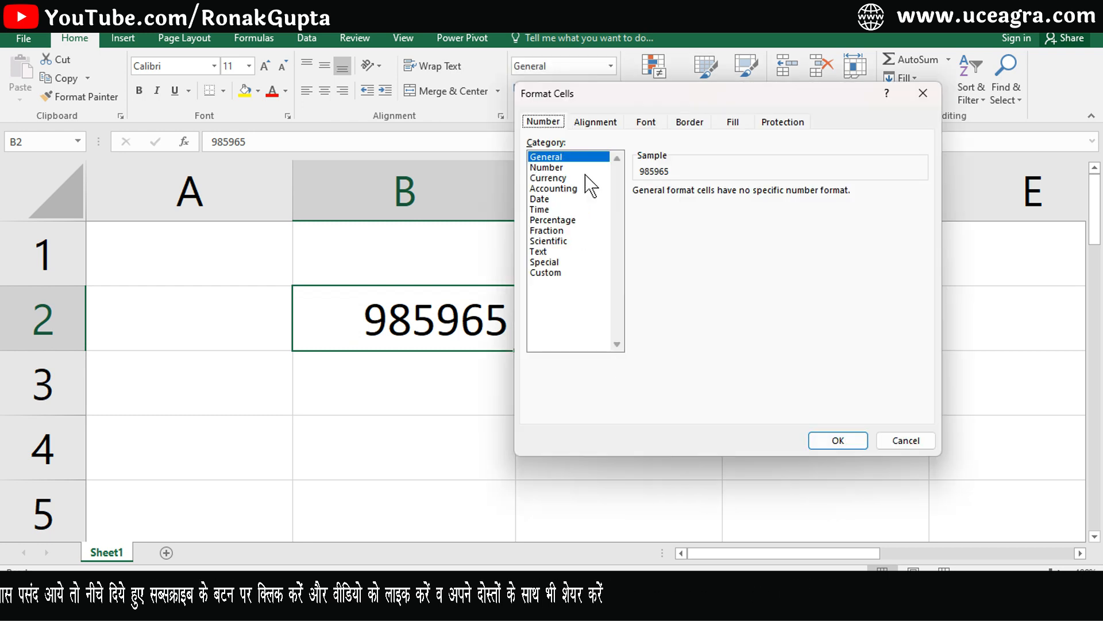
left_click(547, 168)
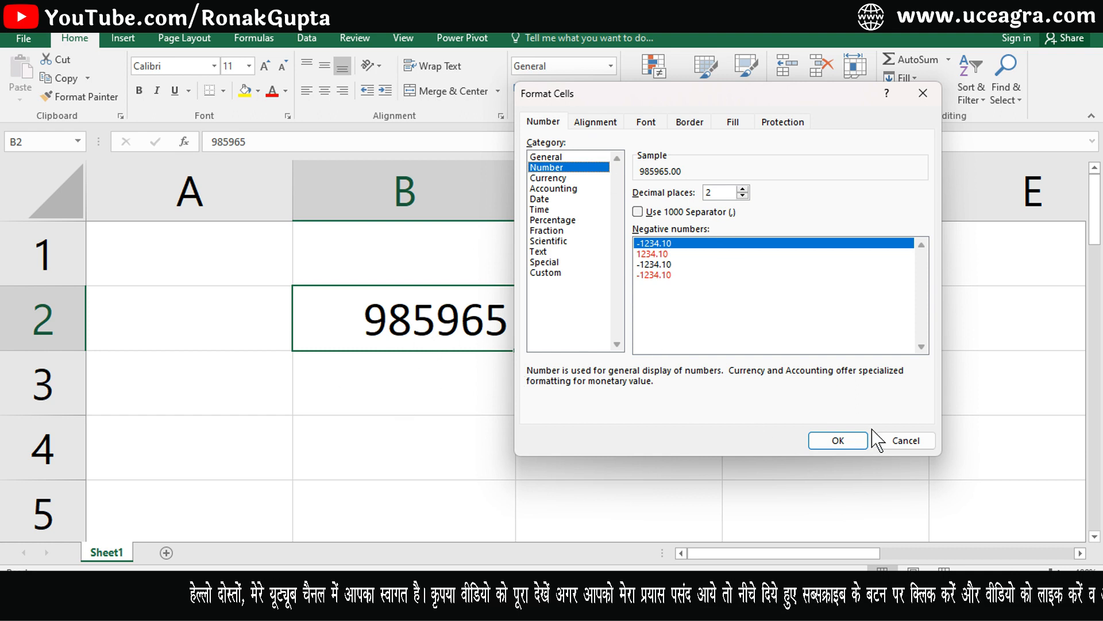
left_click(906, 440)
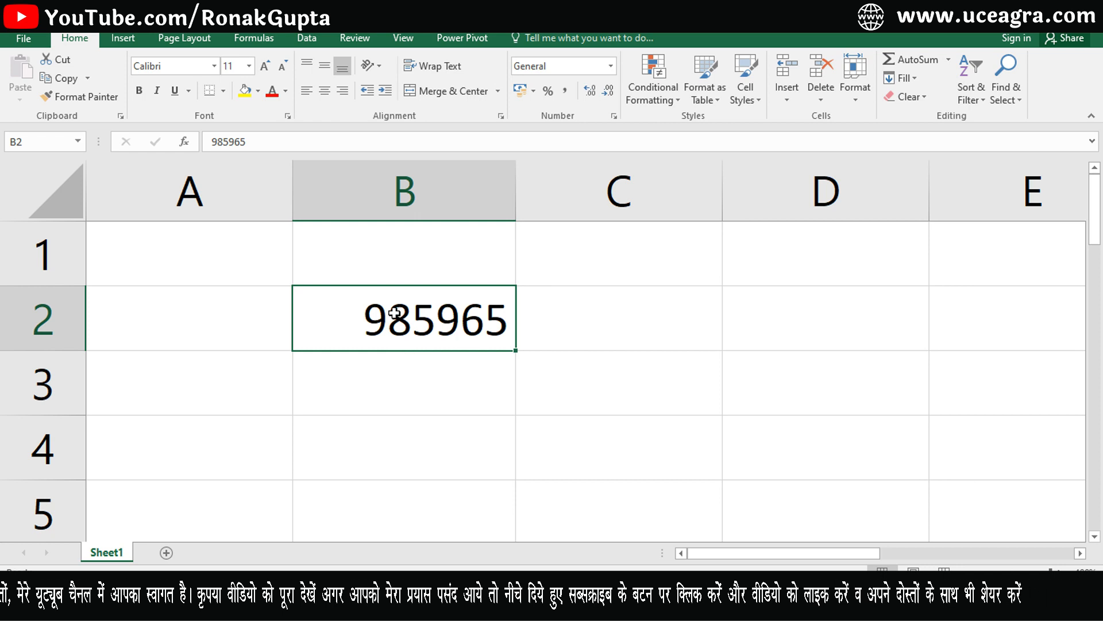
Edit B2 to add a leading minus sign, making it -985965.
key("F2")
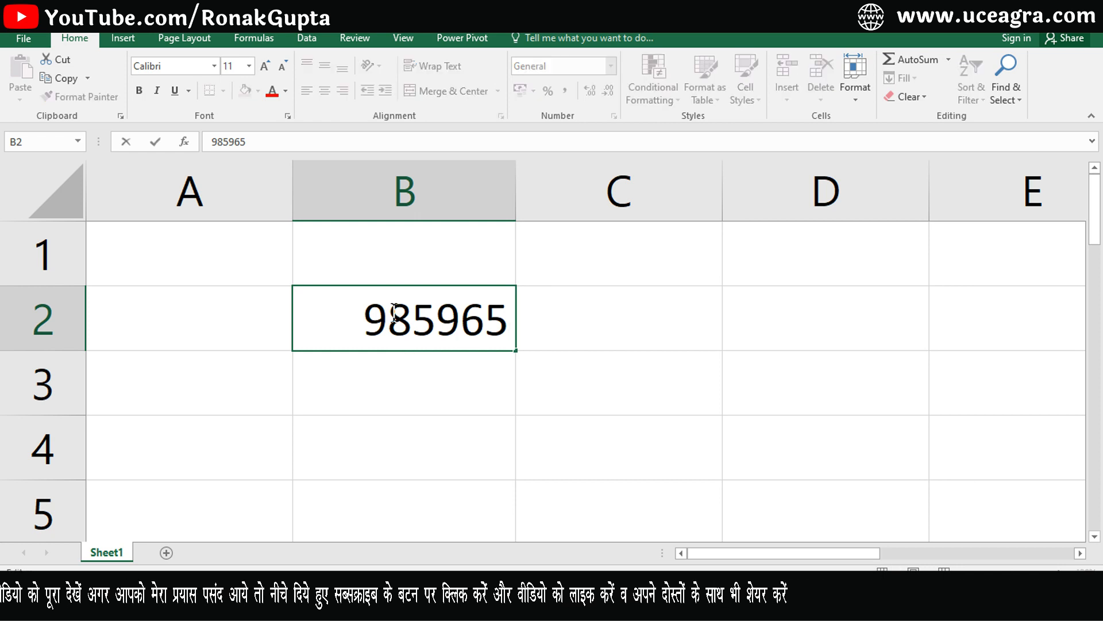
key("F2")
key("Home")
type("-")
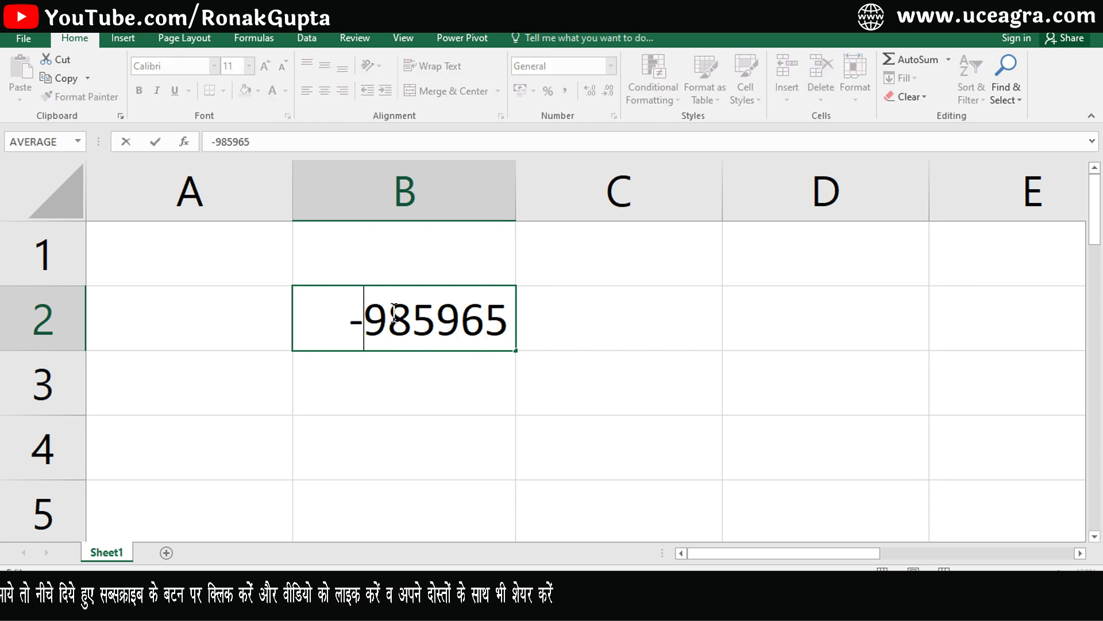
key("Return")
Format B2 as Number with 0 decimal places.
left_click(394, 313)
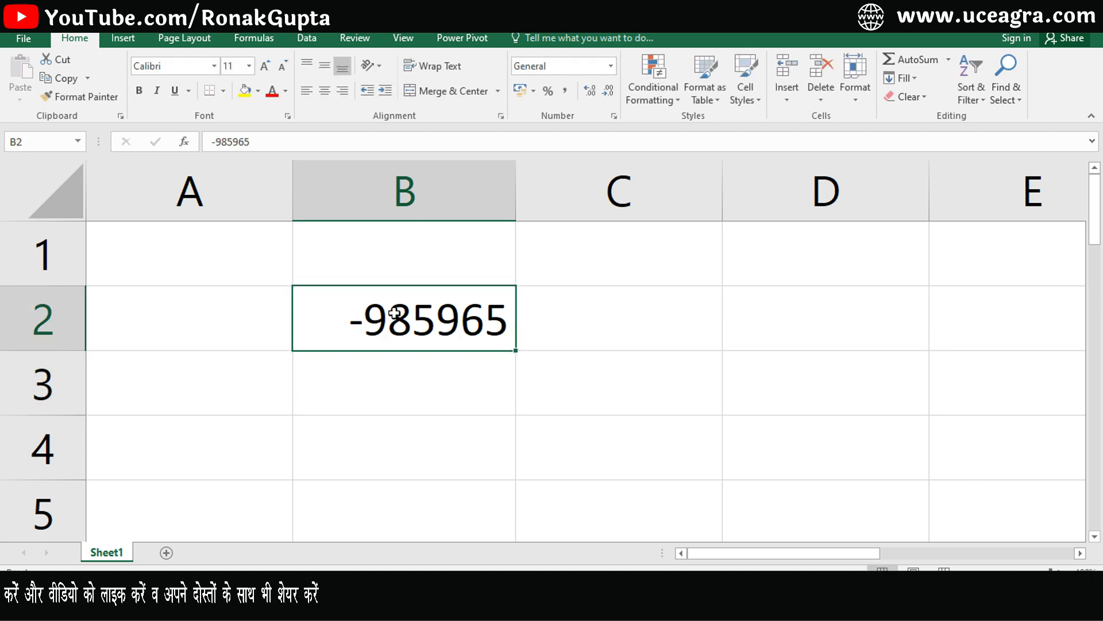
left_click(611, 65)
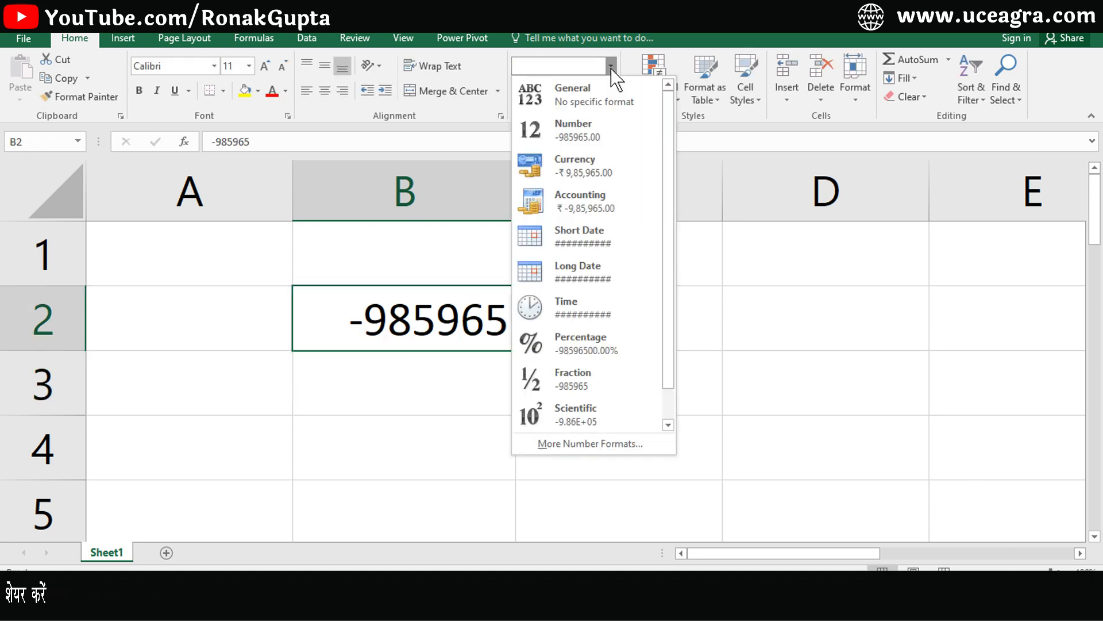
left_click(601, 447)
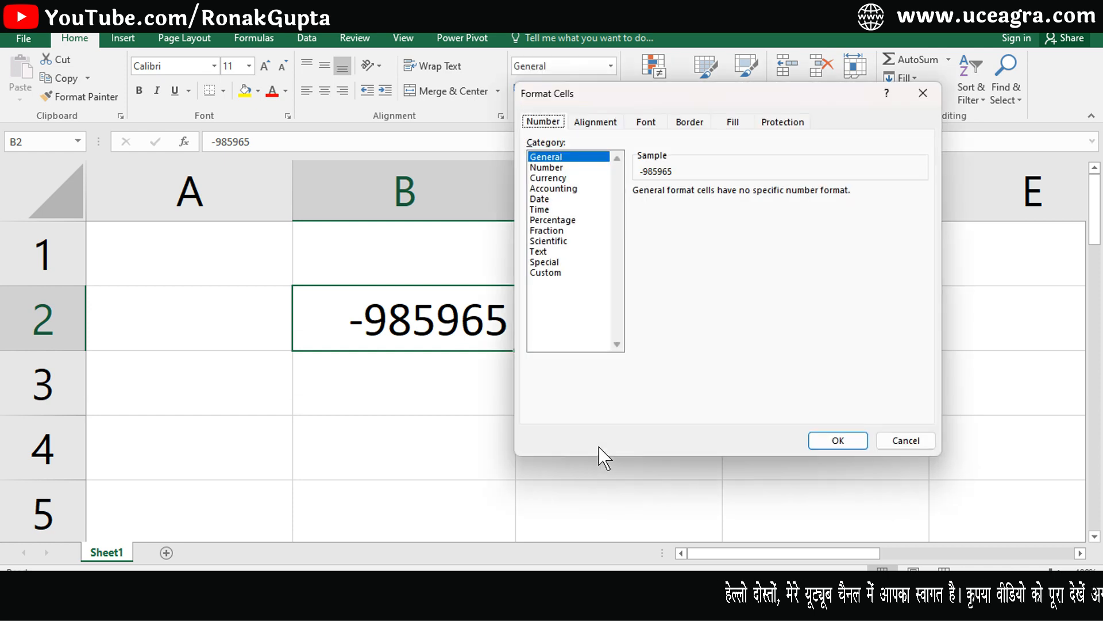
left_click(548, 167)
left_click_drag(748, 101, 833, 99)
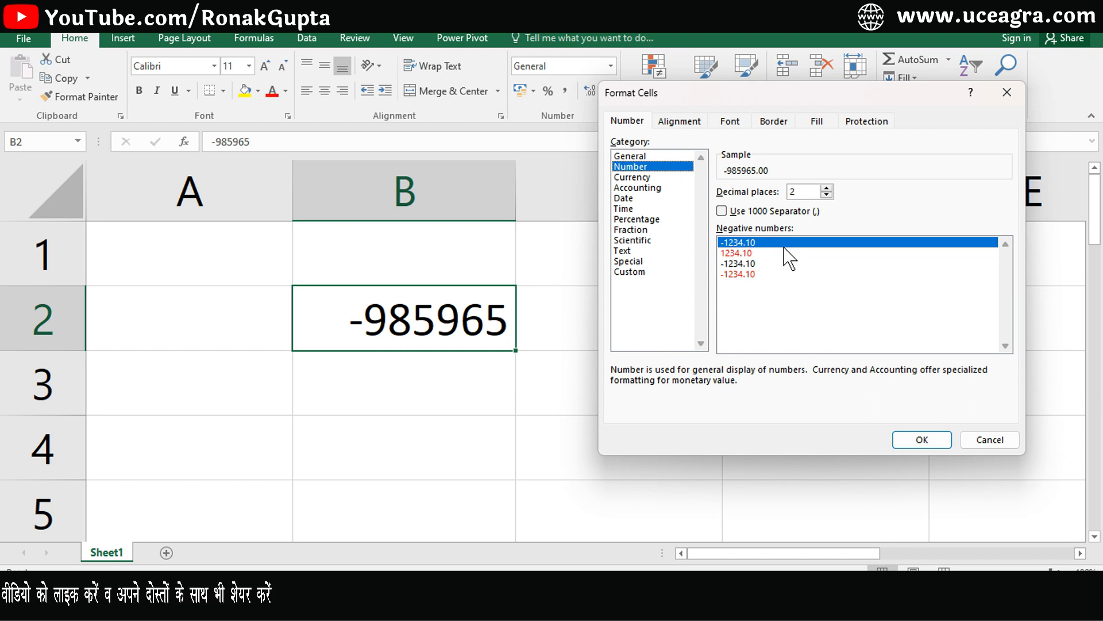
left_click(826, 195)
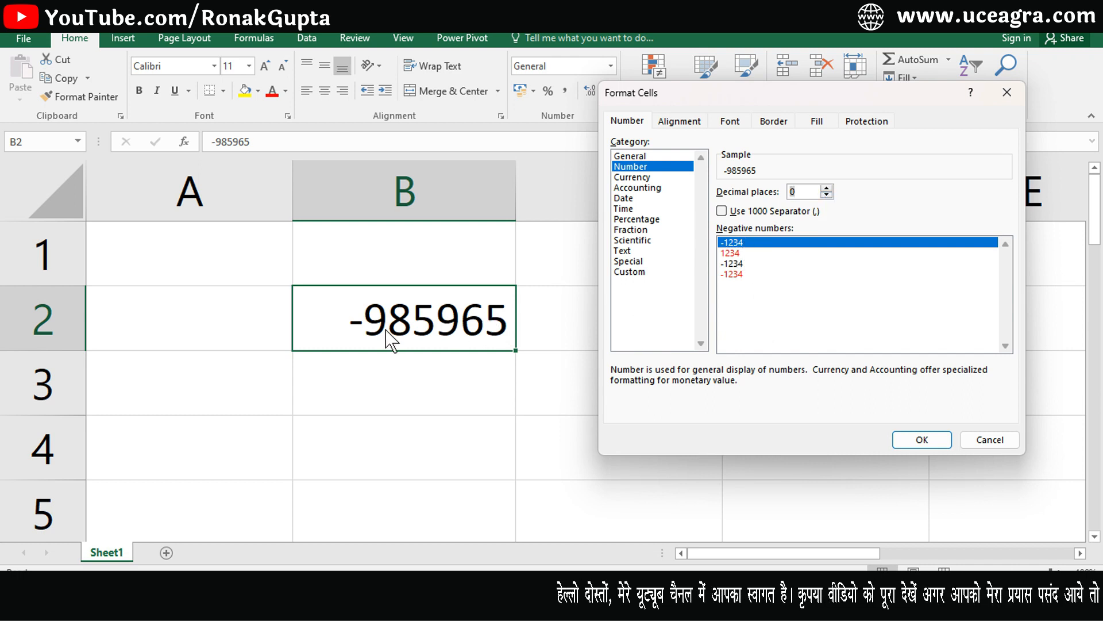
left_click(914, 440)
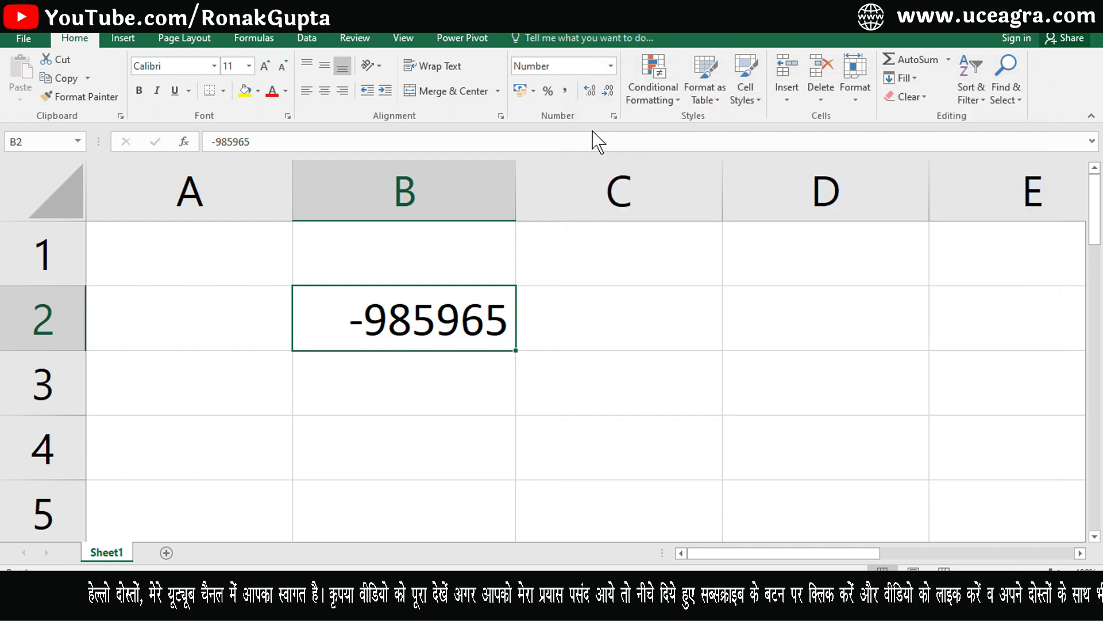
Reopen and dismiss the number format settings and list without changes.
left_click(611, 65)
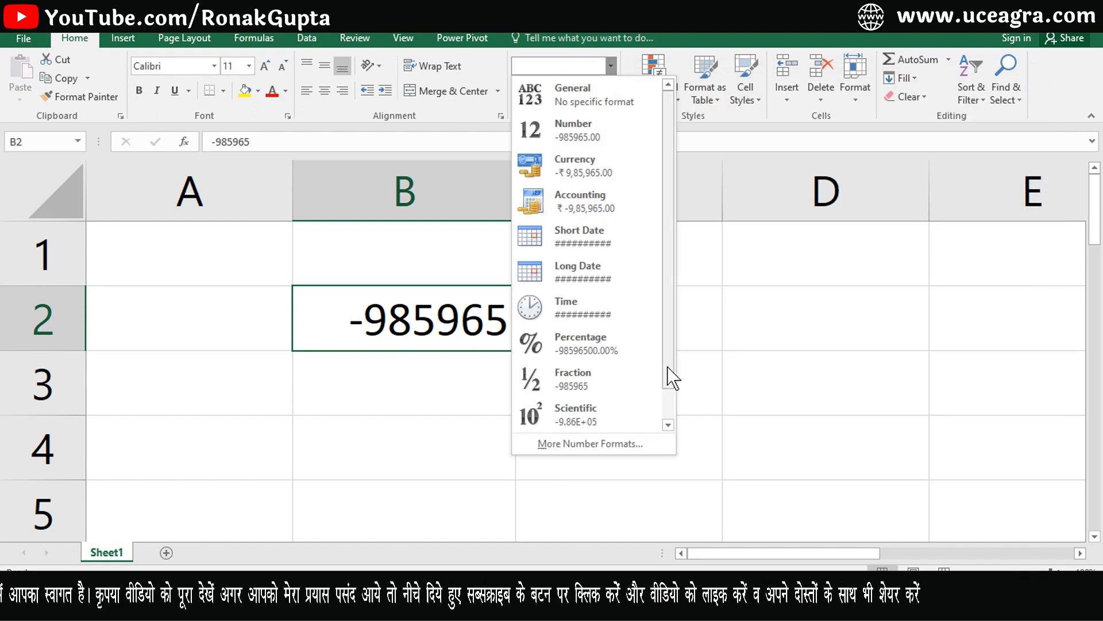
left_click(598, 443)
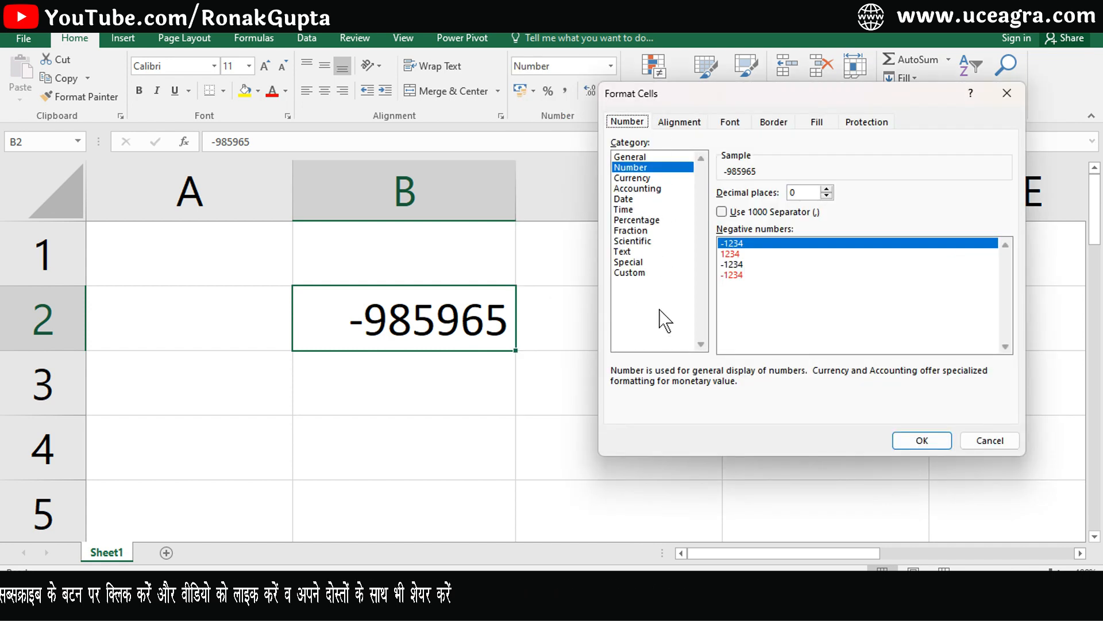
left_click(989, 440)
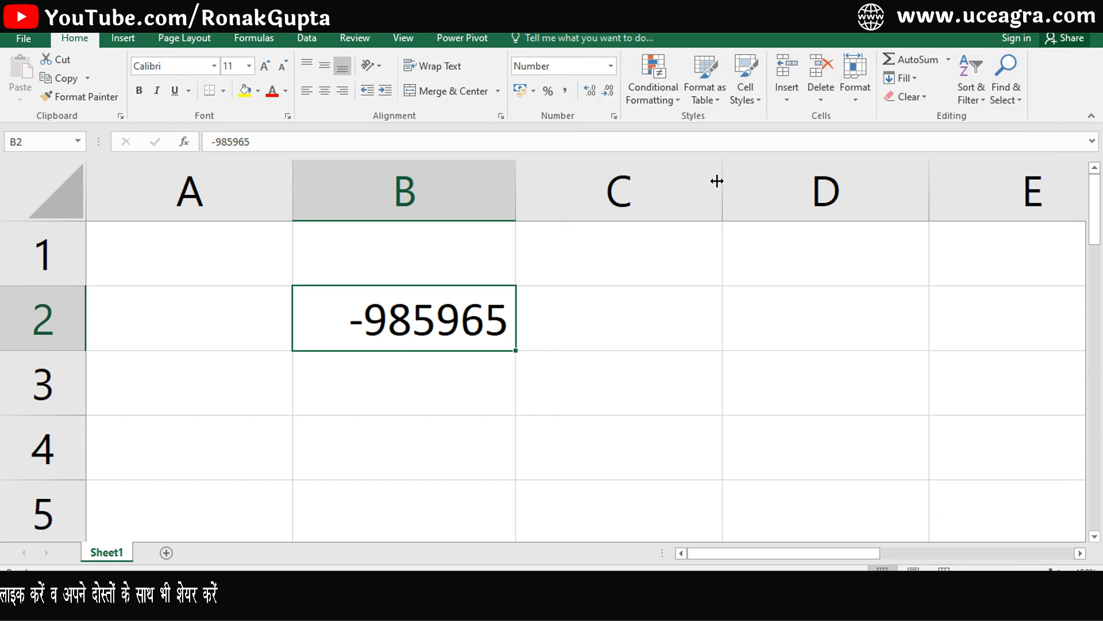
left_click(611, 66)
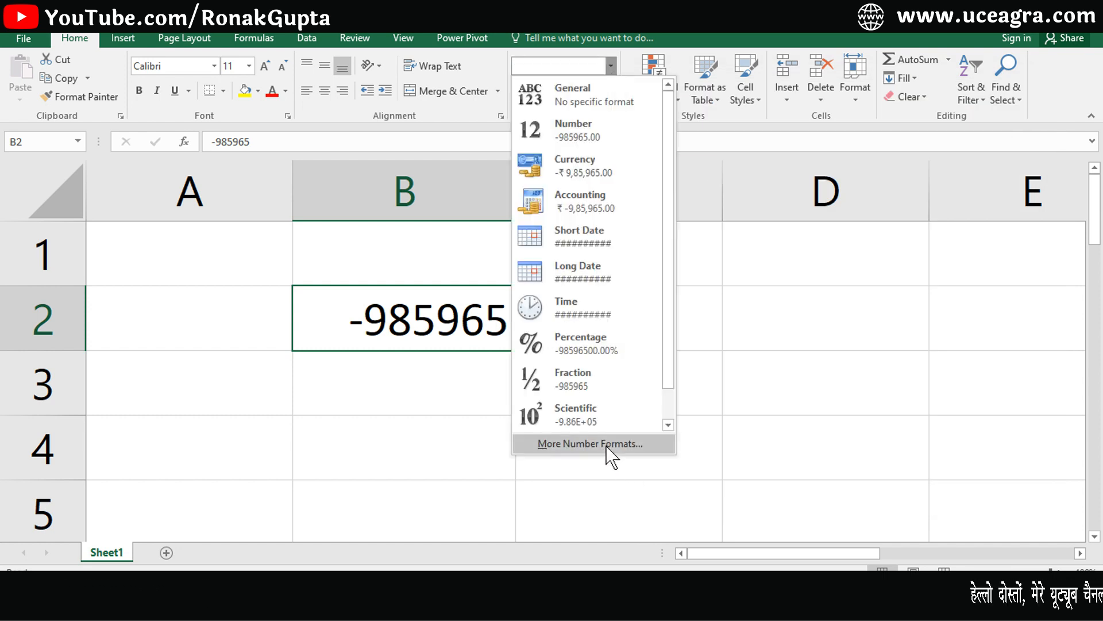
left_click(433, 322)
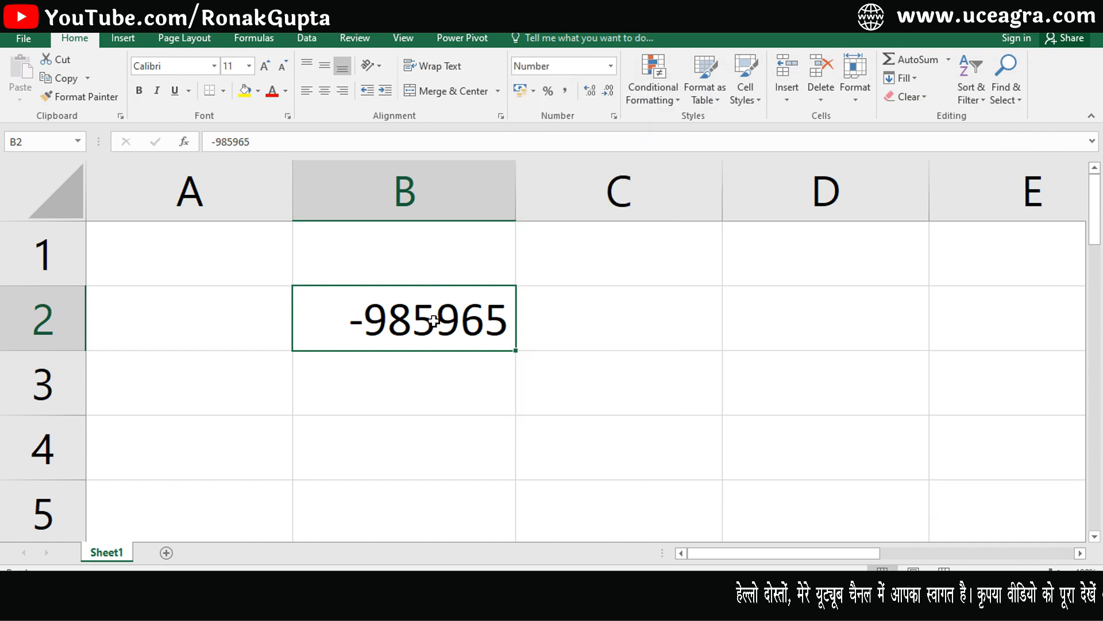
Try B2's negative-number styles, settling on red negatives with a minus sign.
key("ctrl+1")
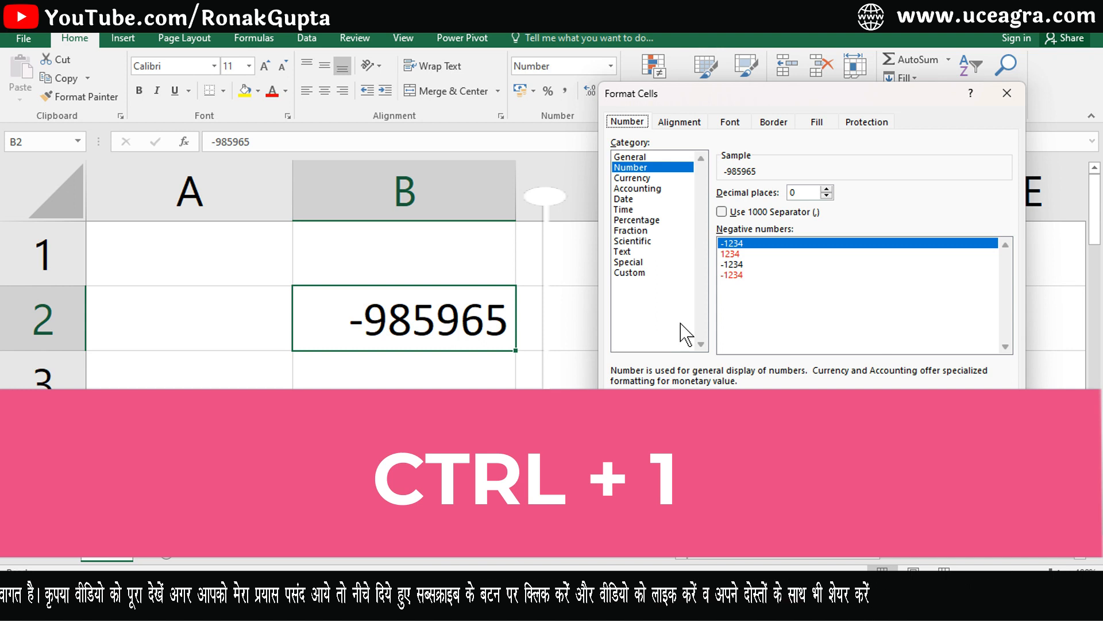
left_click(732, 256)
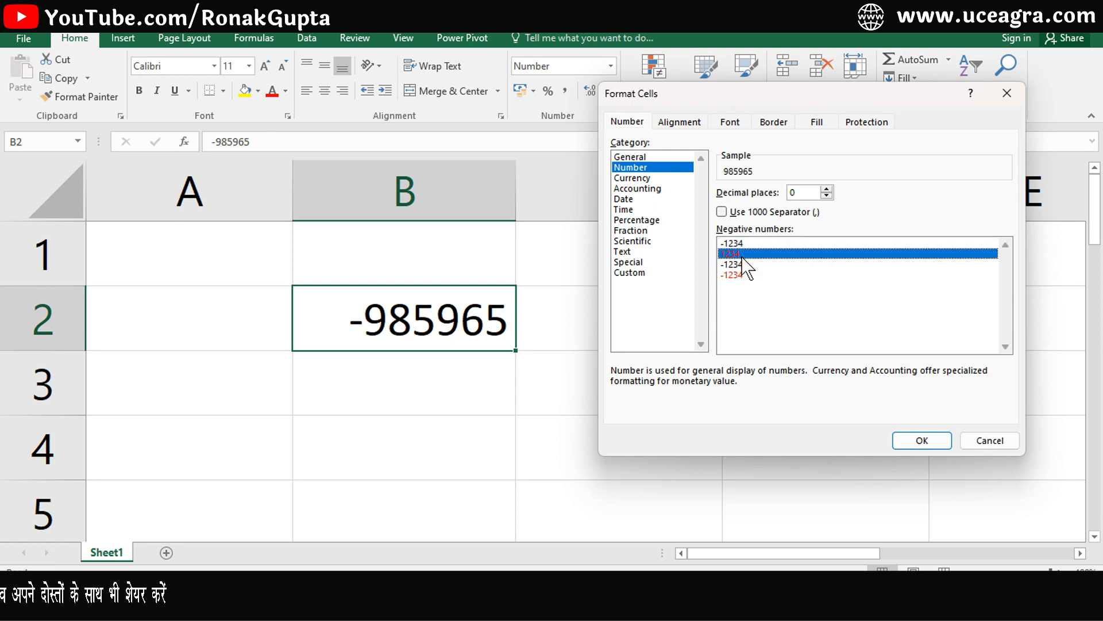
left_click(914, 441)
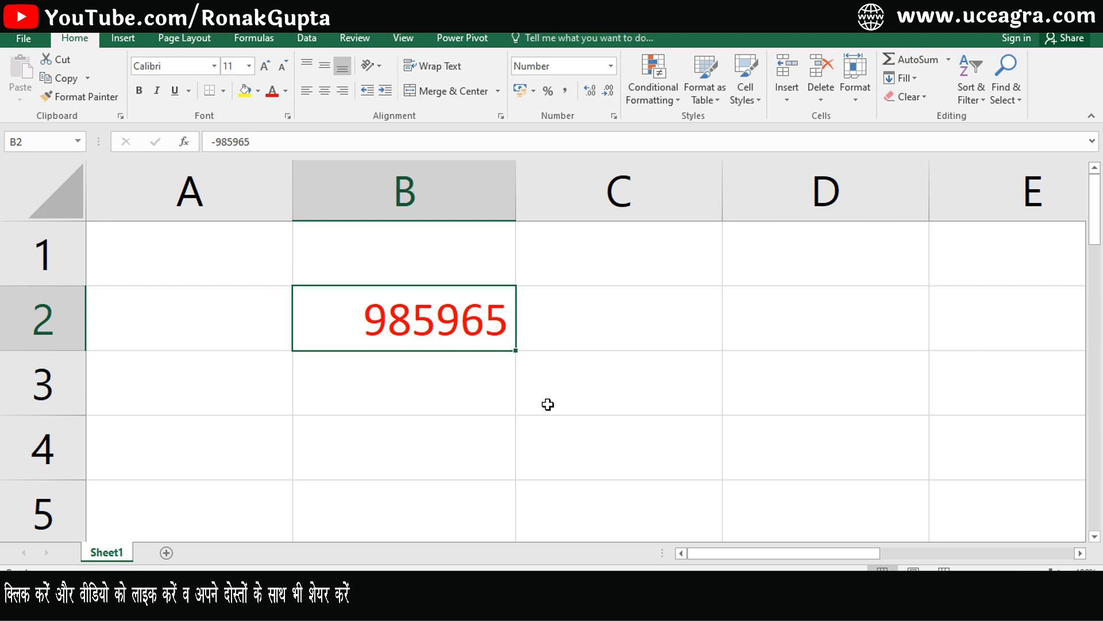
key("ctrl+1")
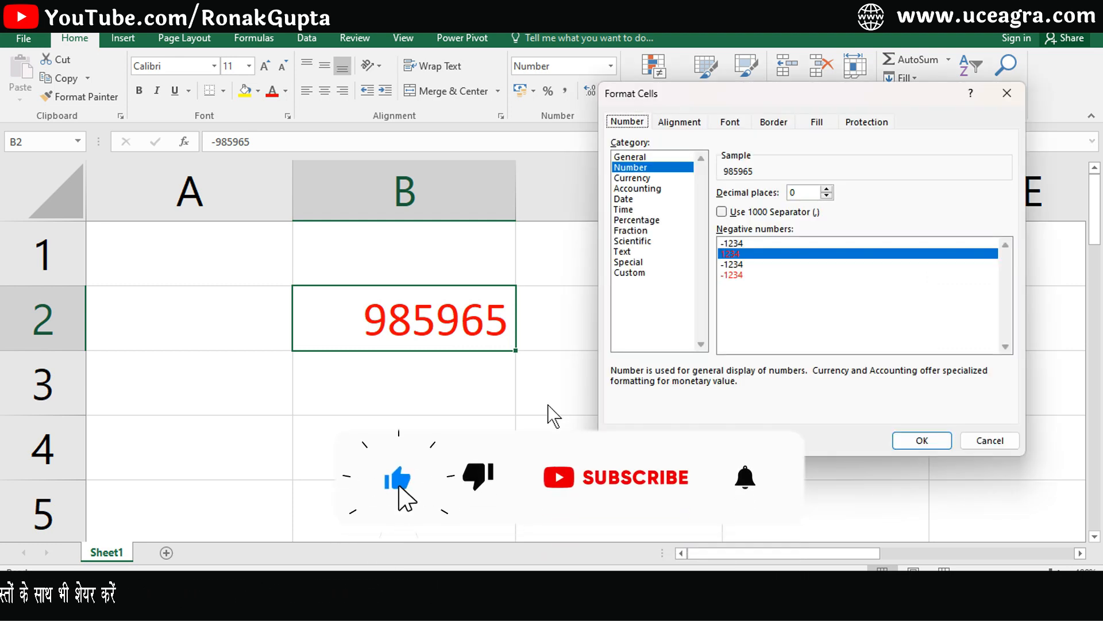
left_click(745, 265)
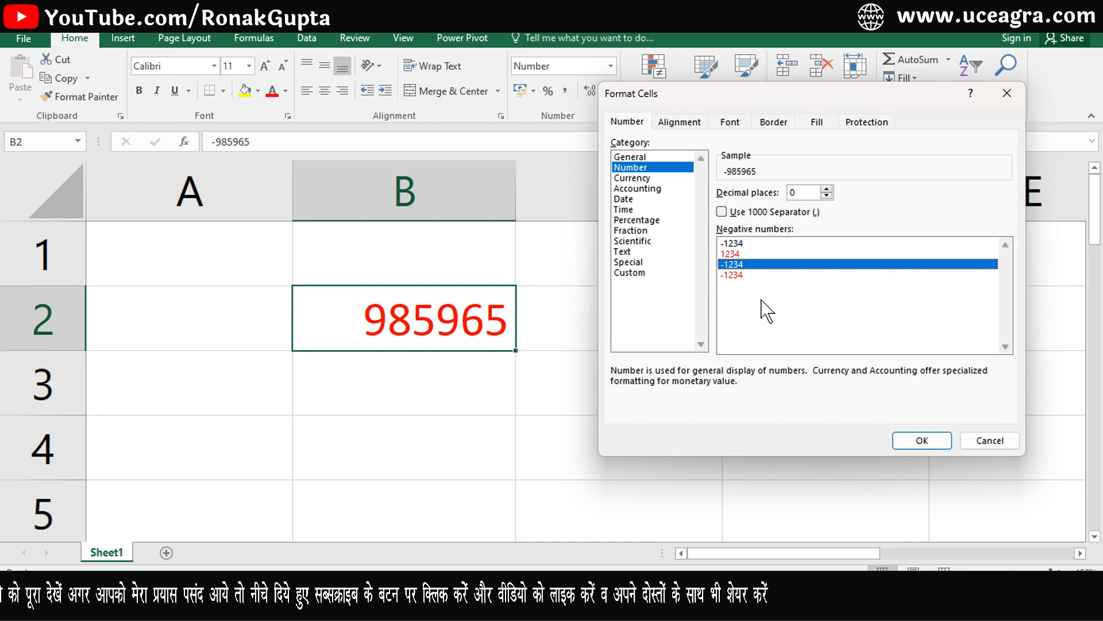
left_click(917, 444)
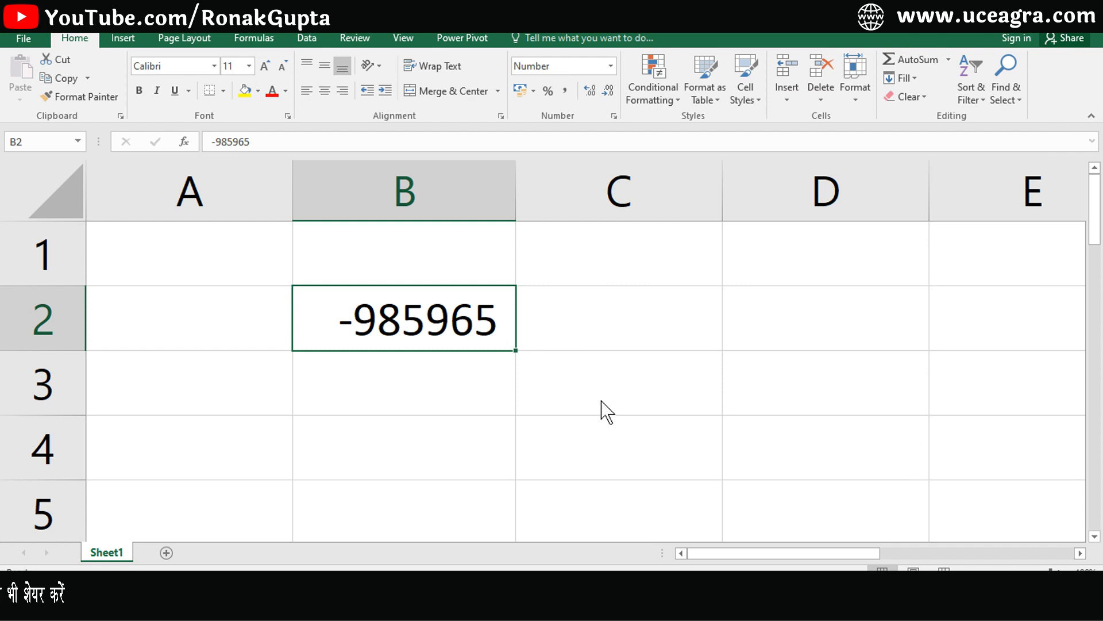
key("ctrl+1")
left_click(733, 275)
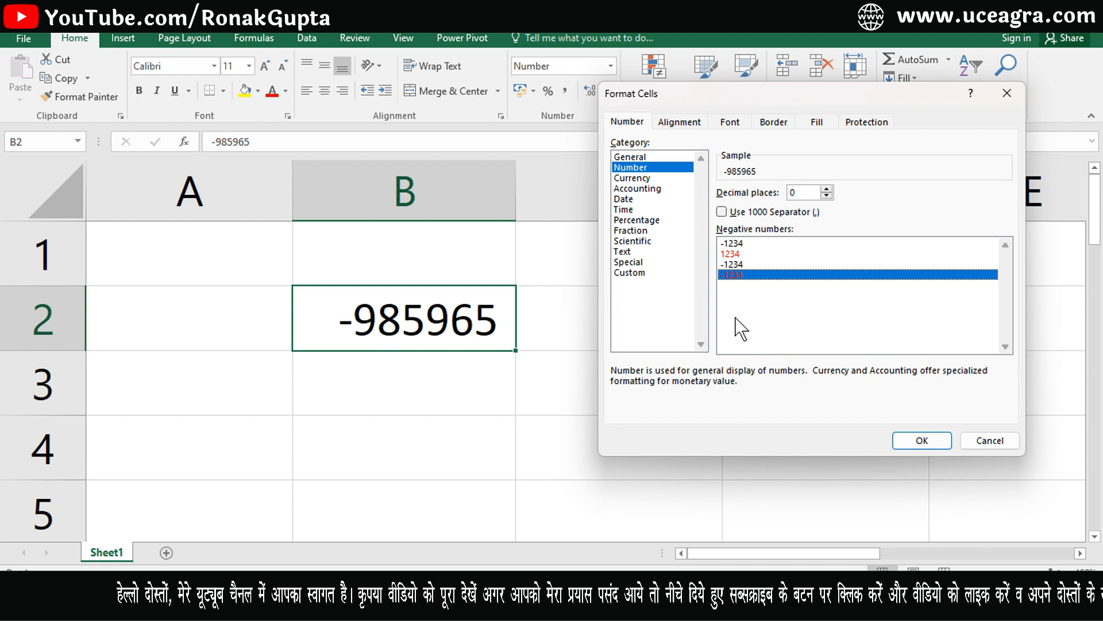
left_click(921, 440)
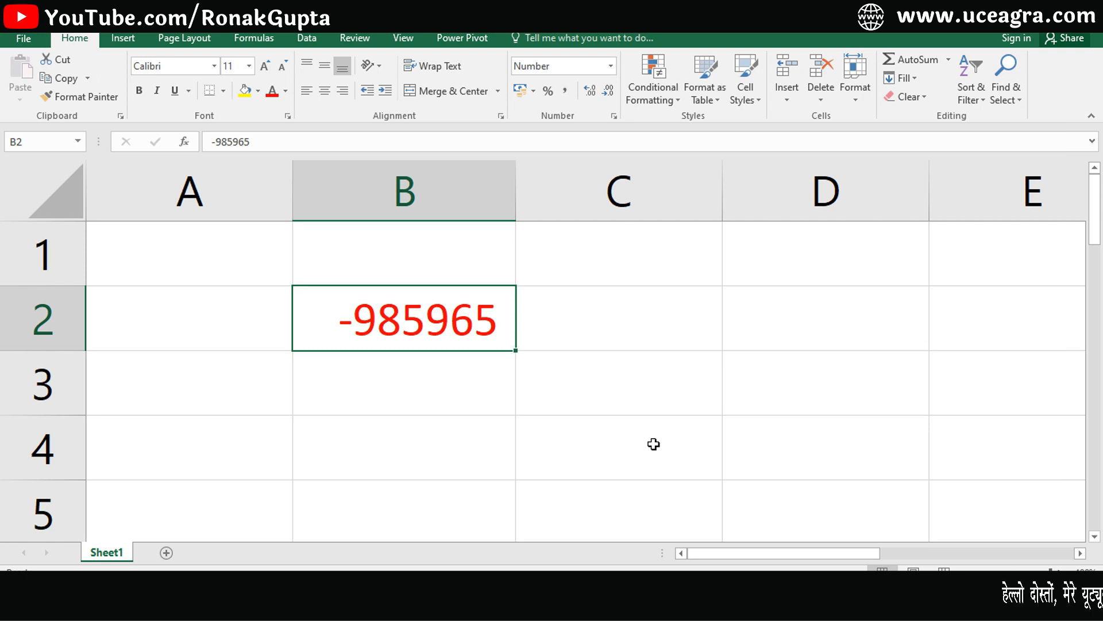
left_click(598, 304)
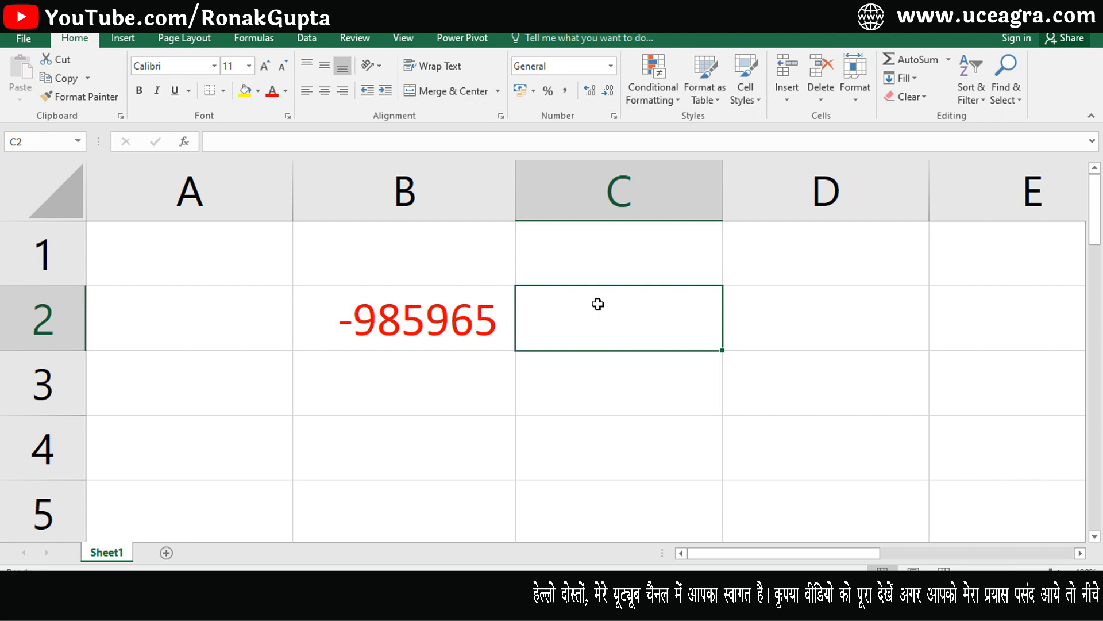
Enter (8956) in C2 and (8596) in D2 so both become negative numbers.
type("(8956")
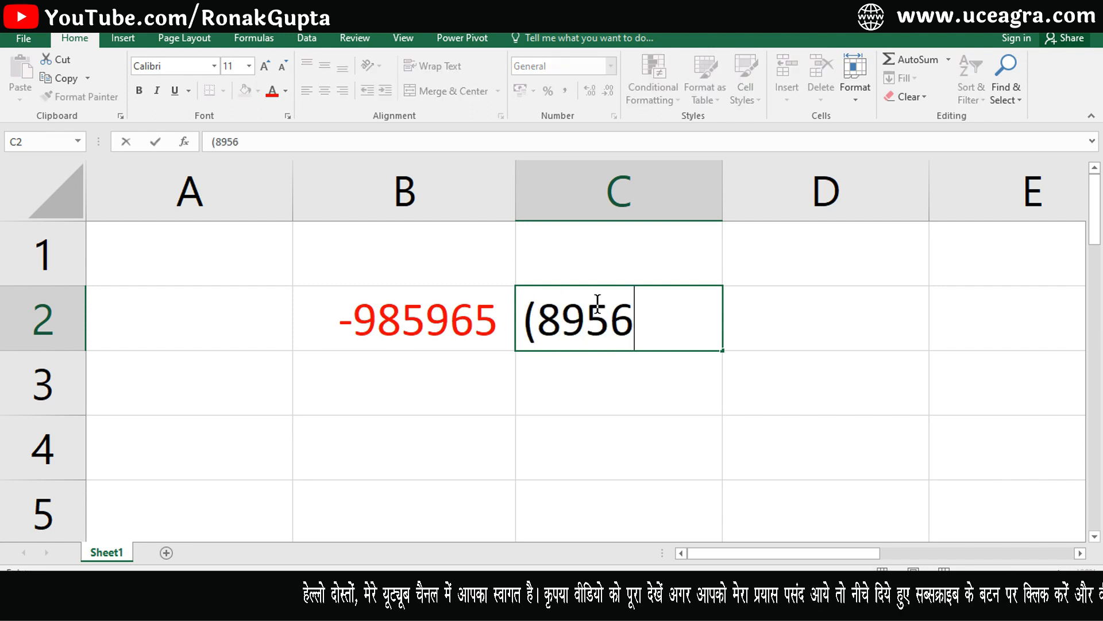
type(")")
key("Return")
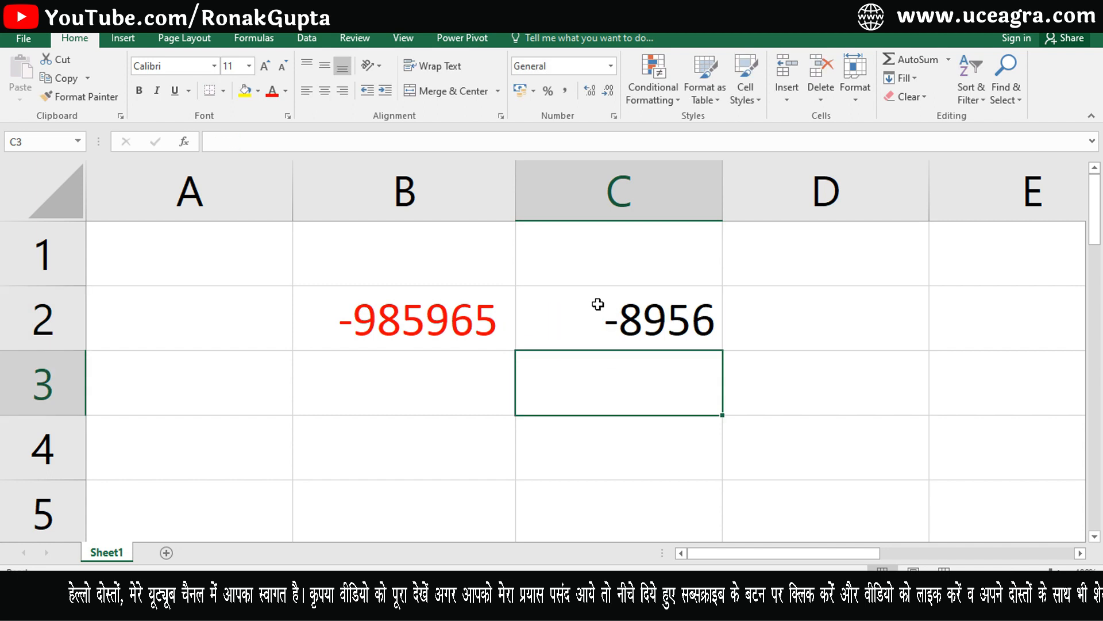
left_click(598, 304)
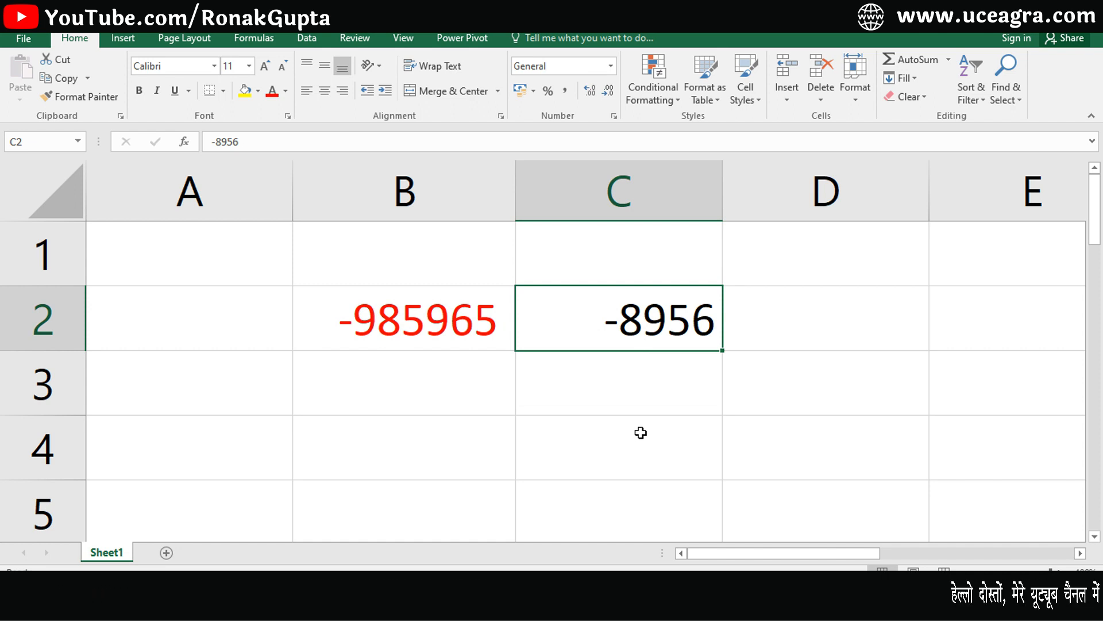
left_click(789, 342)
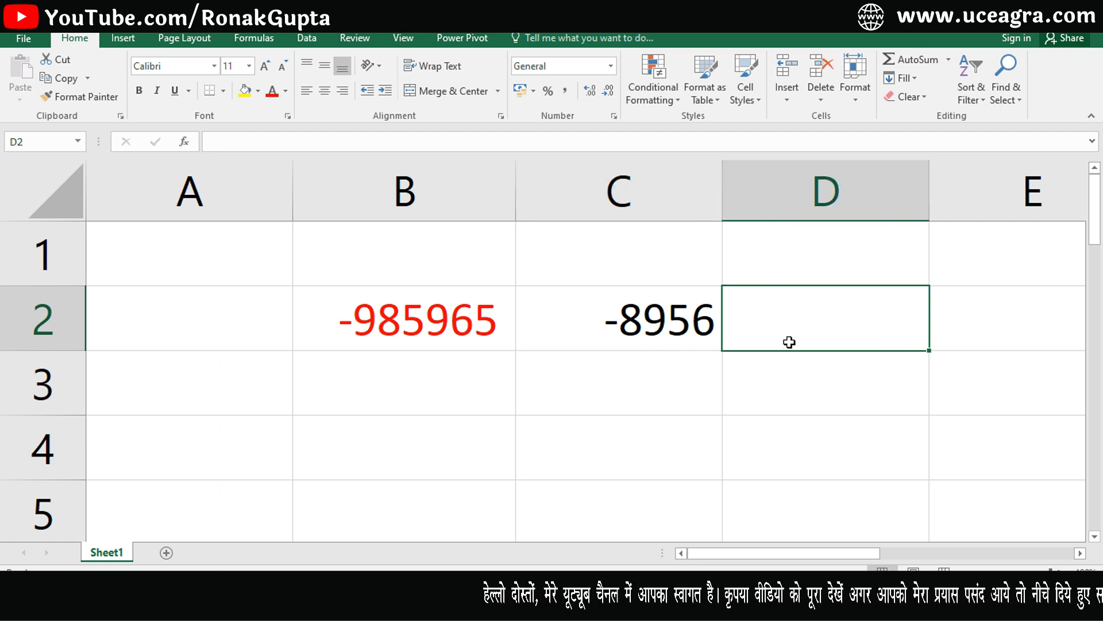
type("(")
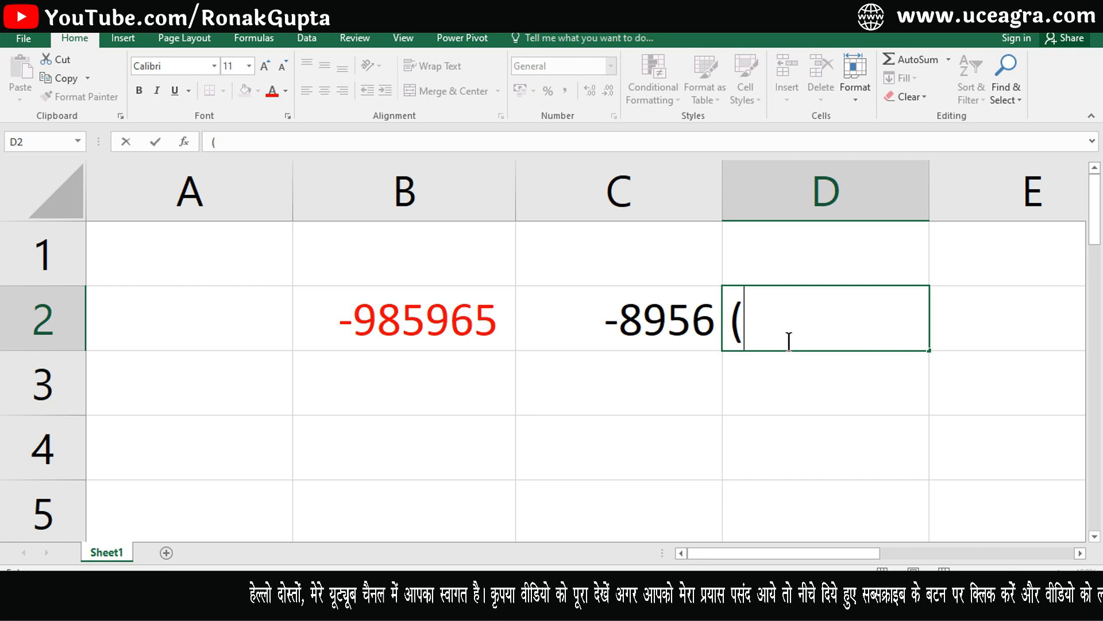
type("8596")
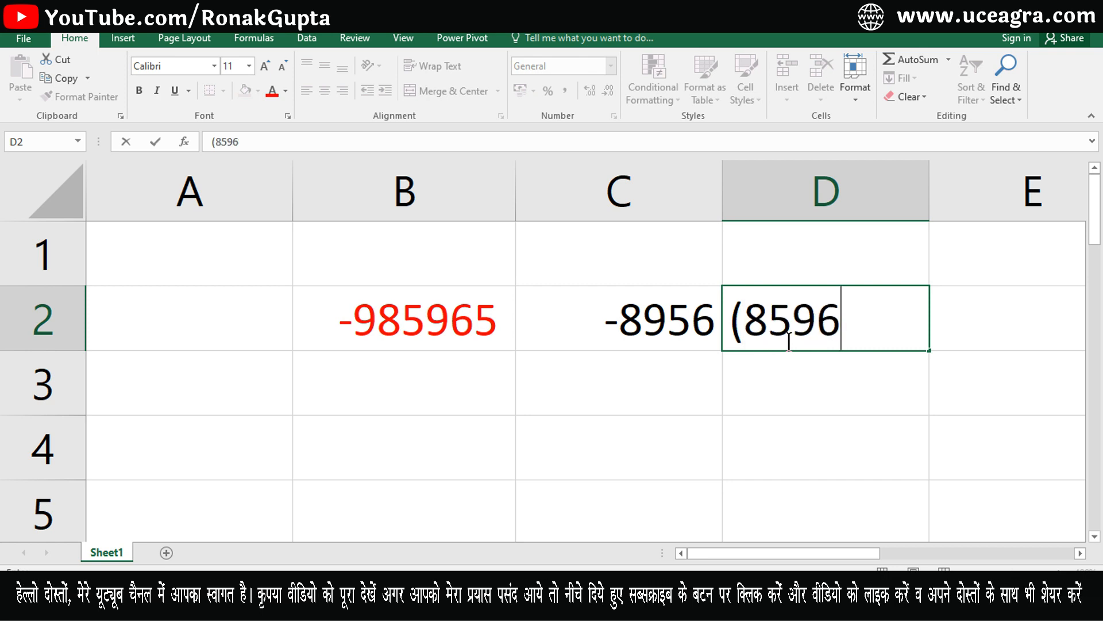
key("Return")
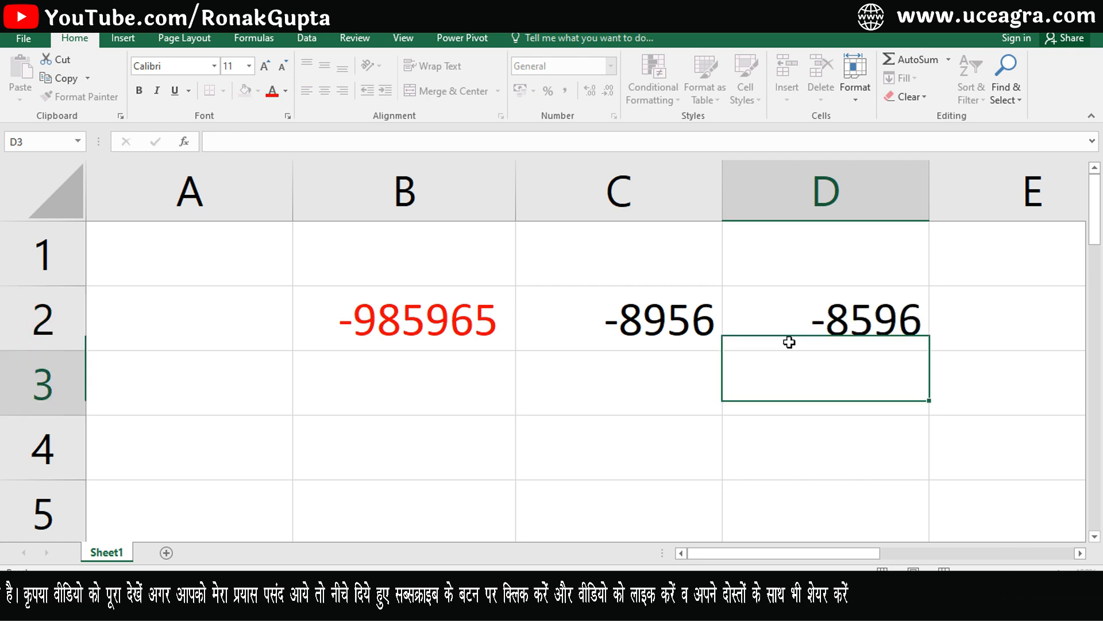
Compare the C2 and D2 values, then select the range B2:D2.
left_click(803, 318)
left_click(709, 315)
left_click(783, 315)
left_click(648, 344)
left_click(780, 335)
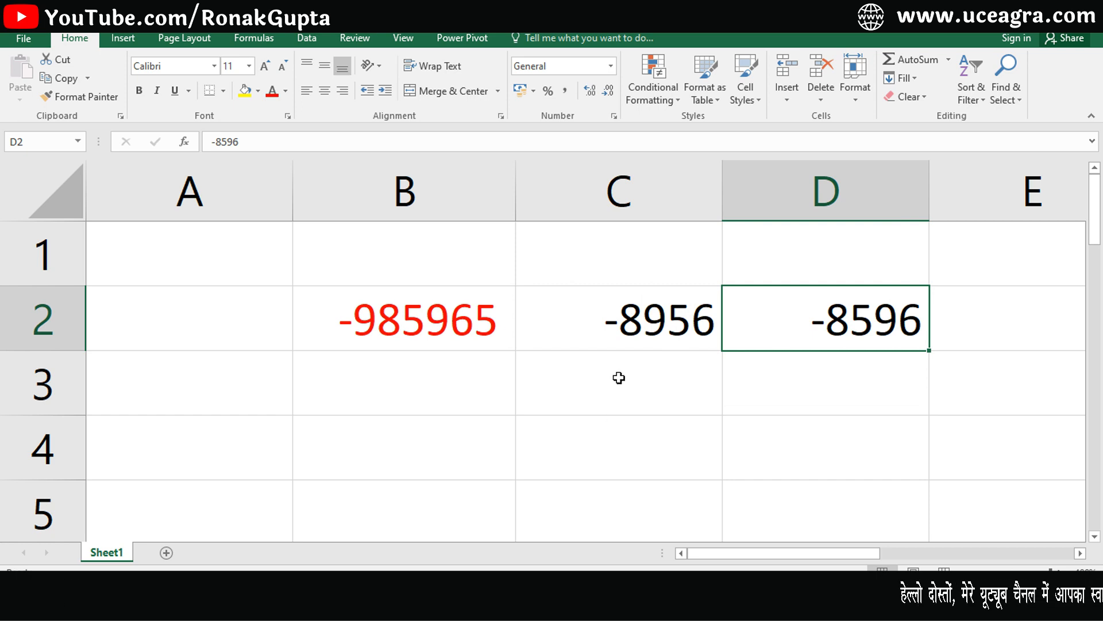
left_click(447, 385)
left_click_drag(424, 300, 819, 320)
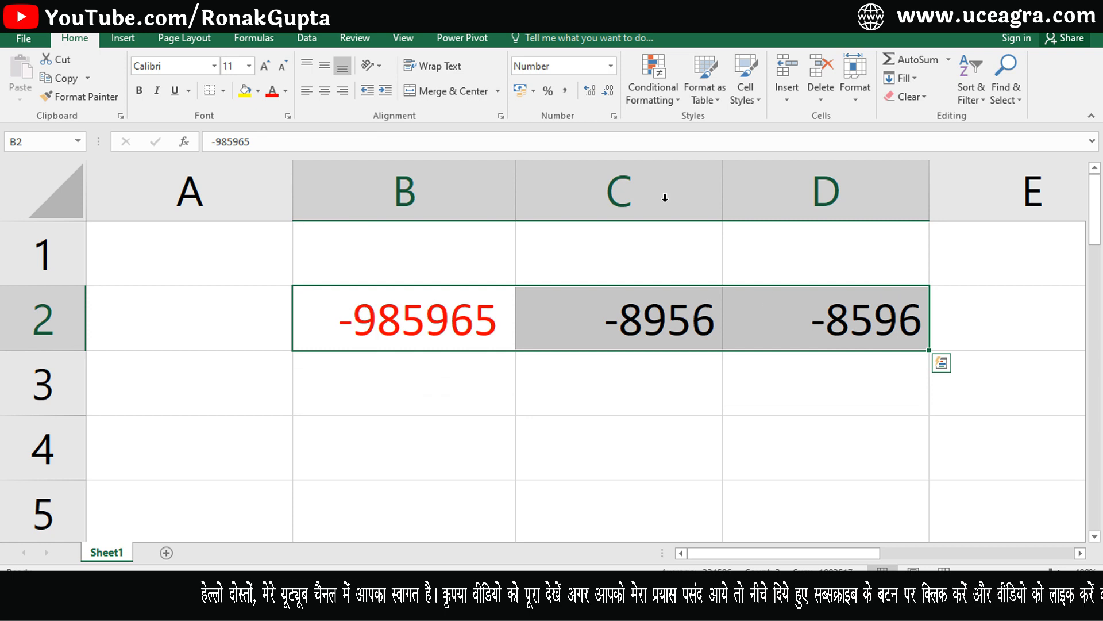
Reset B2:D2 to General with Ctrl+Shift+~ and delete their values.
left_click(611, 66)
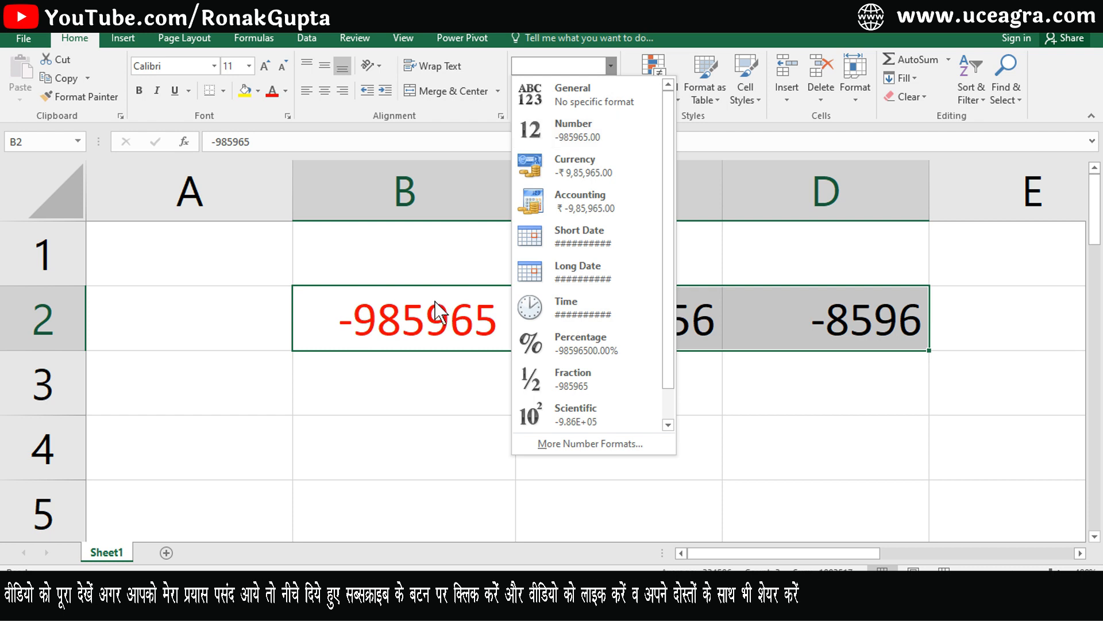
key("Escape")
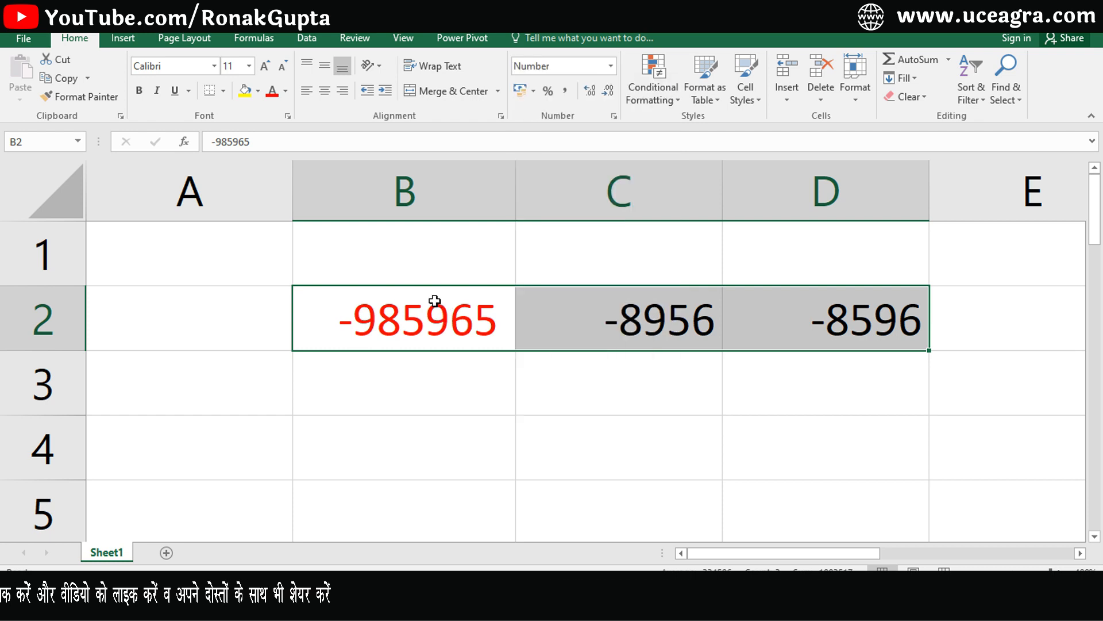
key("ctrl+shift+asciitilde")
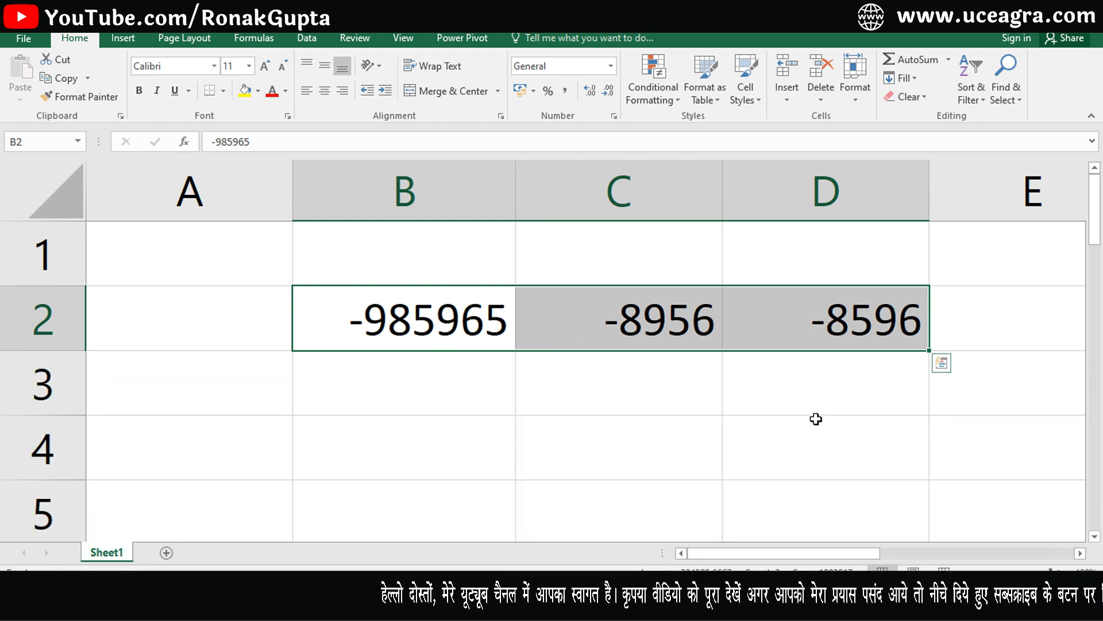
key("Delete")
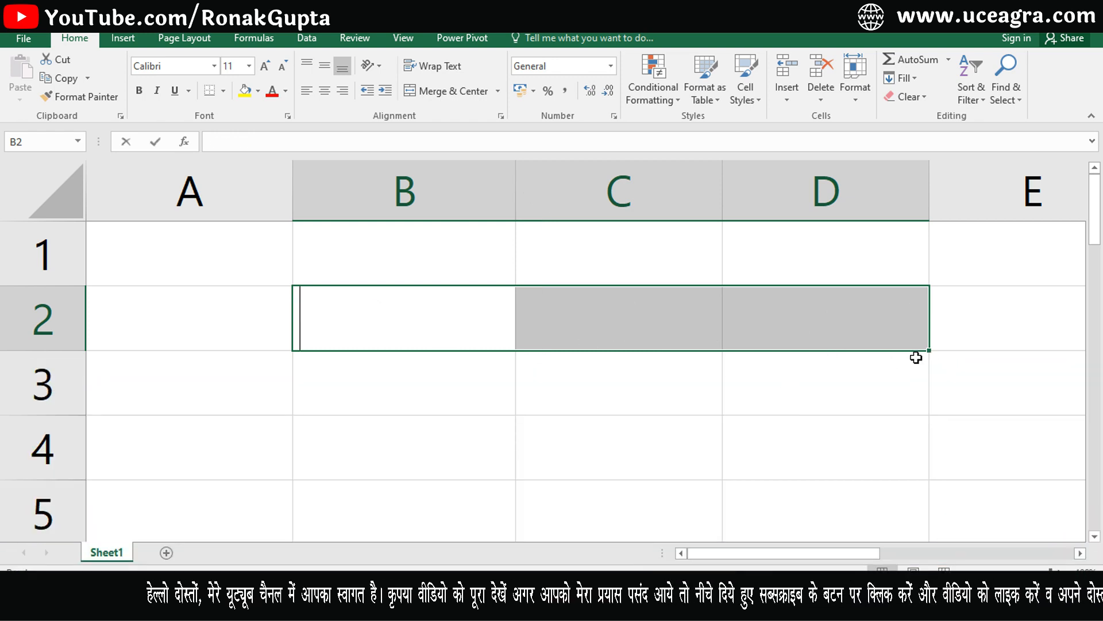
Enter the amount in B2 and format it as rupee Currency, showing ₹ 15,000.00.
type("785")
key("ctrl+Return")
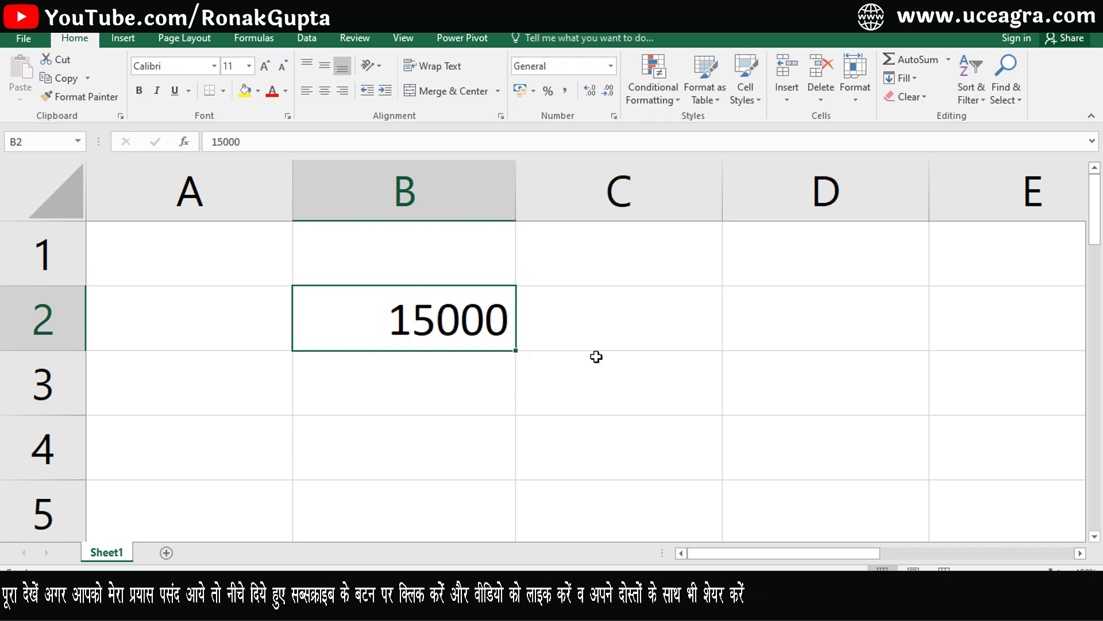
key("ctrl+1")
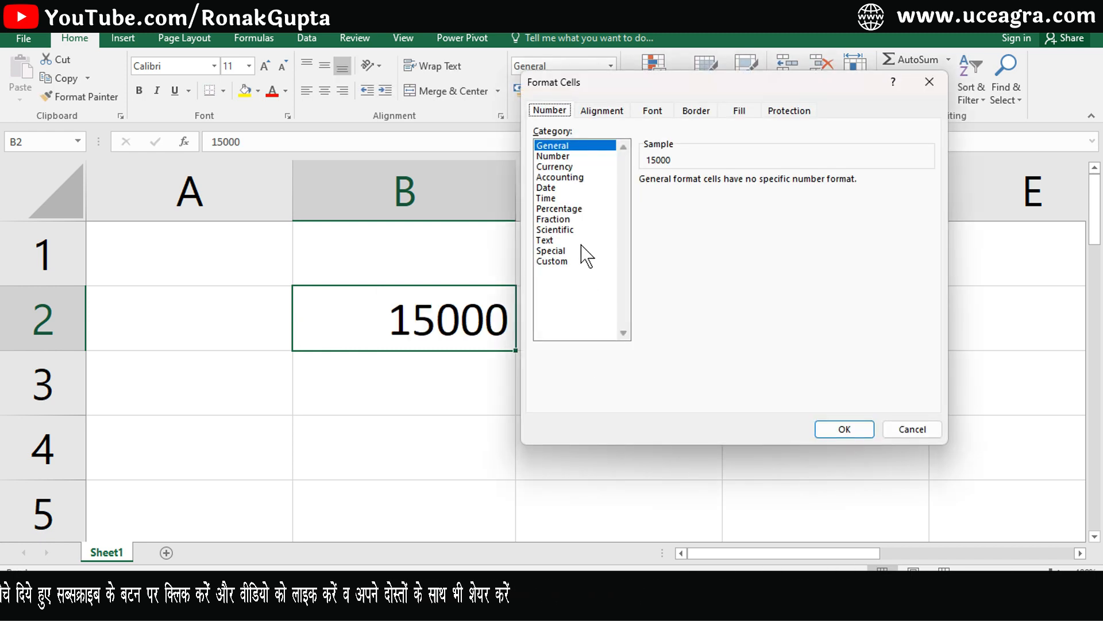
left_click(555, 167)
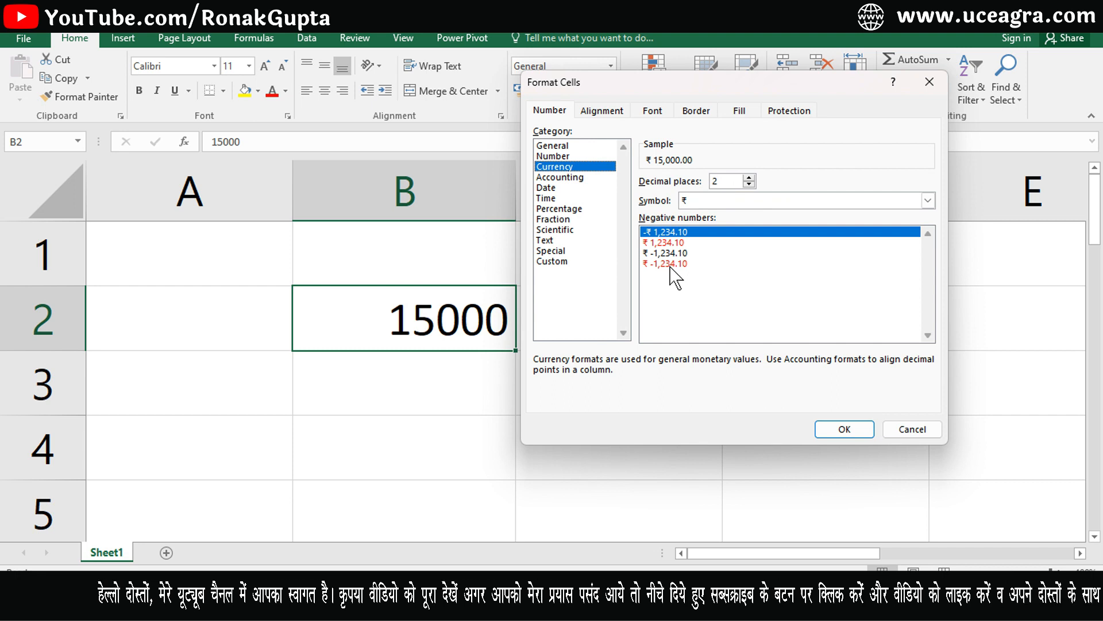
left_click(552, 156)
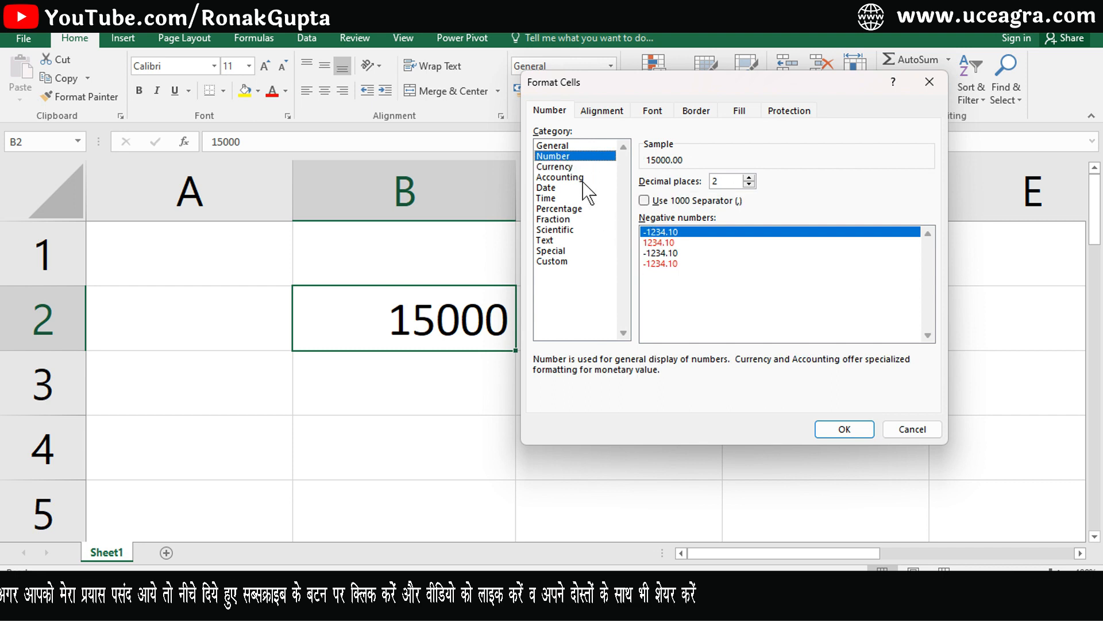
key("Down")
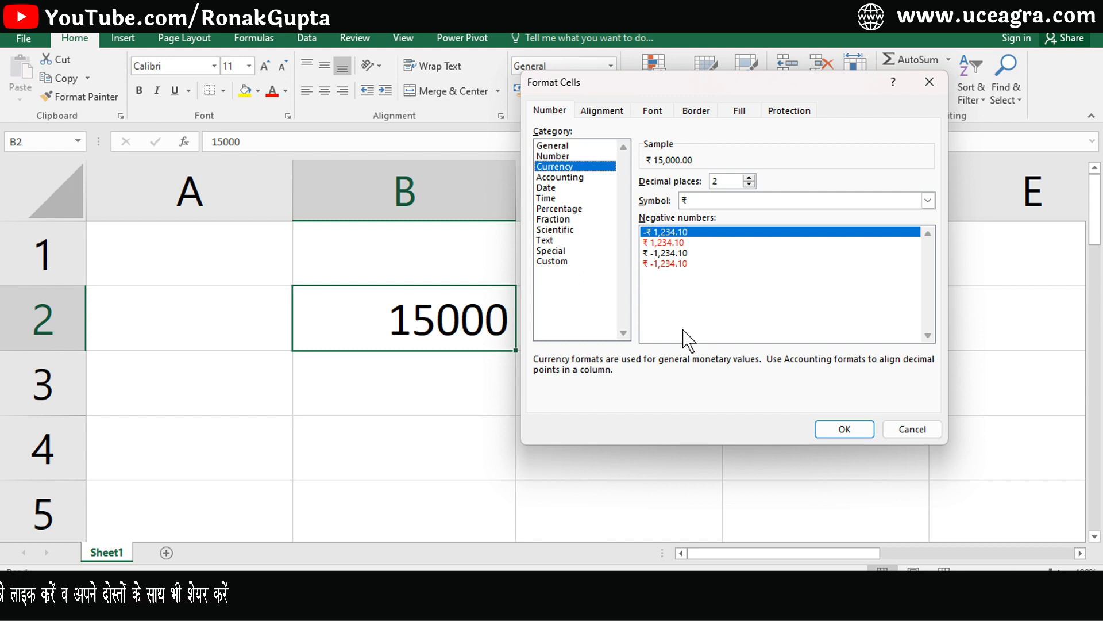
left_click(831, 430)
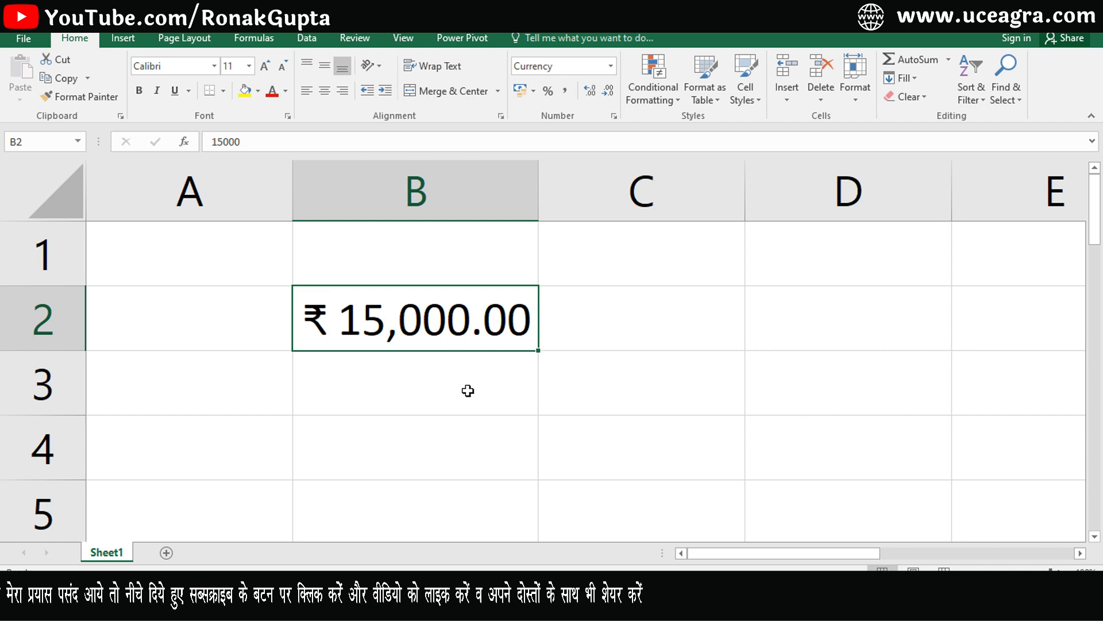
key("ctrl+1")
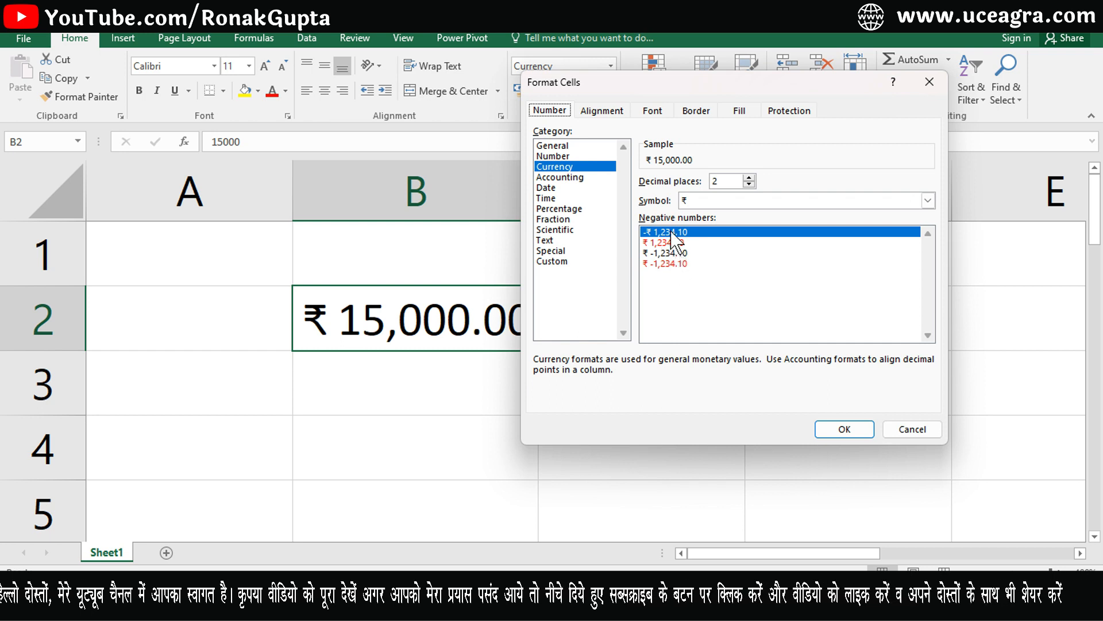
Check the currency symbol list, keep ₹, and cancel out of Format Cells.
left_click(928, 201)
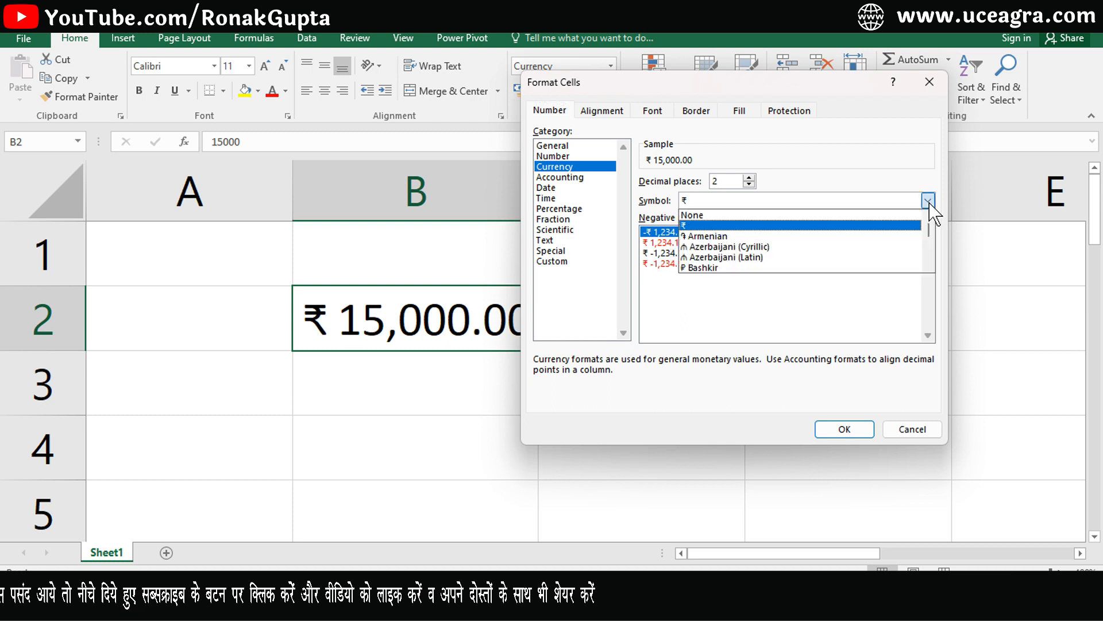
left_click(867, 304)
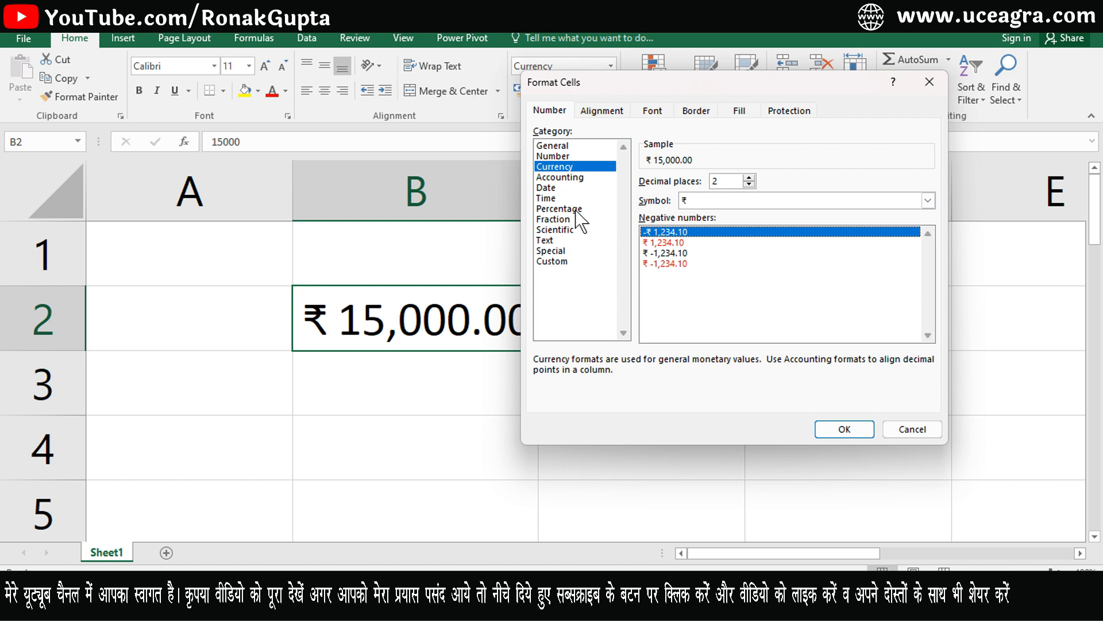
left_click(908, 432)
left_click(785, 328)
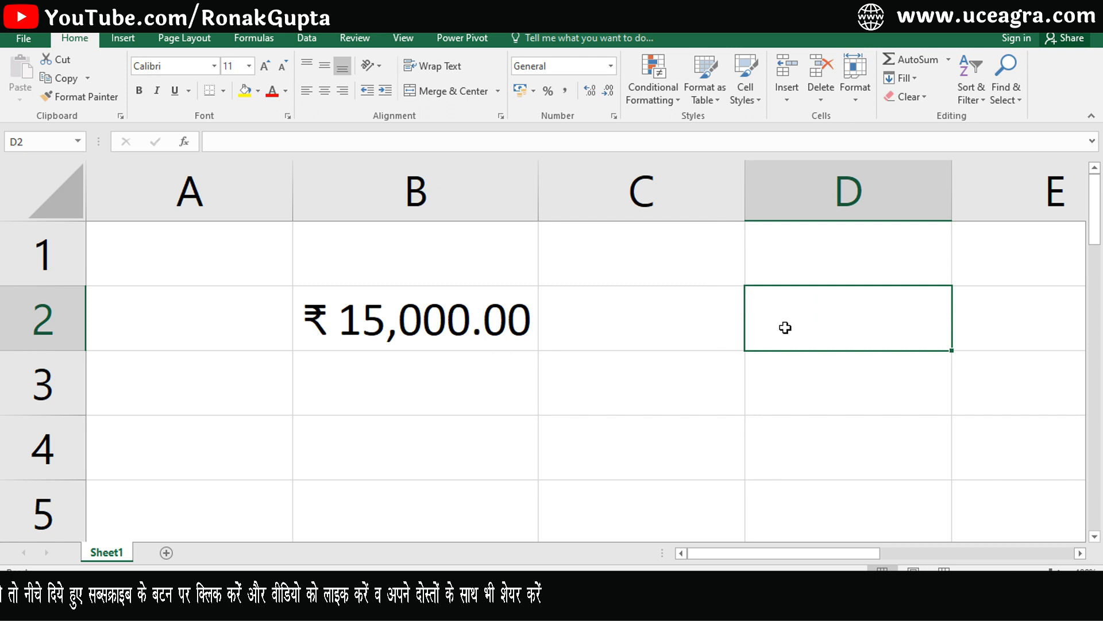
Enter 15000 in D2 and give it the Accounting number format.
type("15000")
key("Return")
left_click(786, 328)
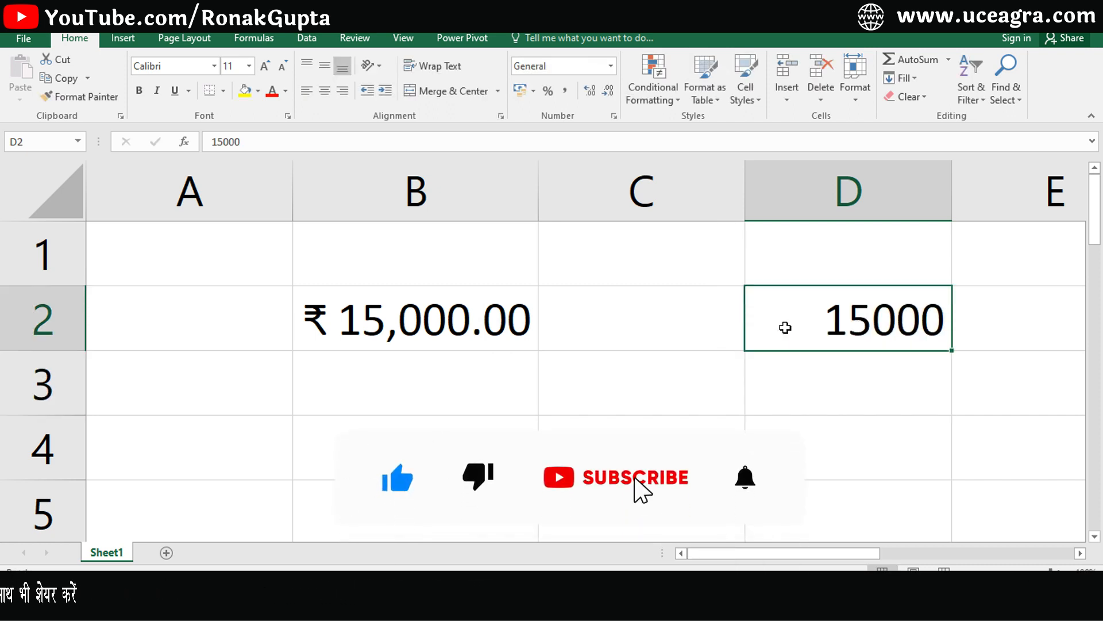
key("ctrl+1")
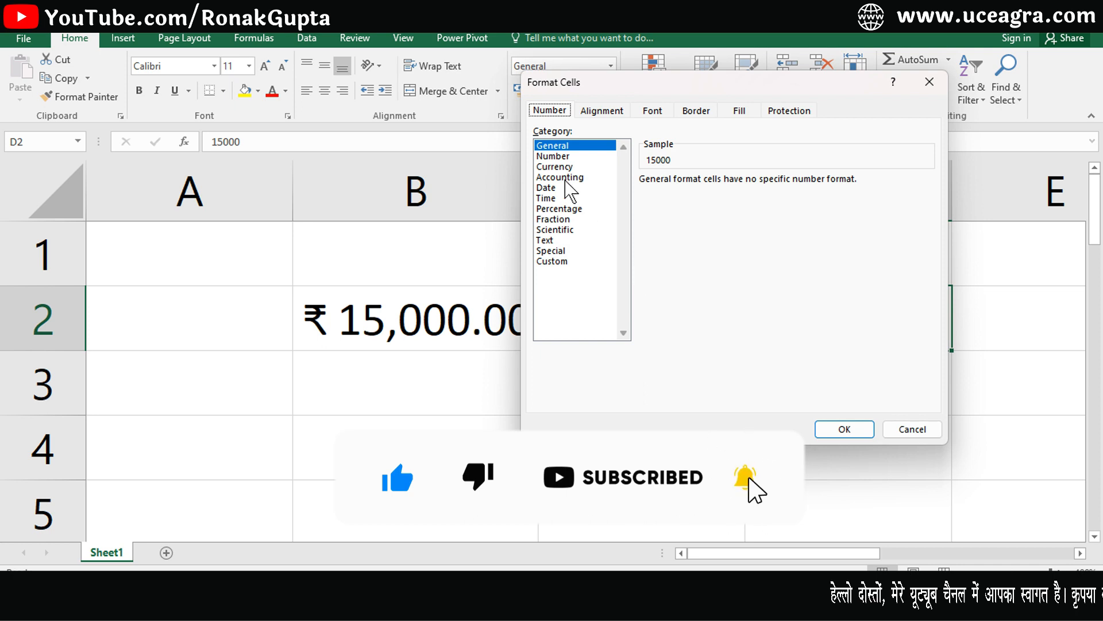
left_click(566, 177)
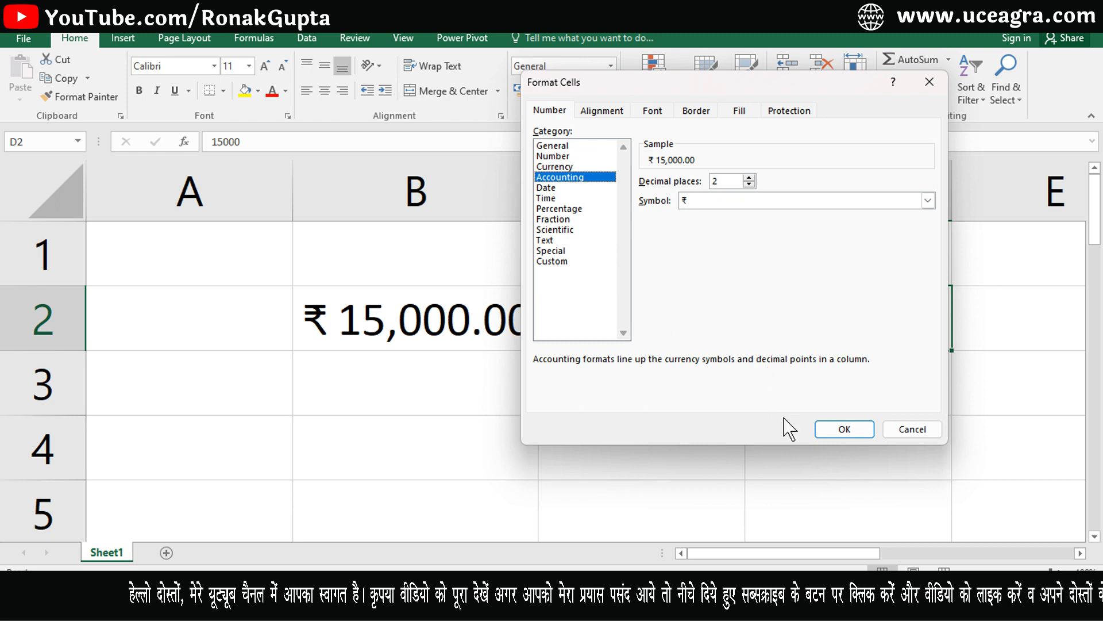
left_click(863, 433)
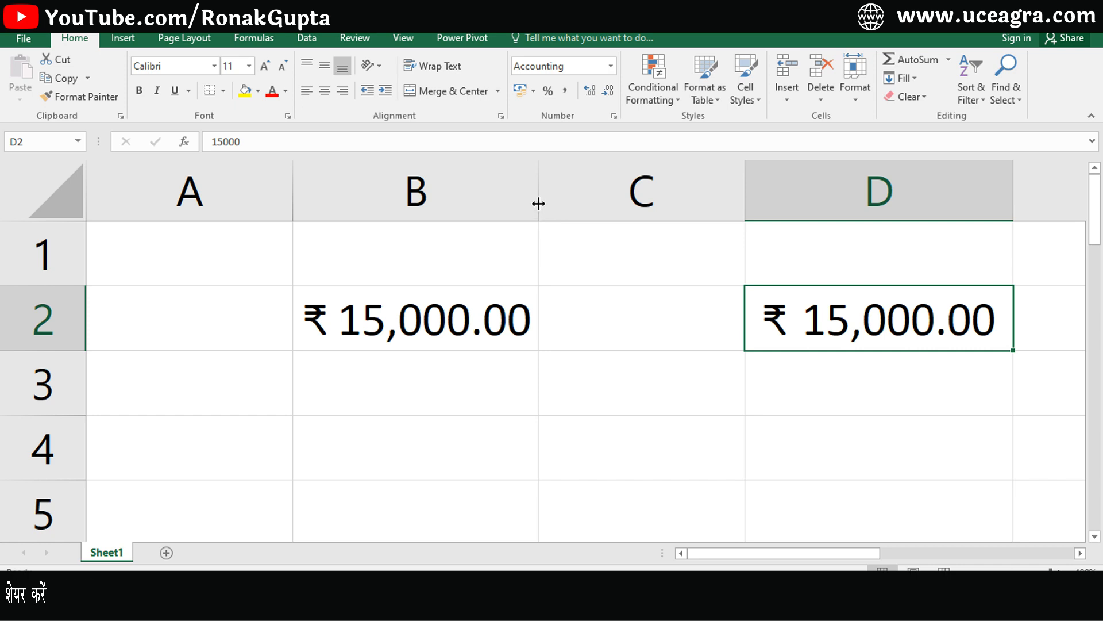
Zoom out slightly and widen columns B and D to show the ₹ 15,000.00 values fully.
left_click_drag(539, 204, 583, 204)
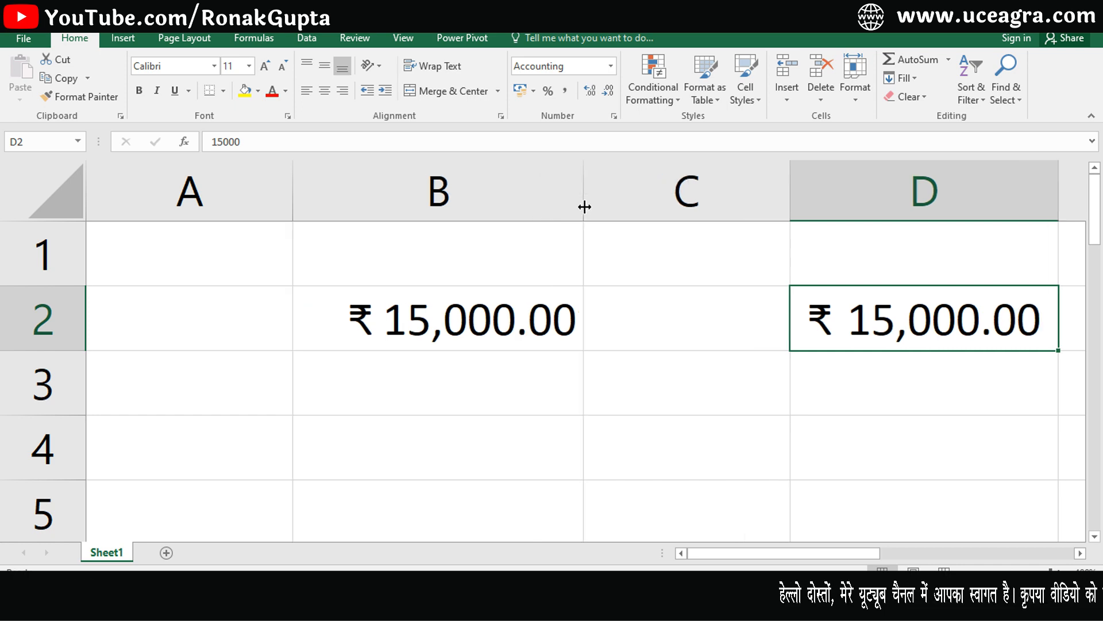
left_click(964, 195)
left_click_drag(1060, 198, 1078, 198)
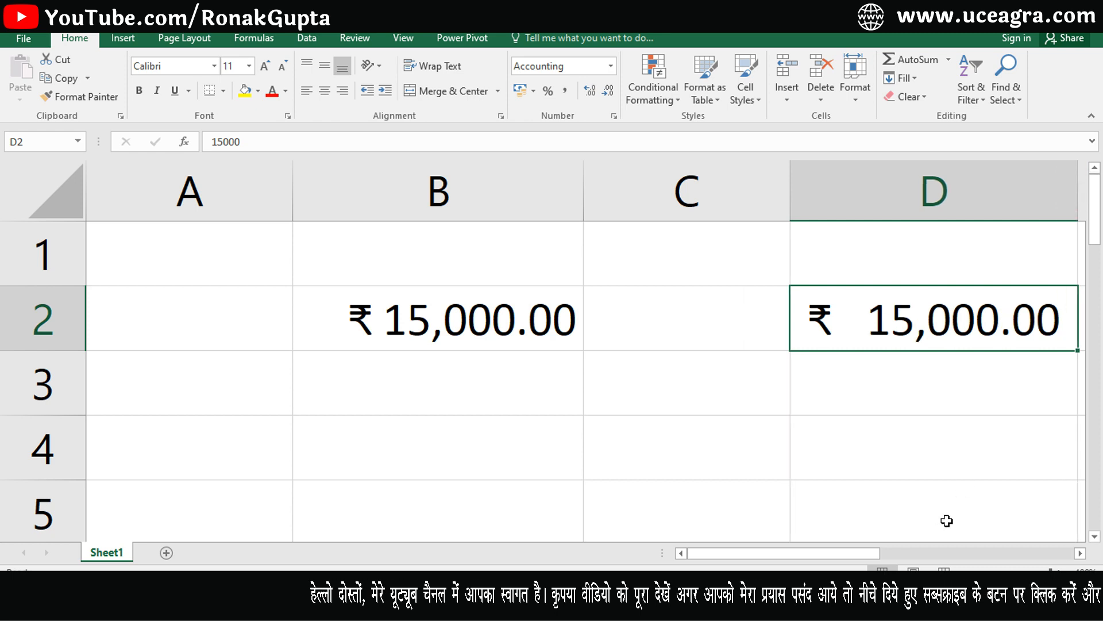
left_click(970, 573)
left_click(970, 573)
left_click(969, 573)
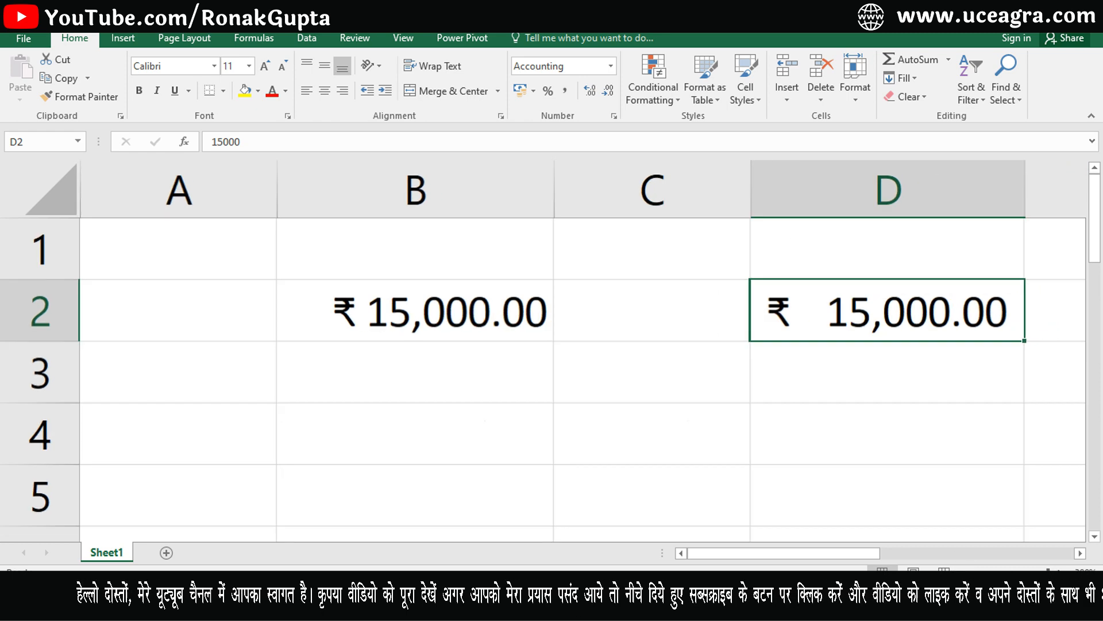
left_click(970, 573)
left_click_drag(968, 198, 1002, 190)
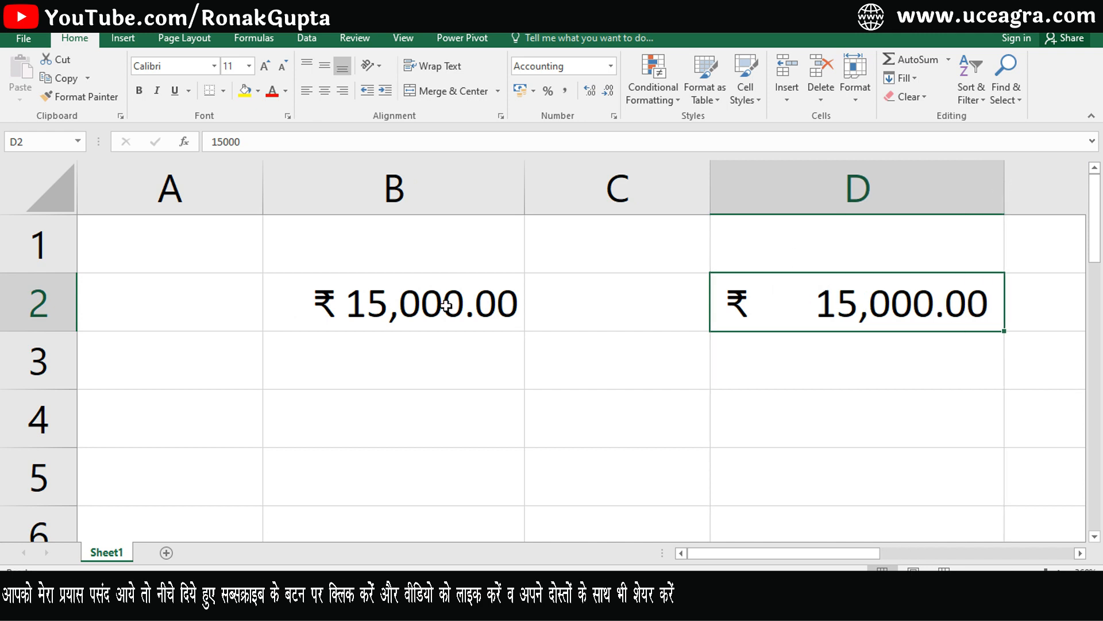
Compare B2's Currency ₹ 15,000.00 with D2's Accounting ₹ 15,000.00.
left_click(360, 295)
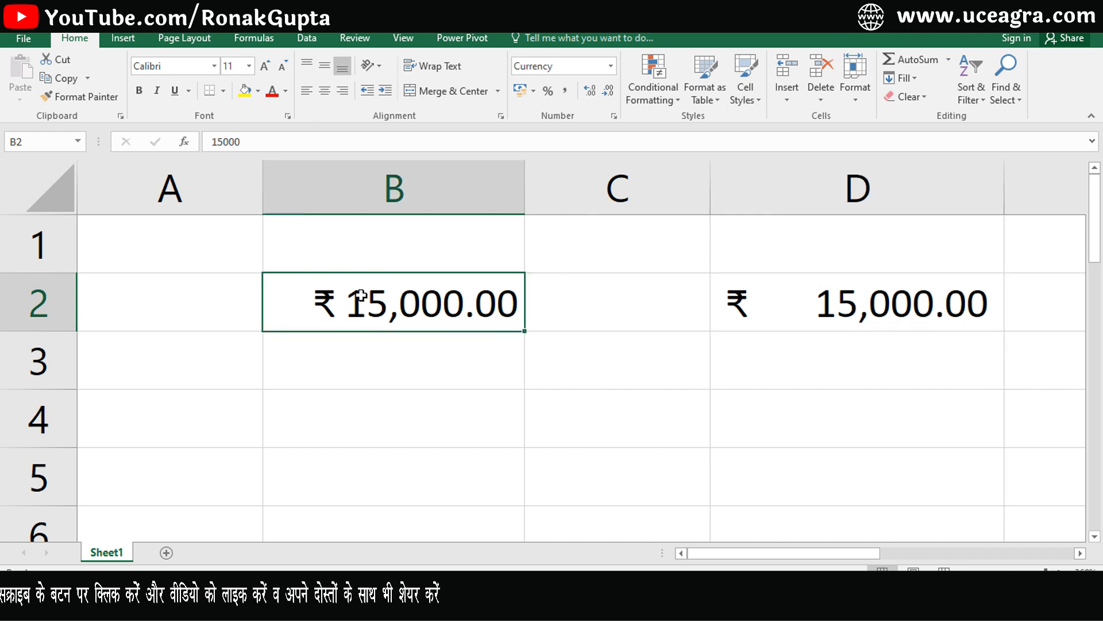
left_click(812, 315)
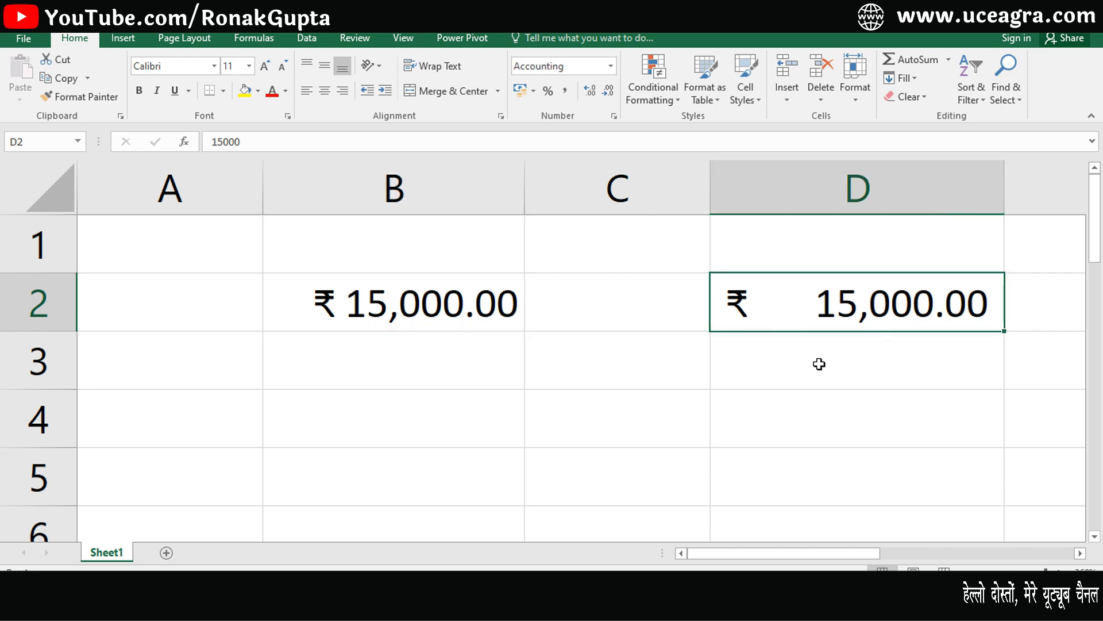
left_click(425, 320)
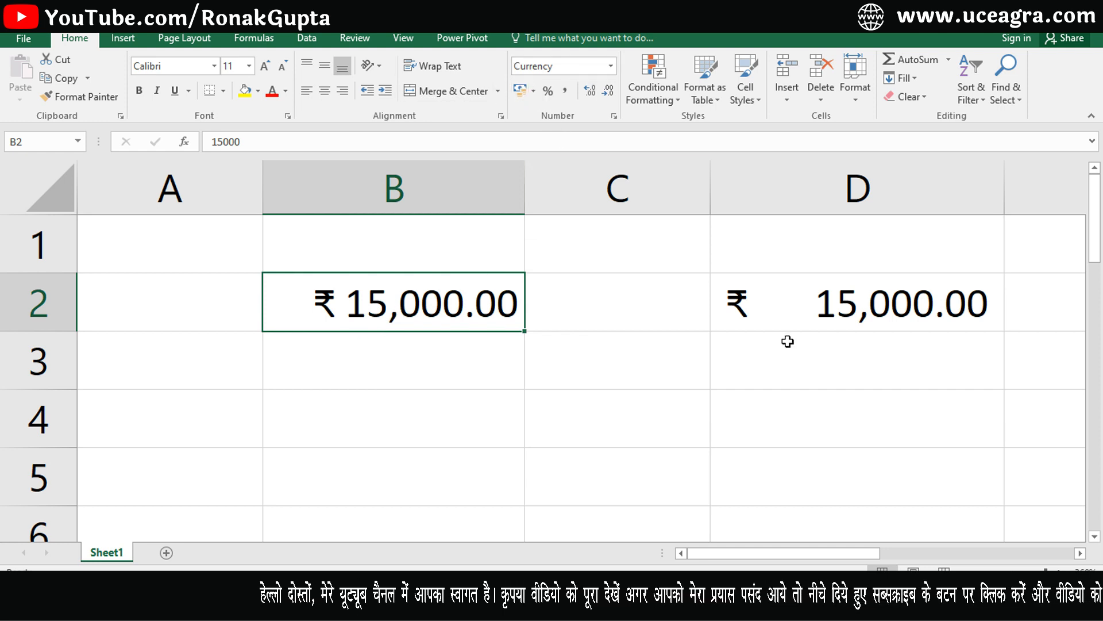
left_click(830, 303)
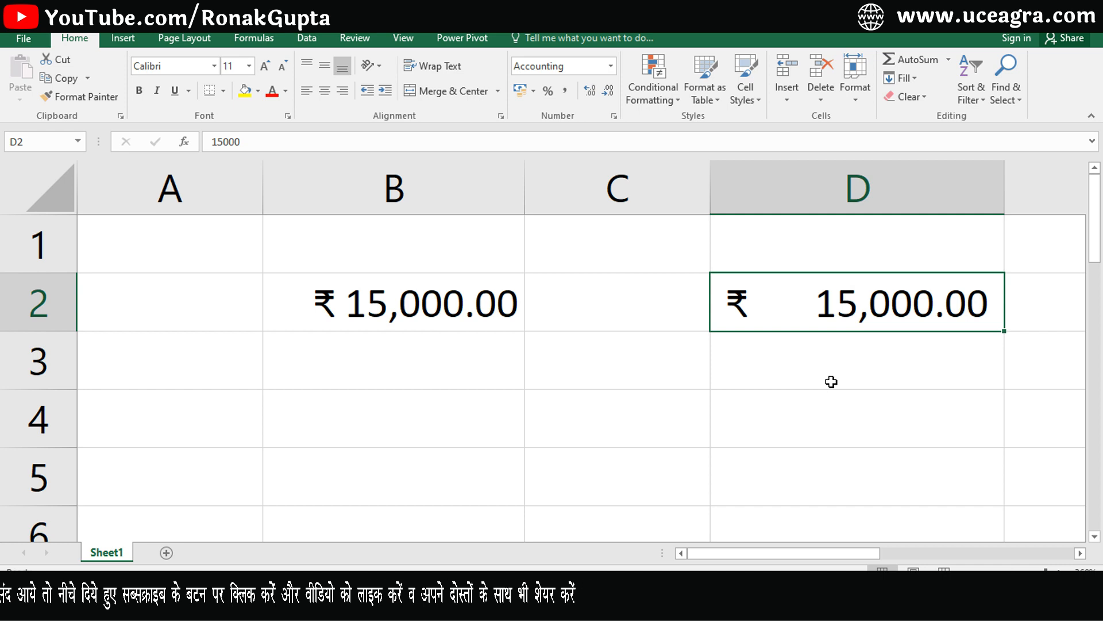
left_click(457, 301)
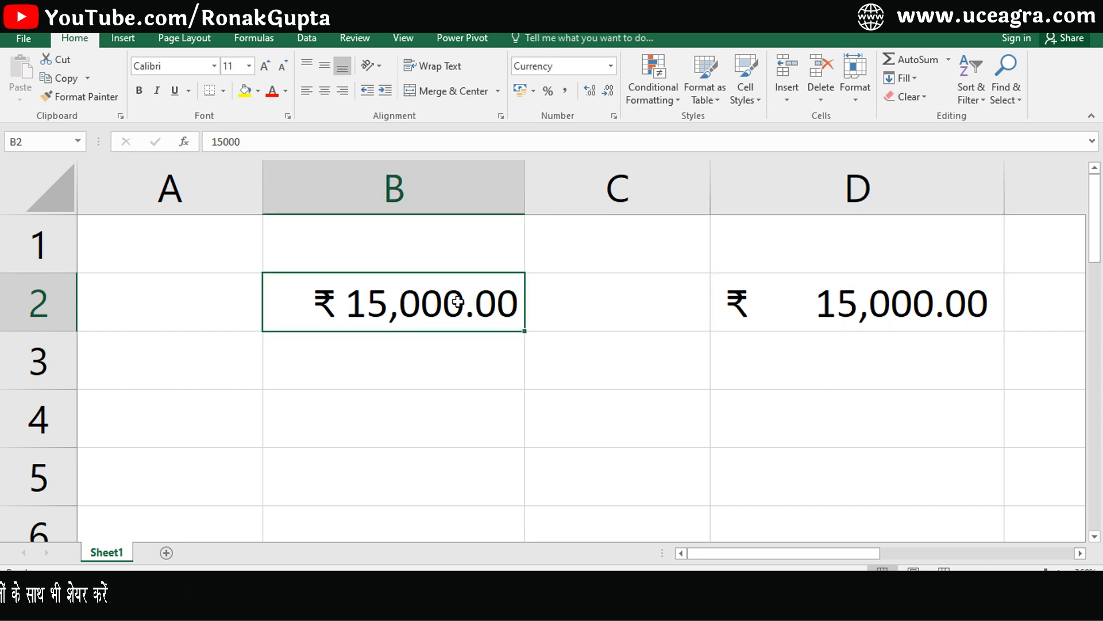
Enter 0 in B2 and in D2.
type("0")
key("Return")
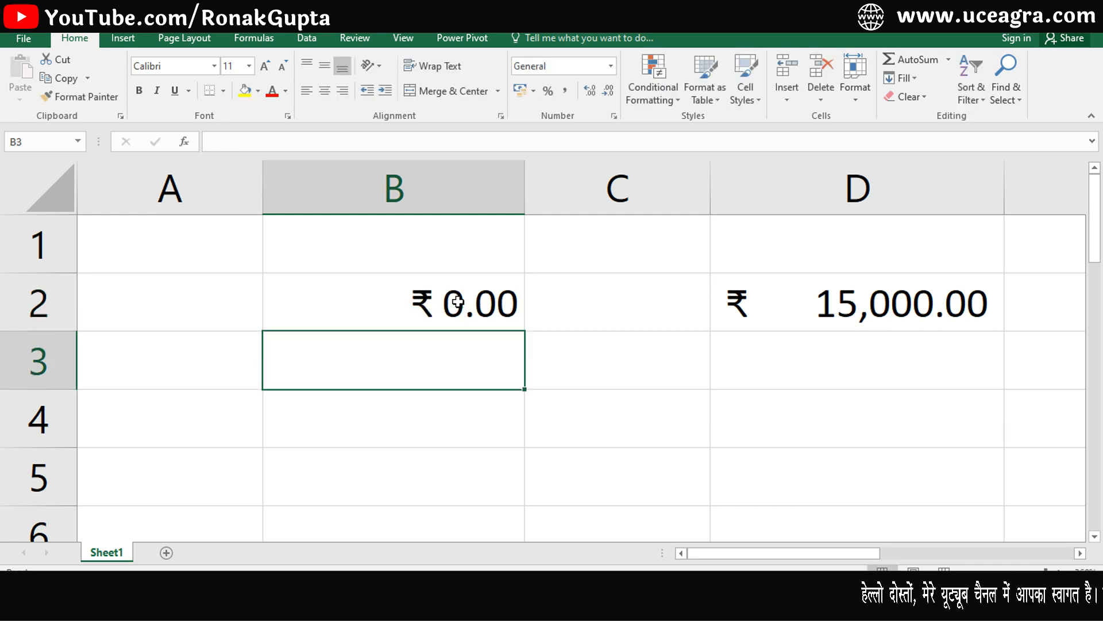
left_click(459, 314)
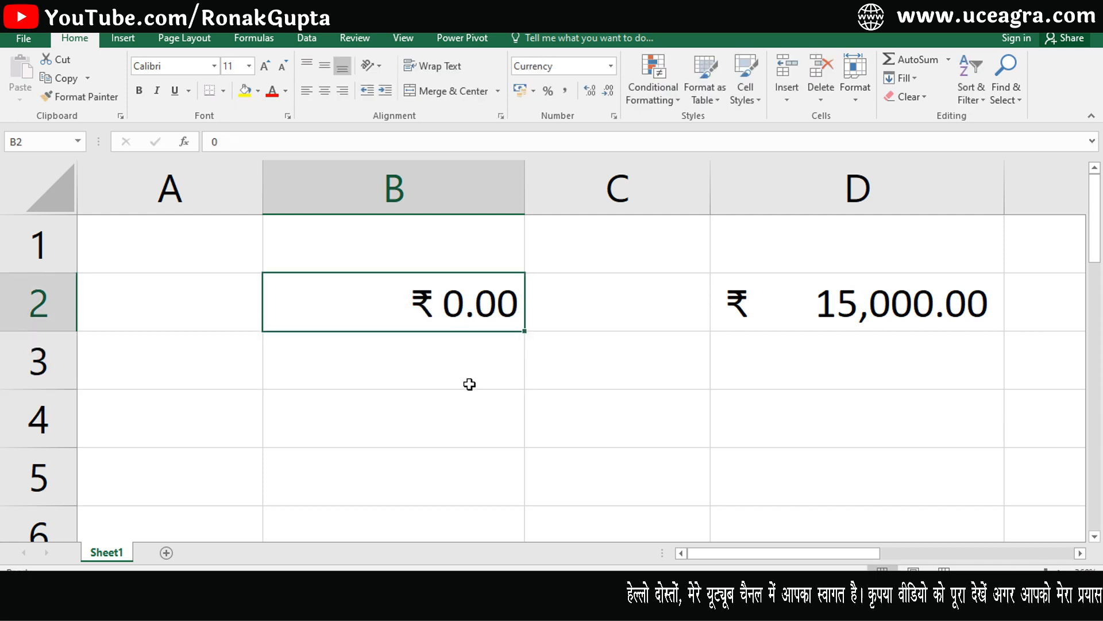
left_click(849, 305)
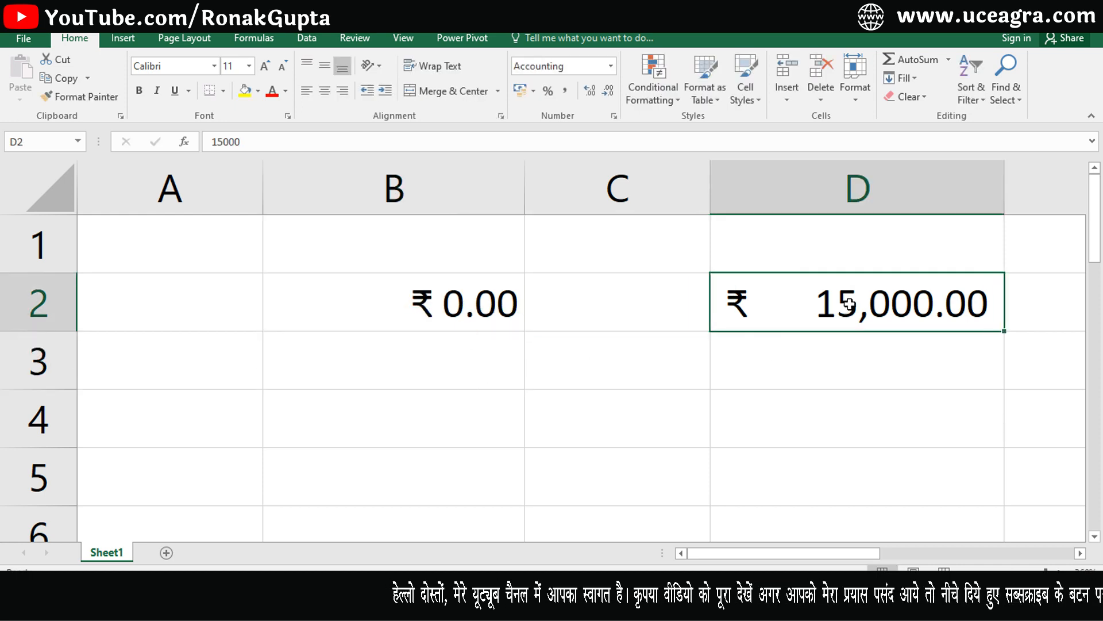
type("0")
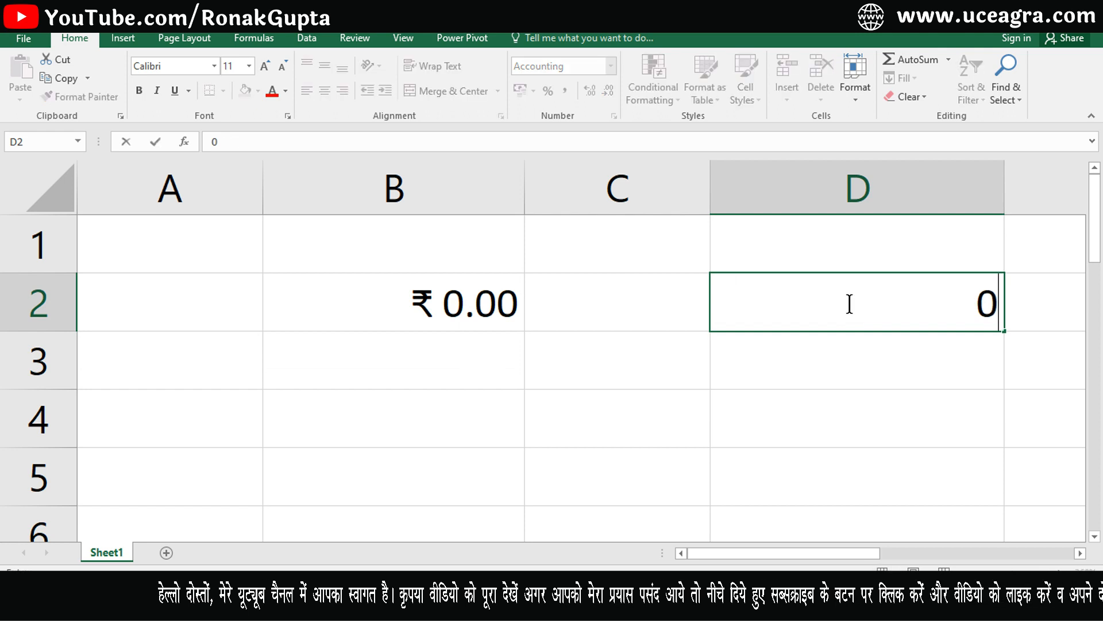
key("Return")
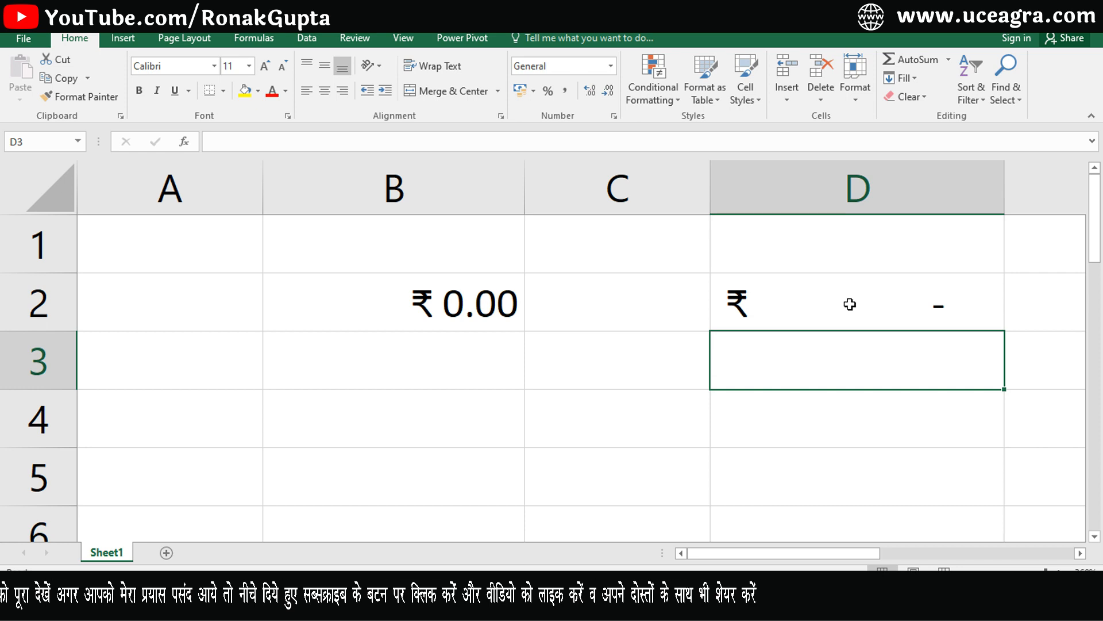
left_click(849, 304)
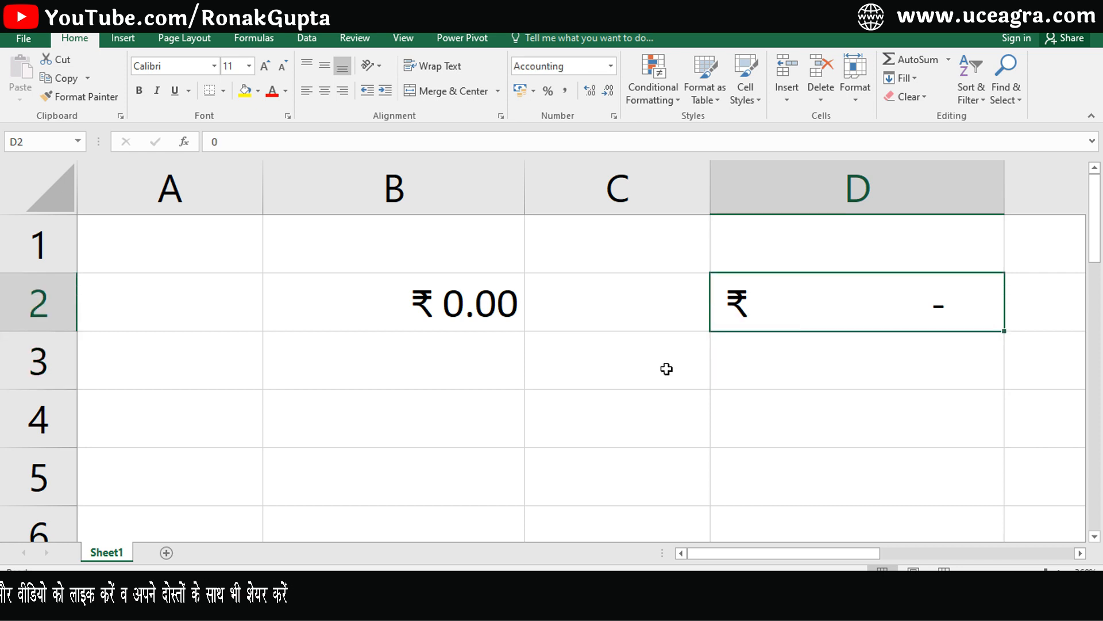
Compare B2's ₹ 0.00 with D2's ₹ dash, then select B2:D2.
left_click(501, 312)
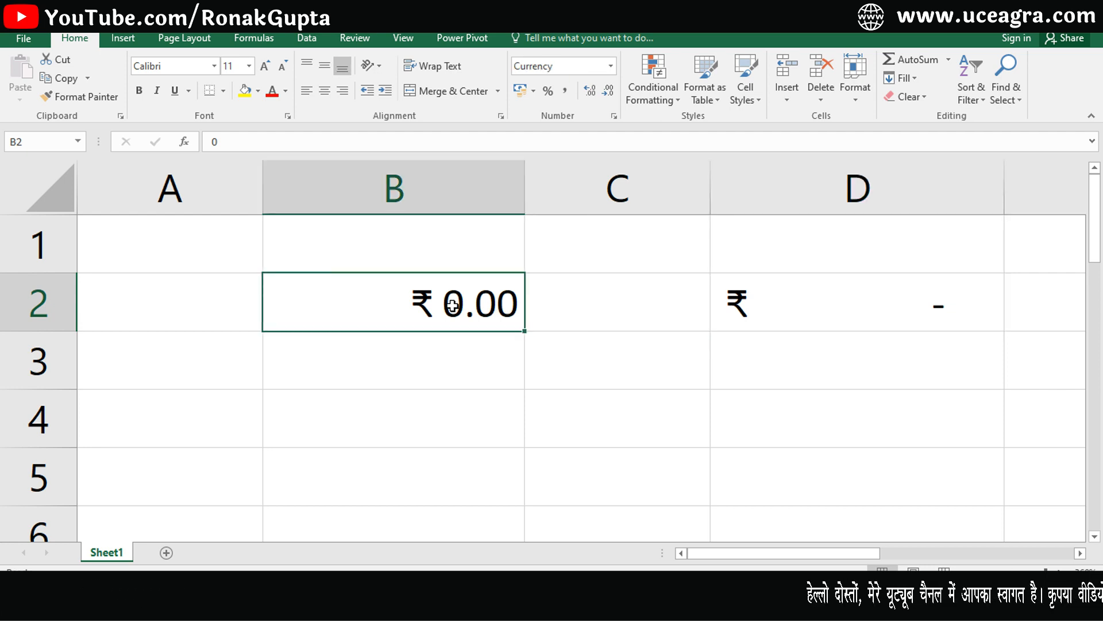
left_click(801, 311)
left_click(454, 307)
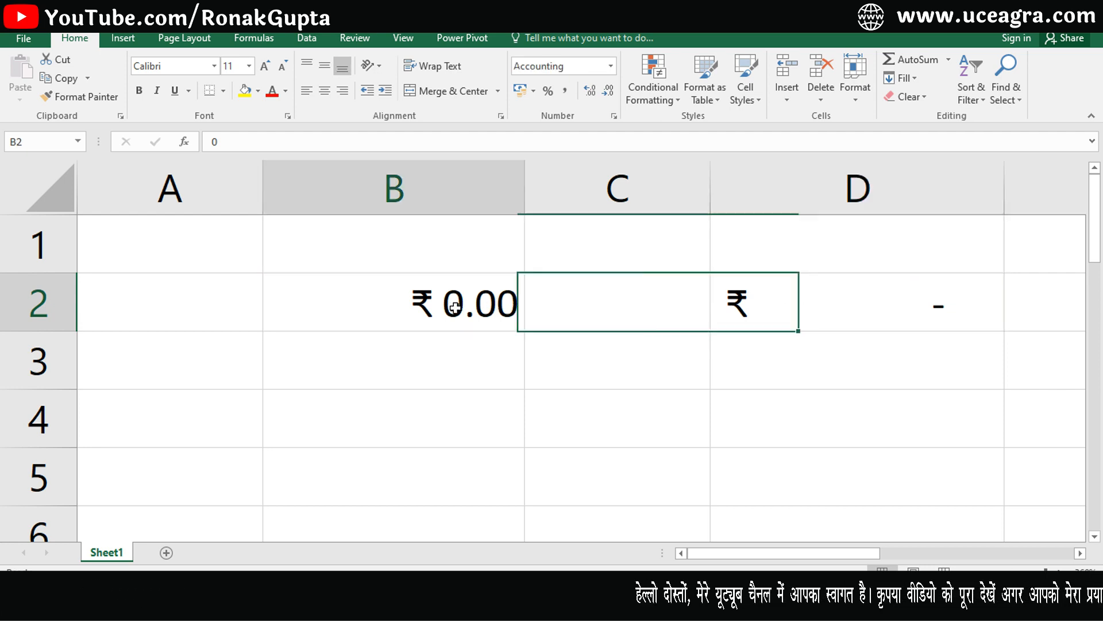
left_click(763, 322)
left_click(517, 307)
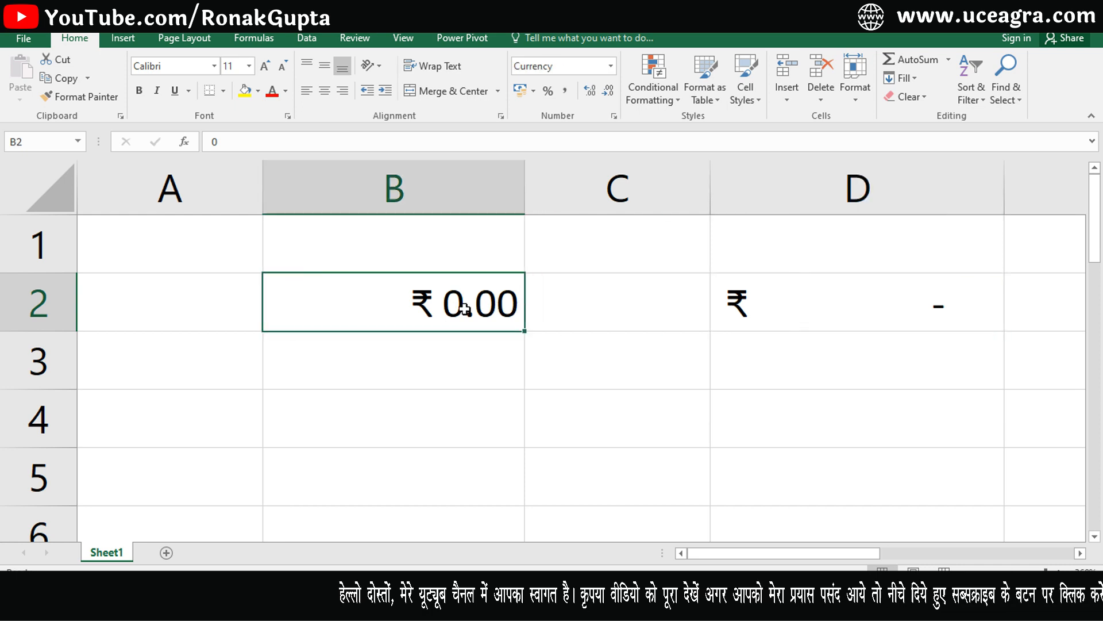
left_click_drag(443, 308, 777, 327)
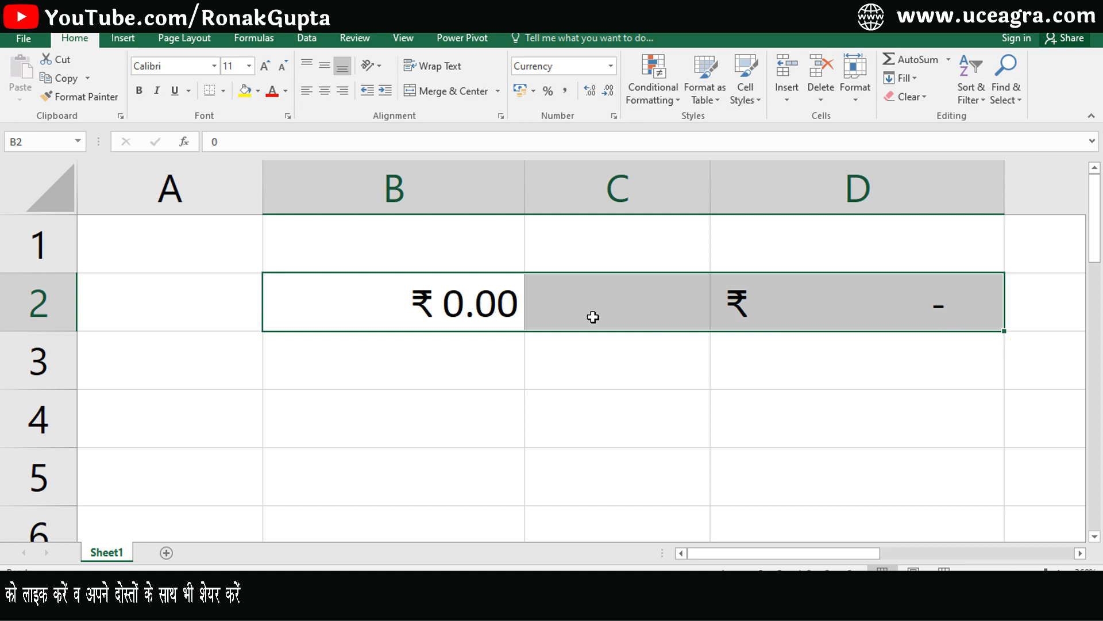
Reset B2:D2 to General with Ctrl+Shift+~, clear them, and enter 23-01-2024 in B2.
key("ctrl+shift+grave")
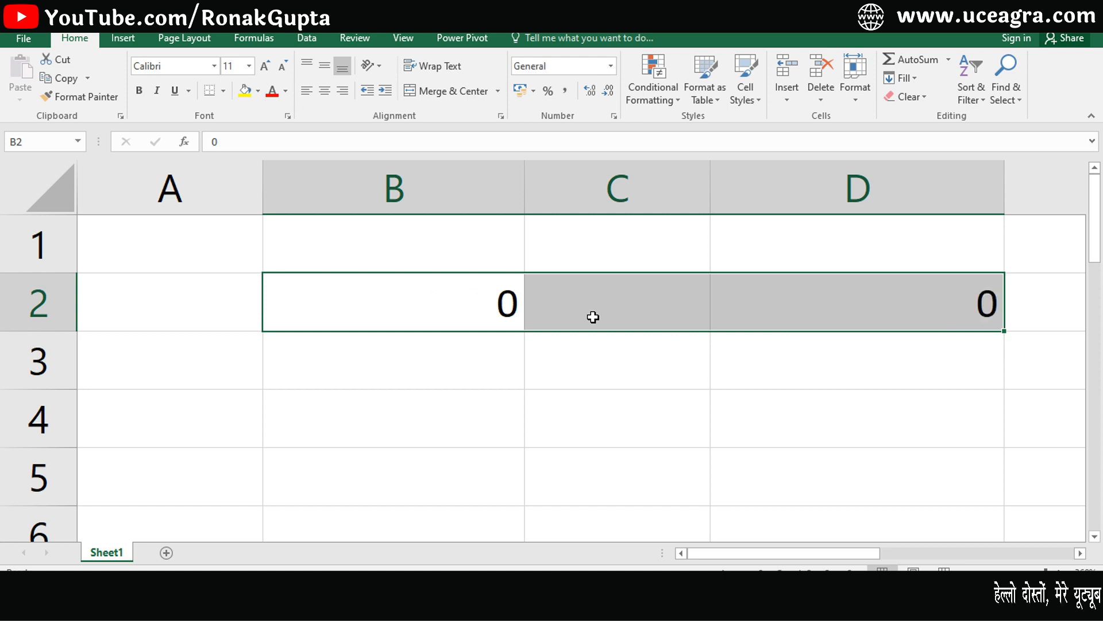
key("Delete")
left_click(457, 315)
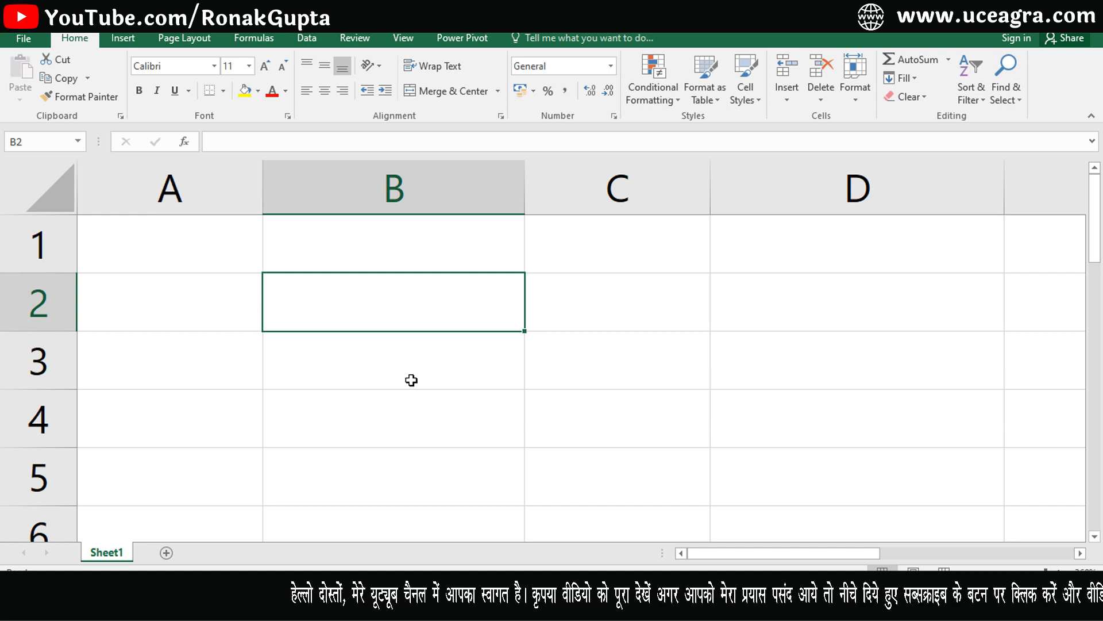
type("23-01-")
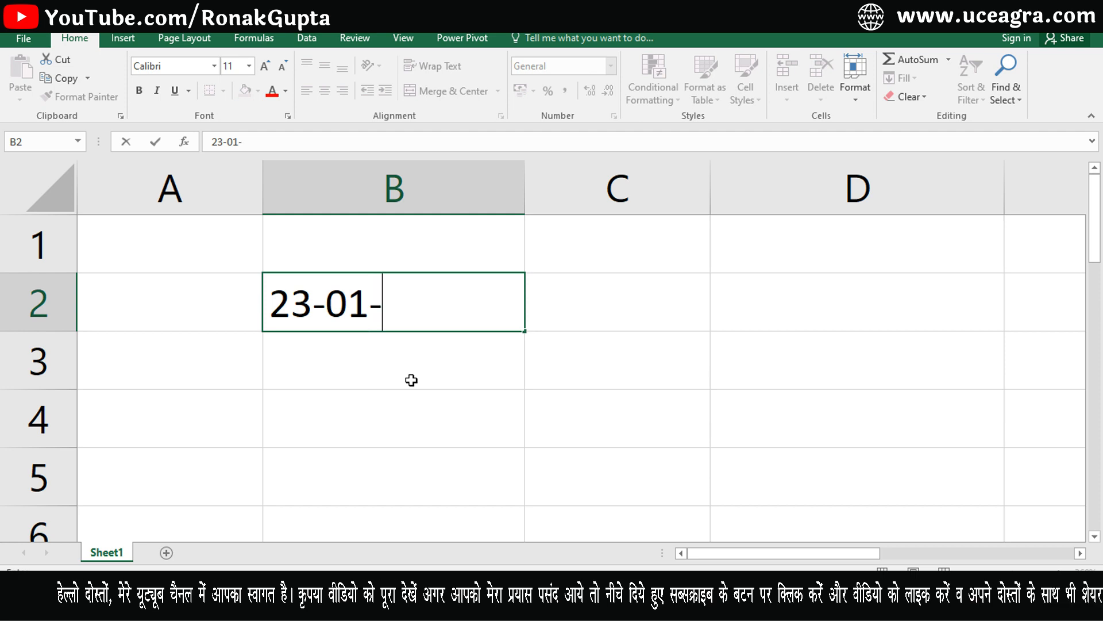
type("2024")
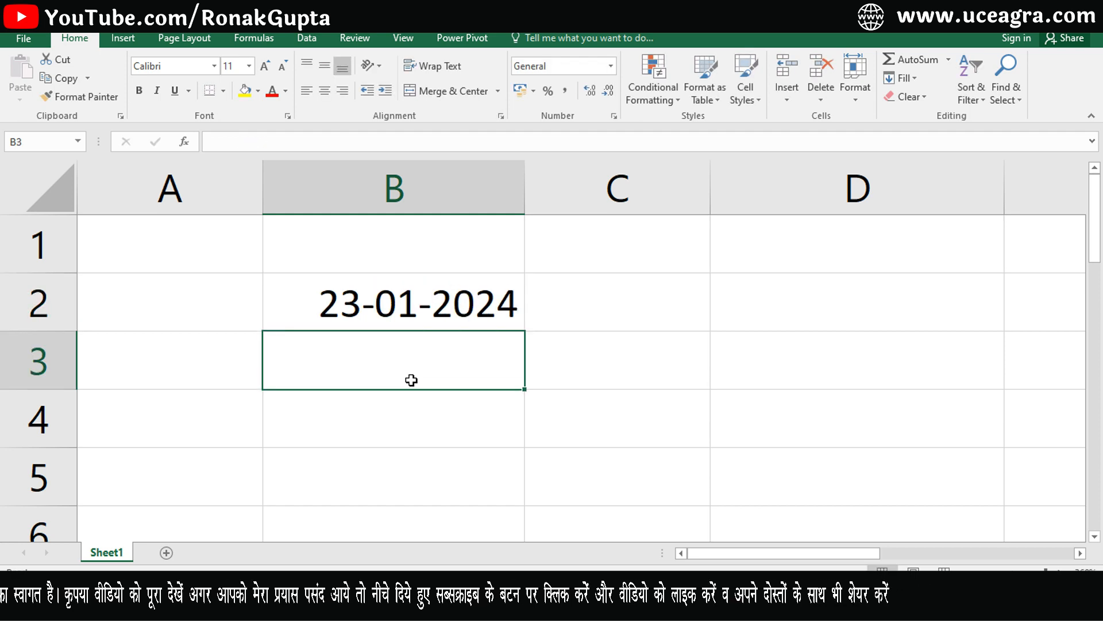
left_click(411, 303)
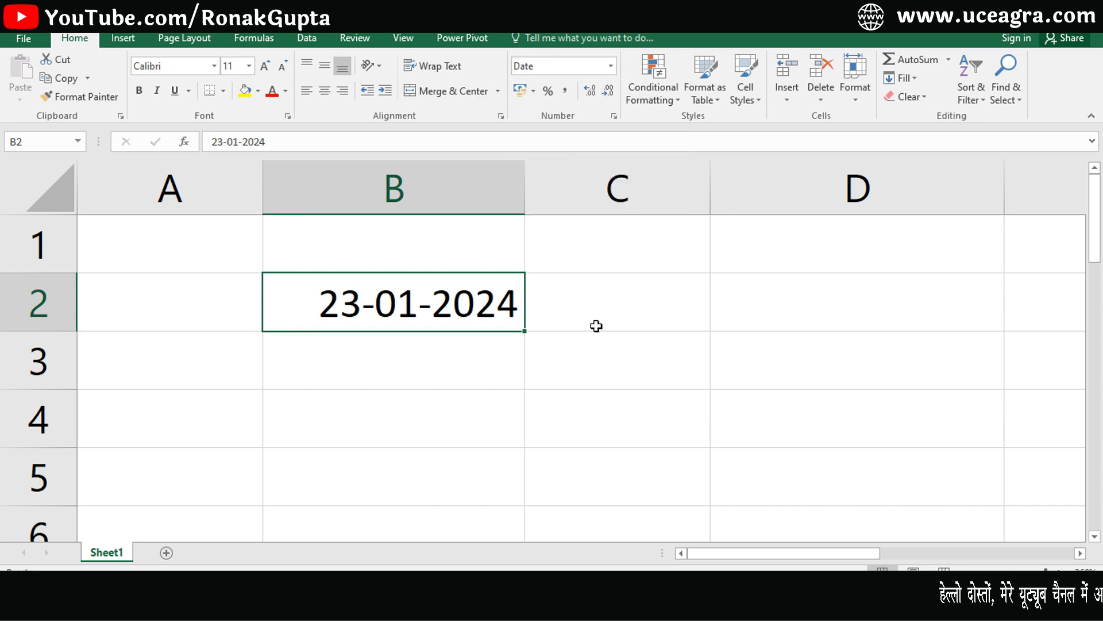
Apply the 'Wednesday, 14 March, 2012' Date type to B2, which then shows ####.
key("ctrl+1")
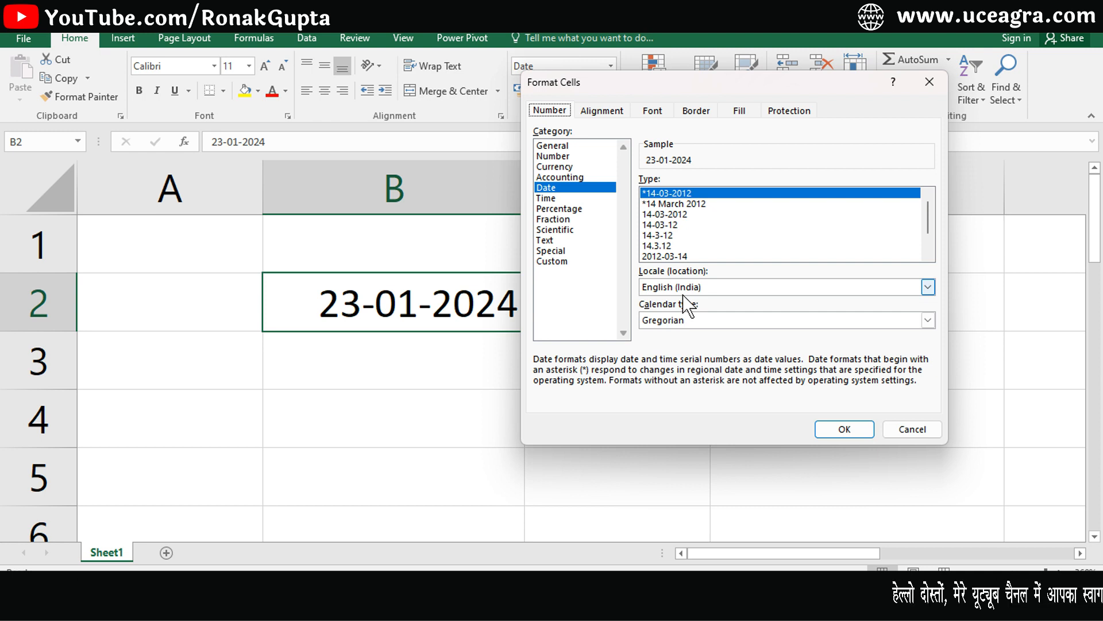
left_click_drag(690, 83, 747, 85)
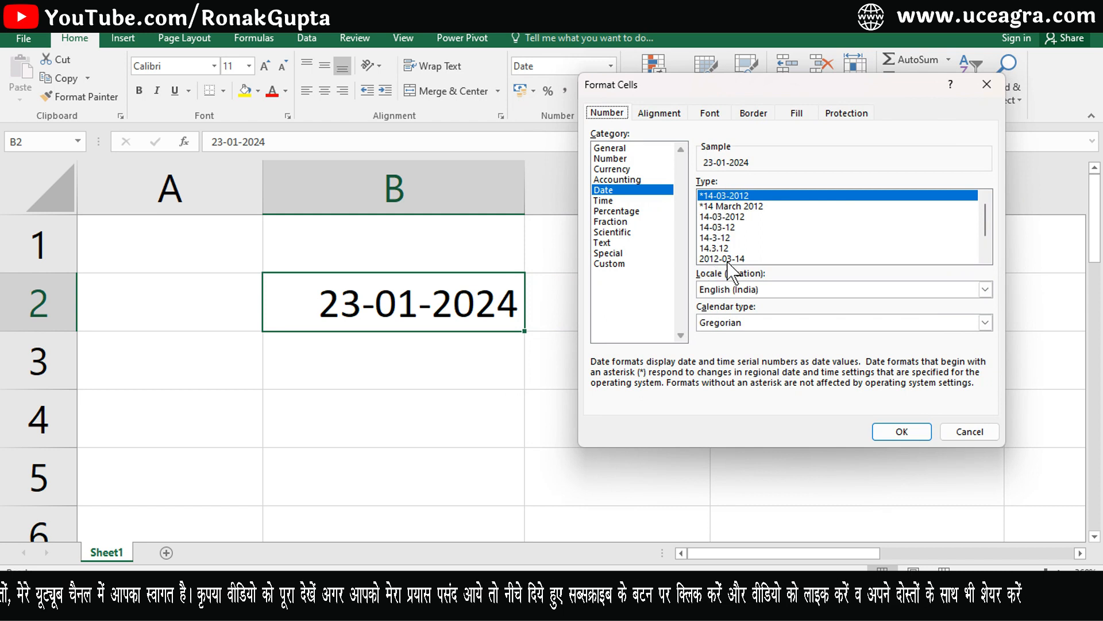
mouse_move(986, 224)
left_mouse_down()
mouse_move(989, 250)
mouse_move(981, 209)
left_mouse_up()
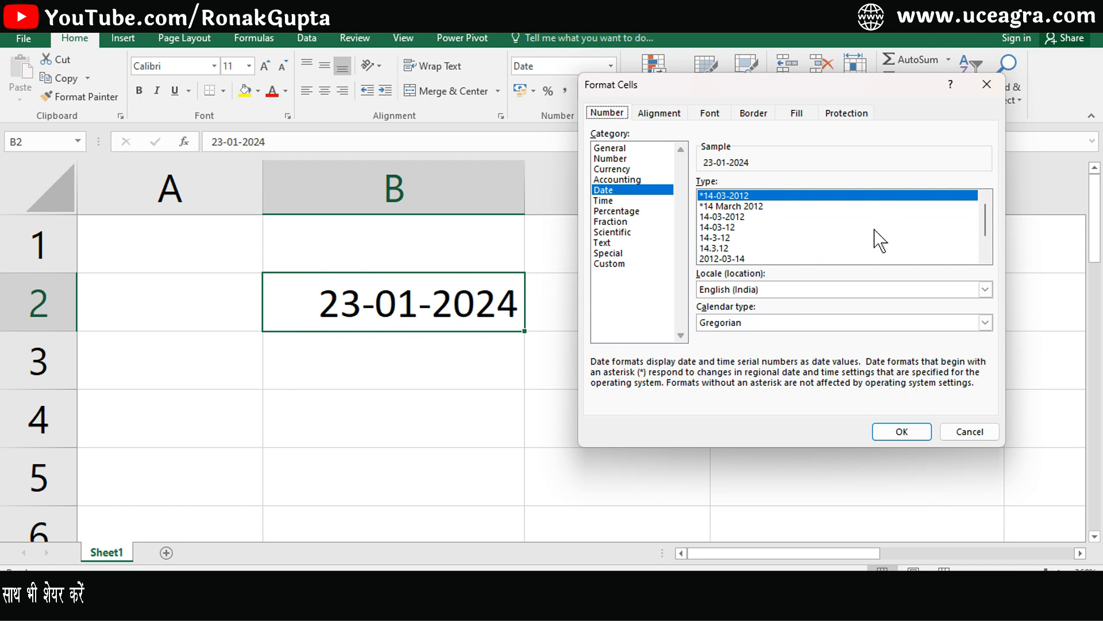
left_click_drag(987, 244, 983, 254)
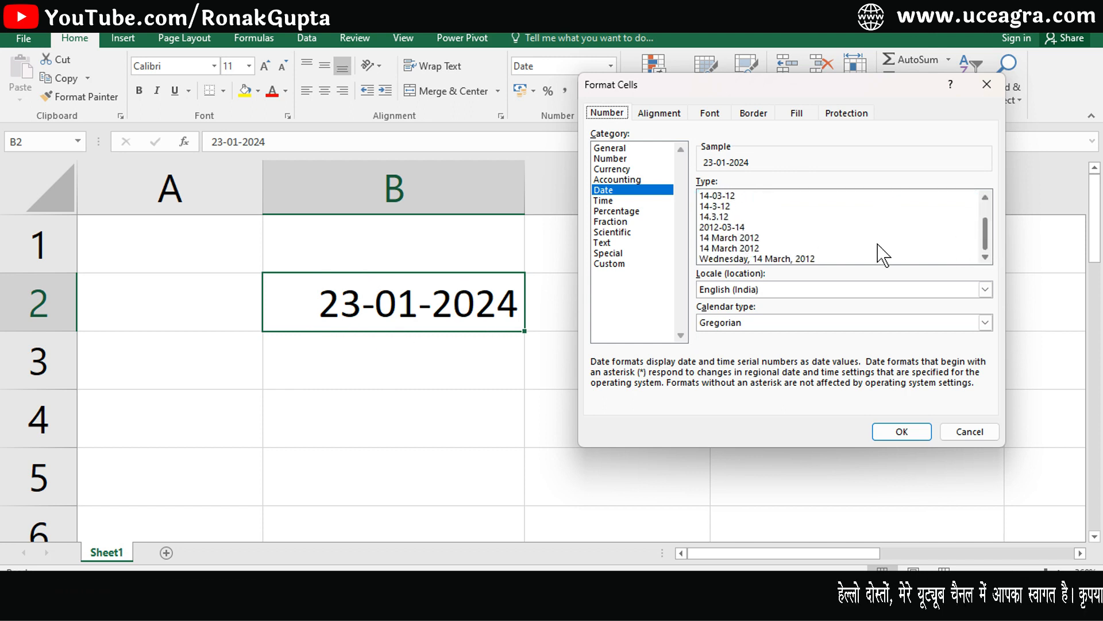
left_click(793, 259)
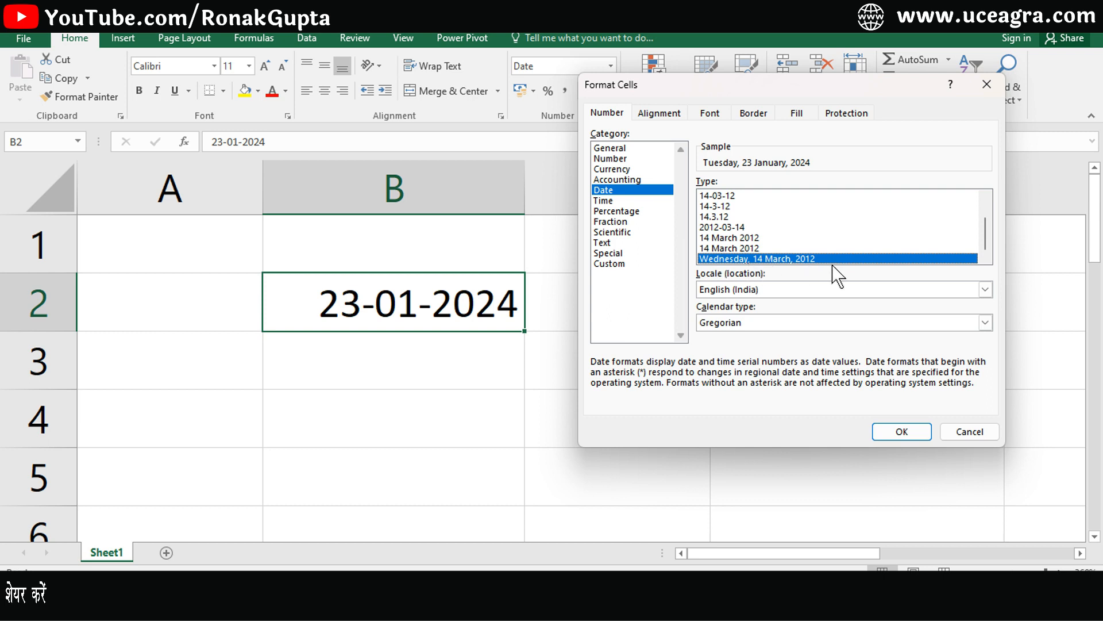
left_click(900, 435)
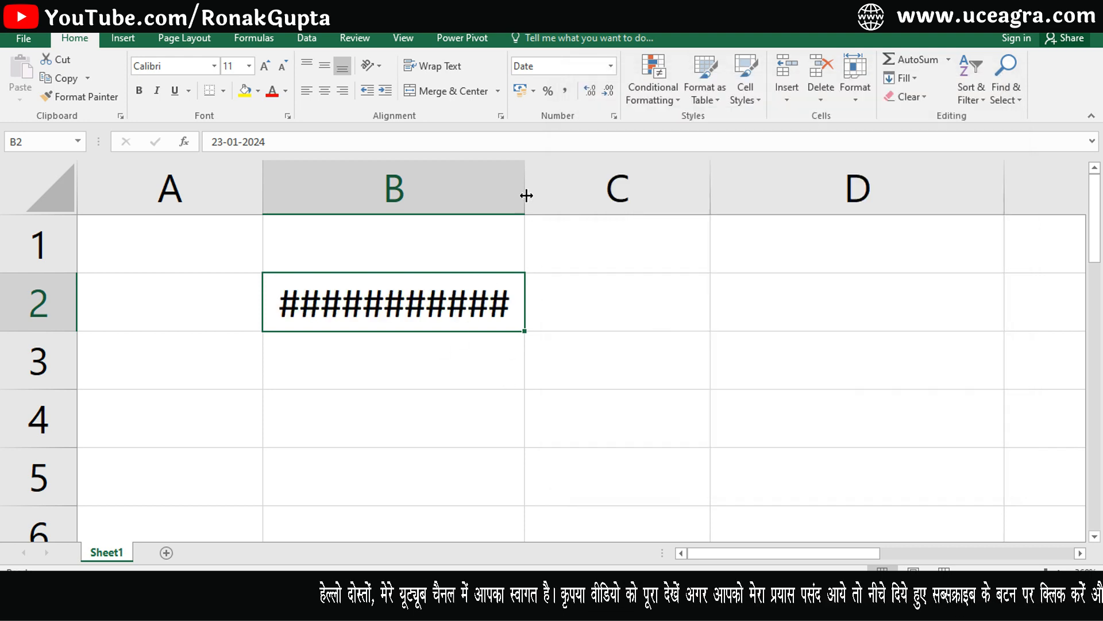
Widen column B so the long weekday date shows in full.
left_click_drag(523, 189, 842, 190)
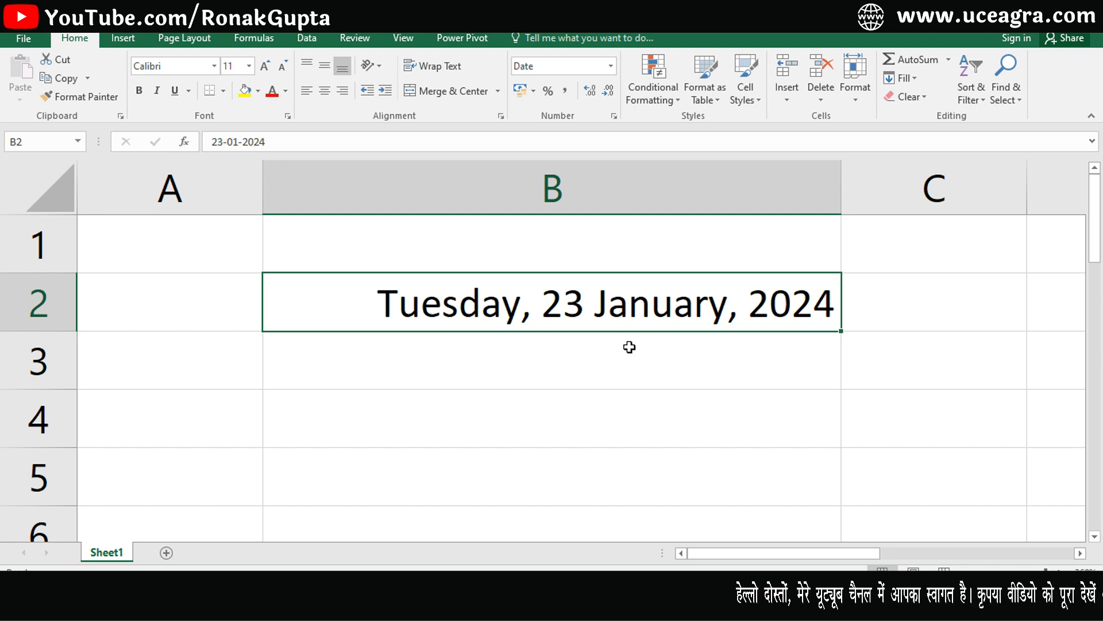
left_click(612, 66)
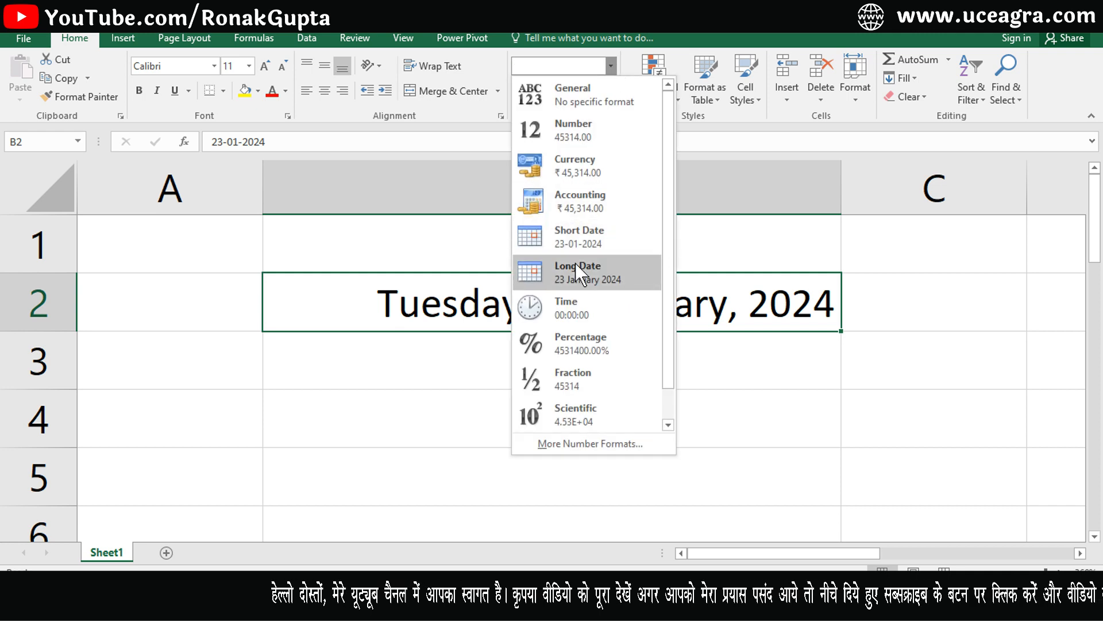
left_click(619, 270)
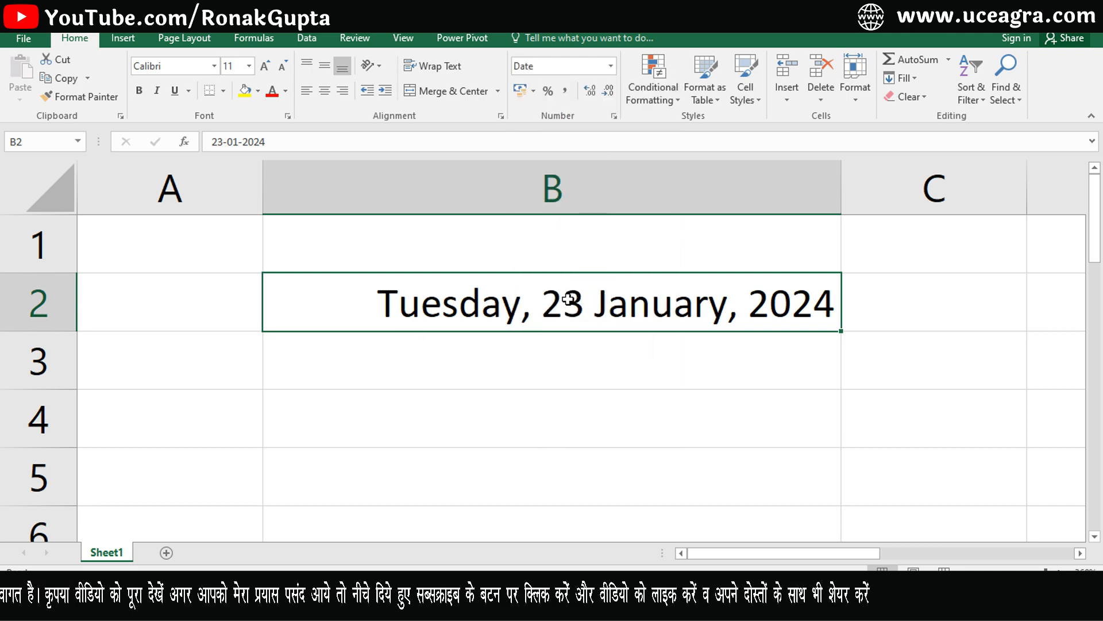
Switch B2 to the 14-03-2012 Date type and narrow column B to fit.
key("ctrl+1")
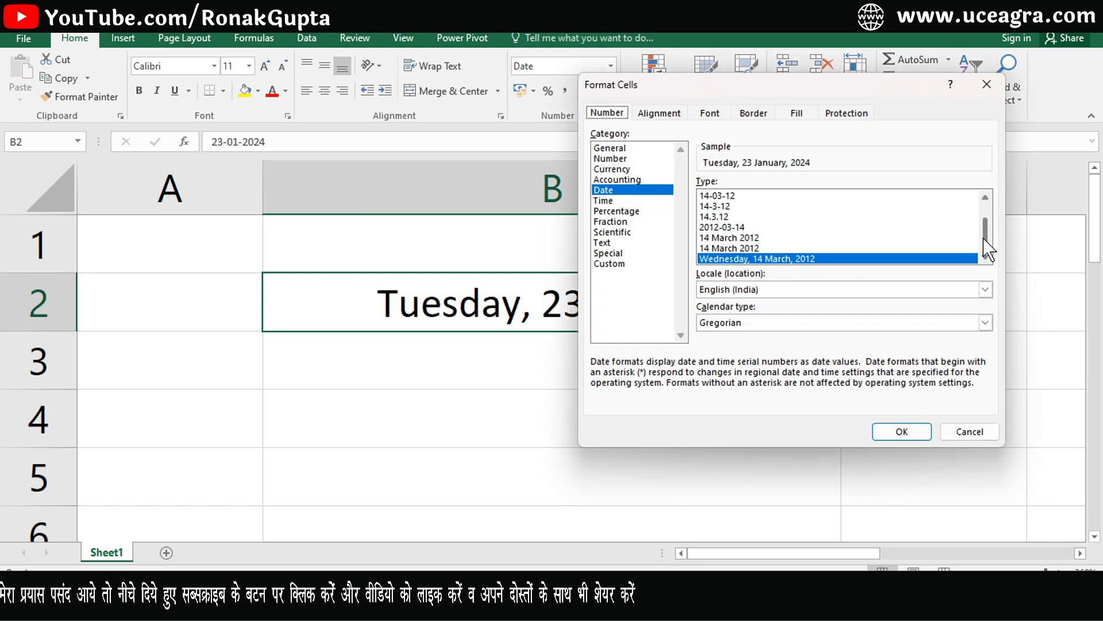
left_click_drag(984, 236, 987, 217)
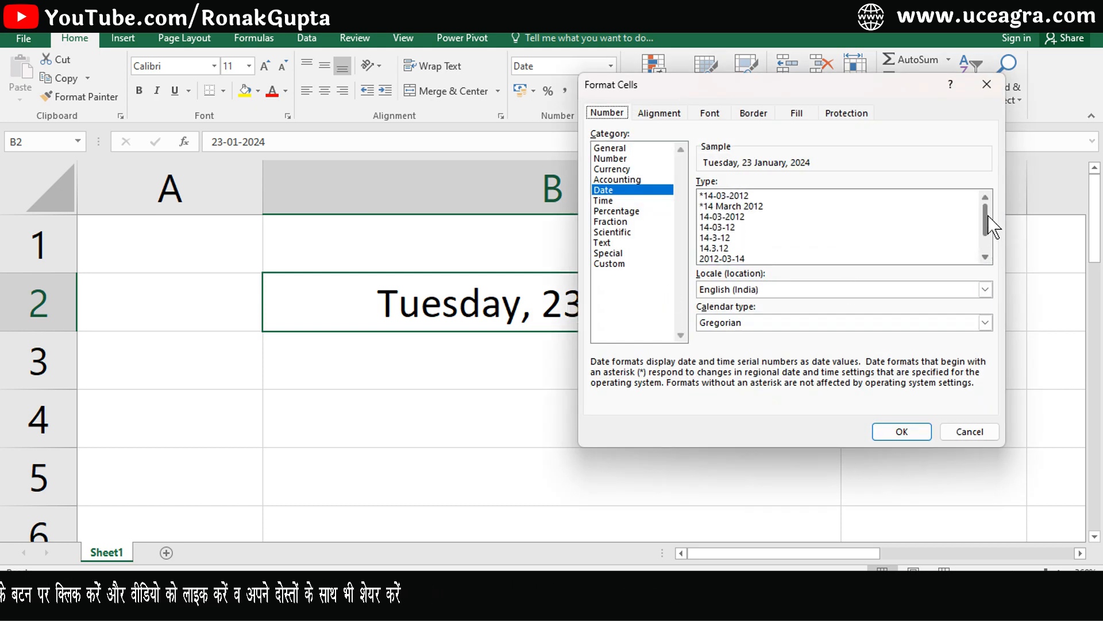
left_click(731, 217)
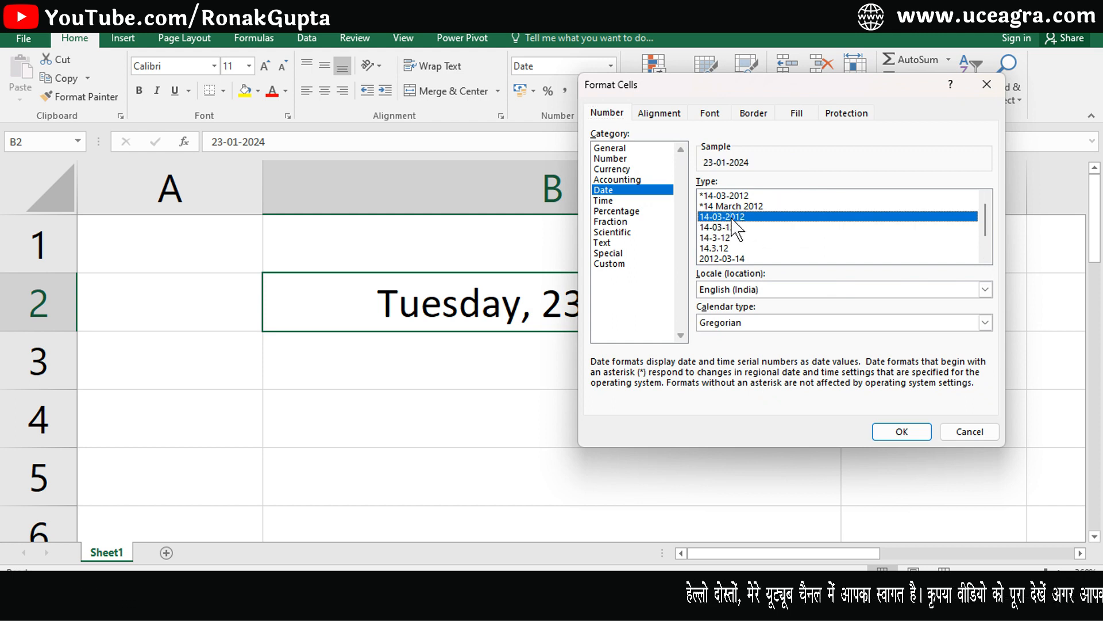
left_click(900, 431)
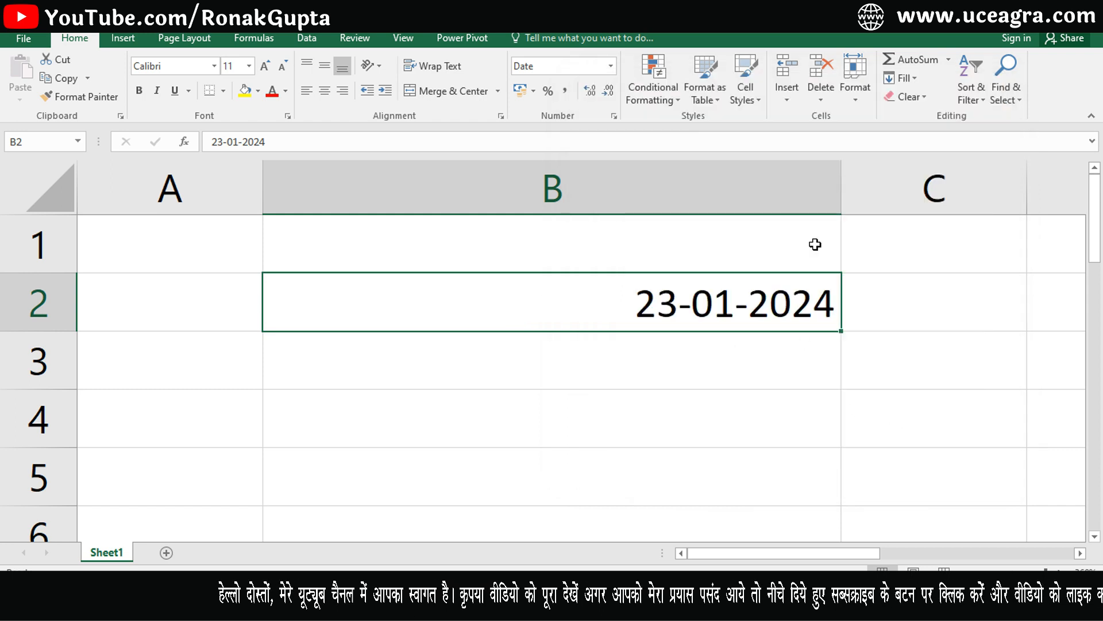
left_click_drag(842, 178, 481, 170)
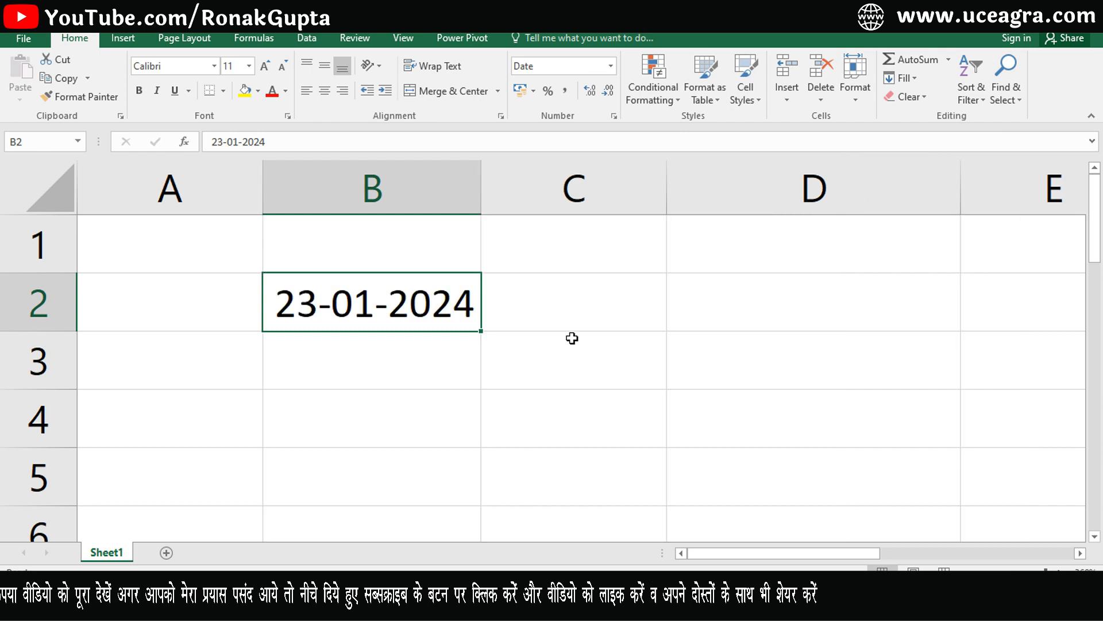
Fill the dates down to 25-01-2024 in B4 and select D2:D4.
mouse_move(464, 417)
left_mouse_down()
mouse_move(450, 468)
mouse_move(461, 438)
left_mouse_up()
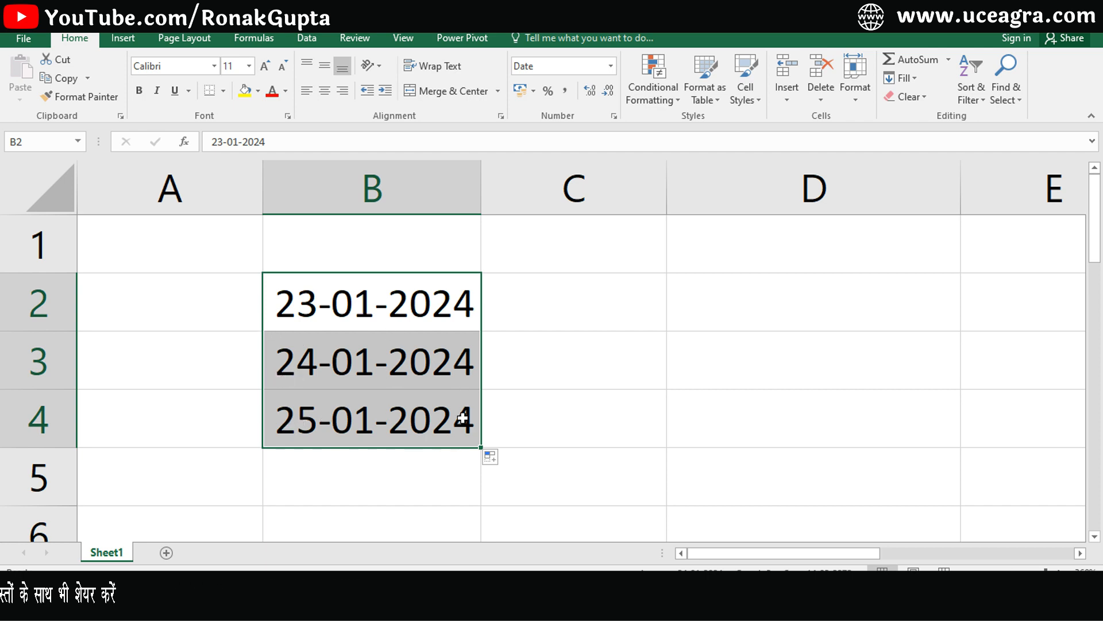
left_click(737, 307)
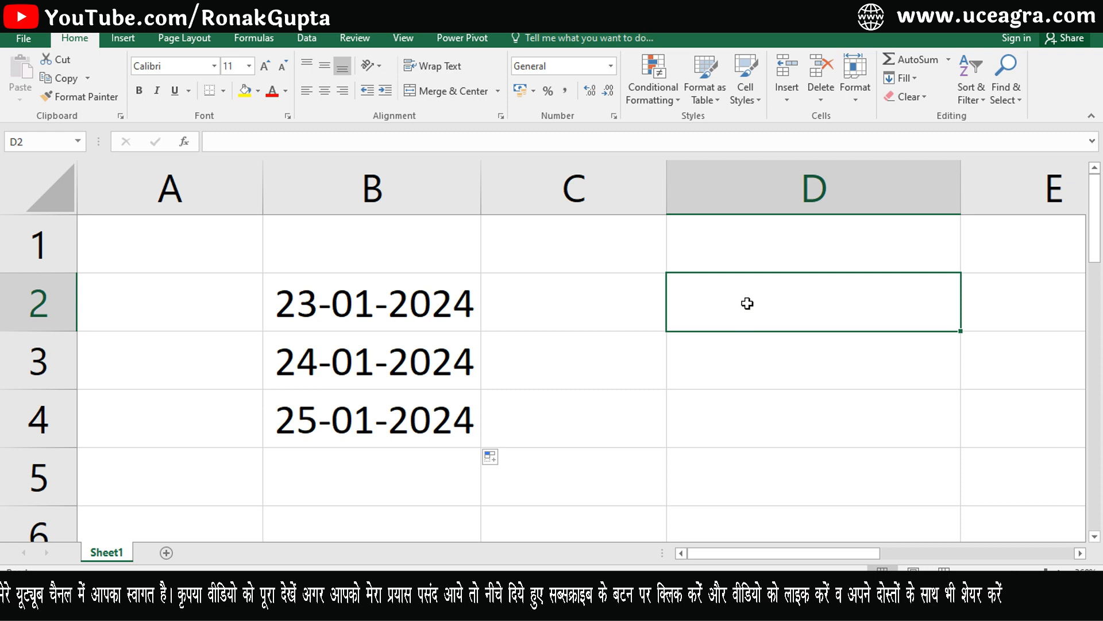
left_click_drag(745, 318, 735, 406)
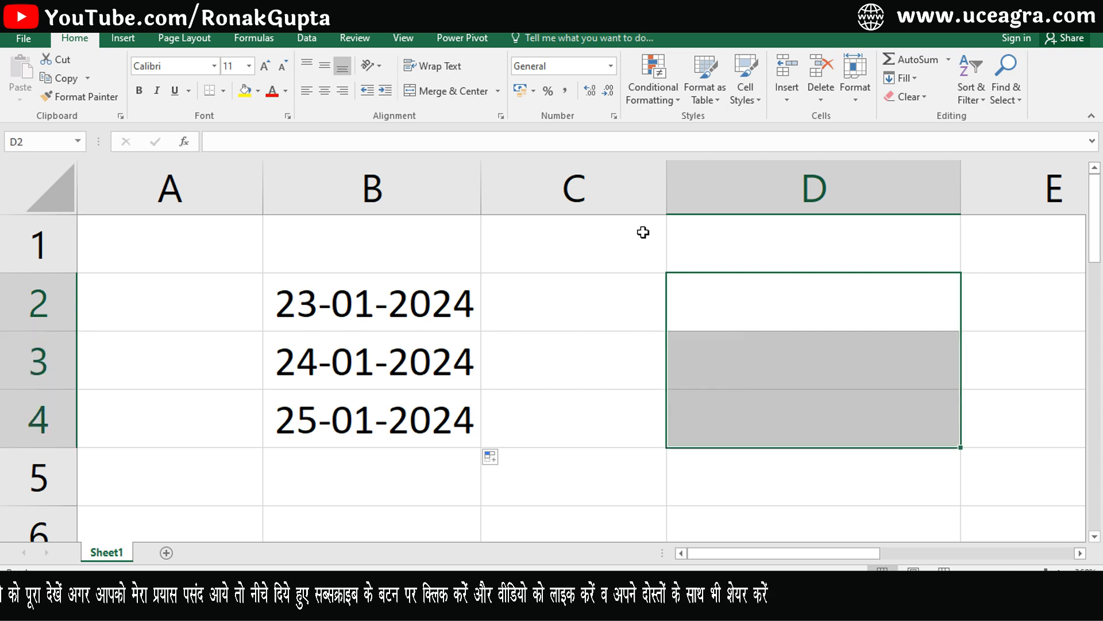
Give the empty cells D2:D4 the 14.3.12 Date format.
key("ctrl+1")
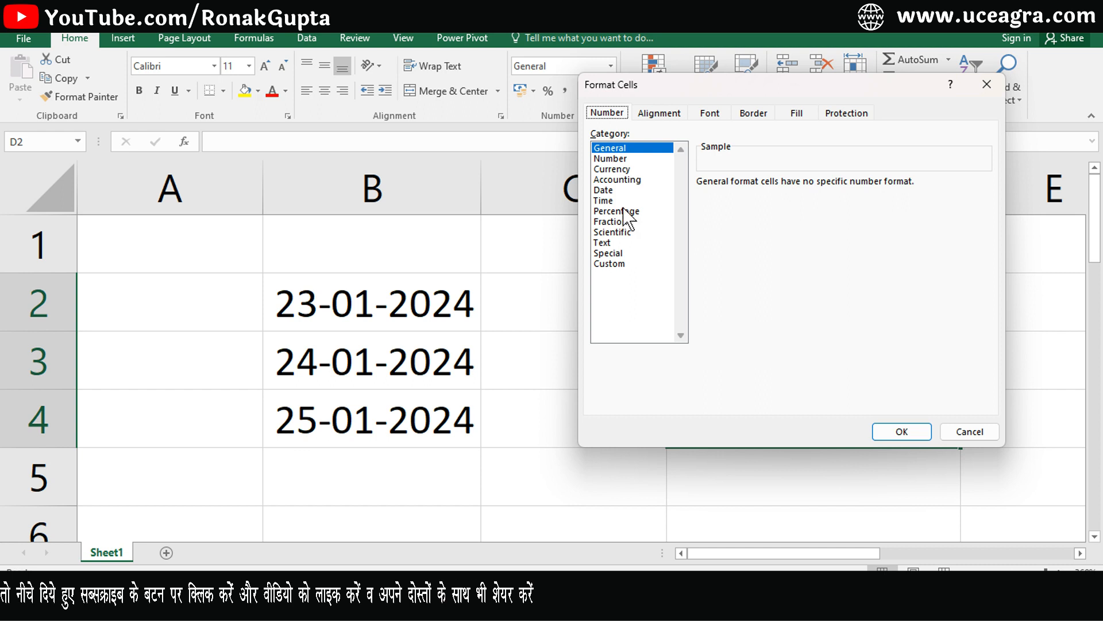
left_click(603, 190)
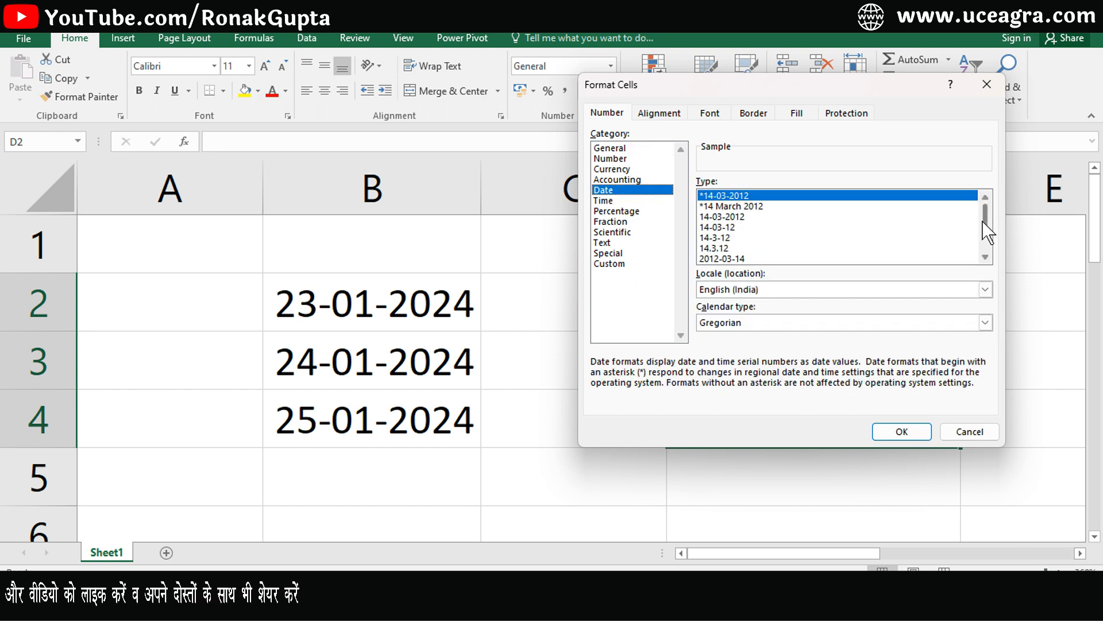
scroll(985, 223, "down", 1)
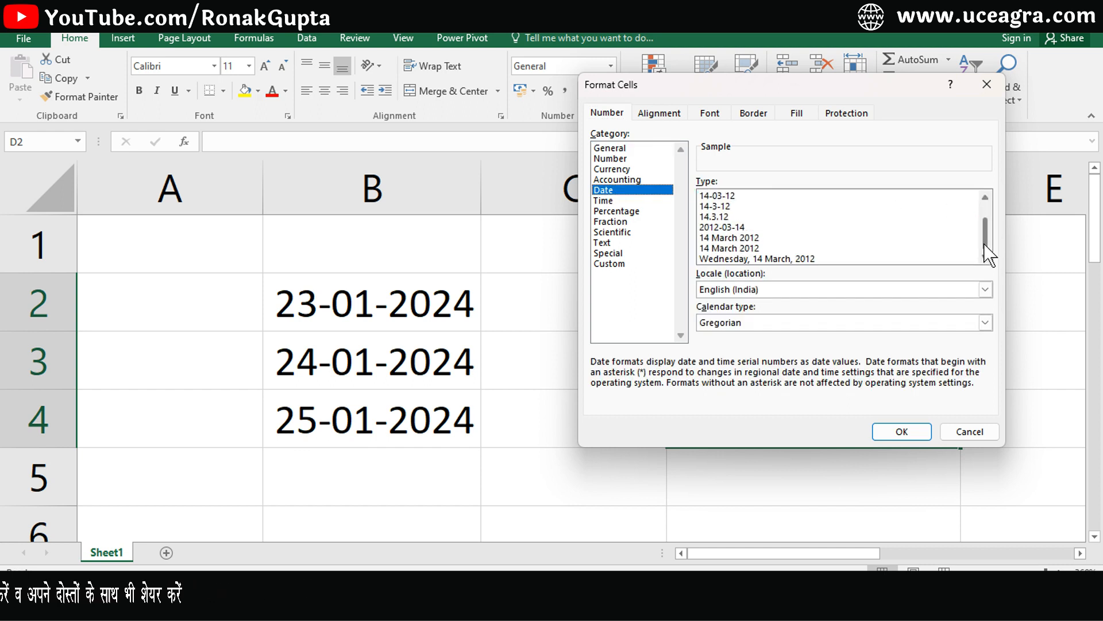
left_click(727, 216)
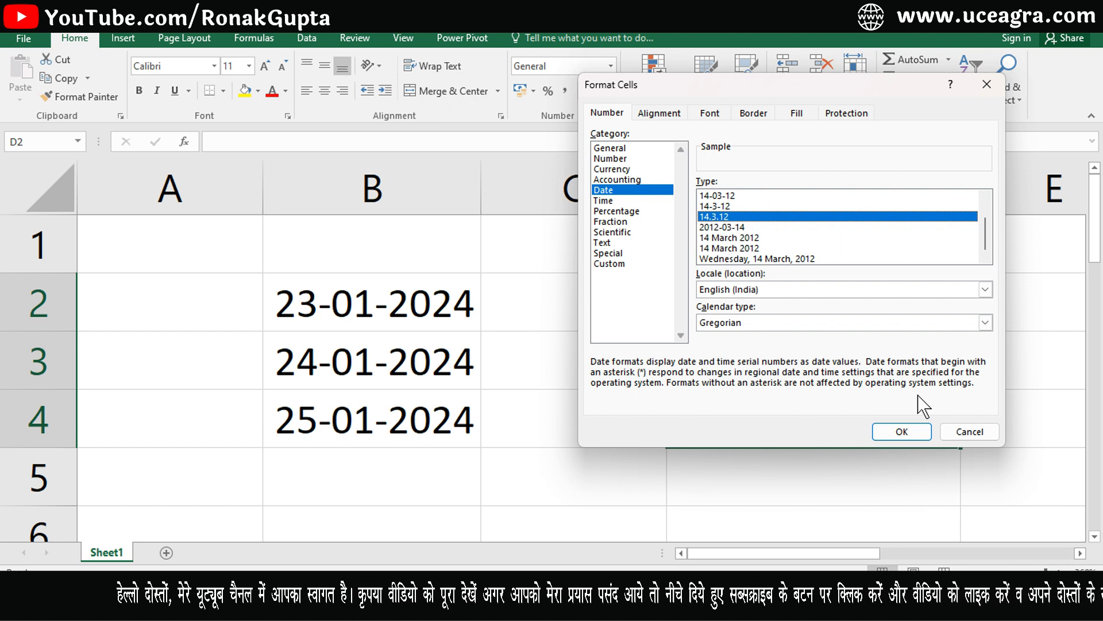
left_click(907, 440)
left_click(740, 327)
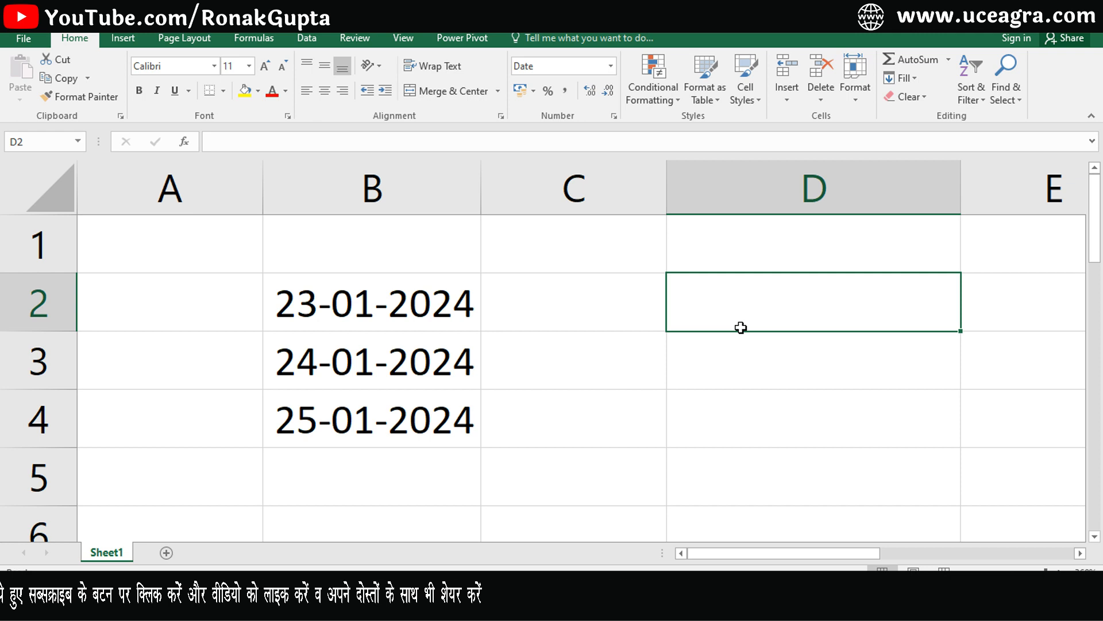
Enter 23-01-2024 in D2, which displays as 23.1.24.
type("23-01-2024")
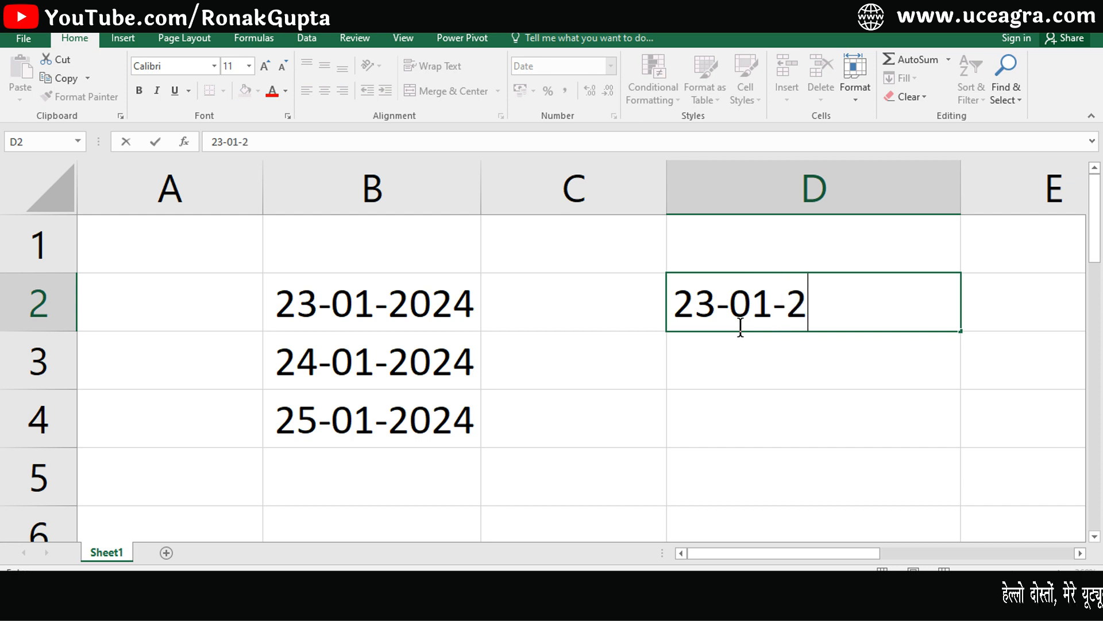
key("Return")
left_click(740, 327)
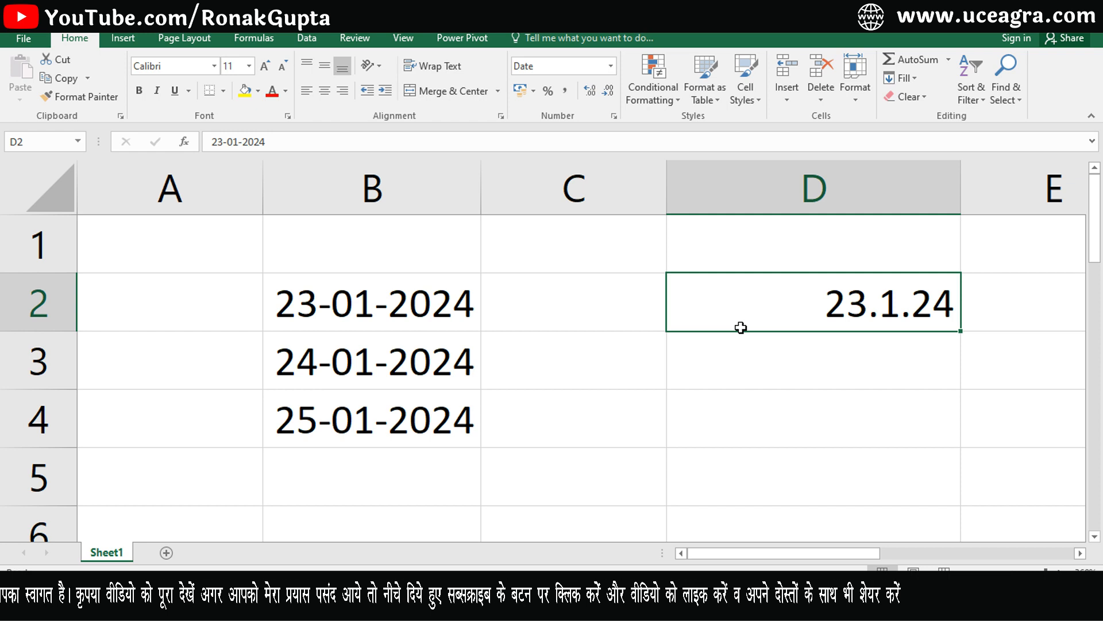
Select D2:D4 and check their format in the Number Format list without changing it.
left_click_drag(744, 340, 762, 398)
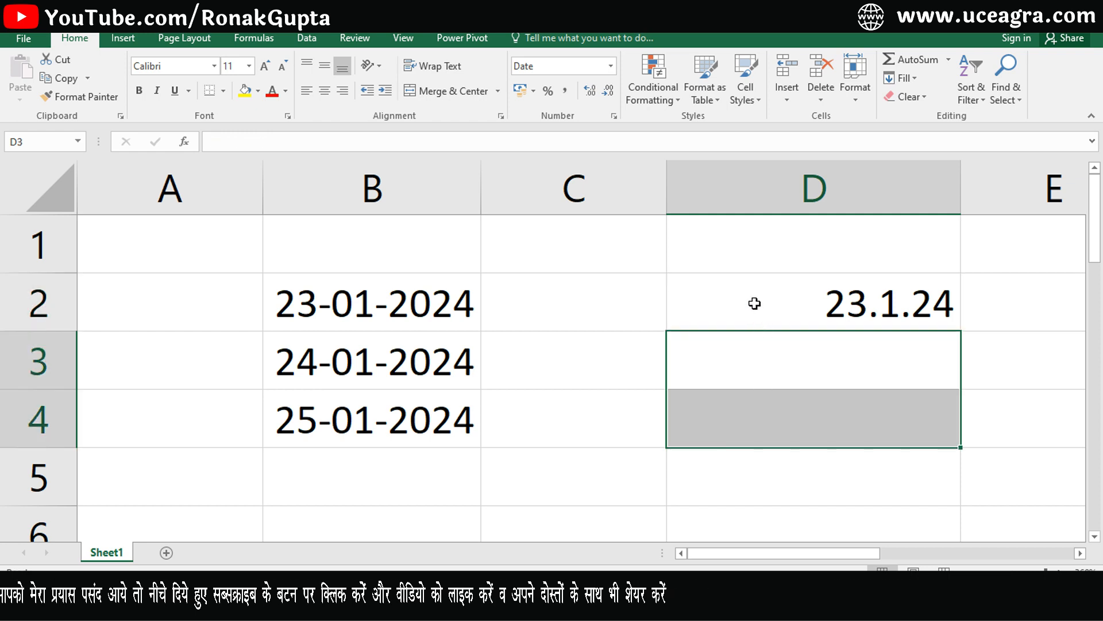
left_click_drag(755, 303, 756, 397)
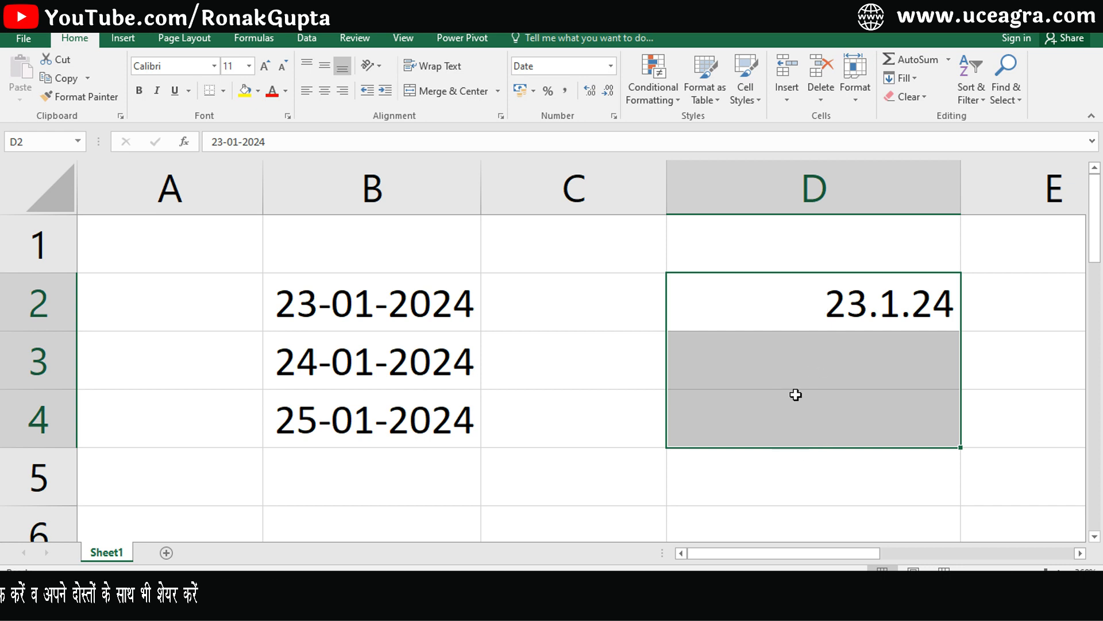
left_click(779, 318)
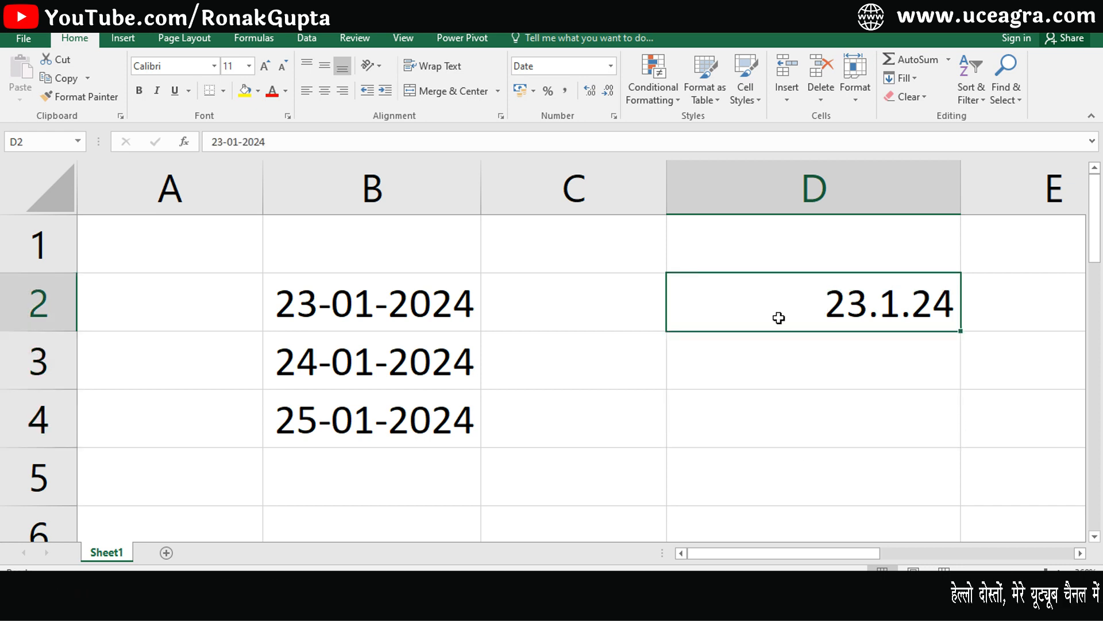
left_click_drag(778, 318, 778, 410)
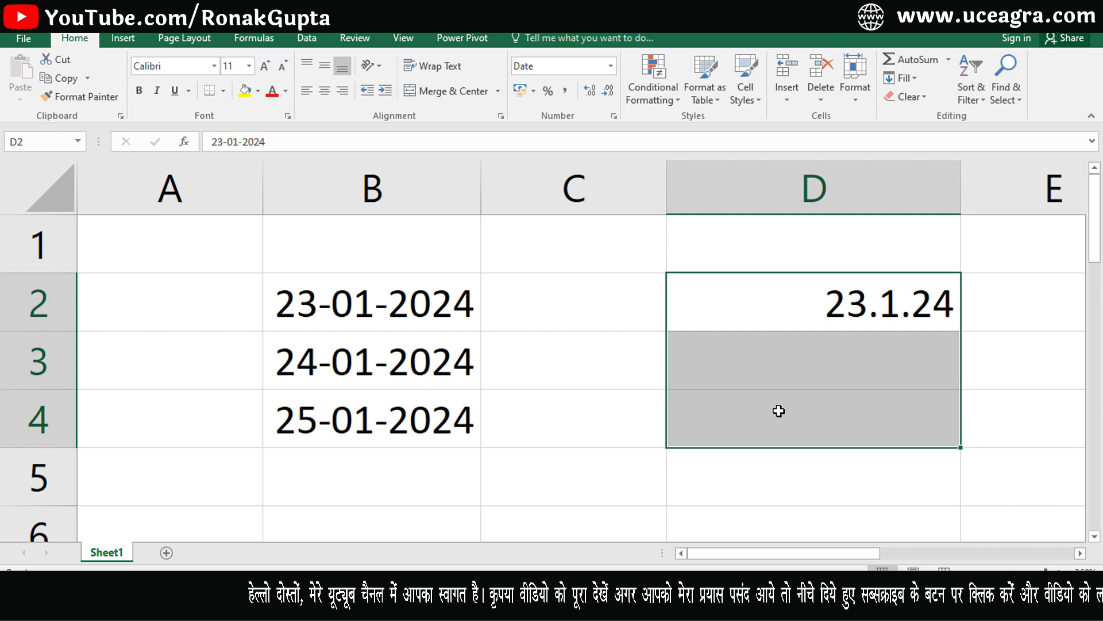
left_click_drag(766, 294, 766, 413)
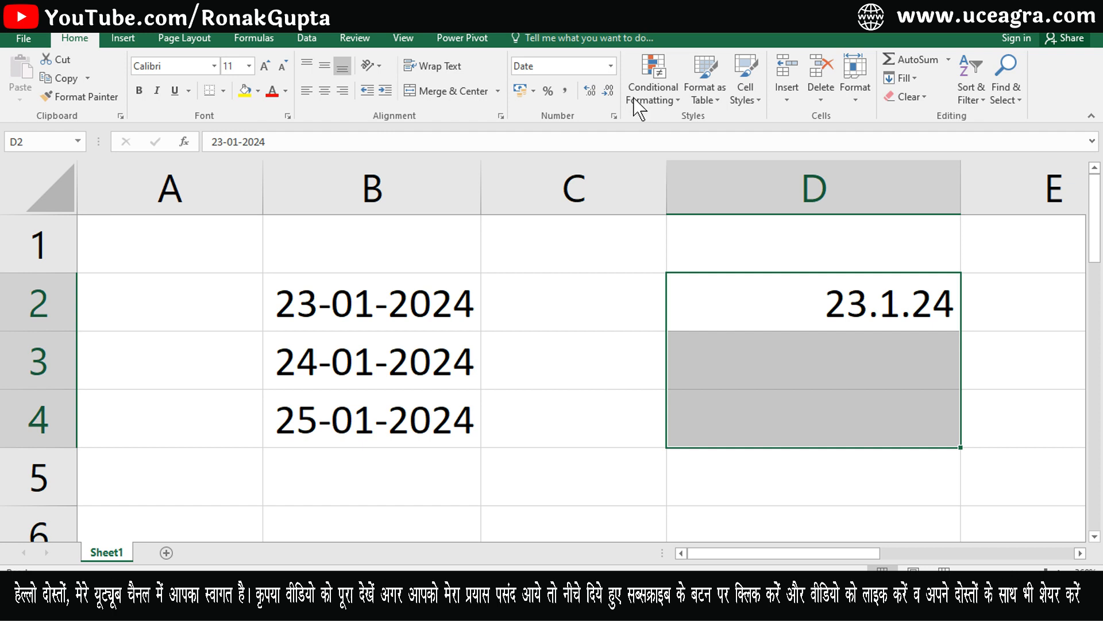
left_click(611, 67)
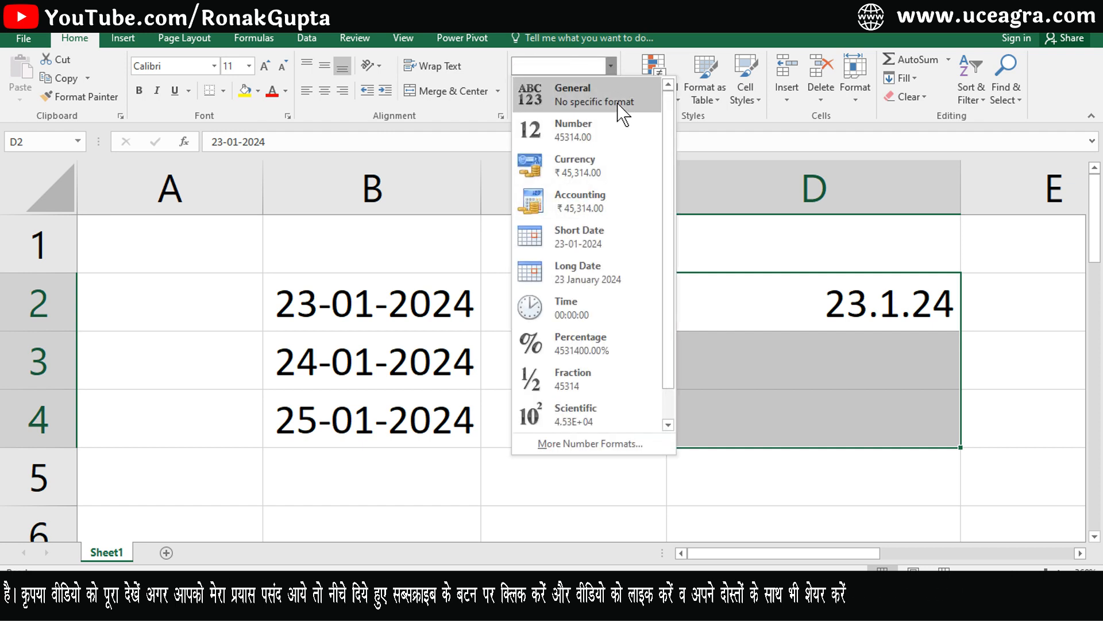
left_click(820, 368)
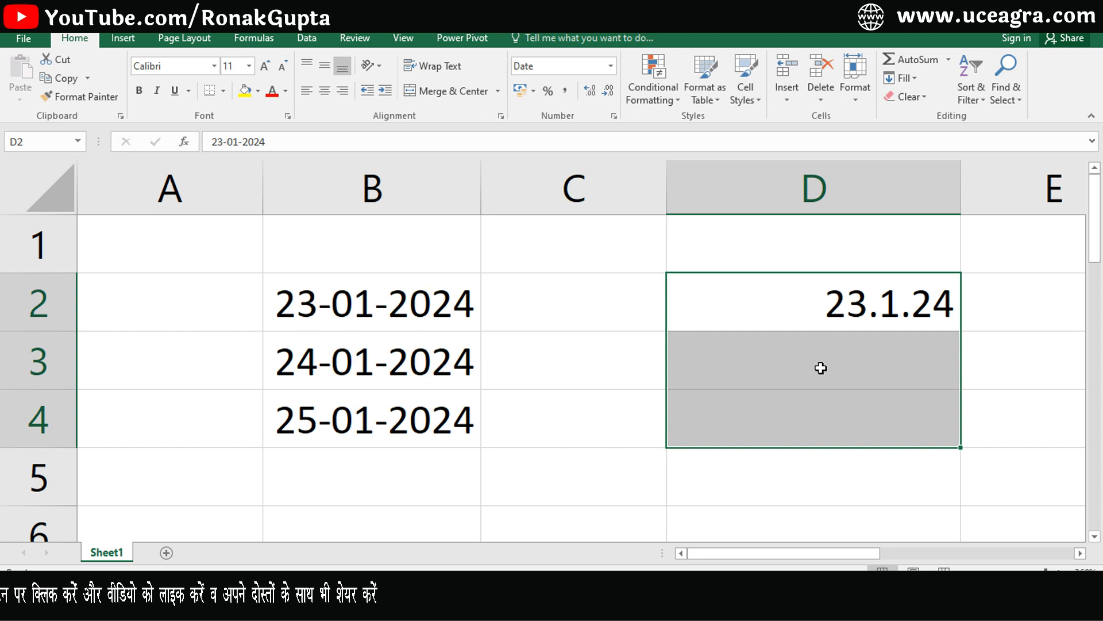
left_click(792, 370)
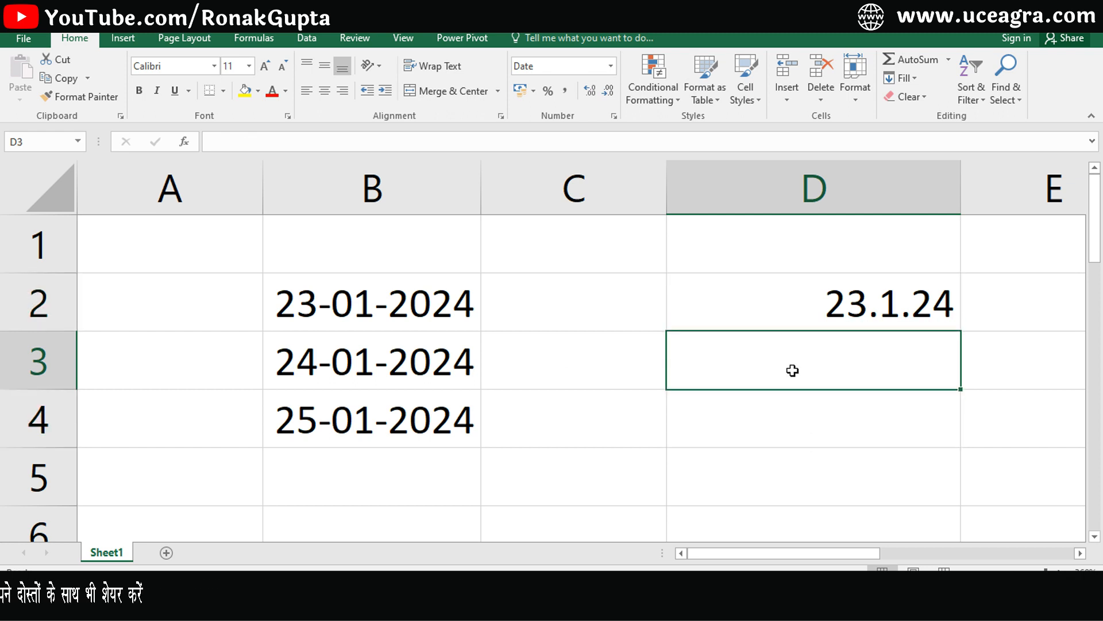
type("25-01-2023")
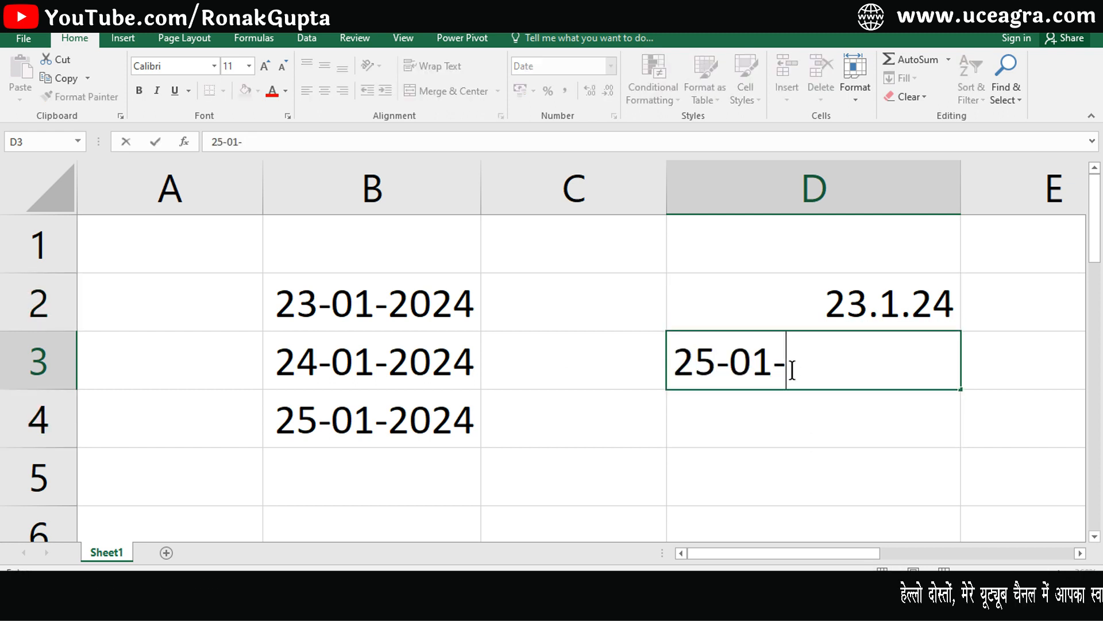
key("Return")
left_click(793, 370)
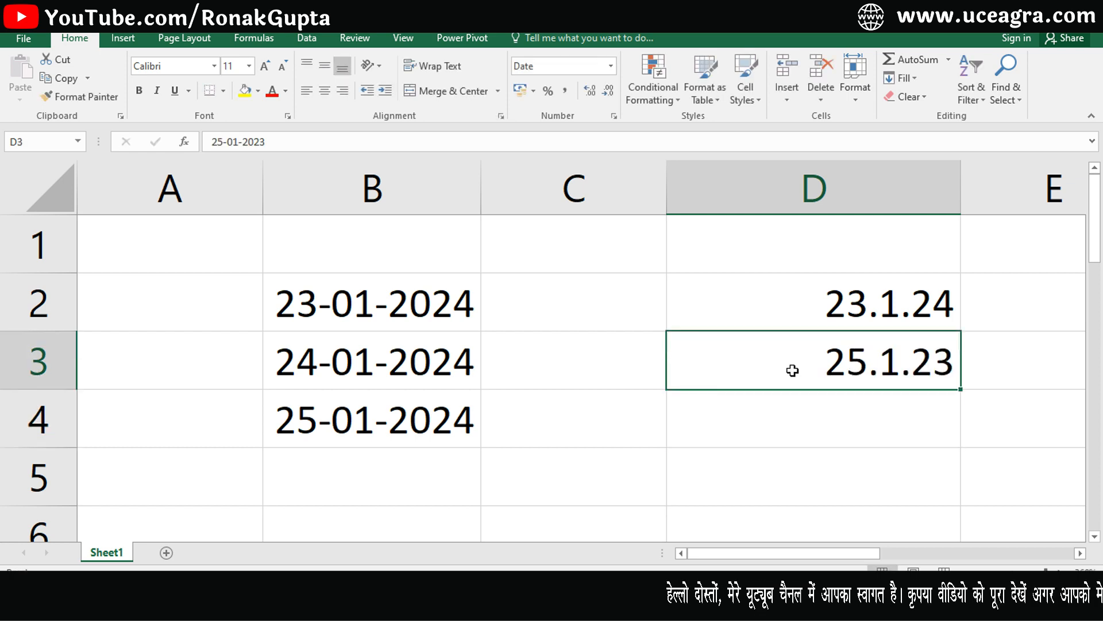
left_click(769, 412)
key("ctrl+1")
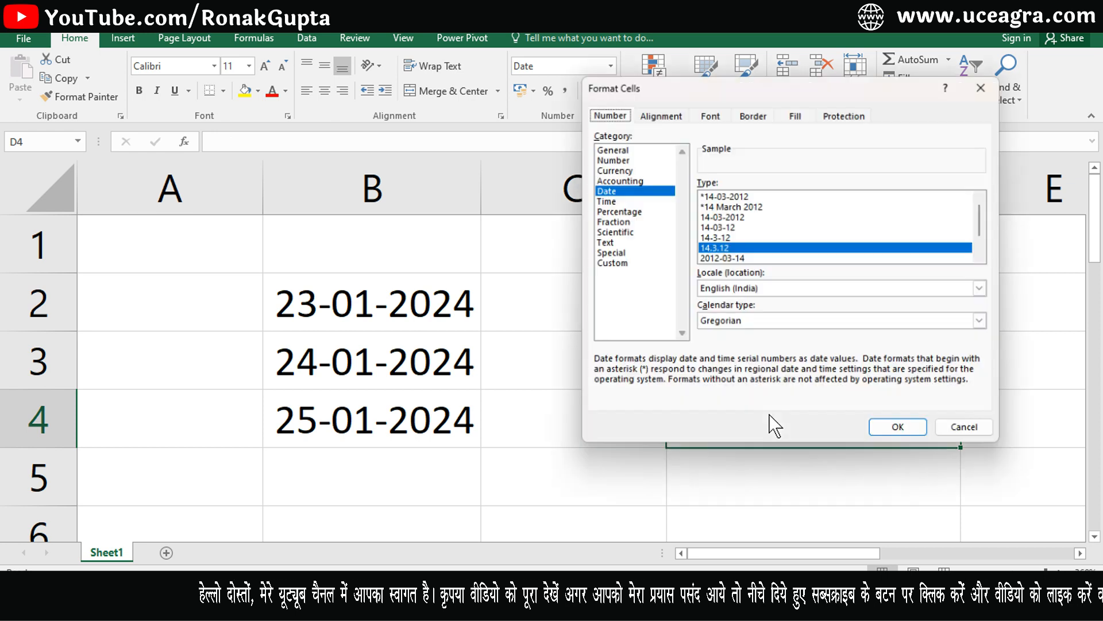
left_click(986, 256)
left_click(987, 254)
left_click(987, 254)
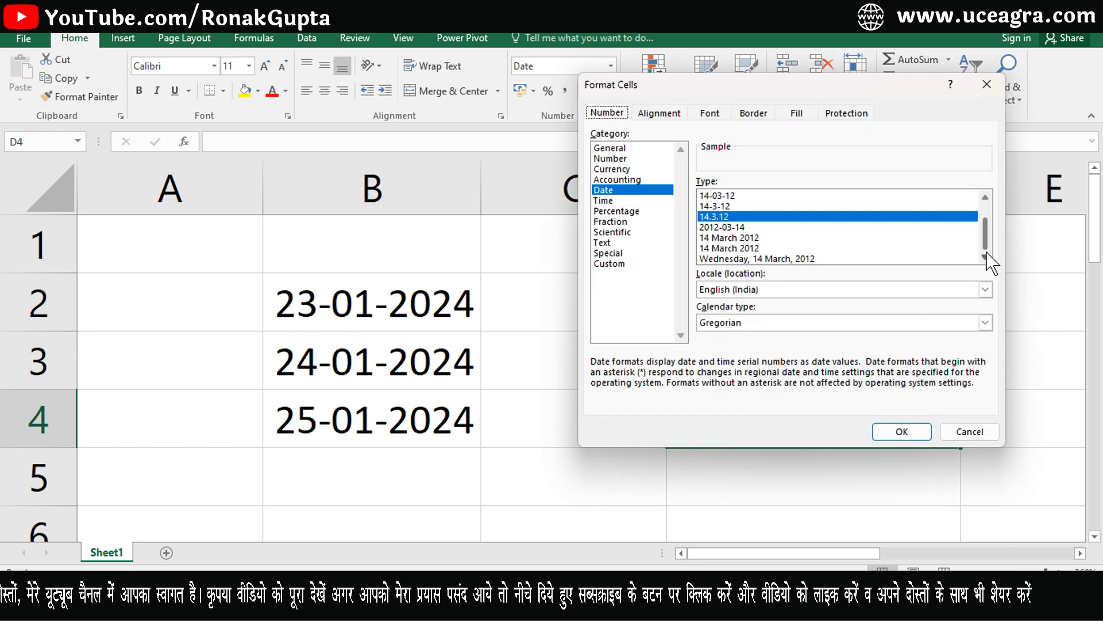
left_click(754, 248)
left_click(756, 258)
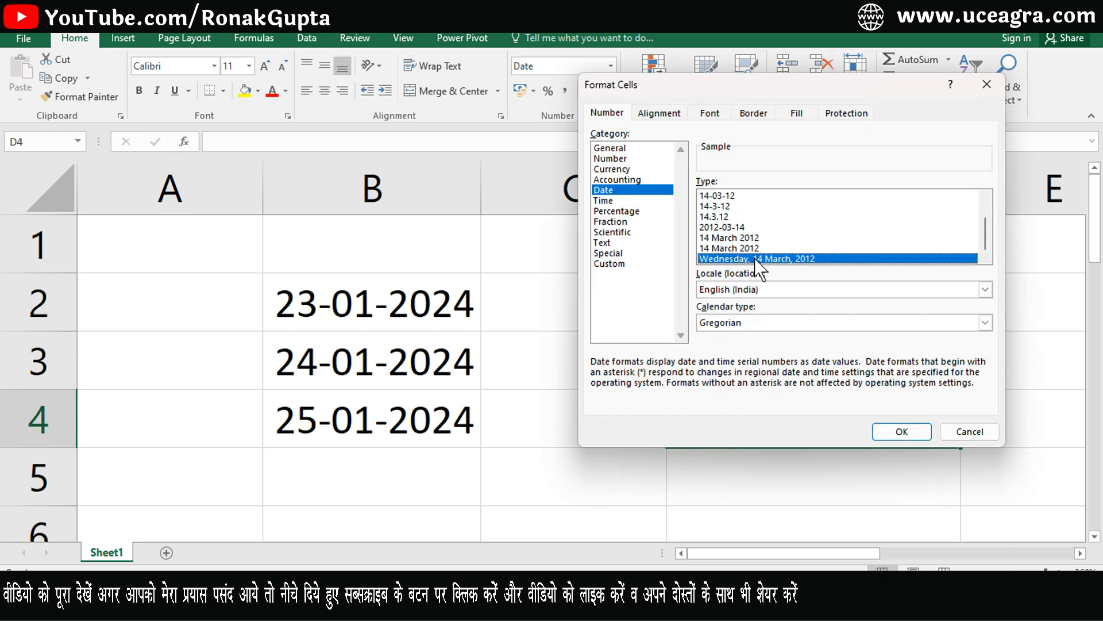
left_click(902, 431)
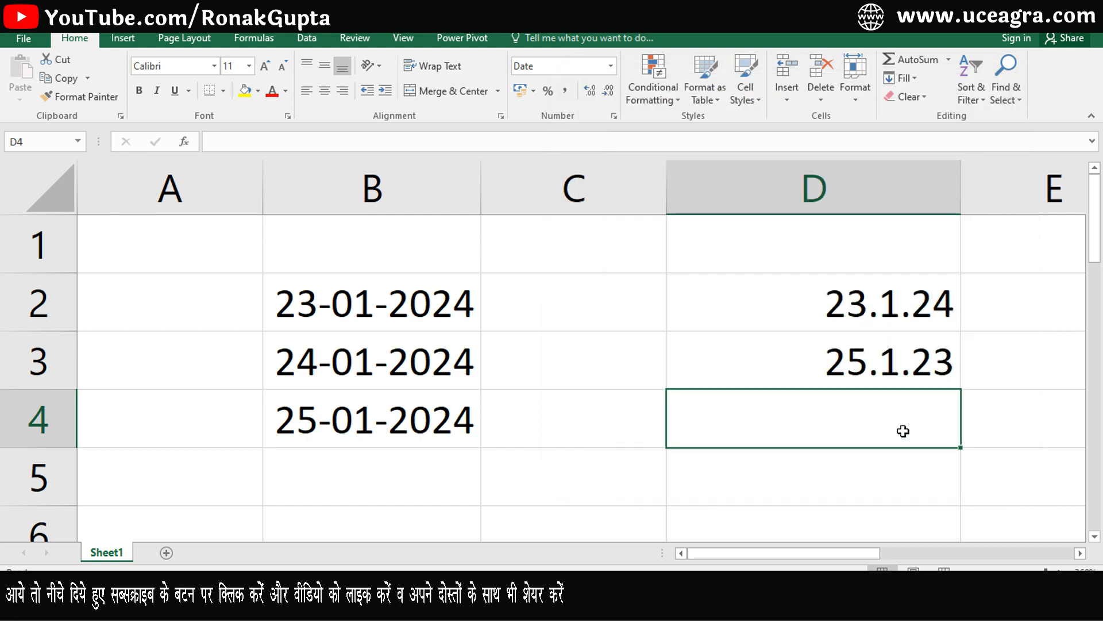
type("26-01")
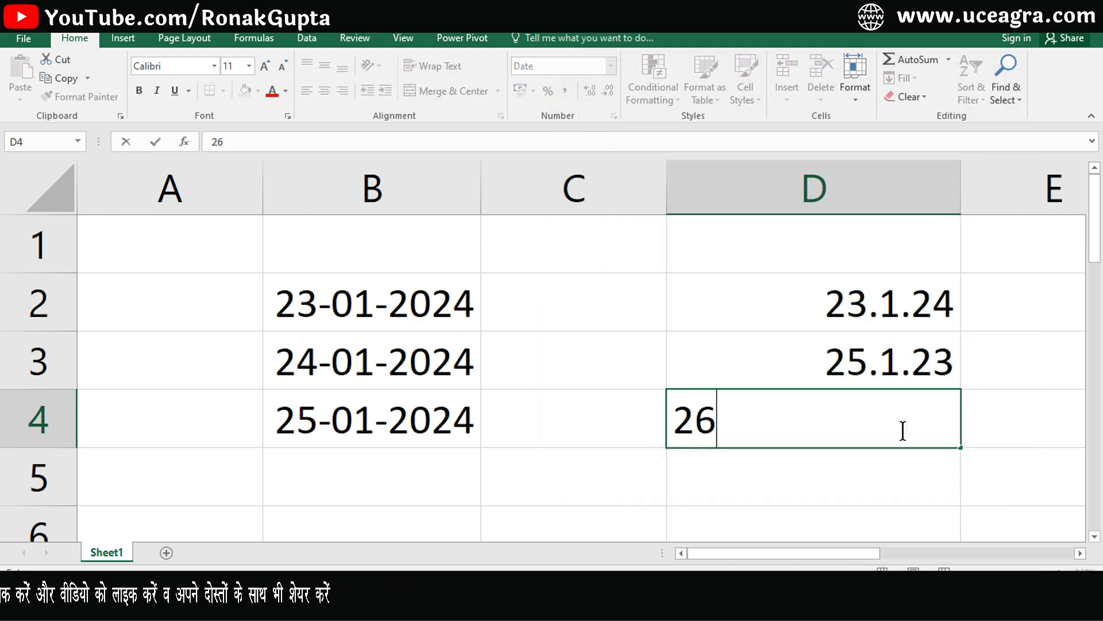
type("2025")
key("Return")
key("Up")
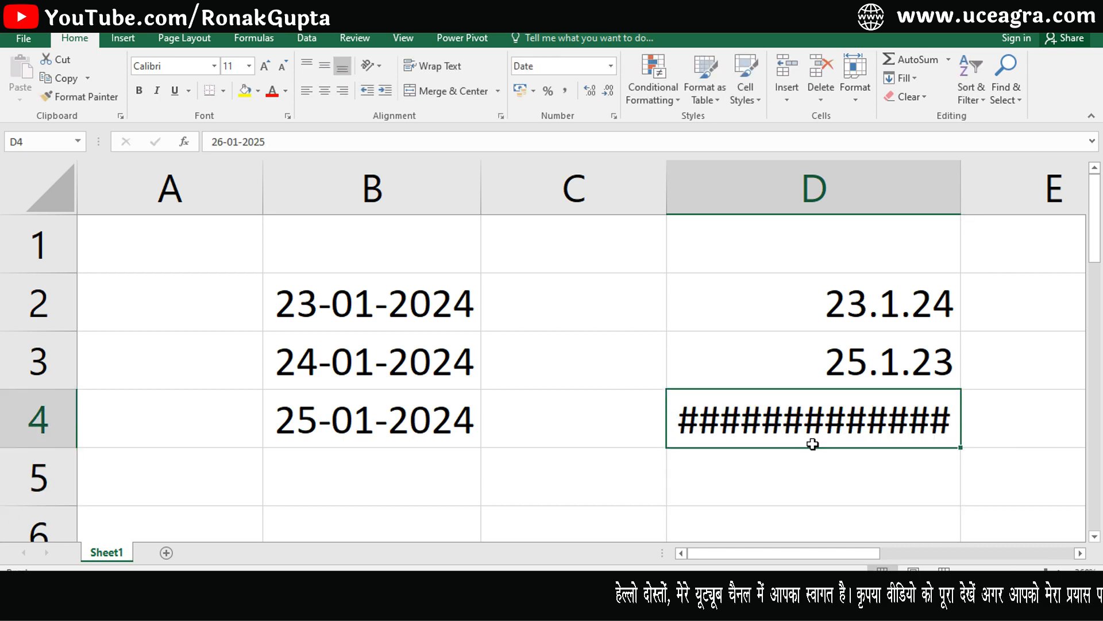
mouse_move(812, 443)
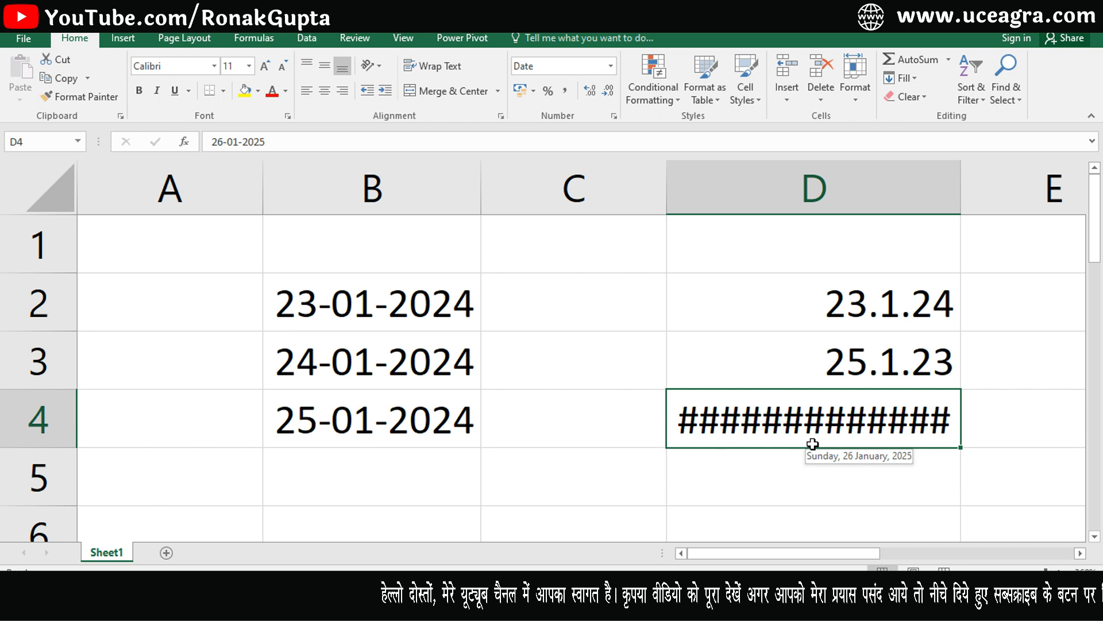
left_click_drag(812, 305, 810, 402)
mouse_move(811, 403)
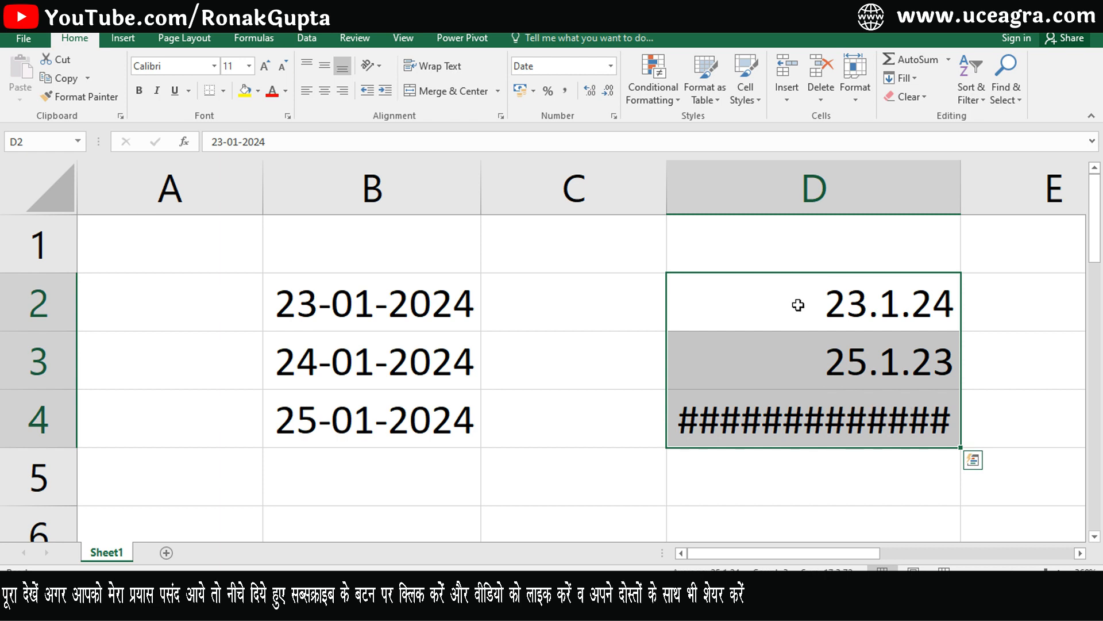
Apply General format to the dates in D2:D4 with Ctrl+Shift+~.
left_click(791, 461)
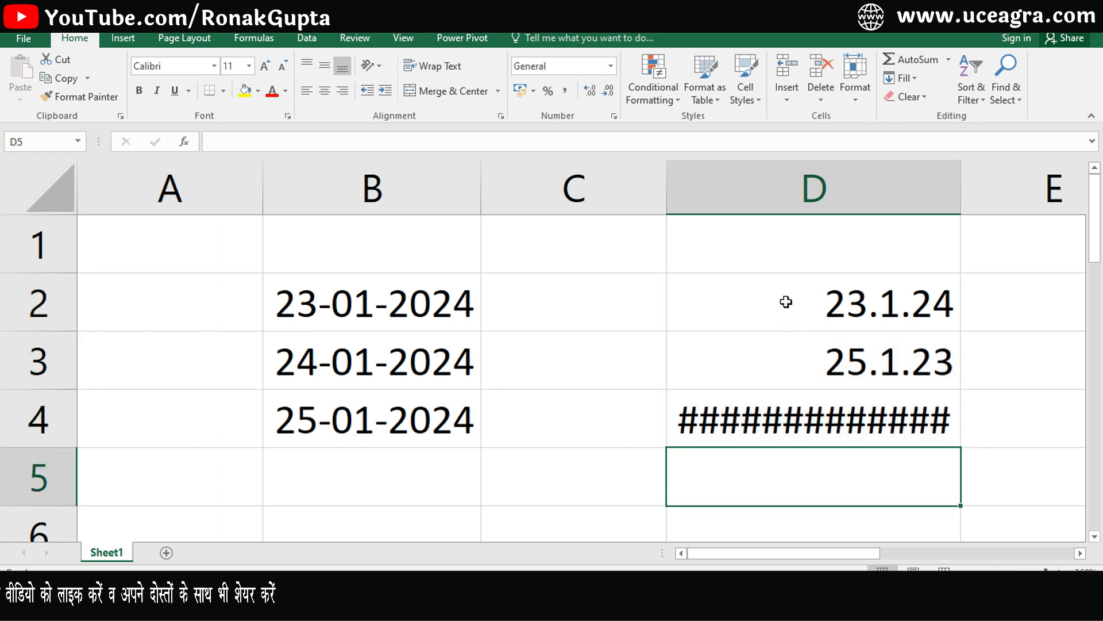
left_click(777, 418)
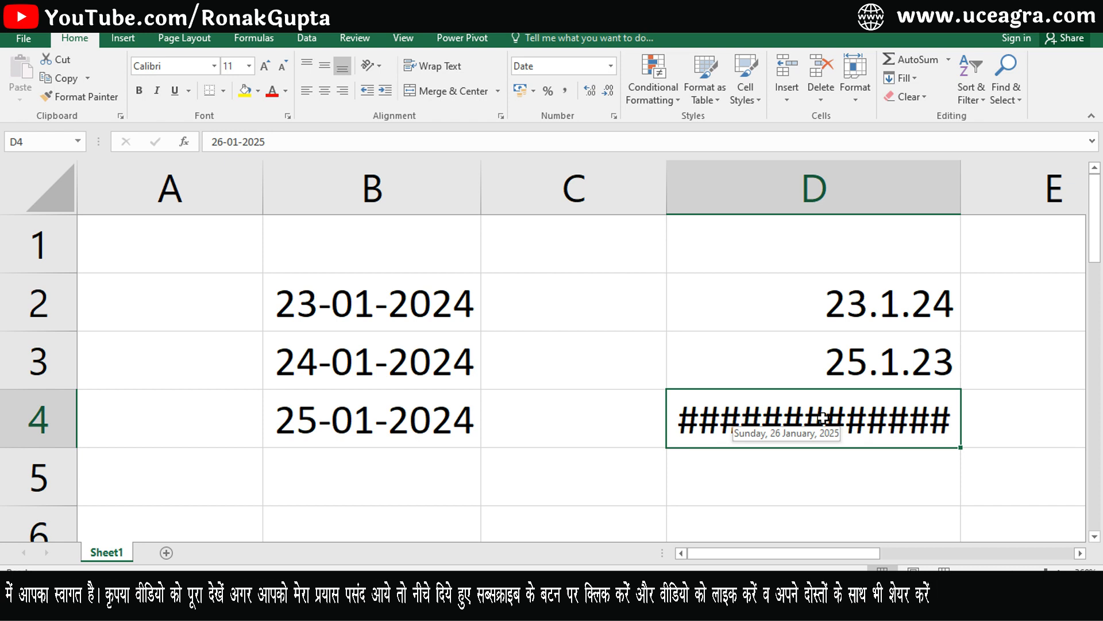
left_click_drag(823, 303, 823, 423)
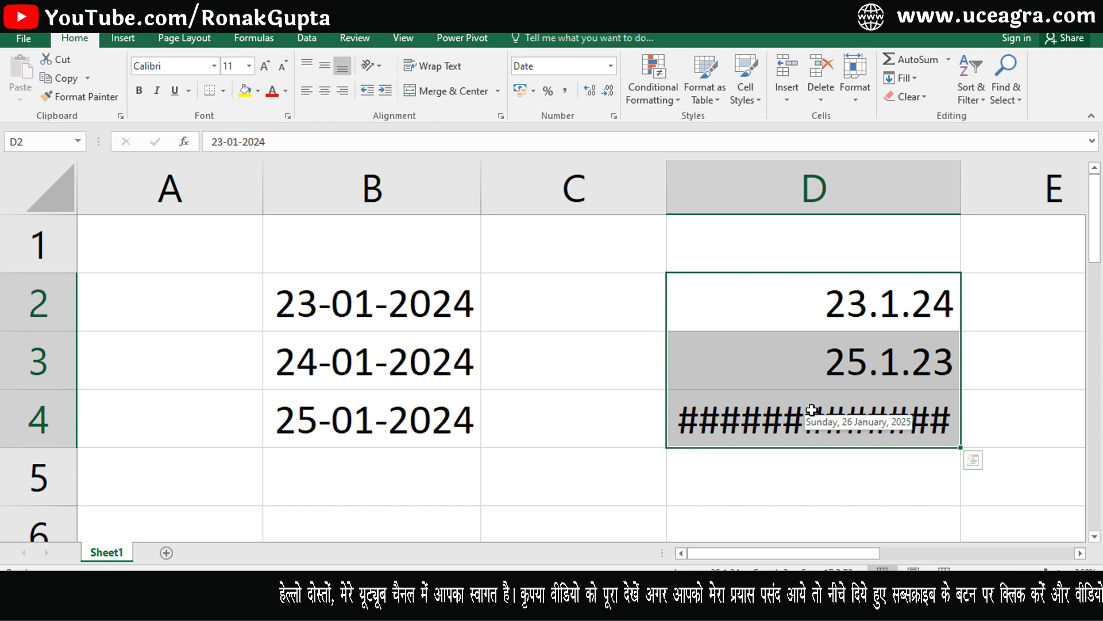
key("ctrl+shift+asciitilde")
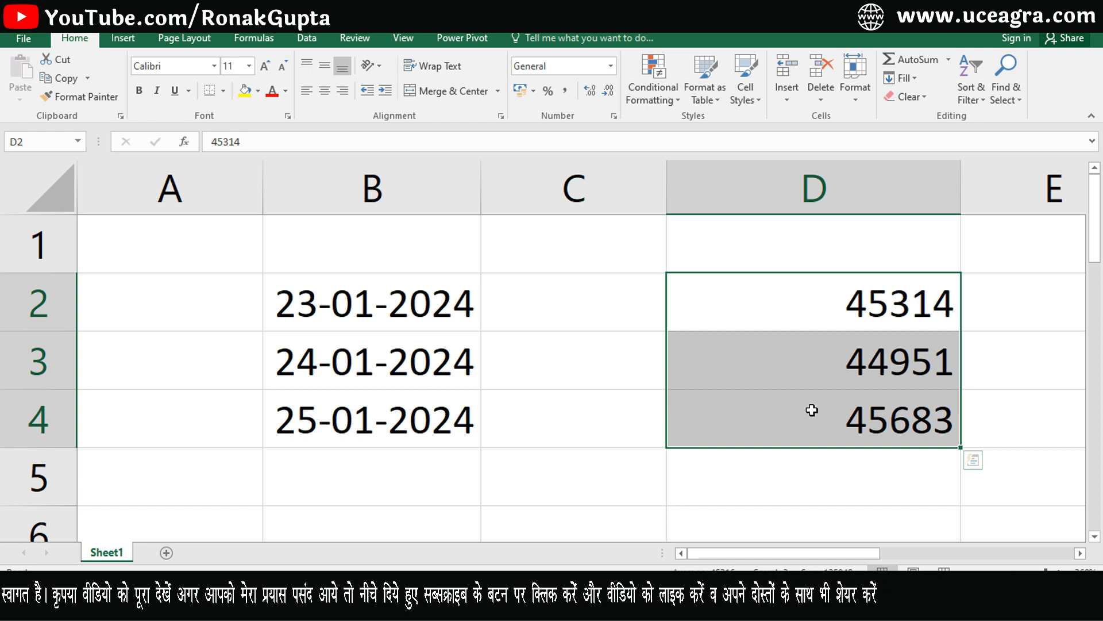
Check the serial numbers 45314, 44951 and 45683 in D2:D4.
left_click(836, 307)
left_click(828, 360)
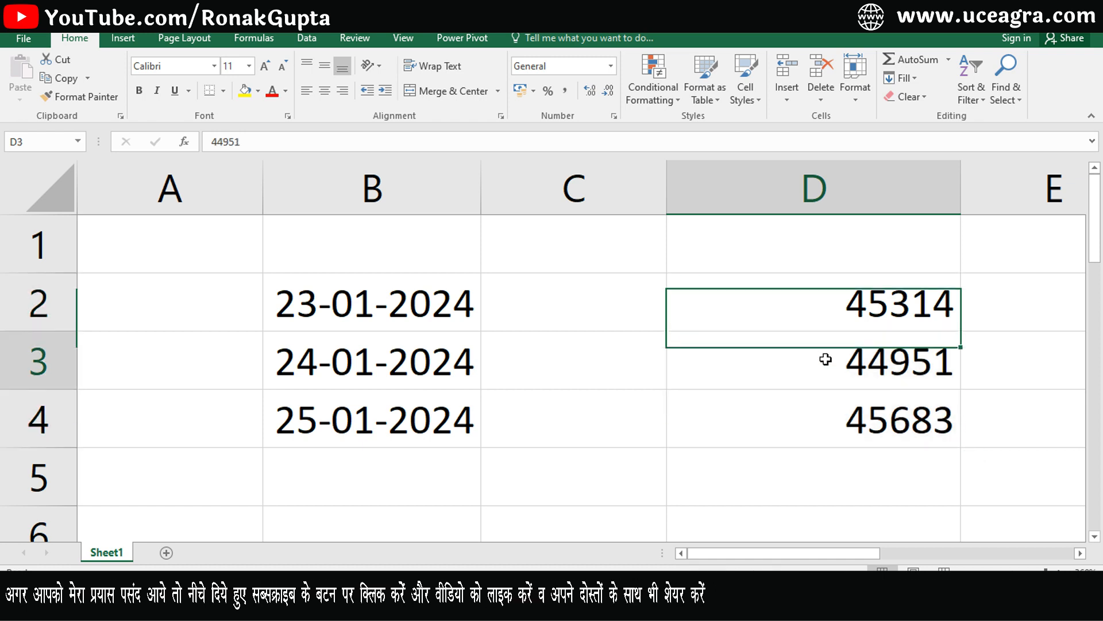
left_click(827, 414)
left_click(812, 309)
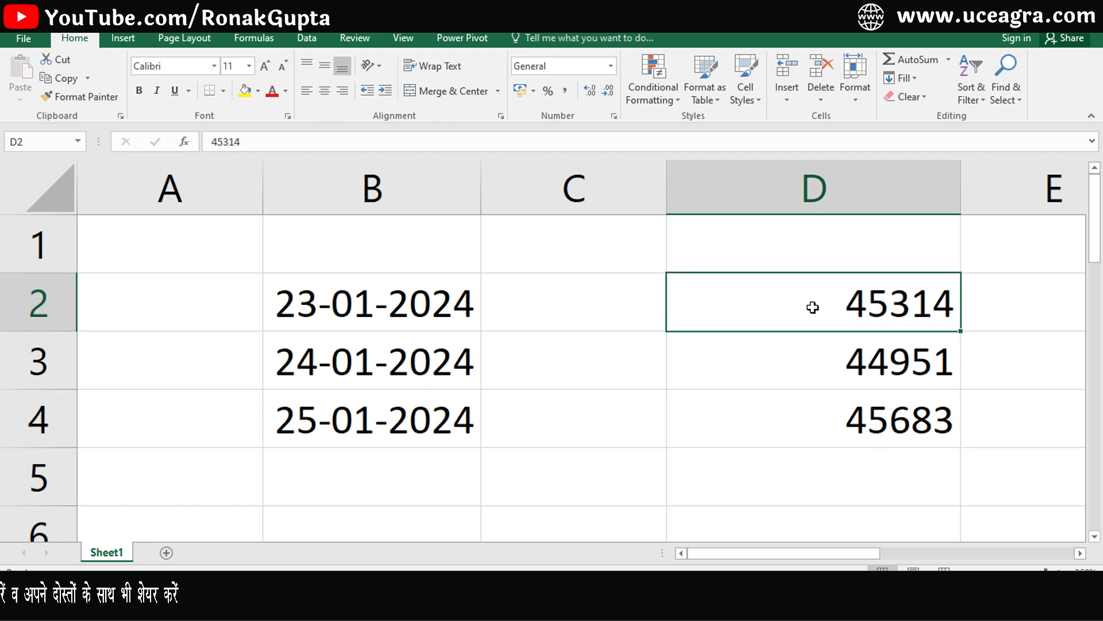
left_click_drag(819, 382, 820, 427)
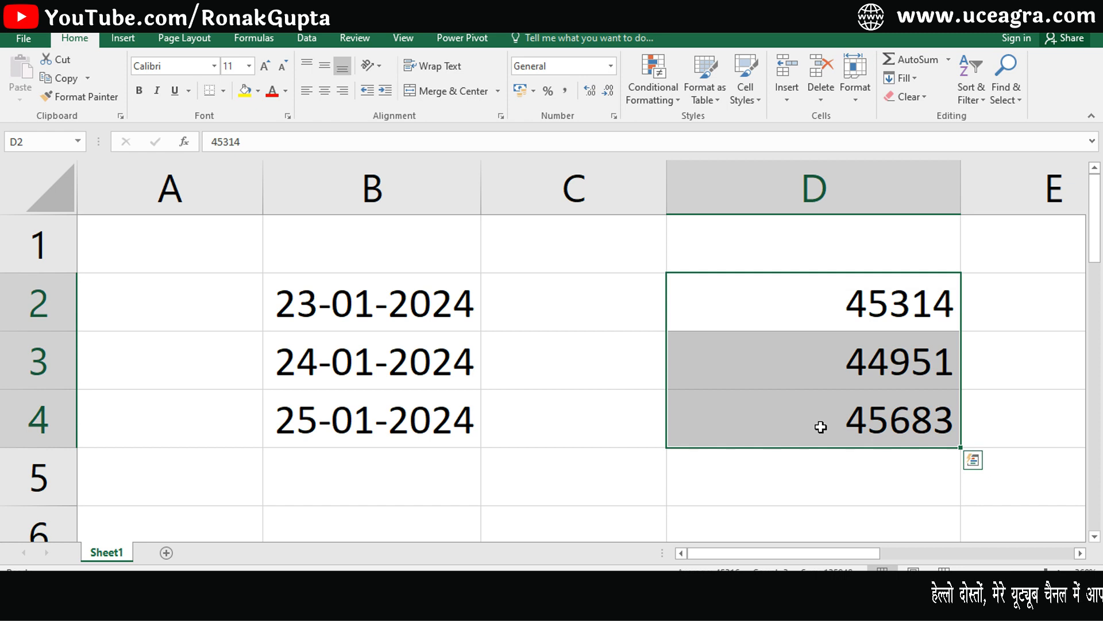
Clear the serial numbers from D2:D4.
key("Delete")
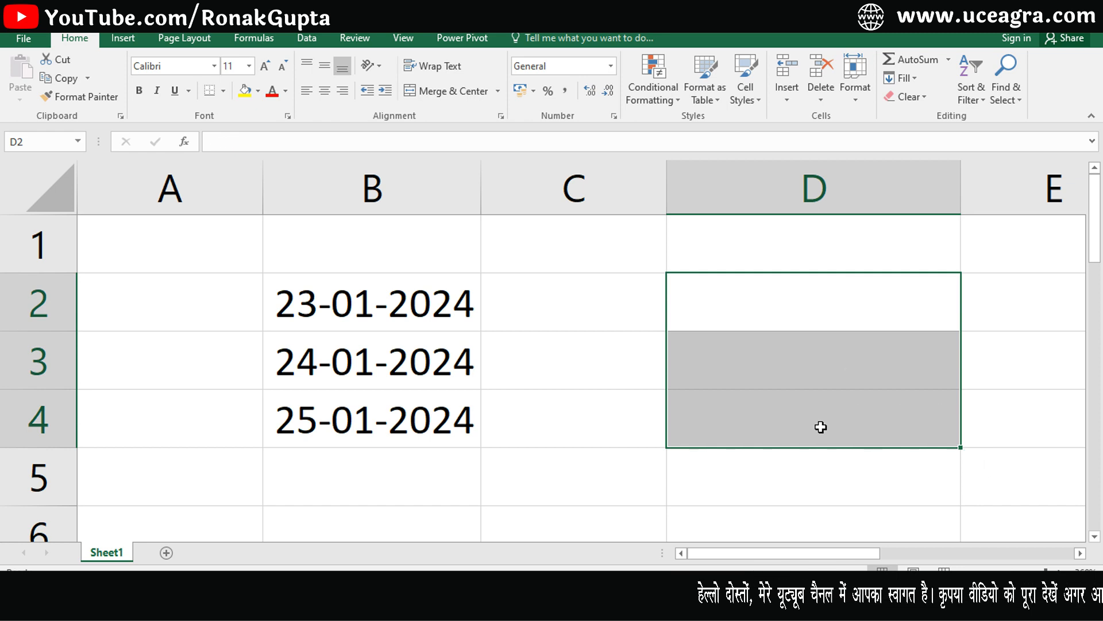
left_click(805, 303)
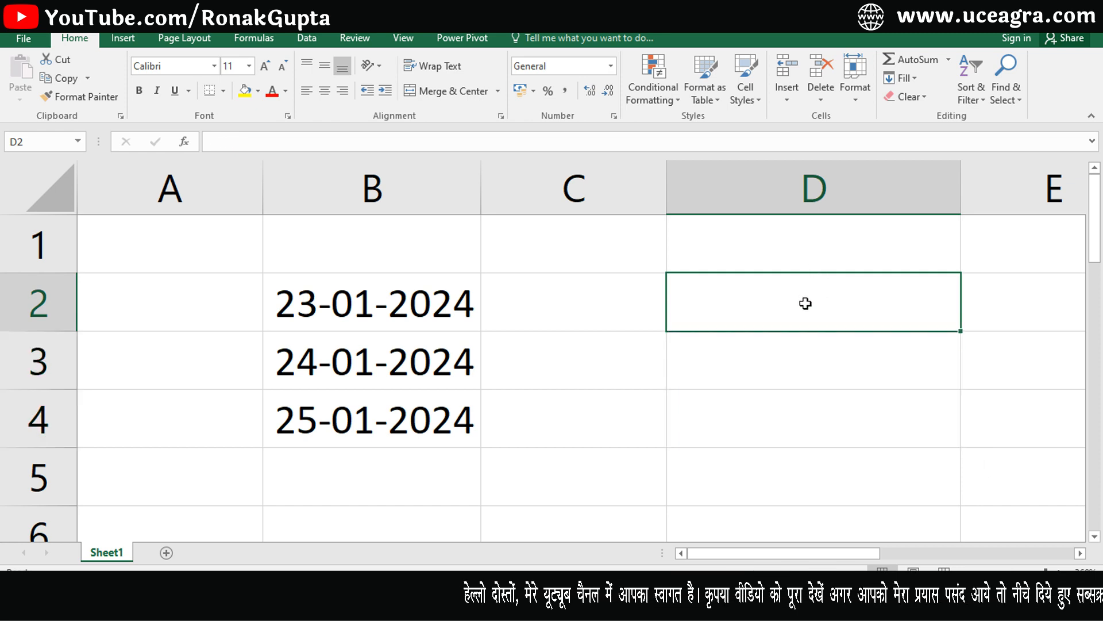
left_click_drag(805, 303, 790, 421)
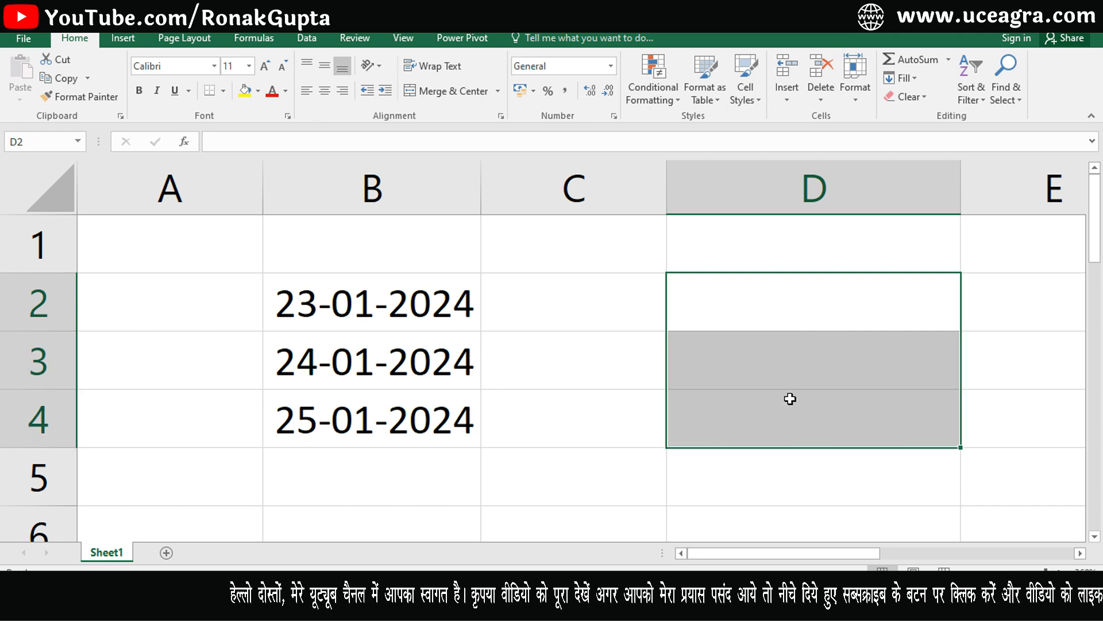
Enter the dates 14-02-2024, 15-02-2024, 16-02-2024 and 17-02-2024 in D1:D4.
left_click(794, 242)
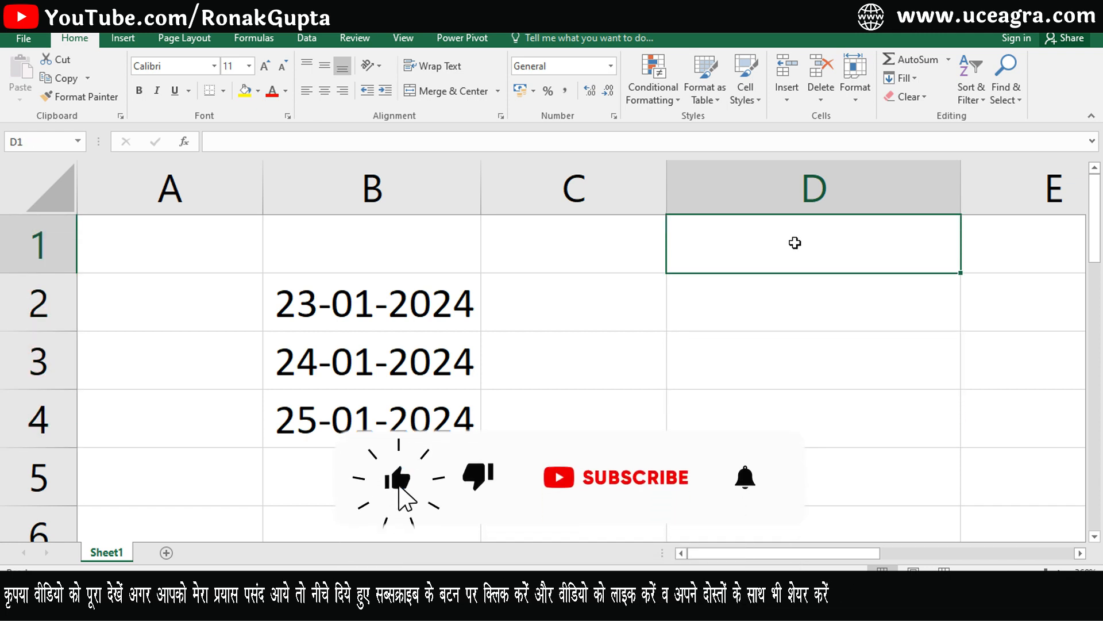
type("14-0")
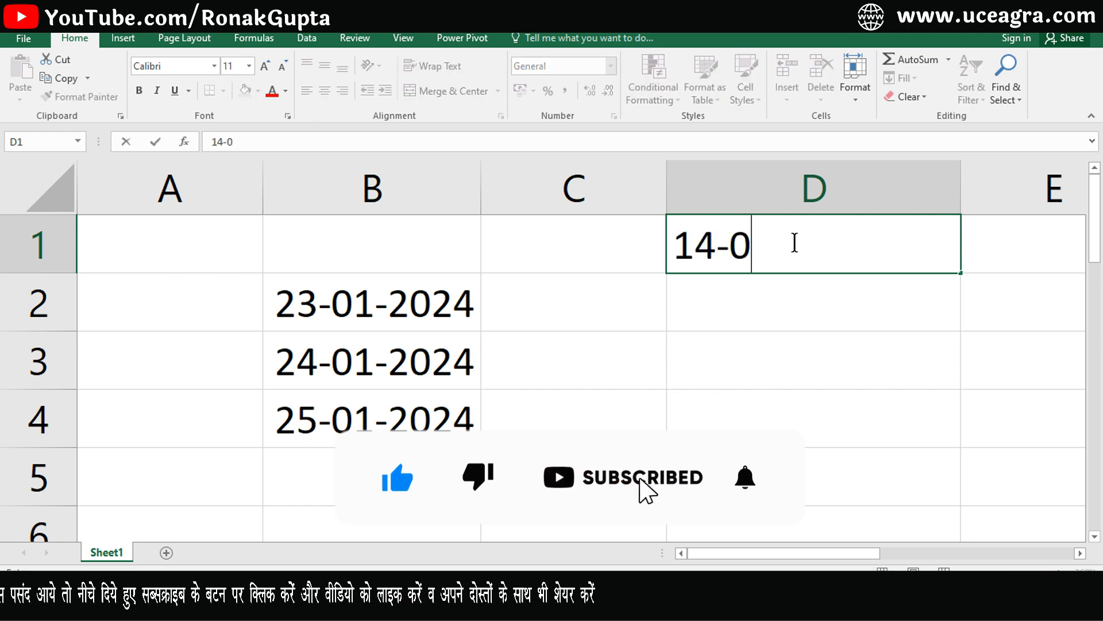
type("2-2024")
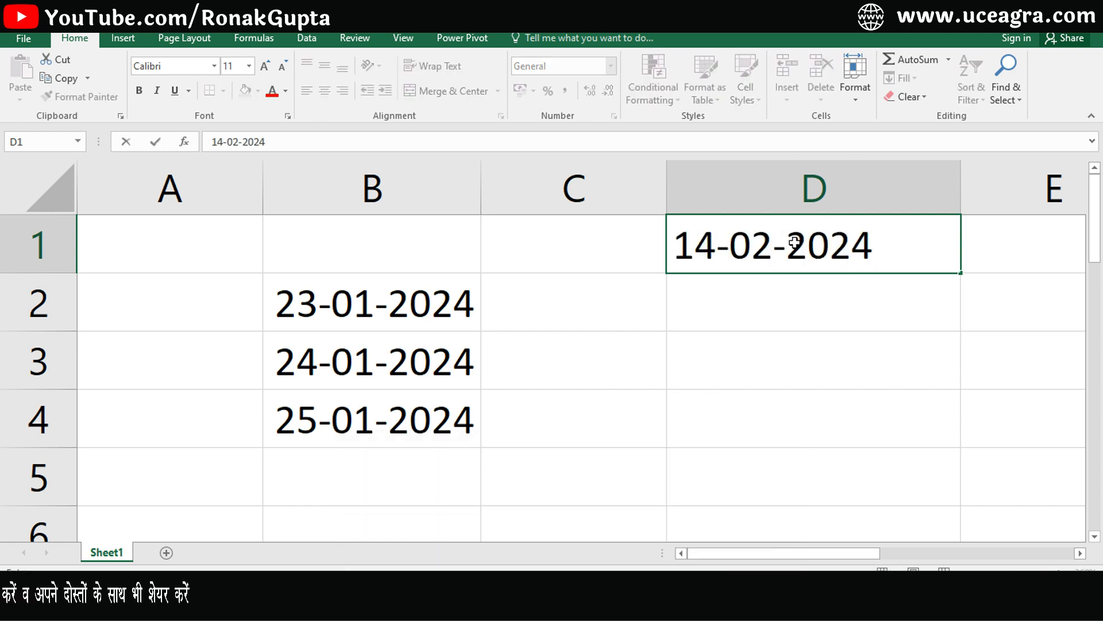
key("Return")
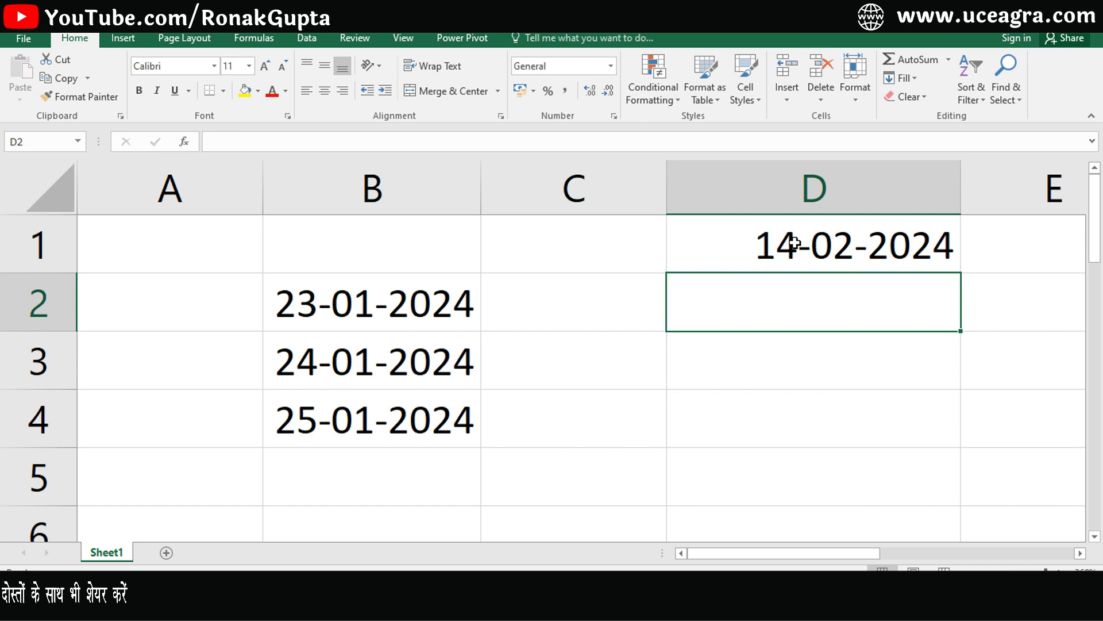
type("15-0")
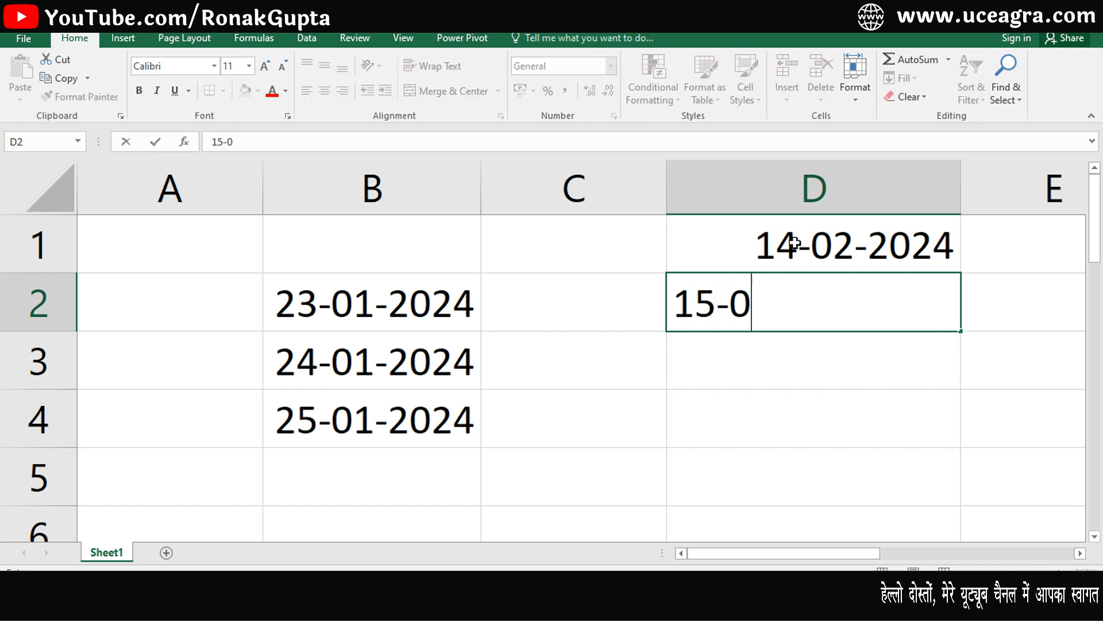
type("2-2024")
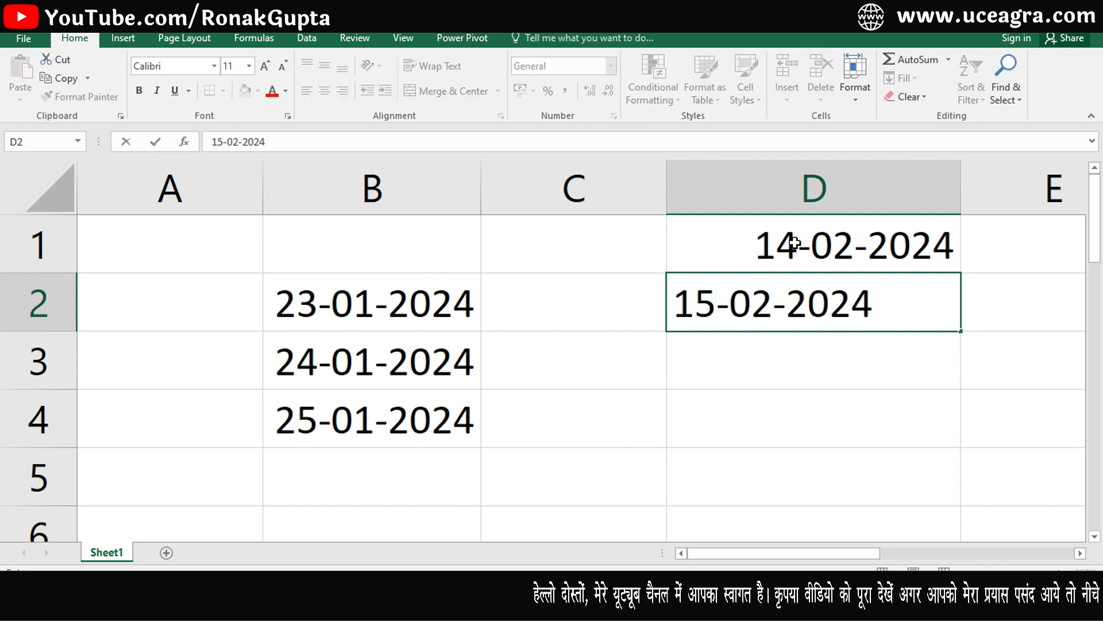
key("Return")
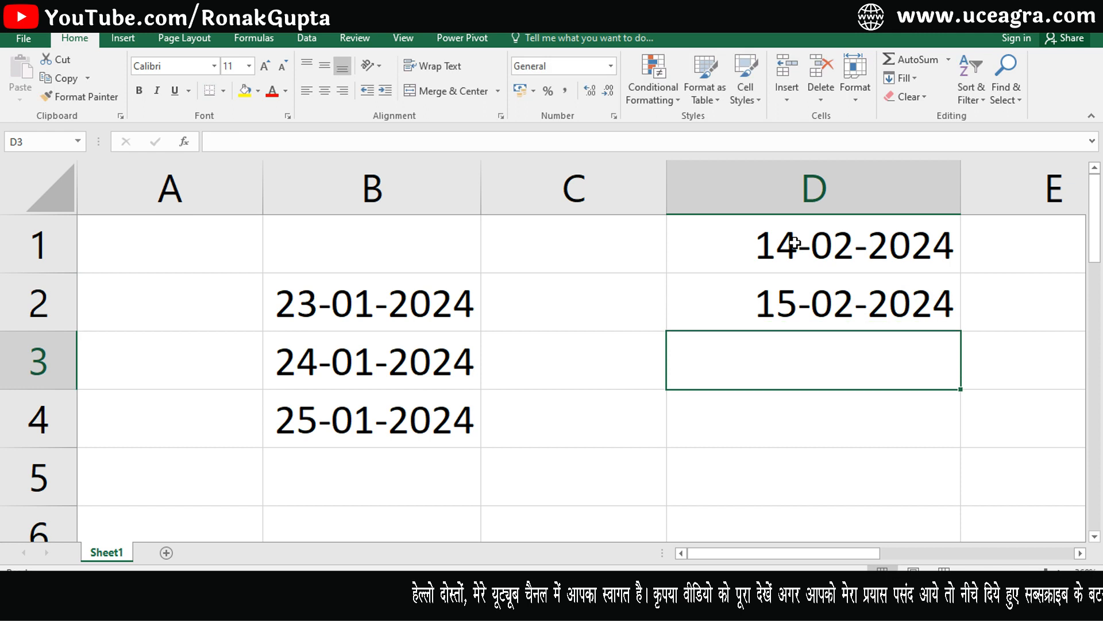
type("16-02-2024")
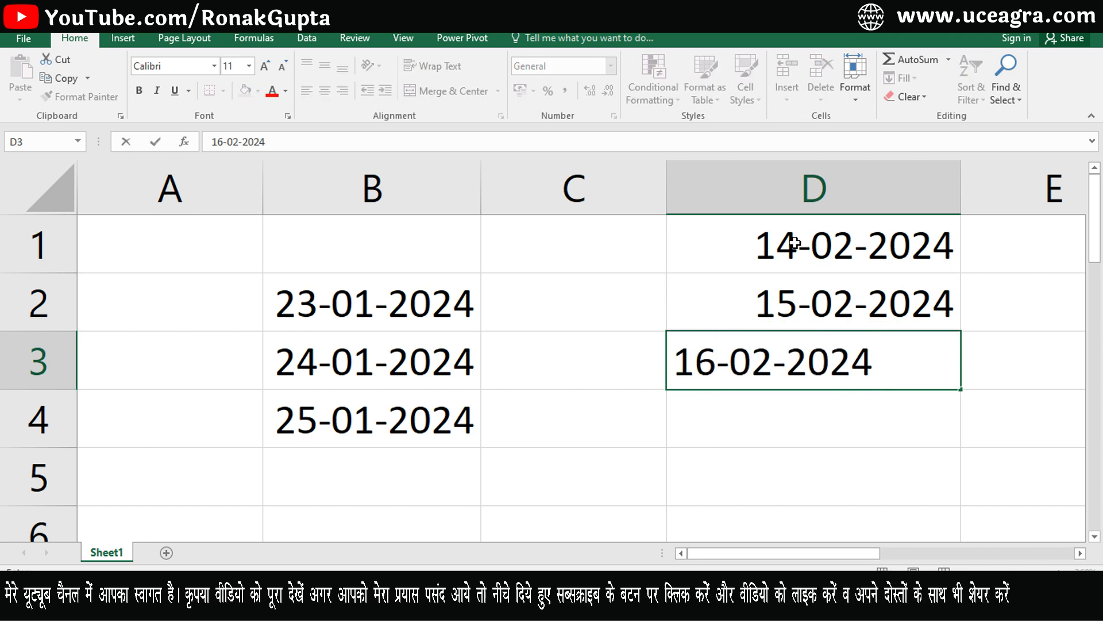
key("Return")
type("17-02-2024")
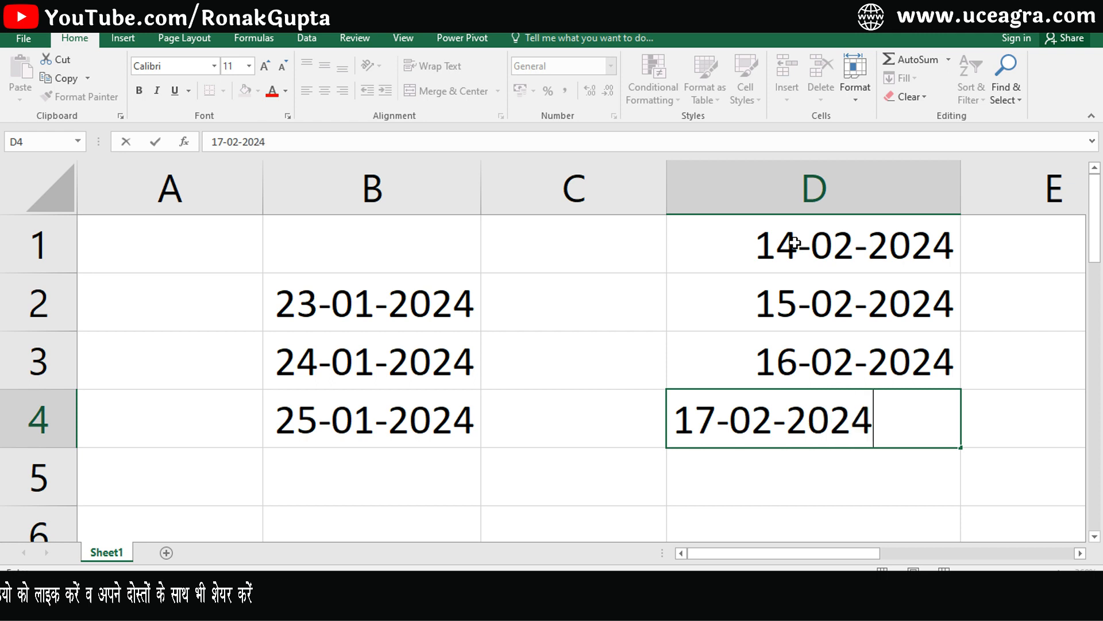
key("Return")
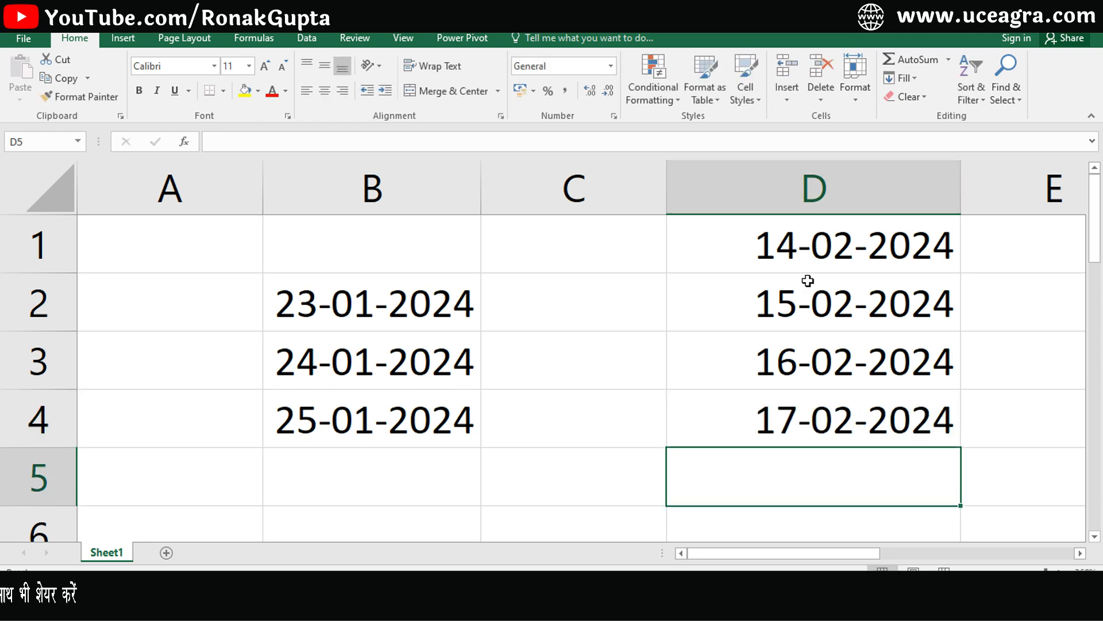
Check the typed dates in D2, D3 and D4.
left_click(805, 305)
left_click(808, 374)
left_click(813, 396)
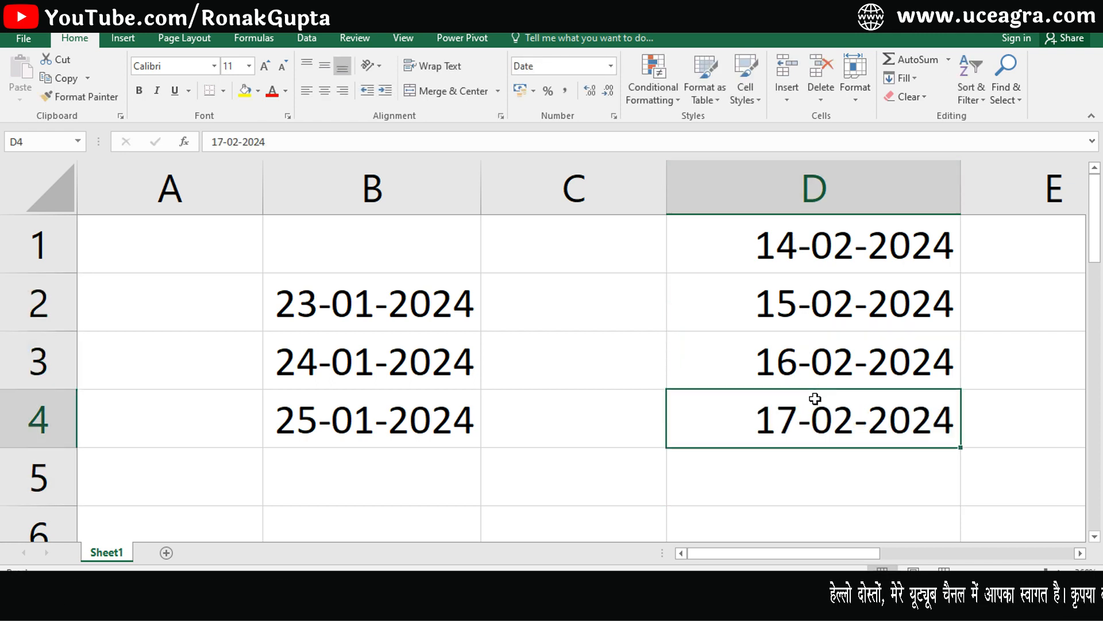
left_click(817, 284)
left_click(815, 352)
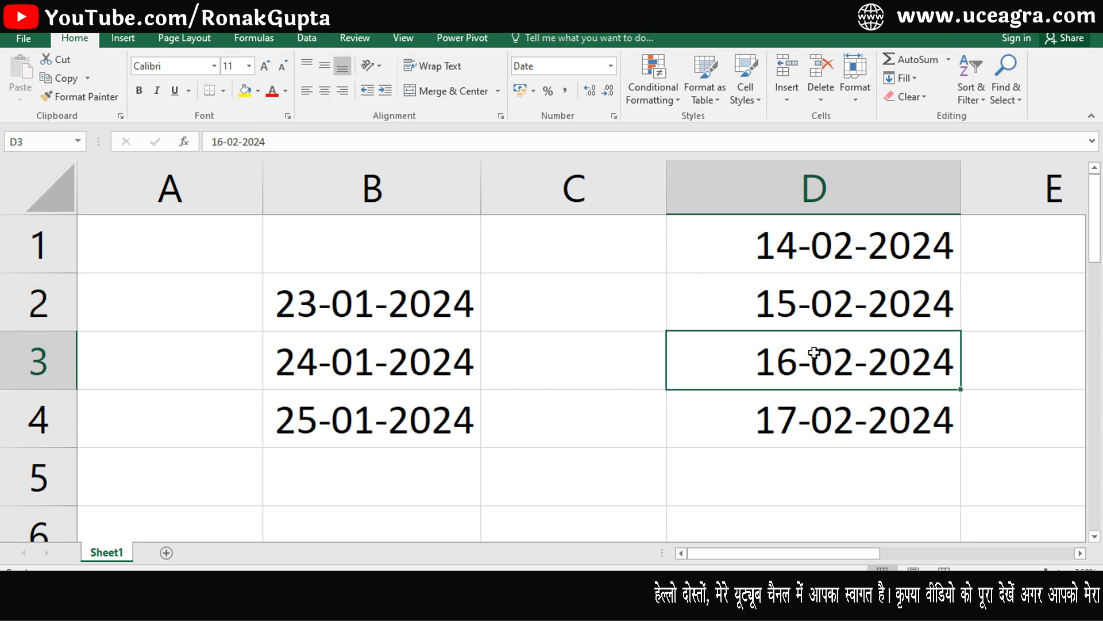
left_click(820, 417)
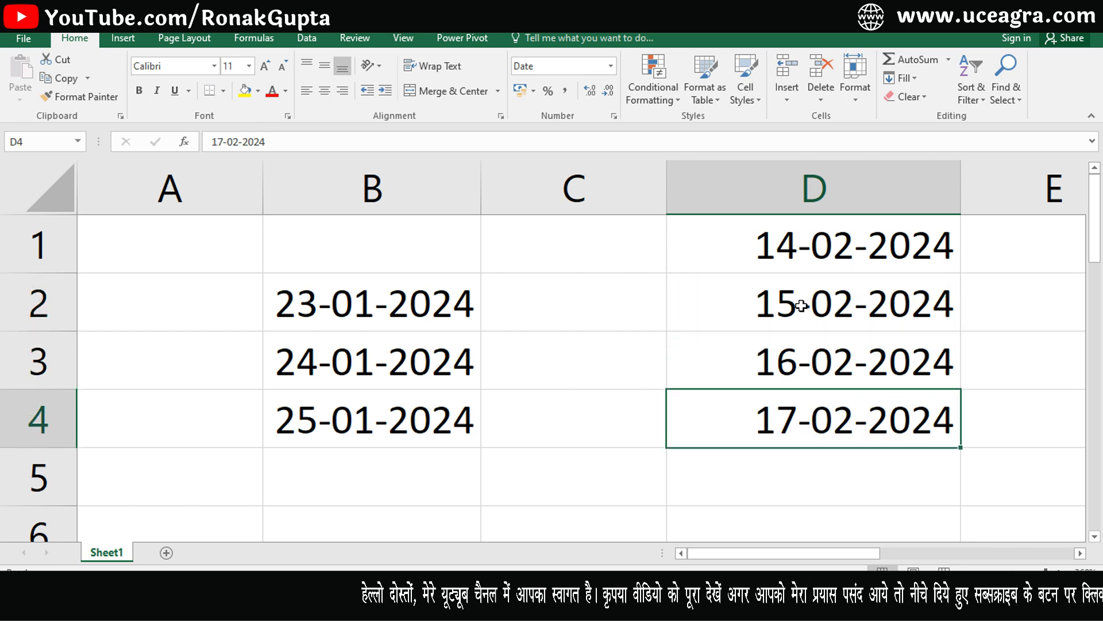
left_click_drag(800, 304, 814, 413)
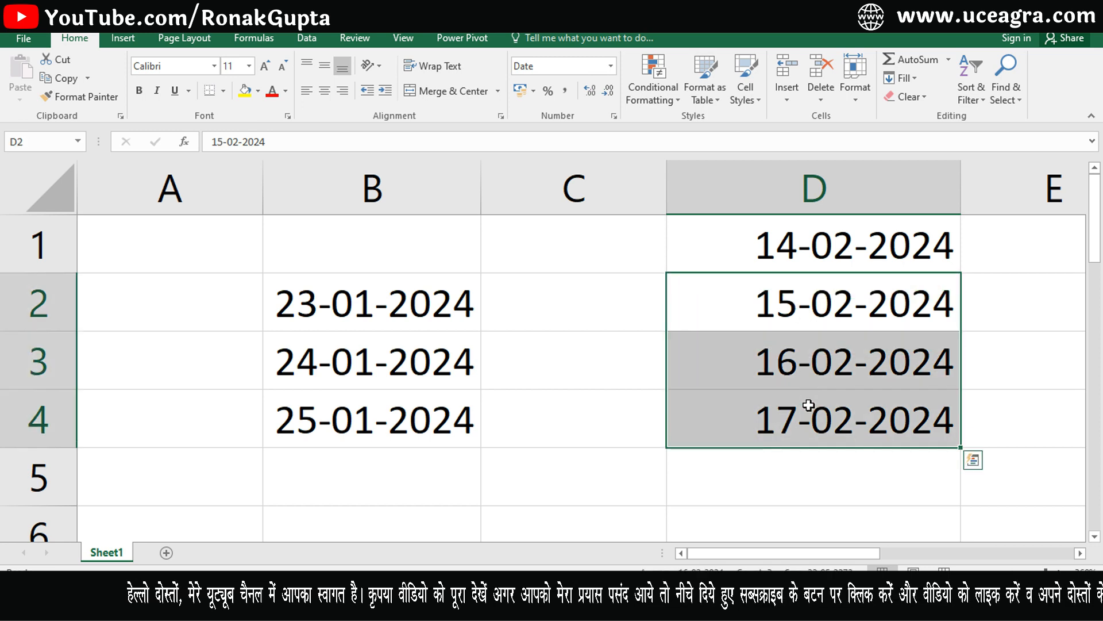
Switch D2 to General so it shows its serial number 45337.
left_click(797, 303)
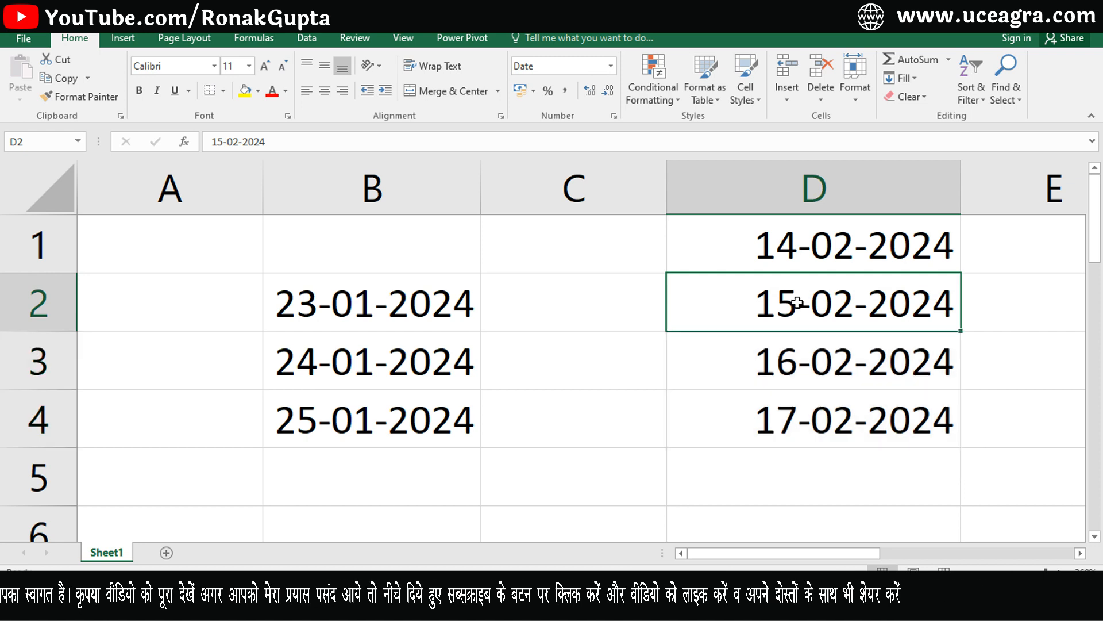
left_click(611, 66)
left_click(588, 98)
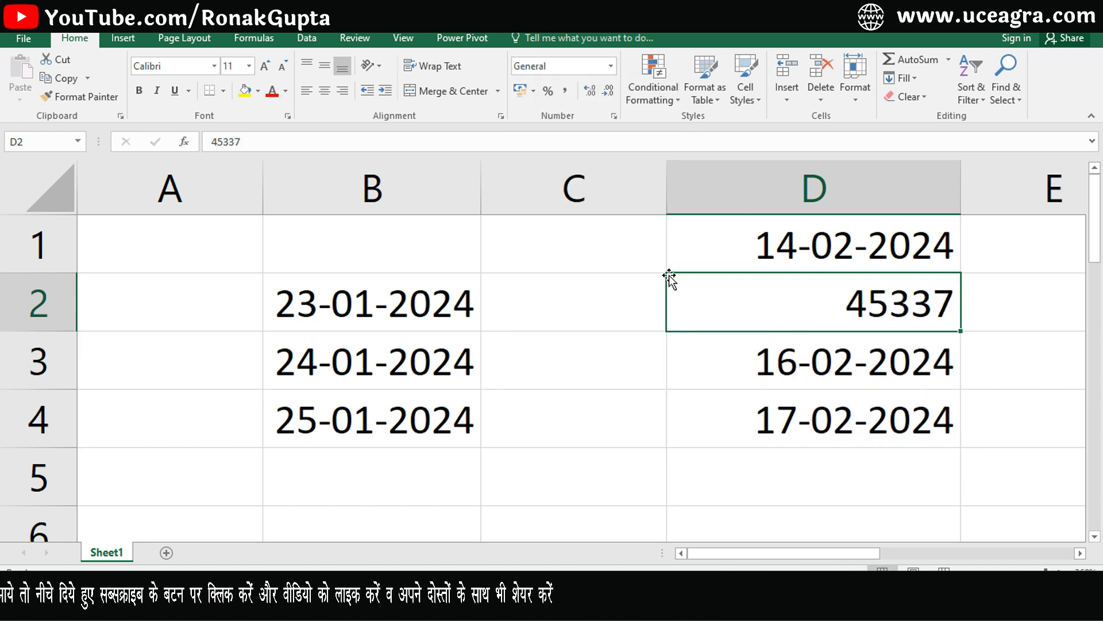
left_click(874, 381)
left_click(852, 313)
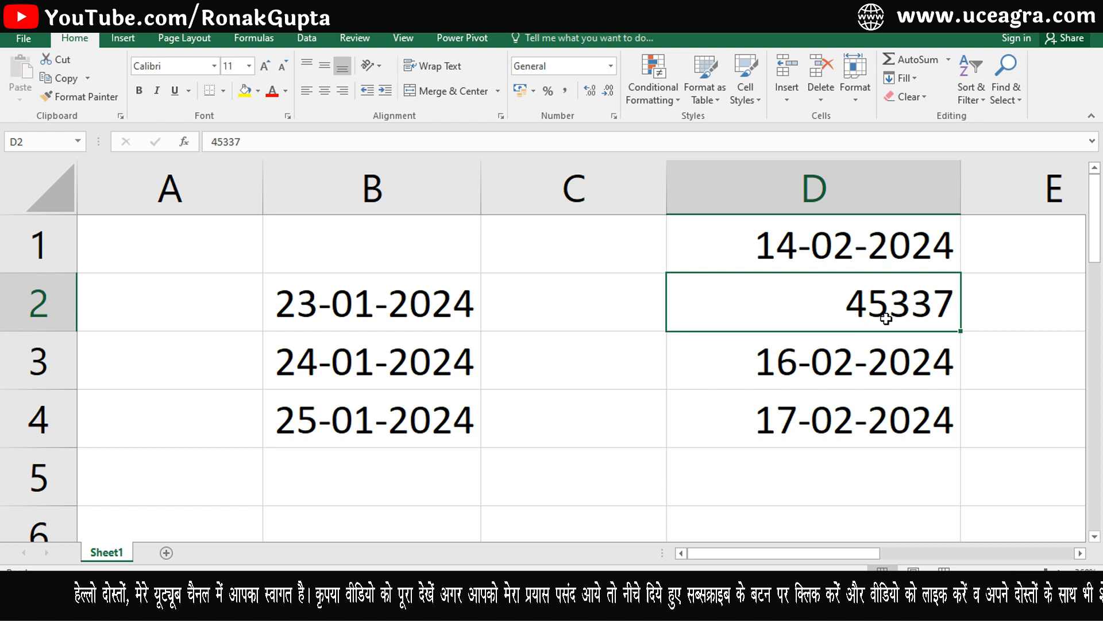
Apply the Date format to D1:D4, then undo so D2 reverts to 45337.
left_click_drag(857, 249, 862, 408)
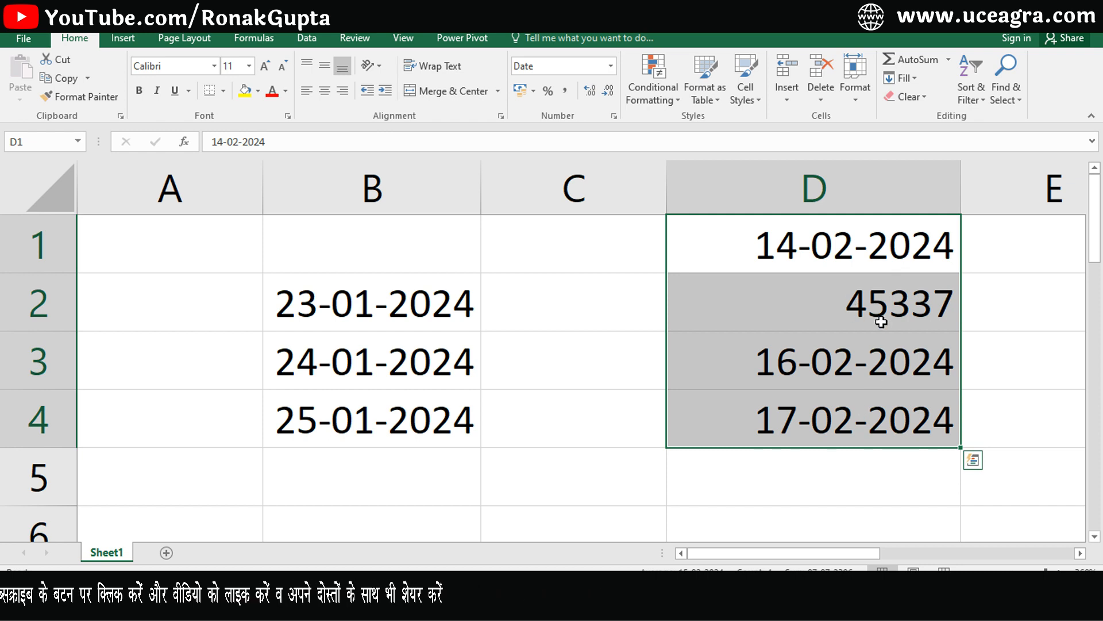
key("ctrl+1")
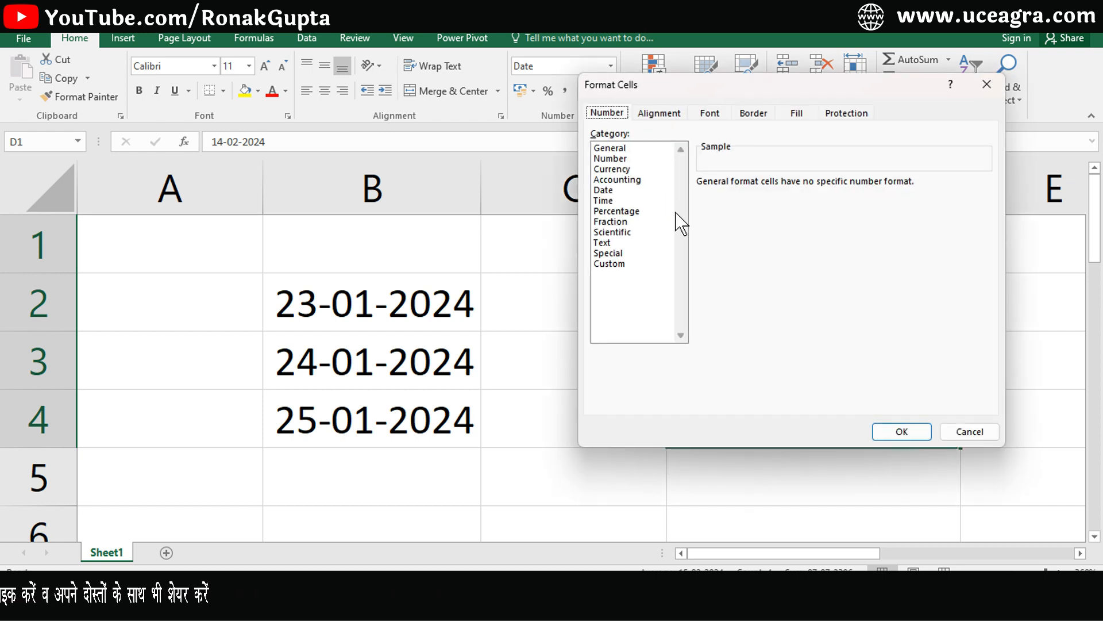
left_click(605, 191)
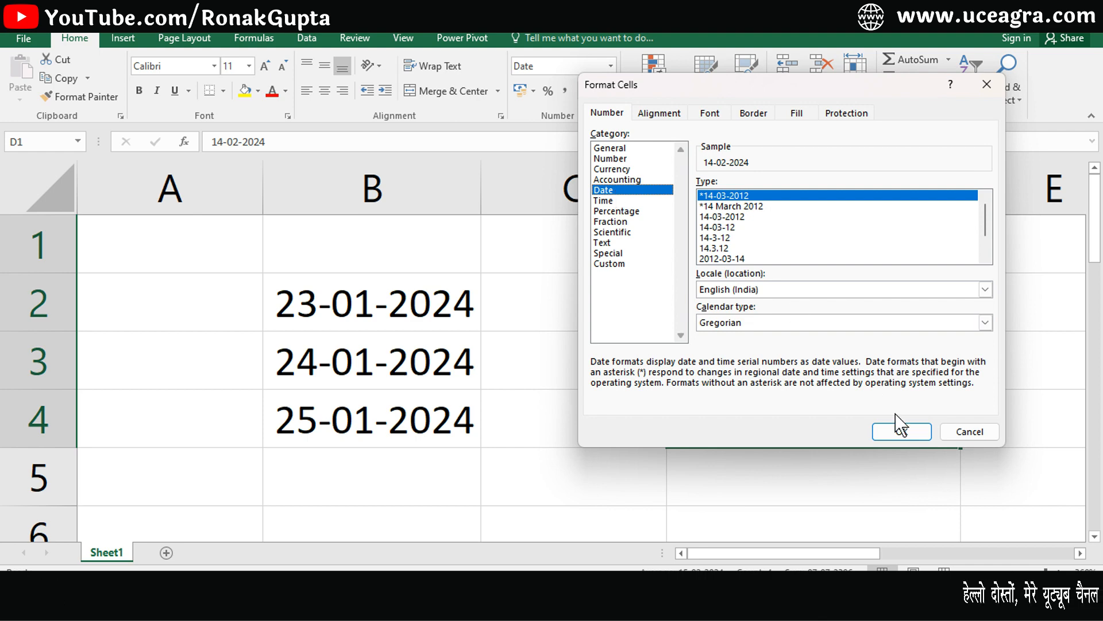
left_click(903, 431)
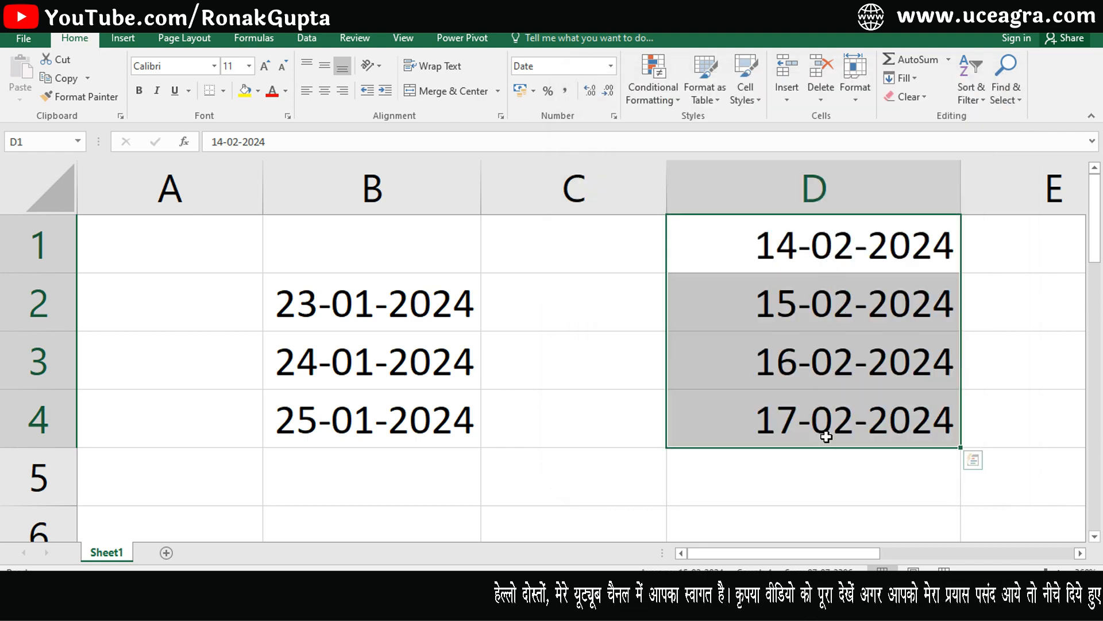
key("ctrl+z")
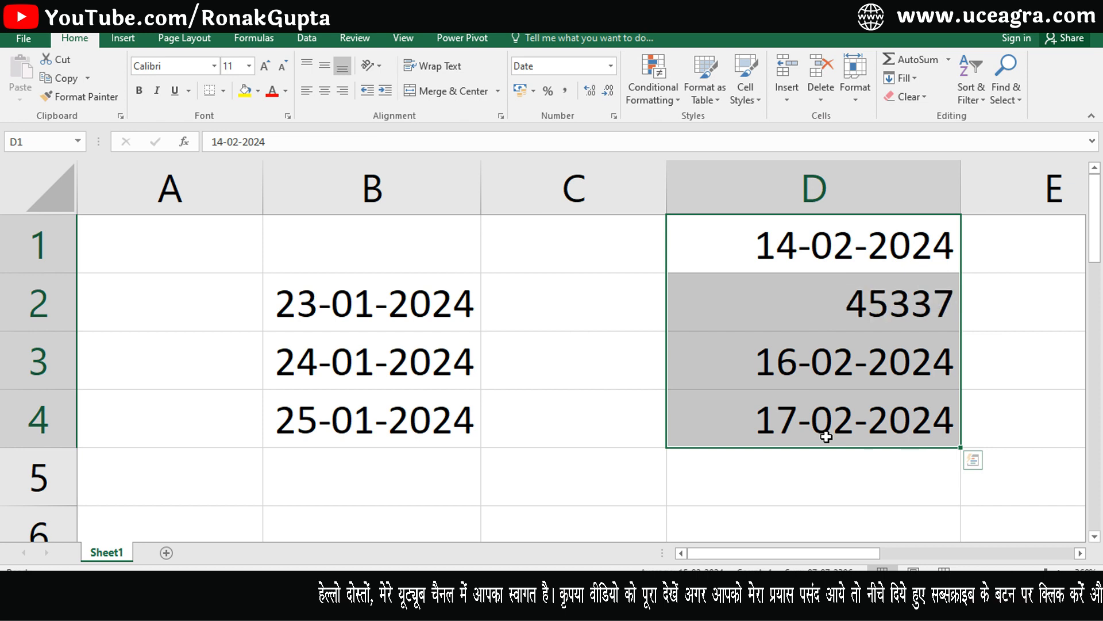
left_click(823, 248)
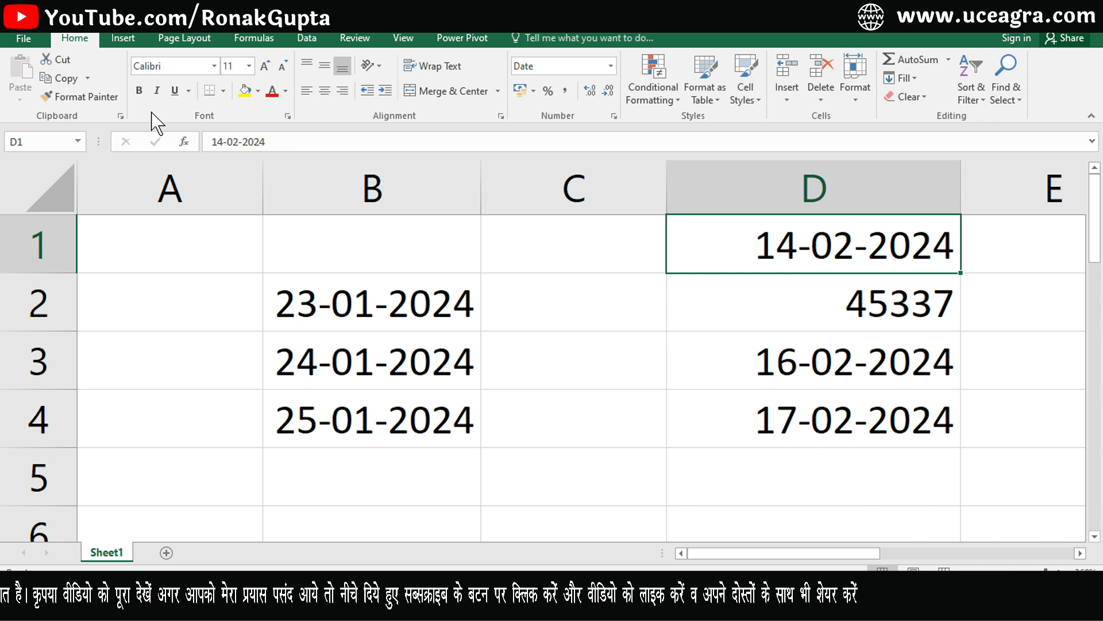
Copy D1's date format onto D2 with Format Painter so it reads 15-02-2024.
left_click(86, 97)
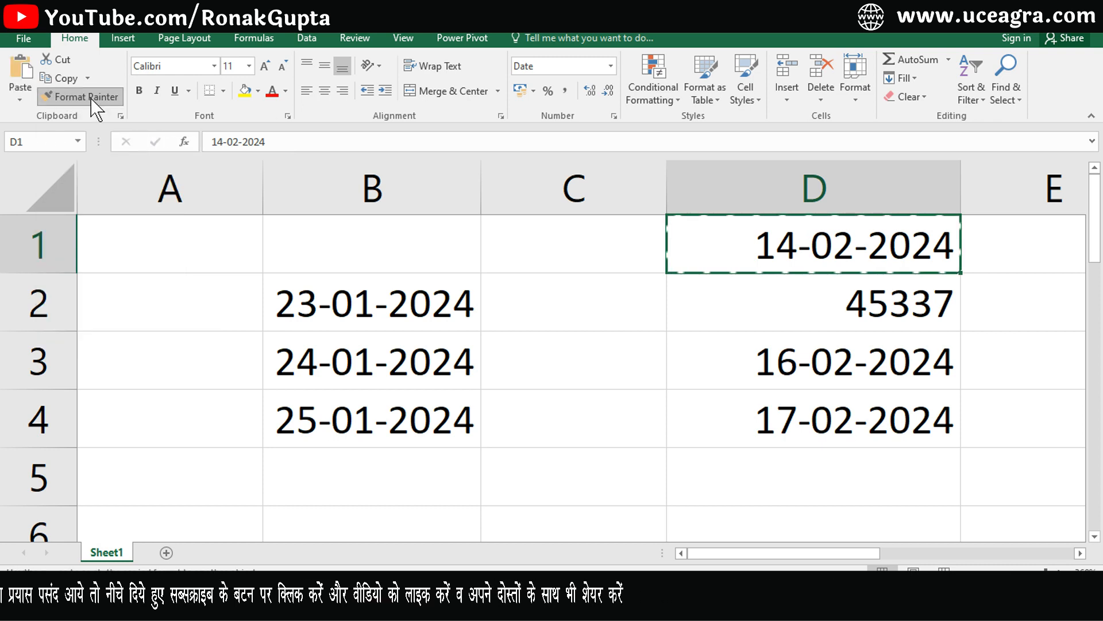
left_click(823, 311)
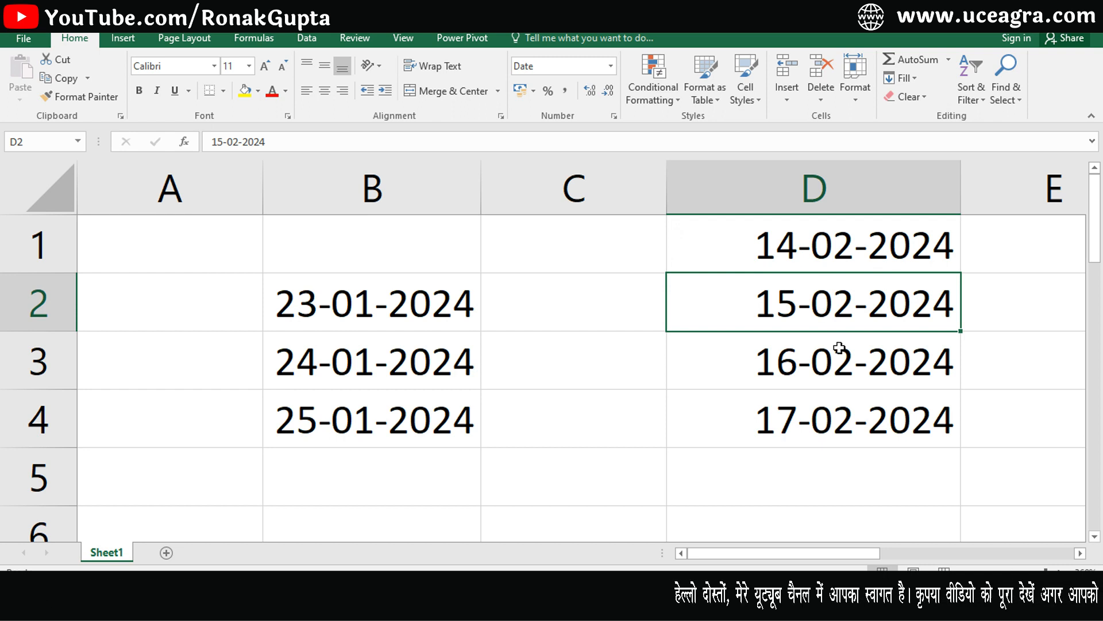
left_click_drag(816, 244, 741, 394)
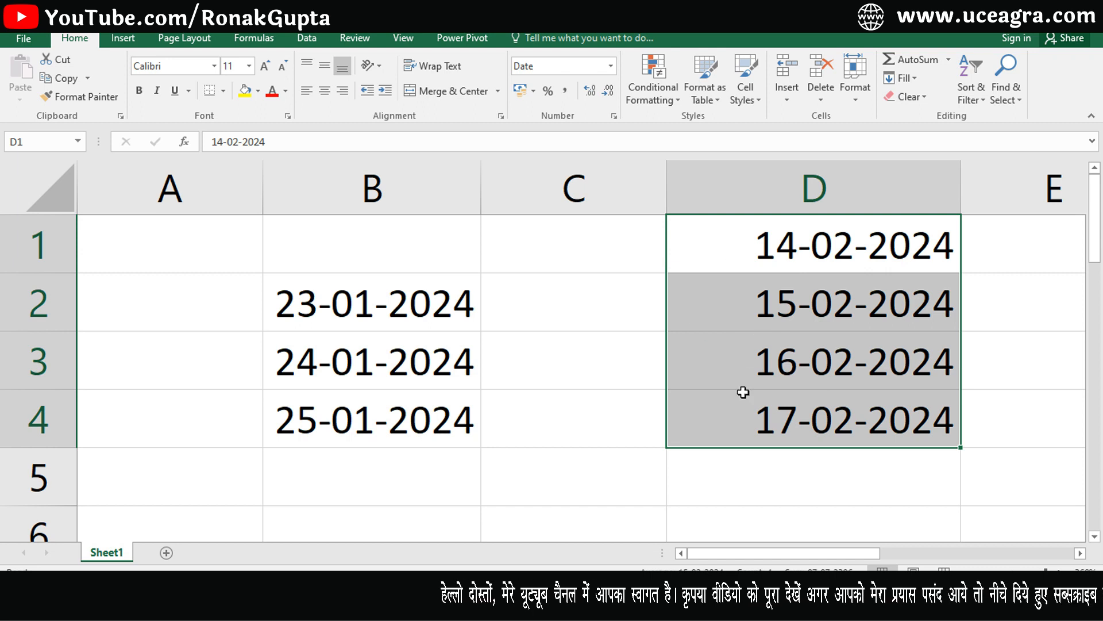
left_click(563, 476)
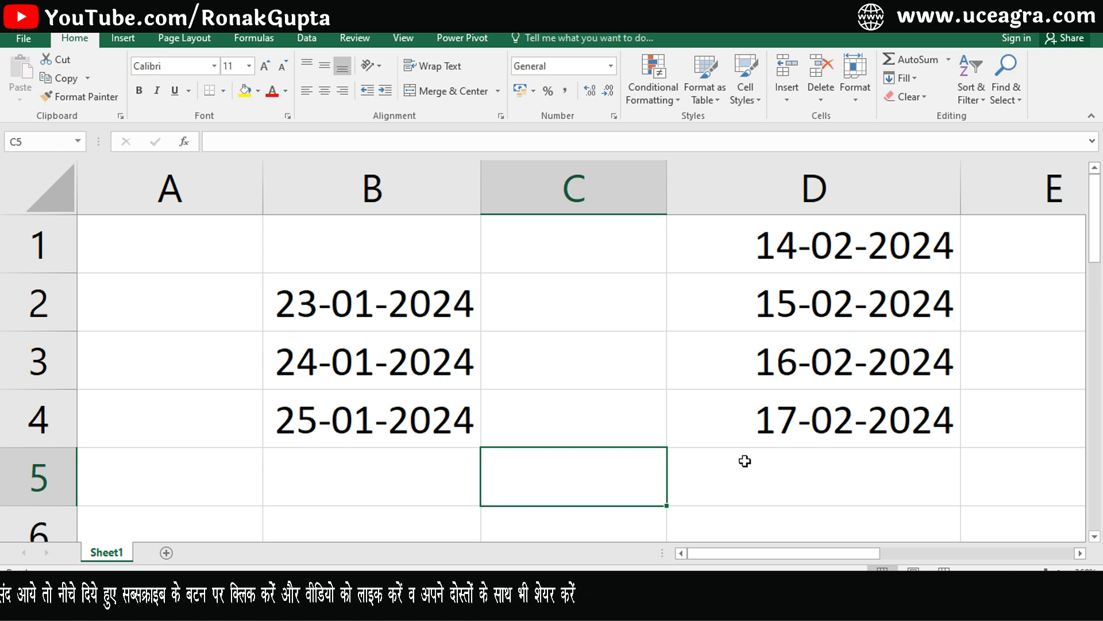
Insert today's date, 23-01-2024, into C5 with Ctrl+; and check its stored value.
key("ctrl+semicolon")
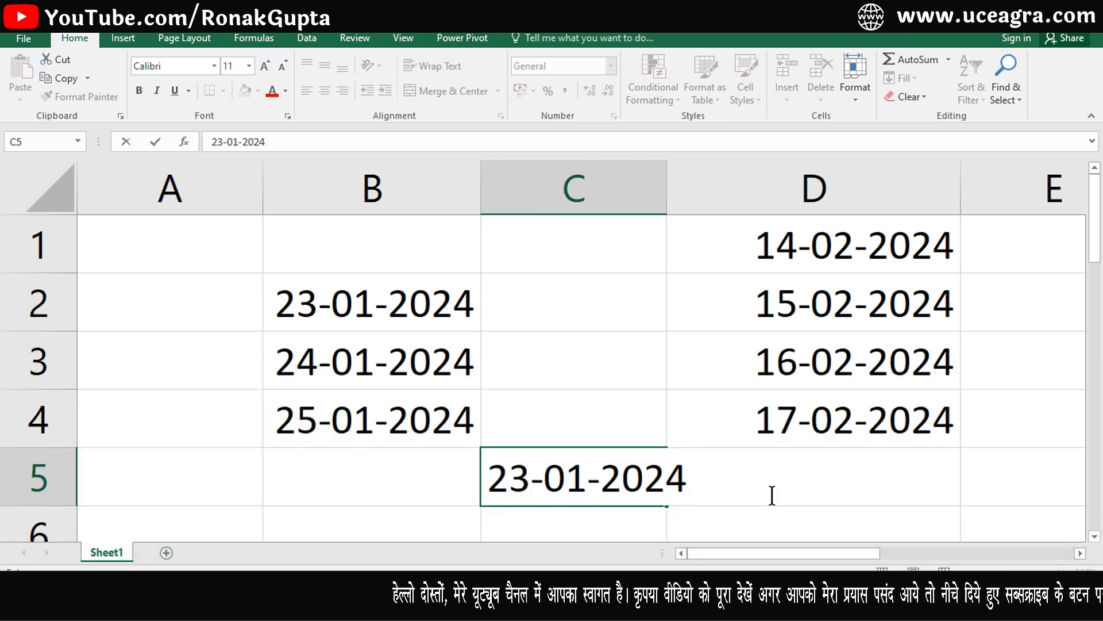
key("Return")
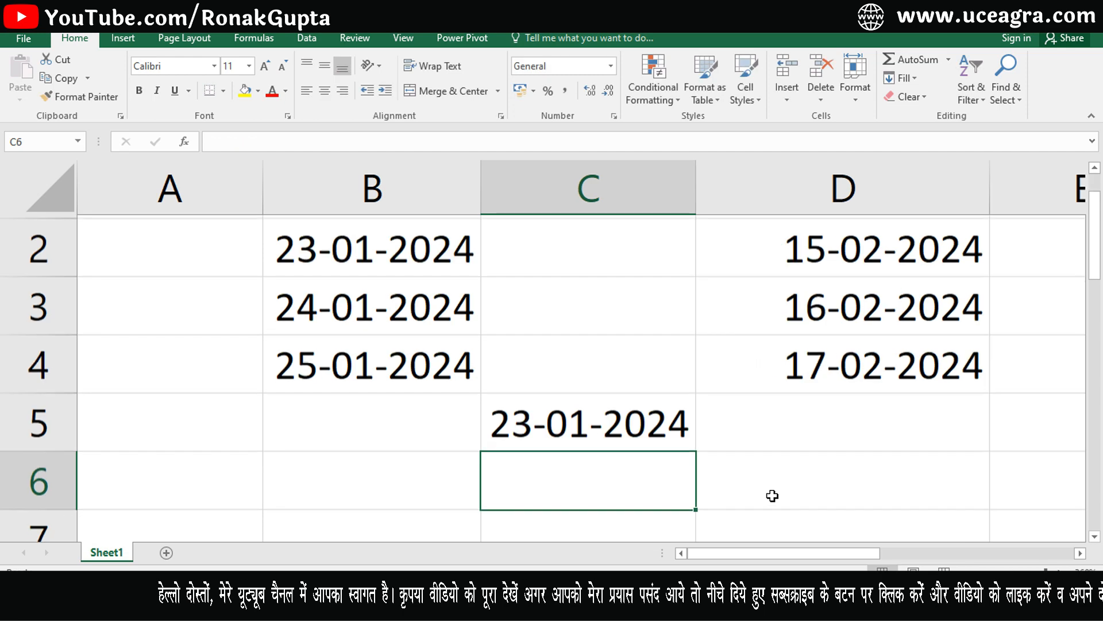
left_click(627, 425)
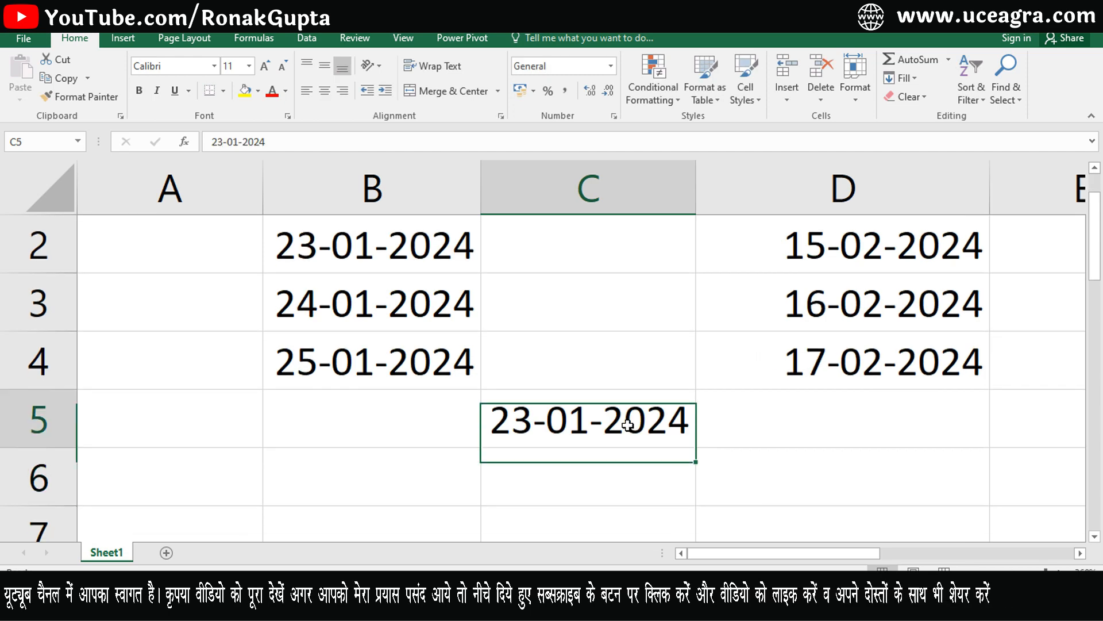
Enter the time 15:30 in B3 and check how it is stored.
left_click_drag(1095, 236, 1095, 219)
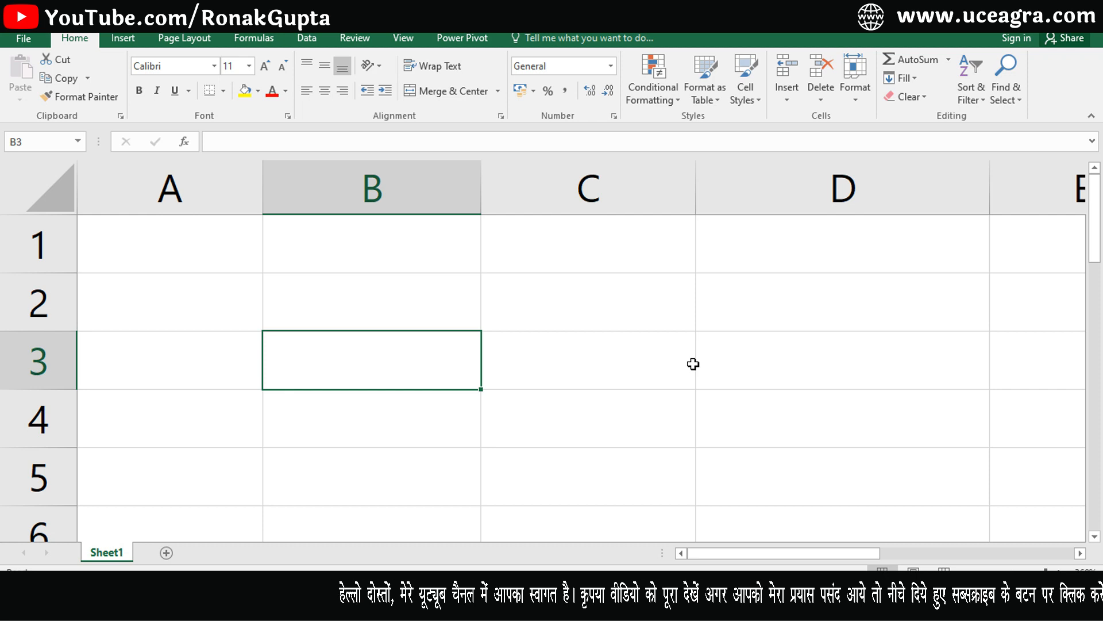
type("15:30")
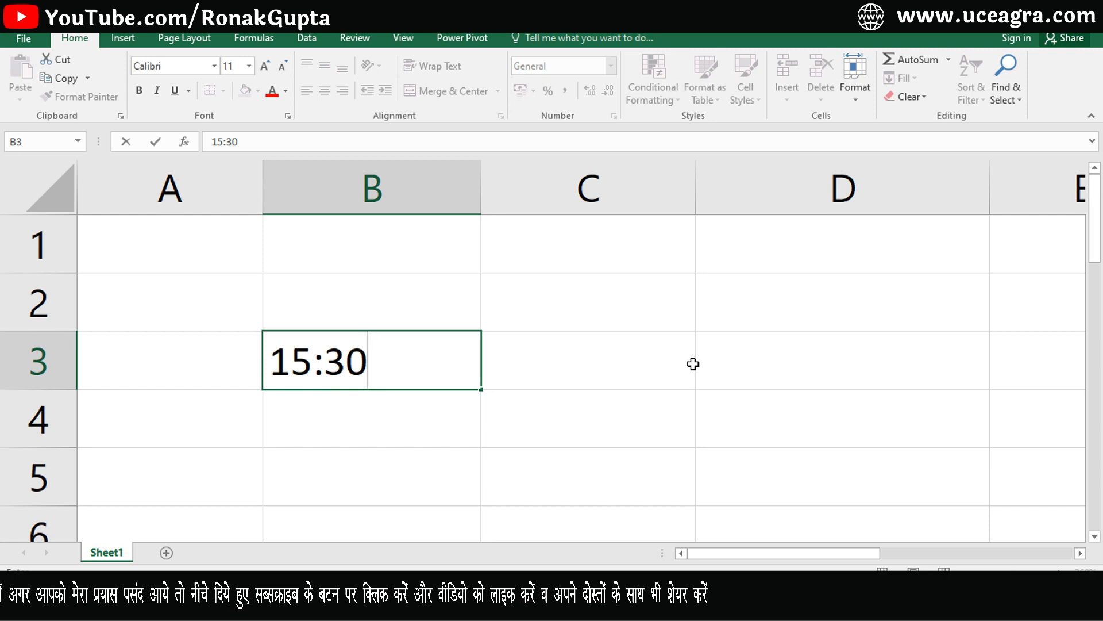
key("Return")
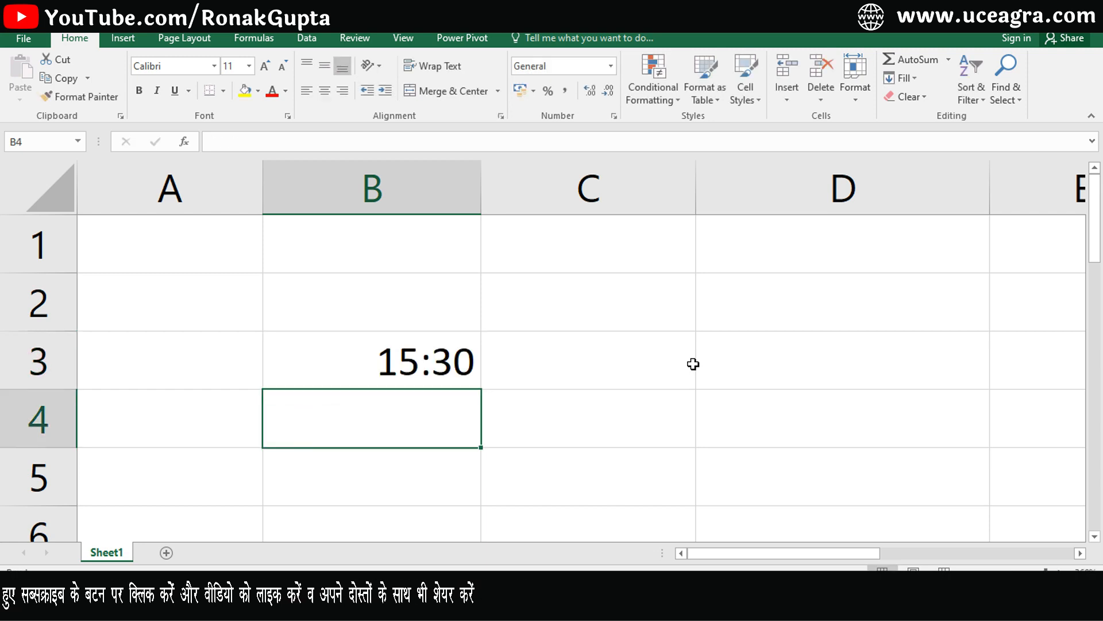
left_click(403, 363)
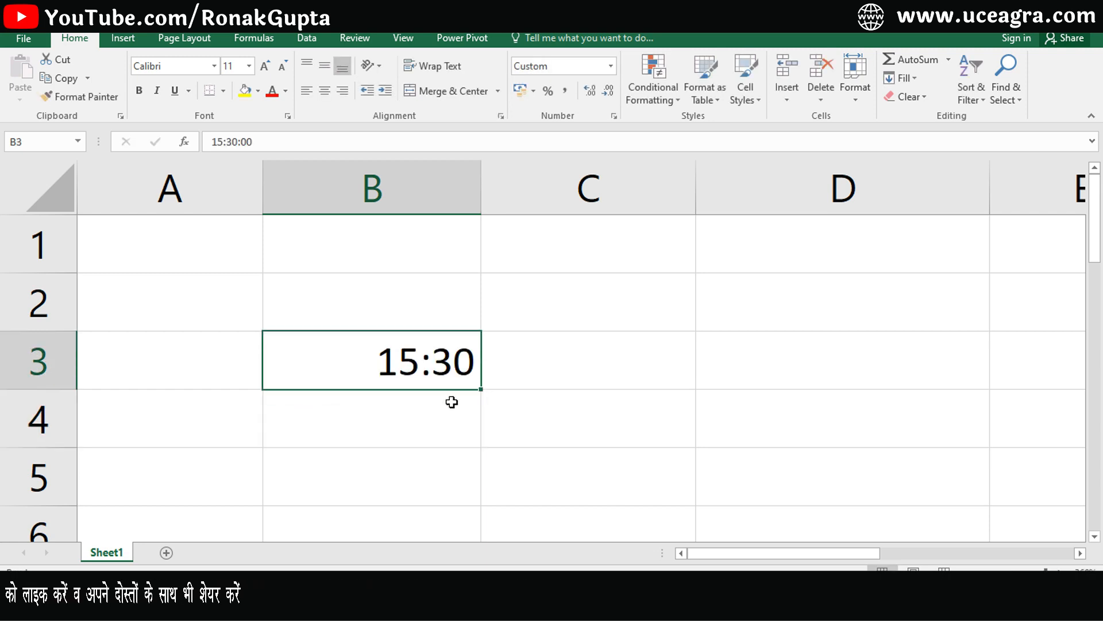
Enter the number 45 in C3.
left_click(583, 352)
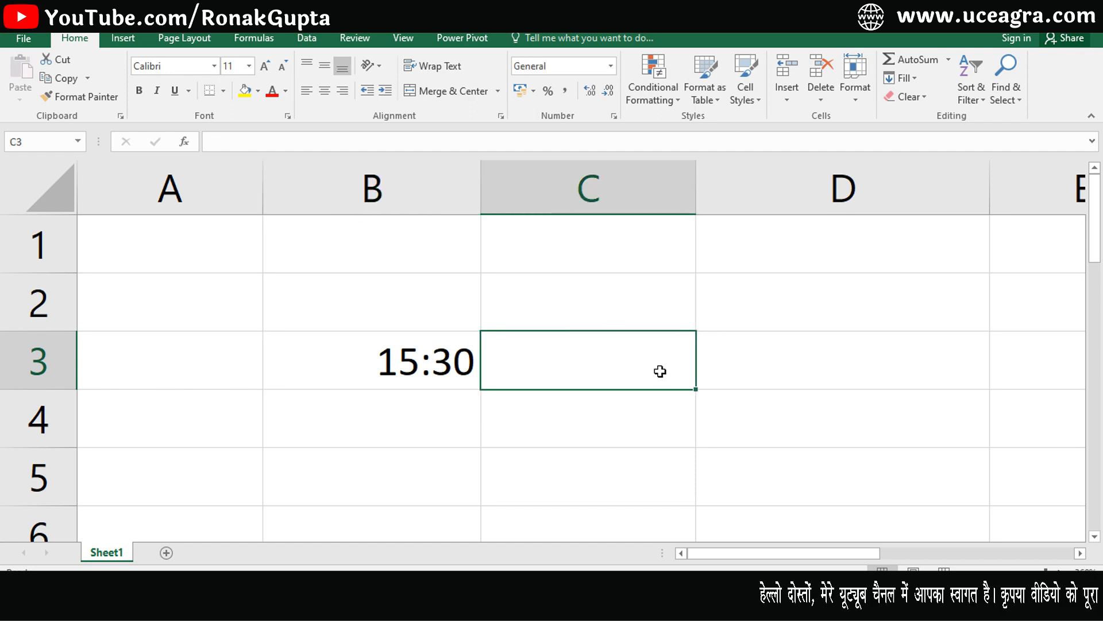
type("45")
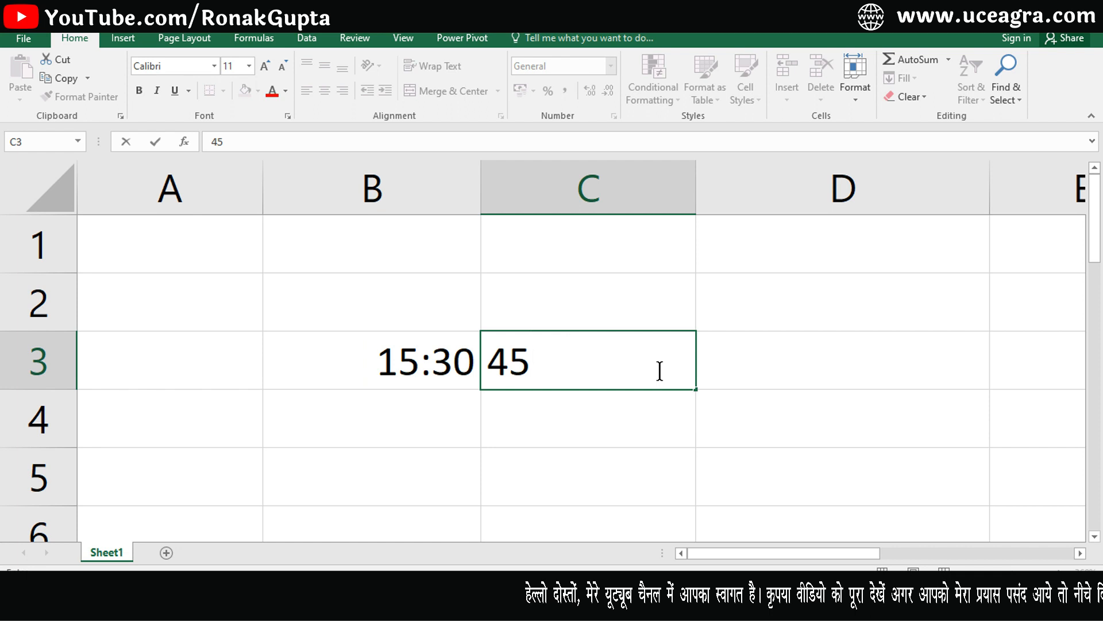
key("Return")
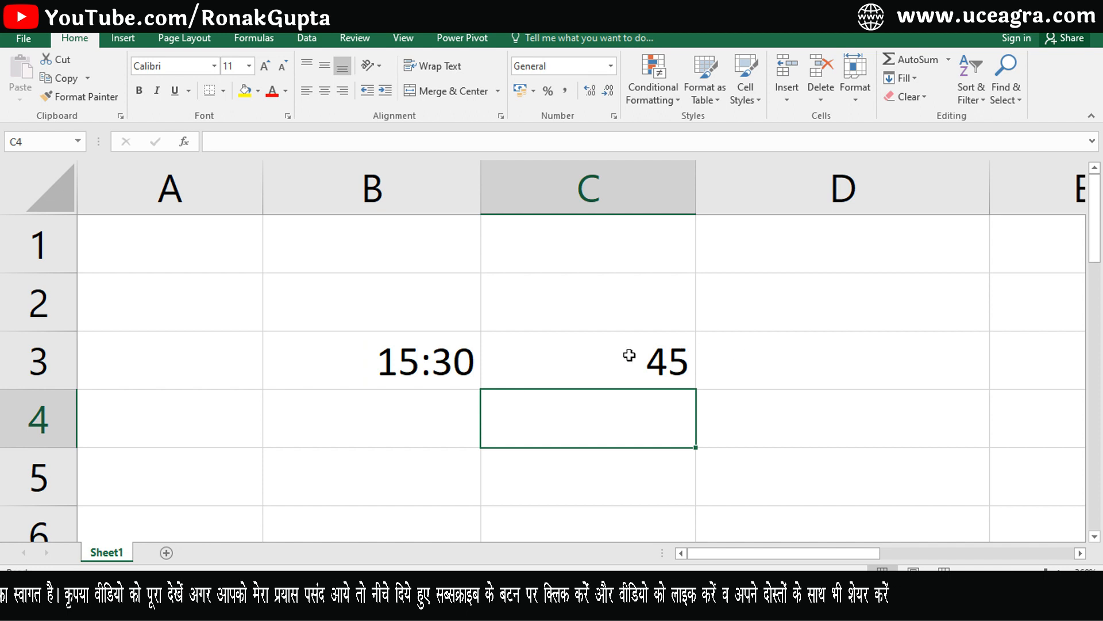
left_click(369, 362)
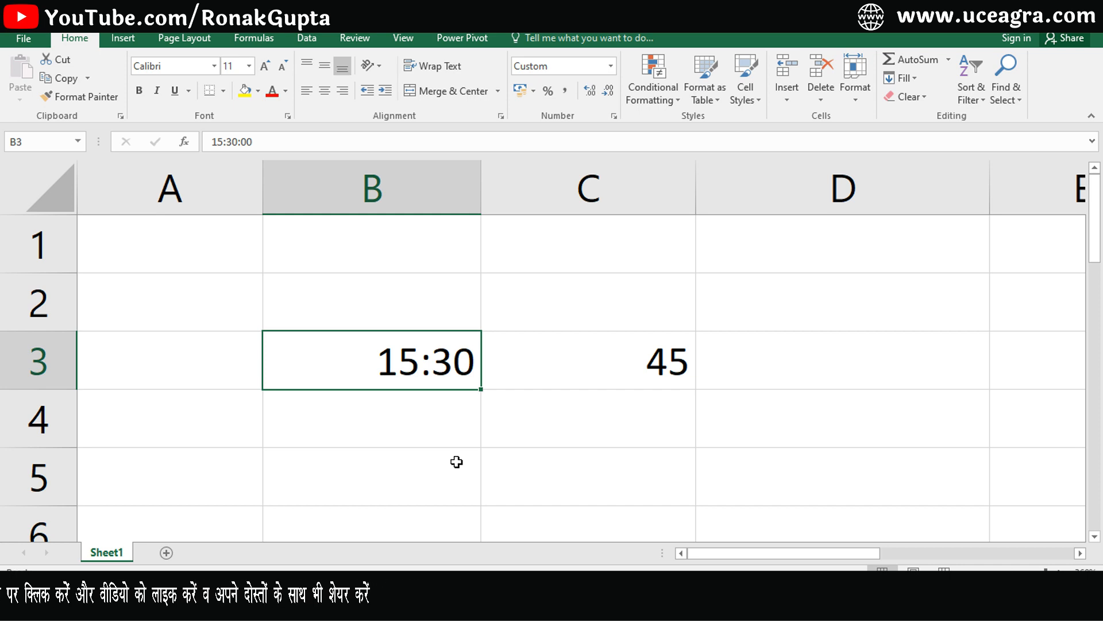
Enter the morning time 3:30 in B2.
left_click(421, 304)
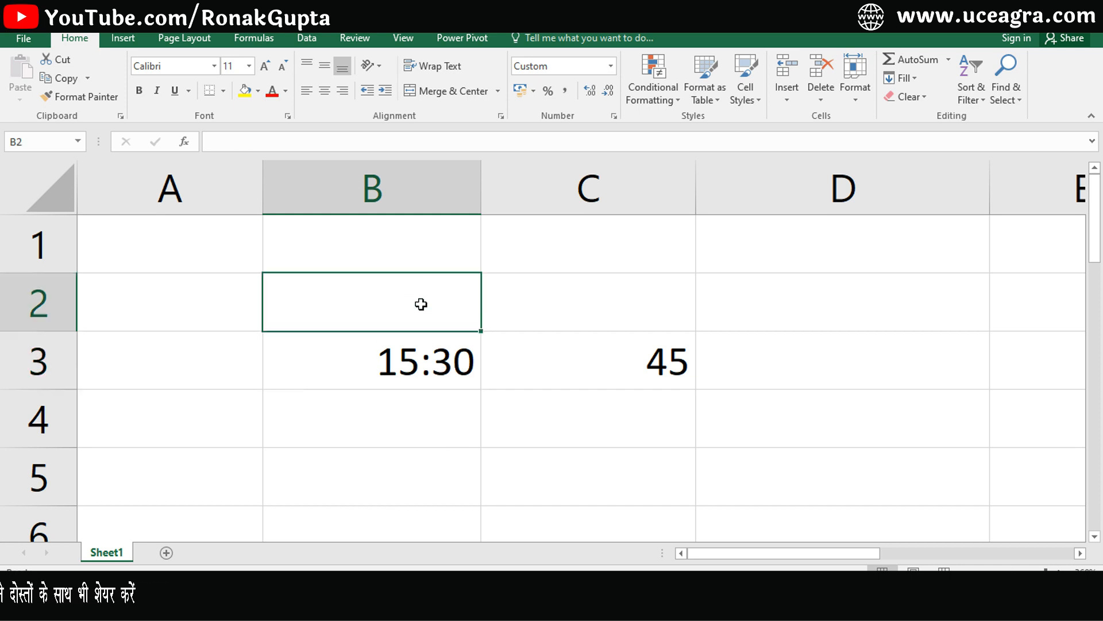
type("3:30")
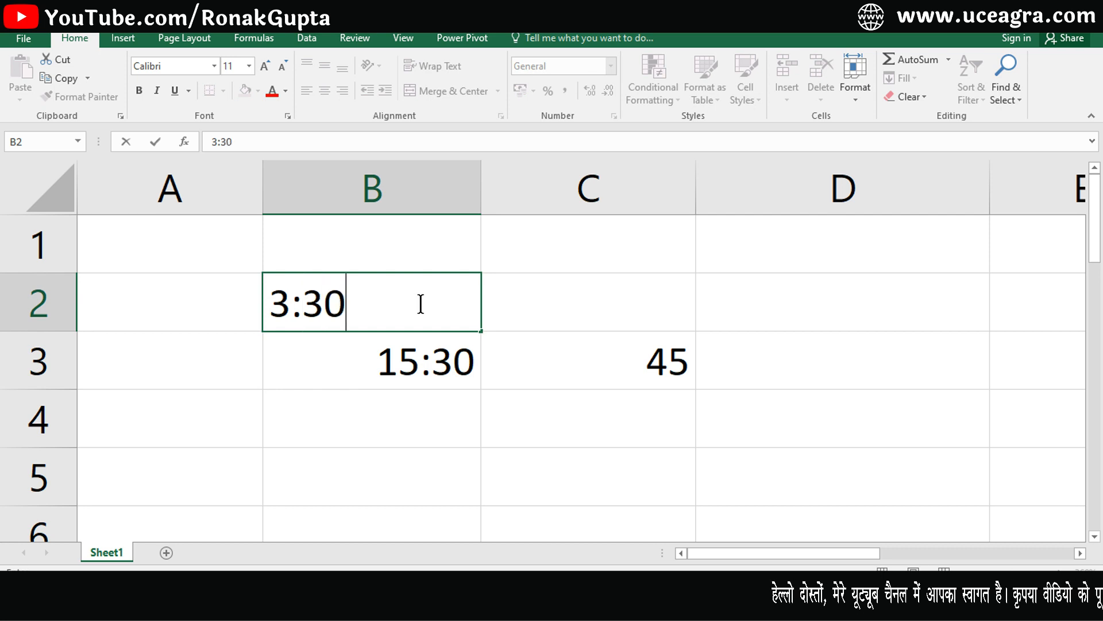
key("Return")
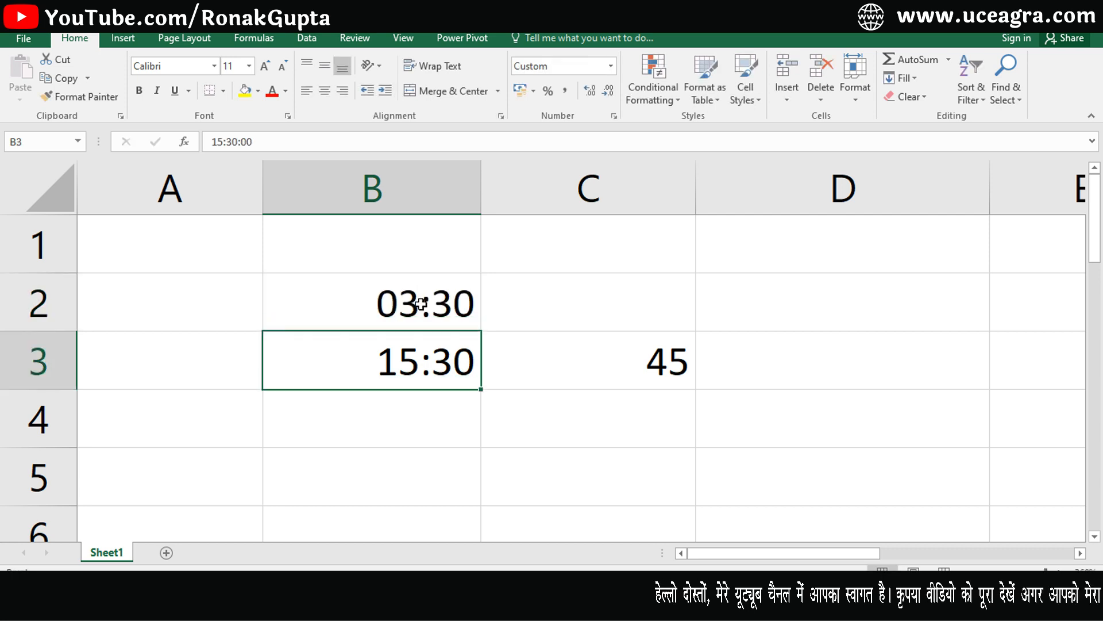
left_click(421, 305)
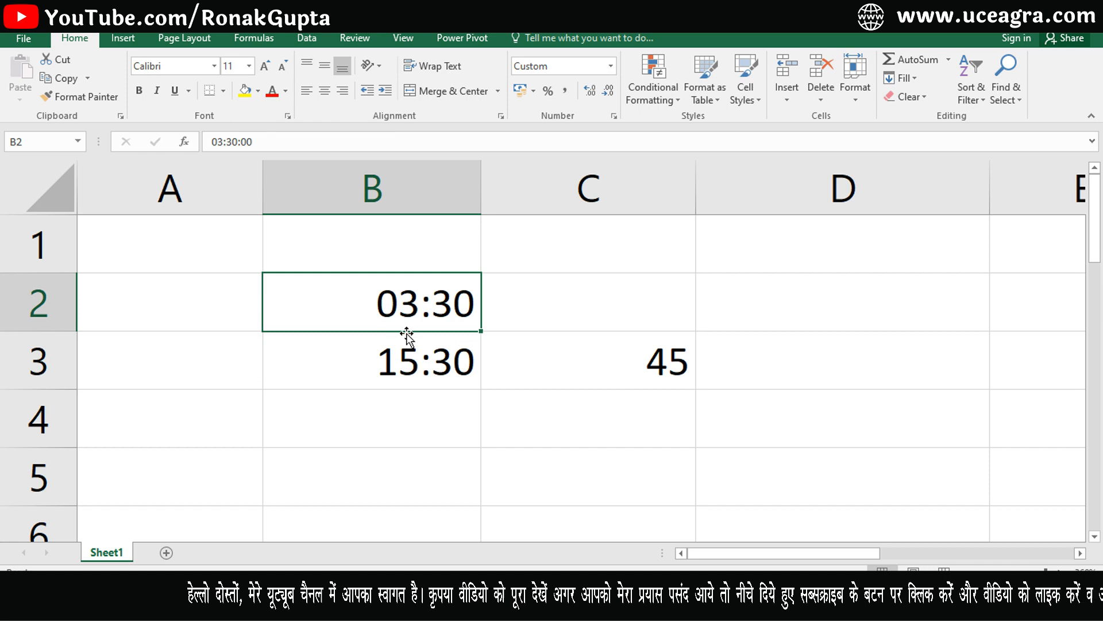
Compare the stored values of 03:30 in B2 and 15:30 in B3.
left_click(425, 361)
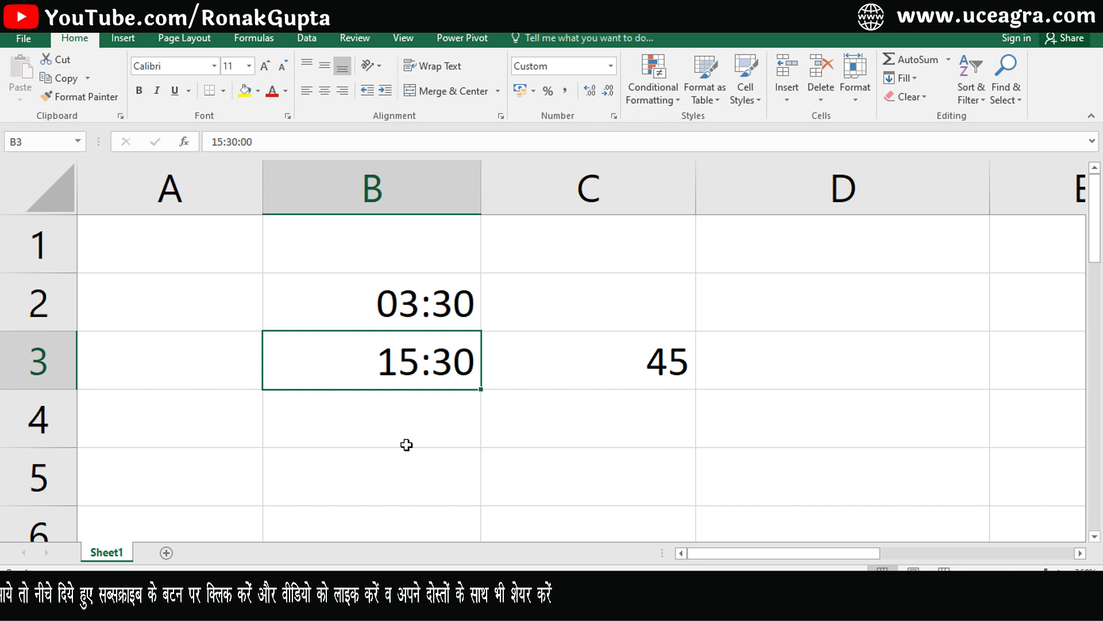
left_click(408, 302)
left_click(395, 359)
left_click(406, 310)
left_click(400, 386)
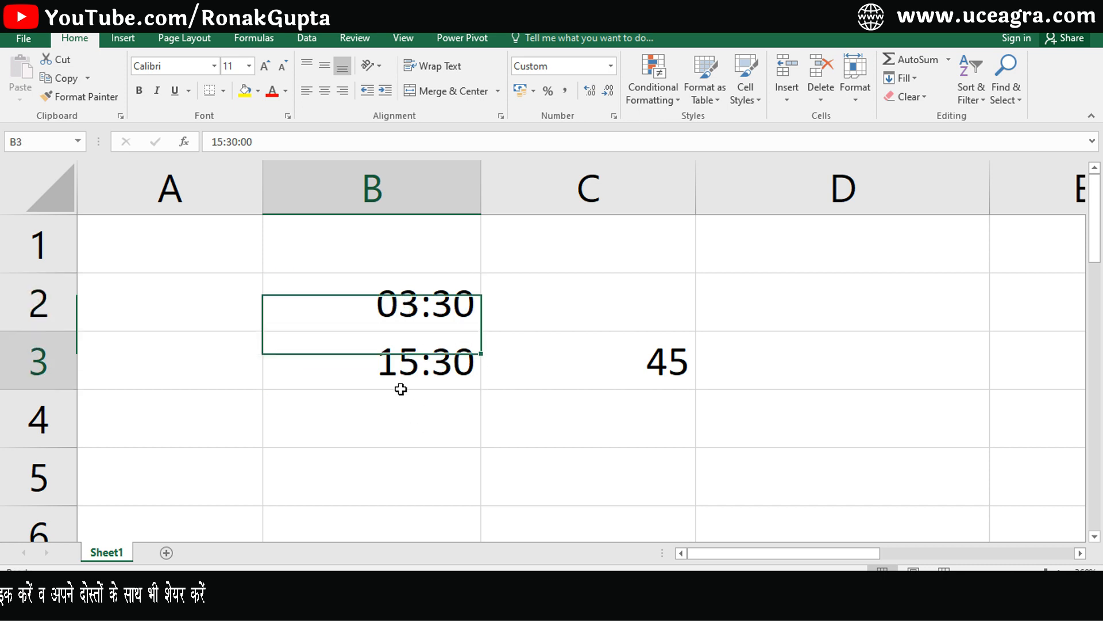
left_click(395, 296)
left_click(401, 338)
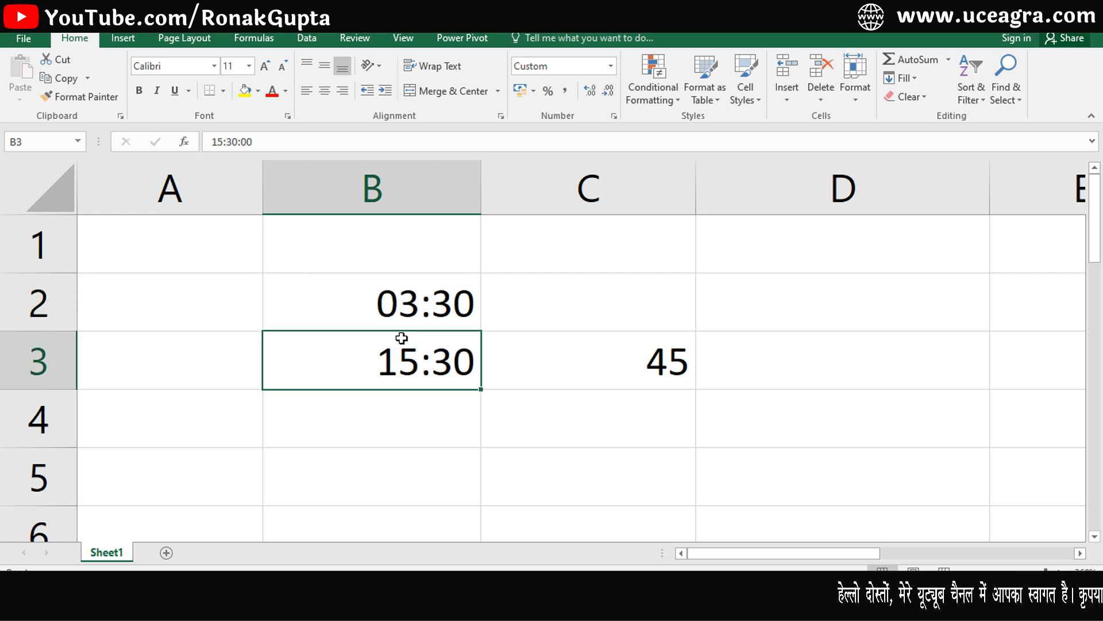
left_click(402, 312)
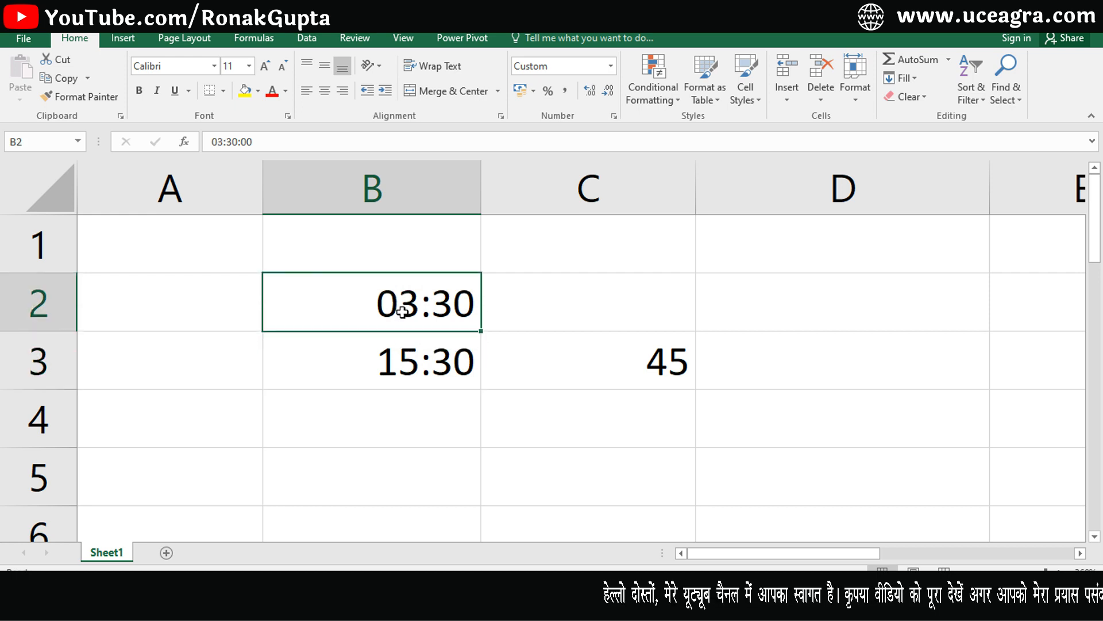
Give B2 the 12-hour Time format 1.30.55 PM so it shows 3.30.00 AM.
key("ctrl+1")
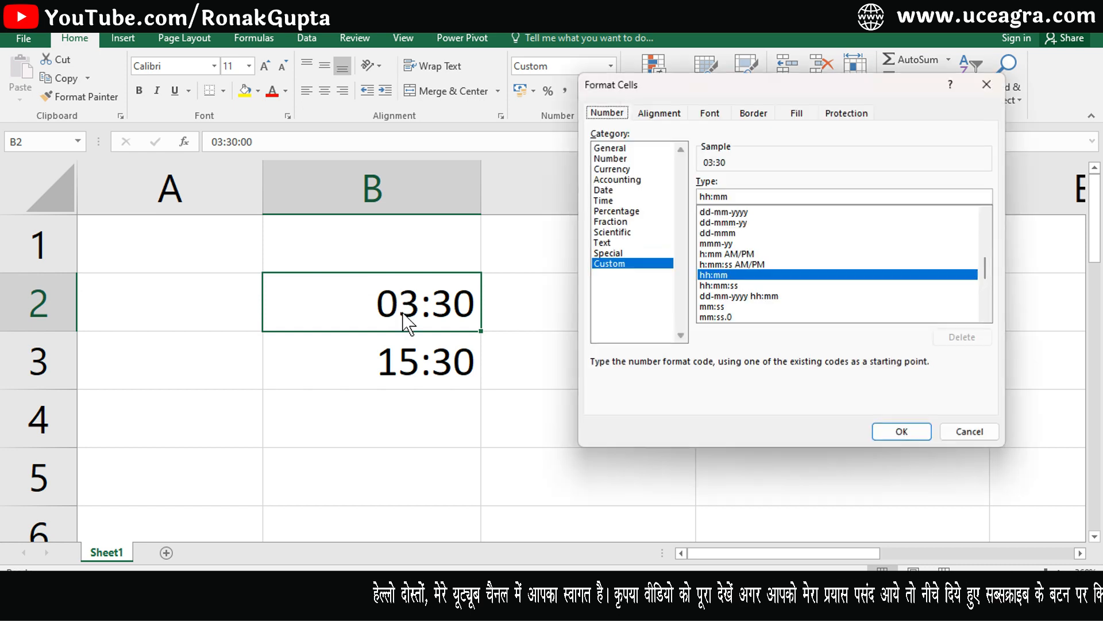
left_click(604, 201)
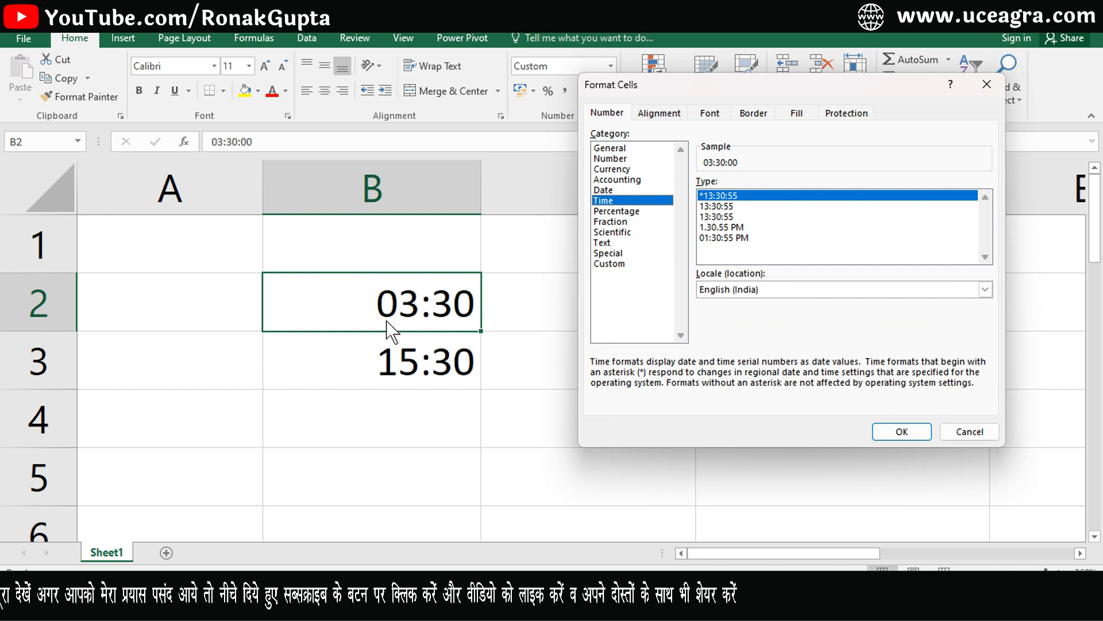
left_click(728, 228)
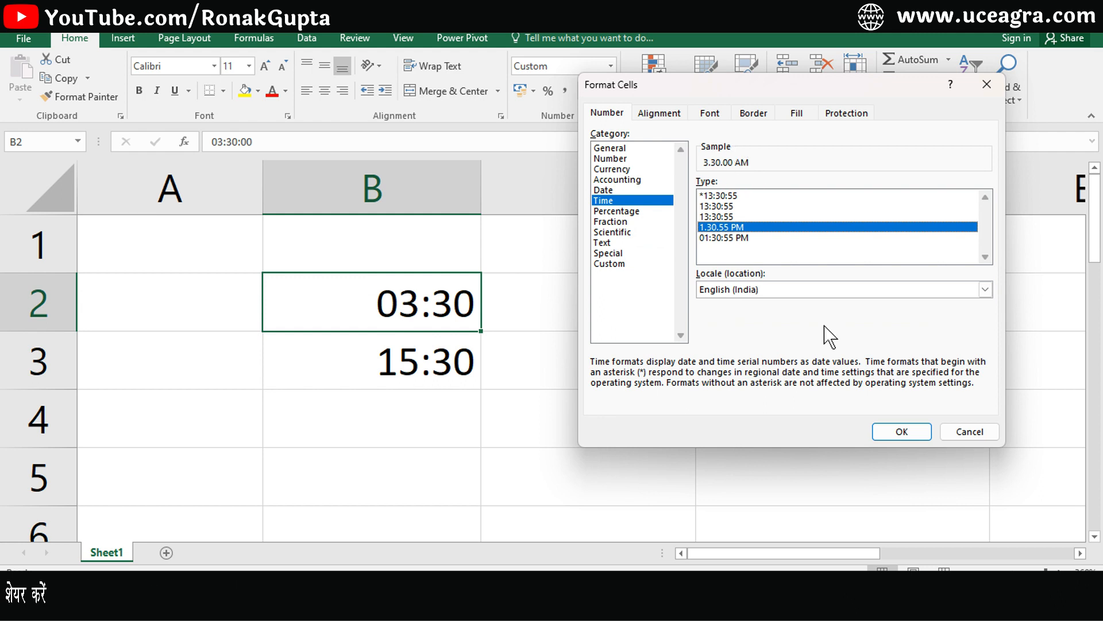
left_click(899, 431)
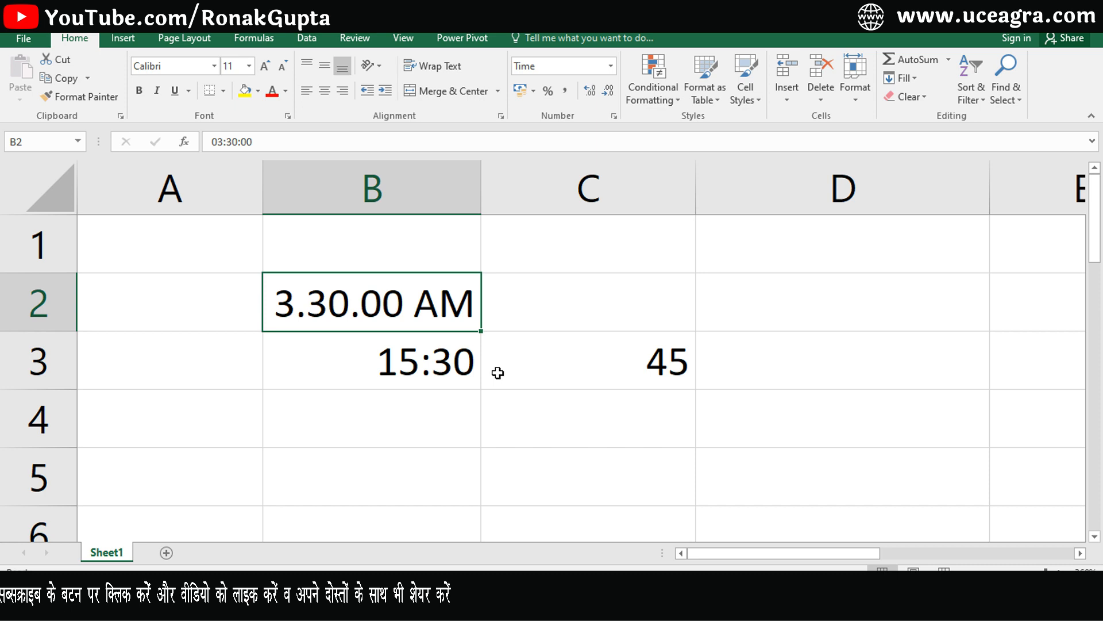
left_click(411, 360)
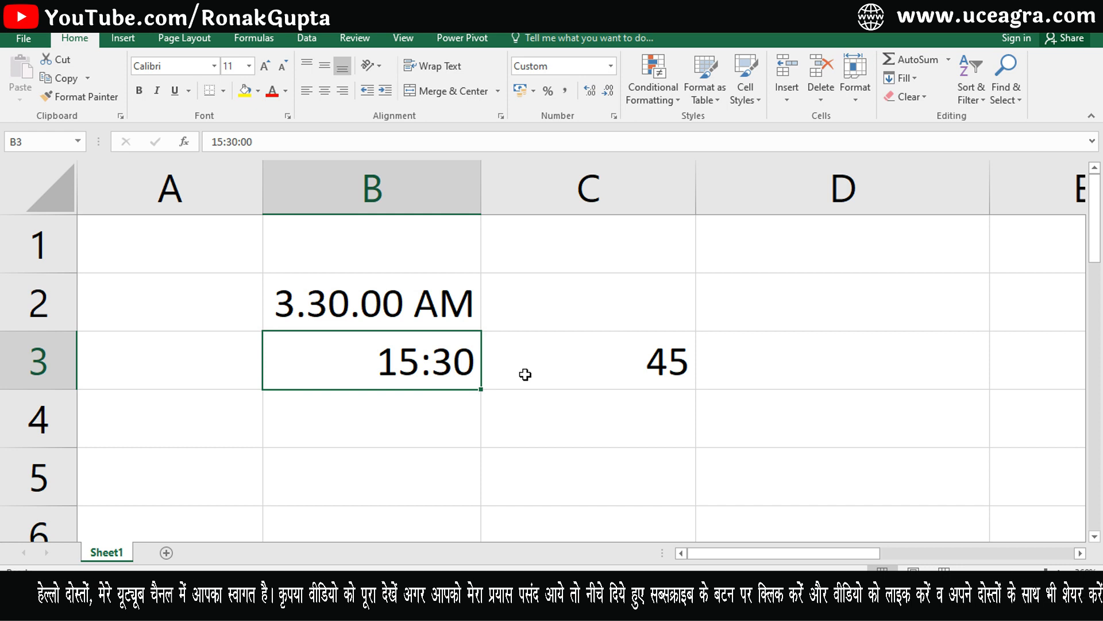
Copy B2's 12-hour time format onto B3 so it reads 3.30.00 PM.
left_click(400, 318)
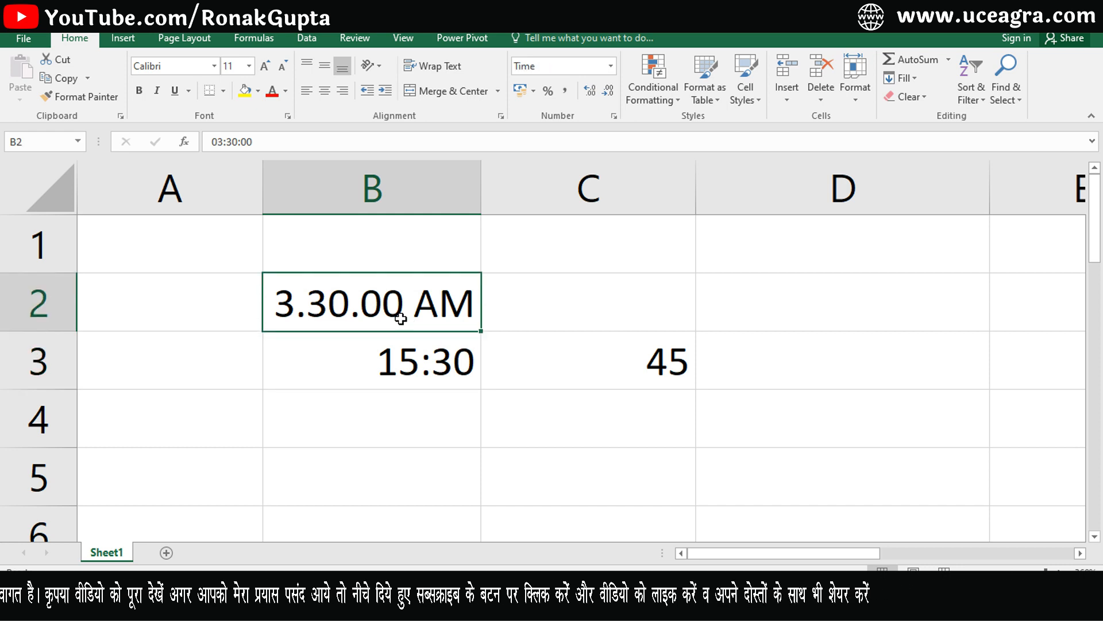
left_click(76, 99)
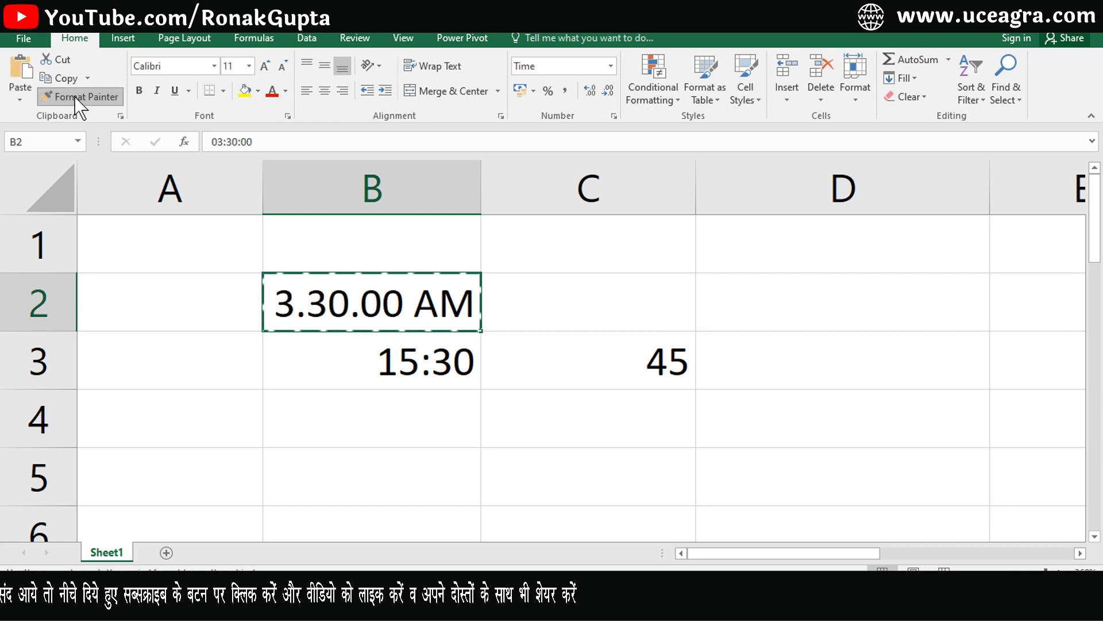
left_click(381, 358)
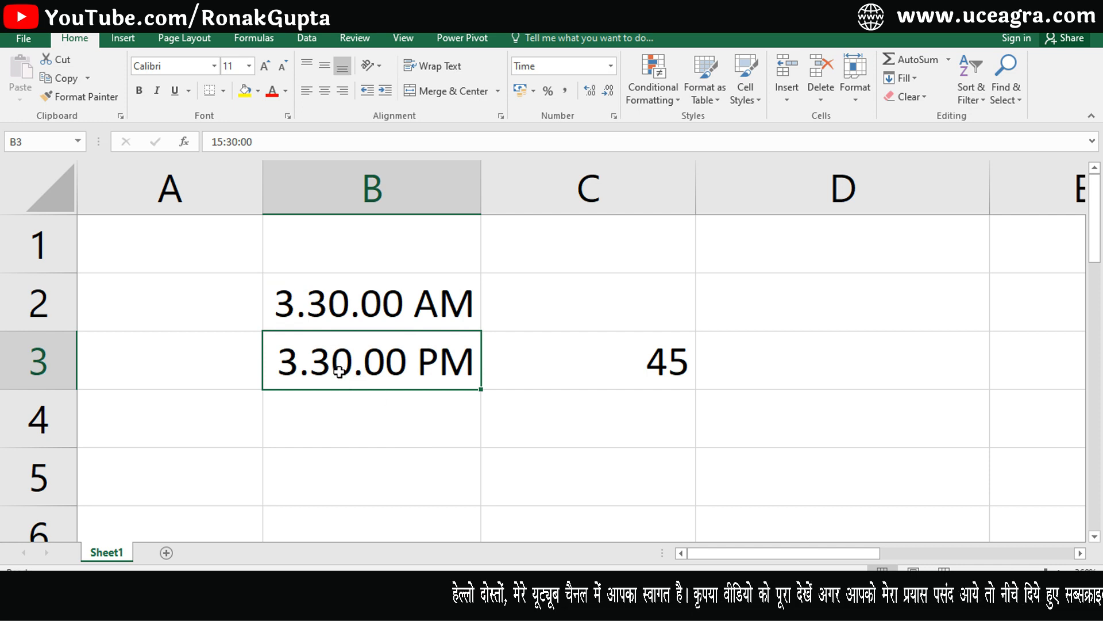
Compare the stored time values of B2 and B3.
left_click(347, 305)
left_click(345, 356)
left_click(347, 309)
left_click(350, 372)
left_click(353, 310)
left_click(356, 374)
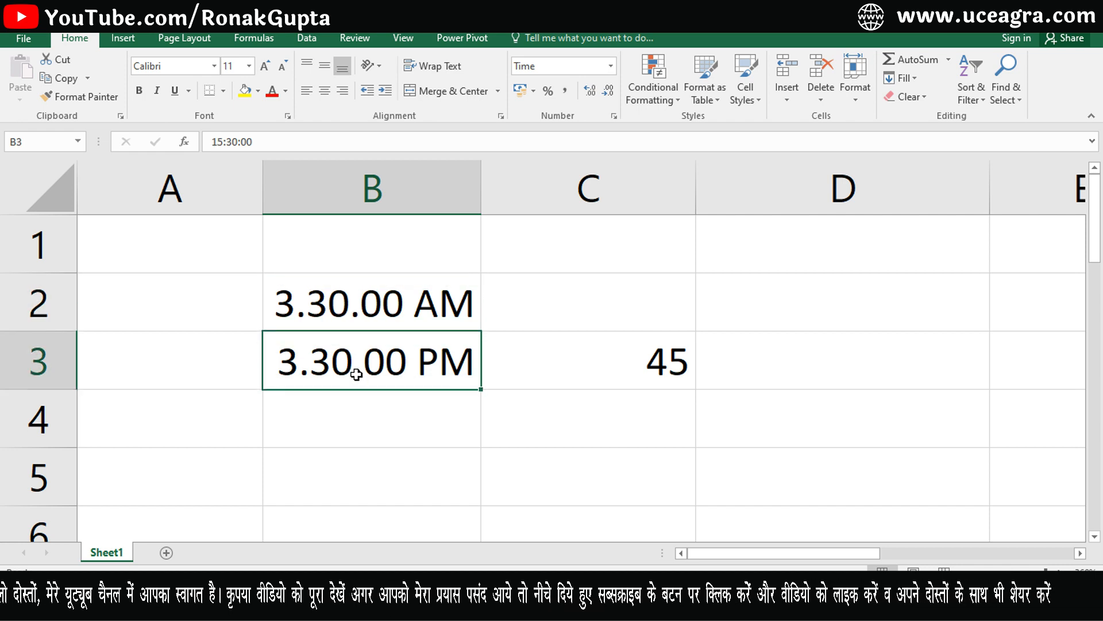
left_click(374, 423)
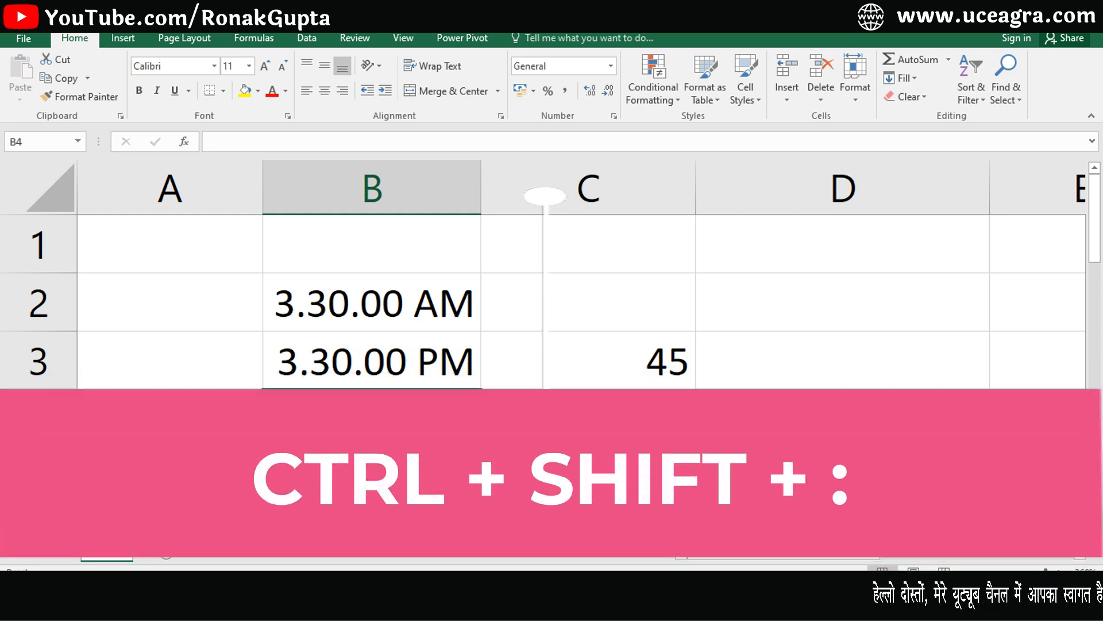
Put the current time in B4 in B3's 12-hour format, widening column B to show 12.36.00 AM.
key("ctrl+shift+semicolon")
key("ctrl+Return")
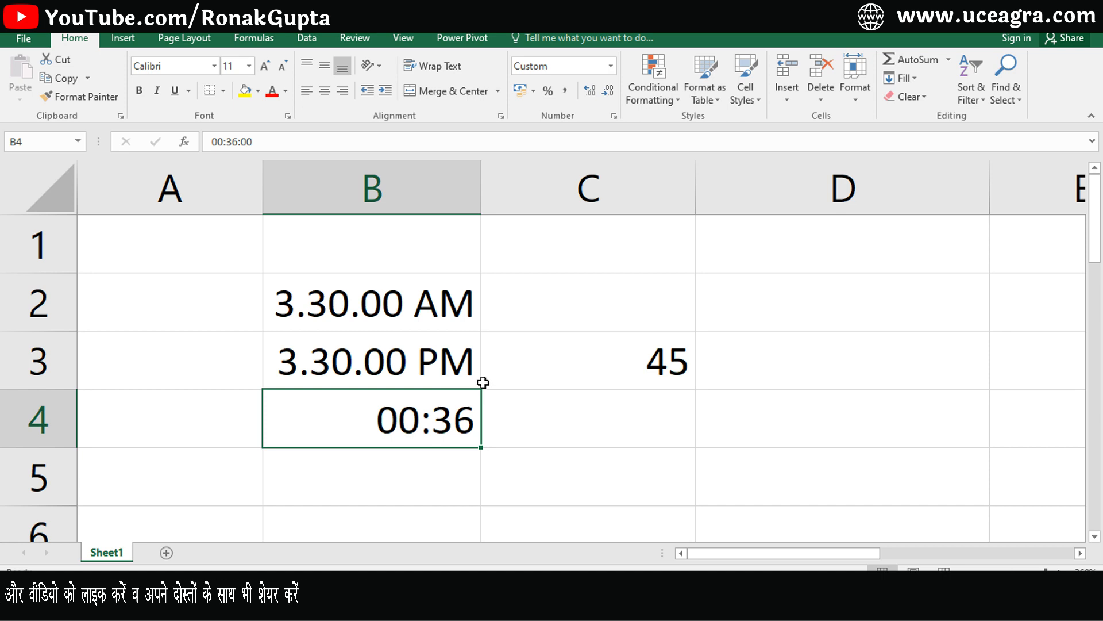
left_click(394, 362)
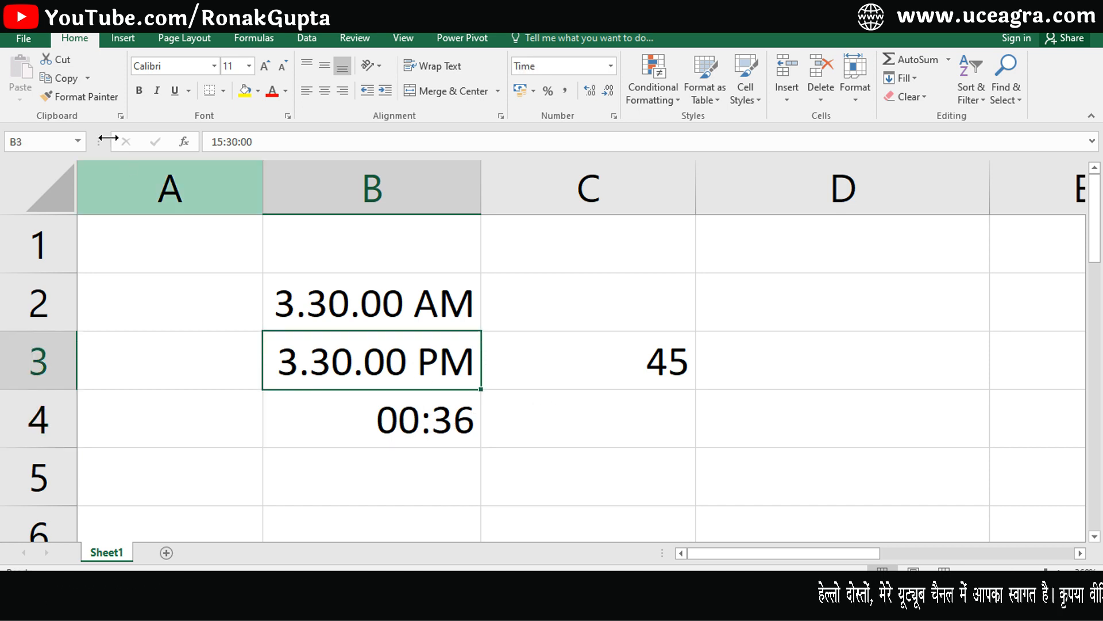
left_click(86, 96)
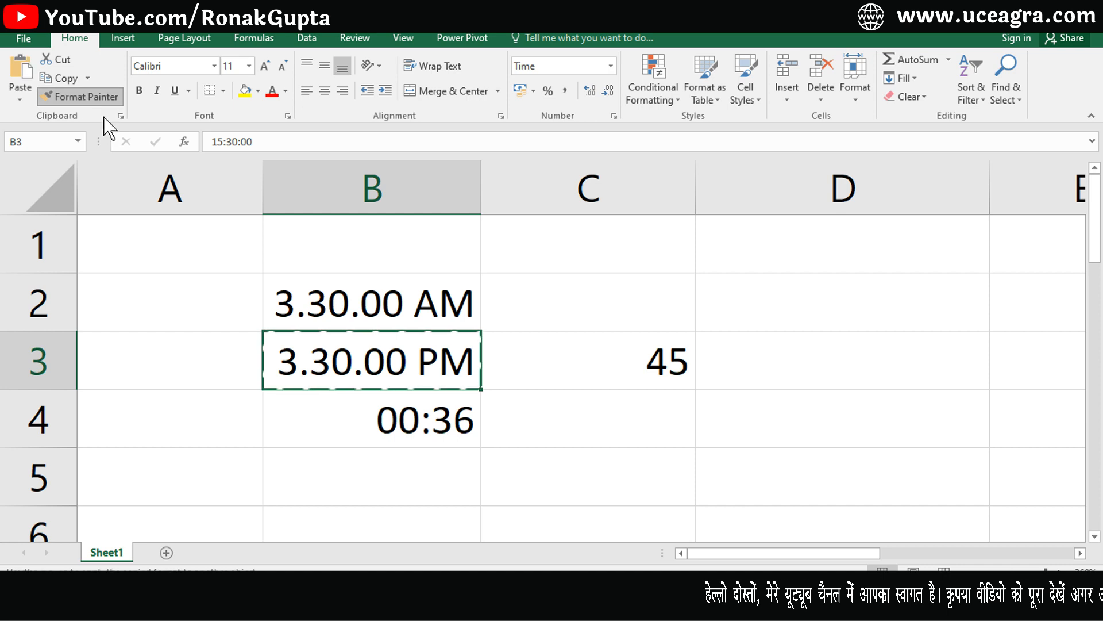
left_click(422, 428)
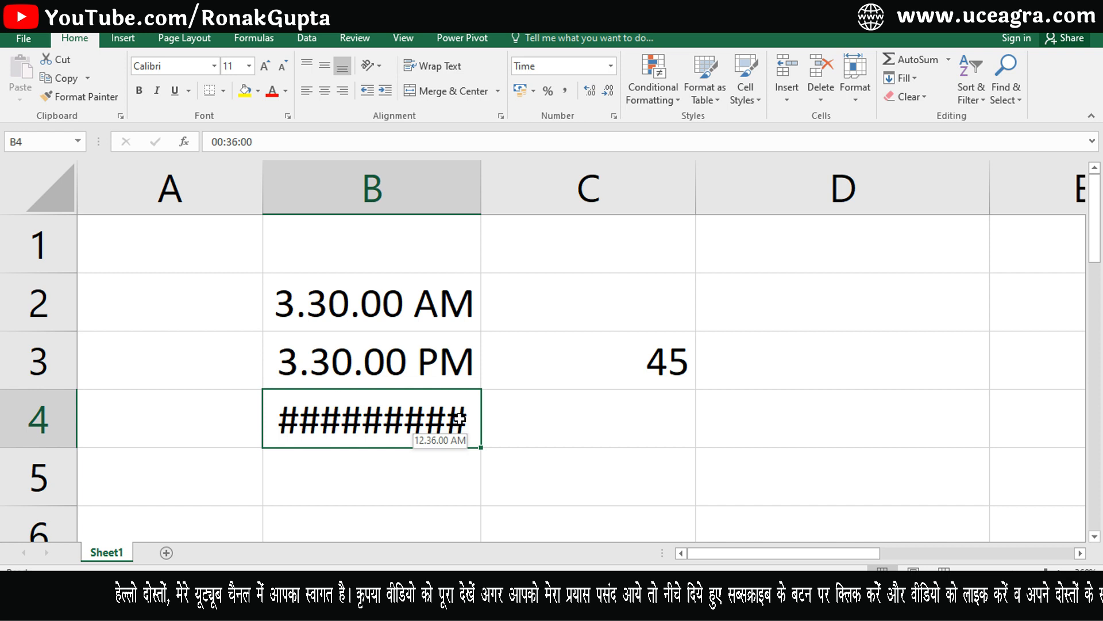
left_click_drag(479, 200, 502, 204)
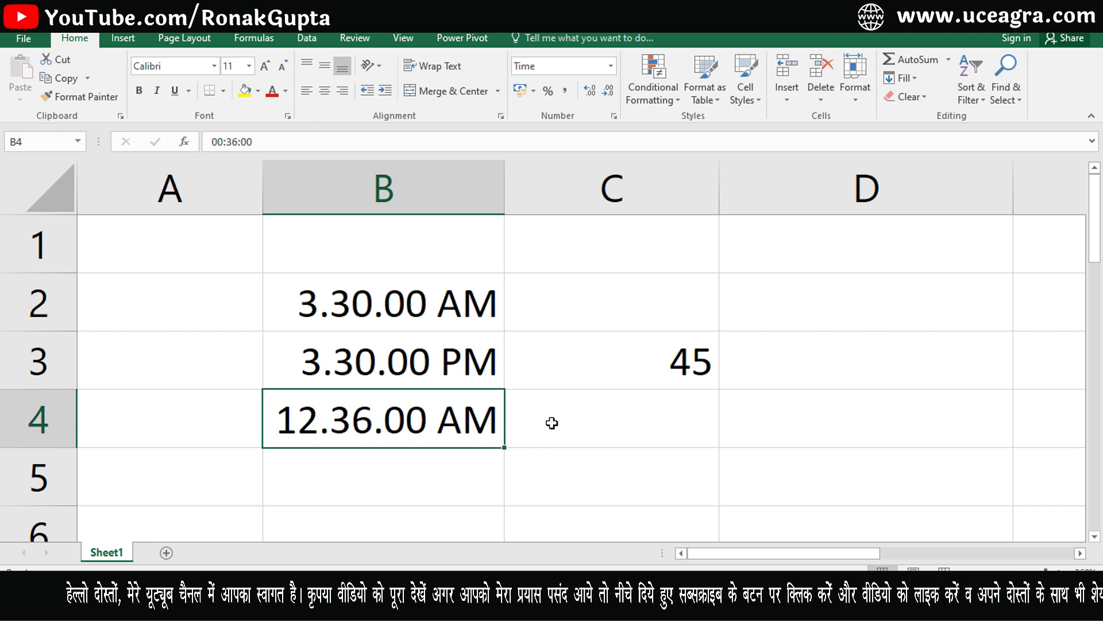
Enter 12:45 am in D2 so it becomes a real time.
left_click(753, 293)
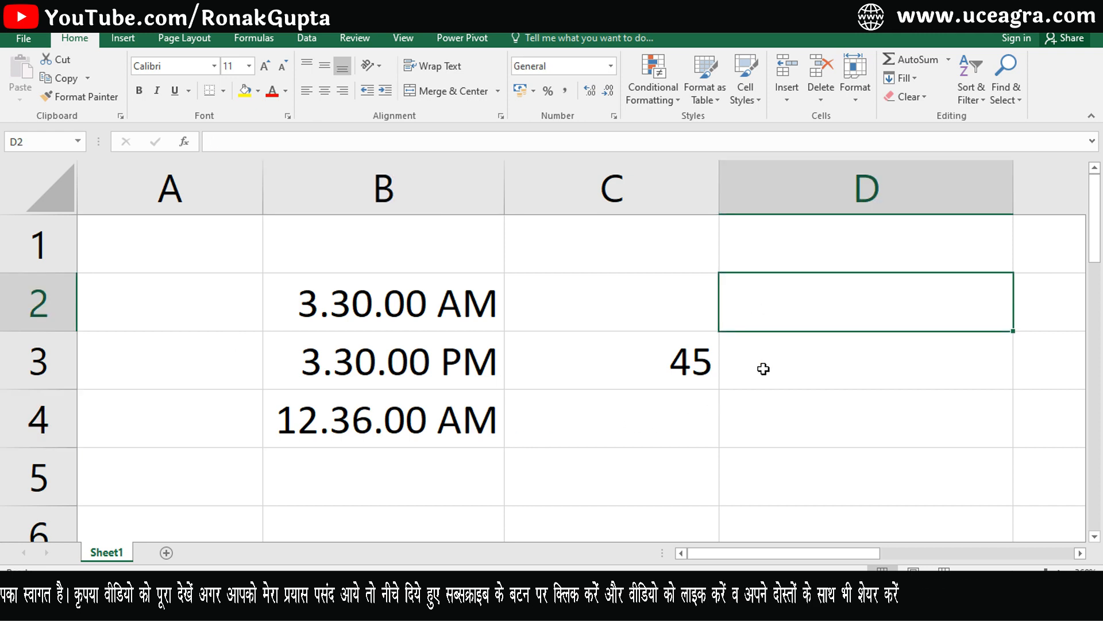
type("12")
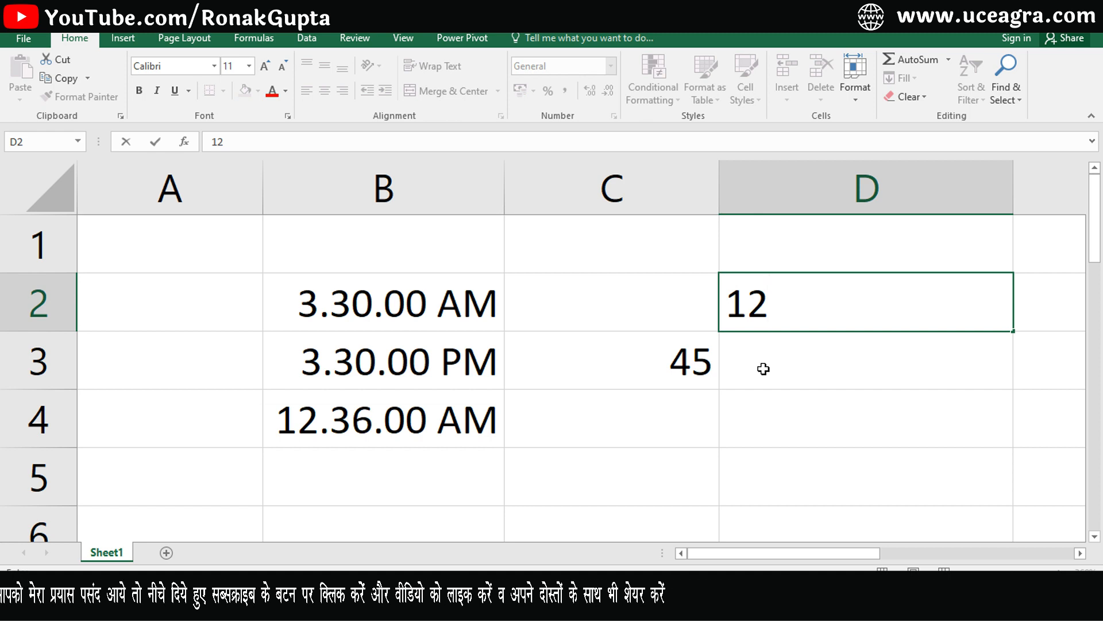
type(":45")
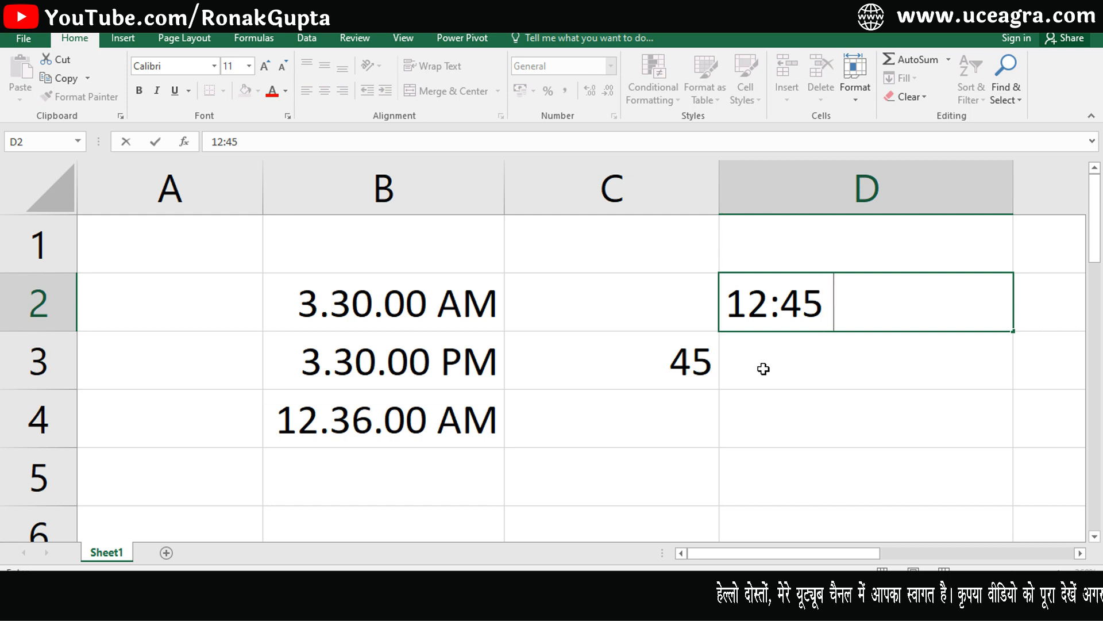
type("am")
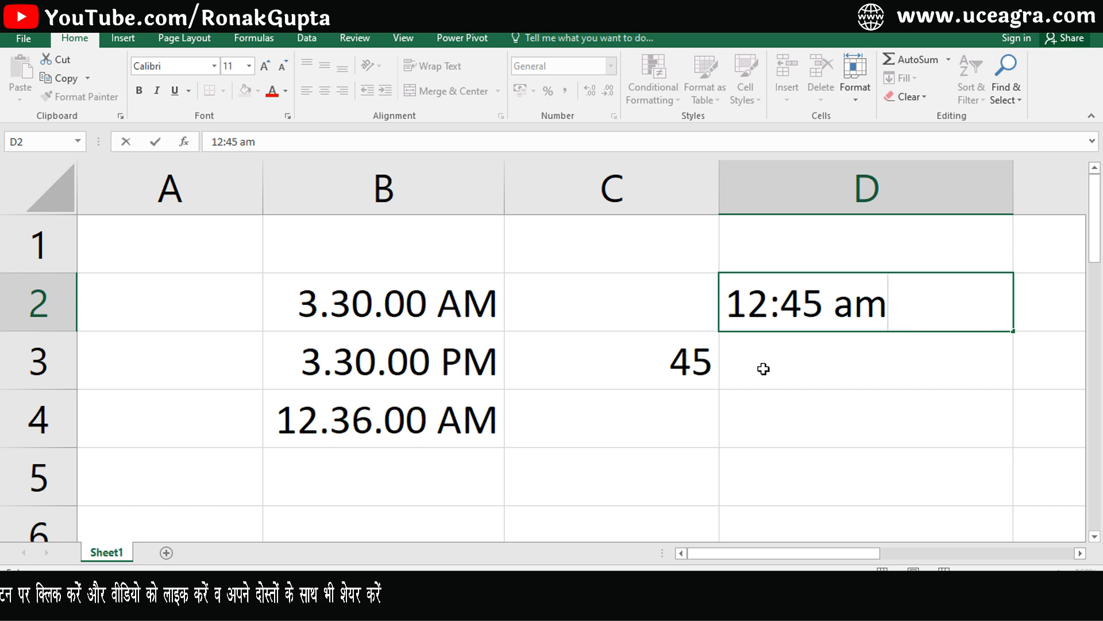
key("Return")
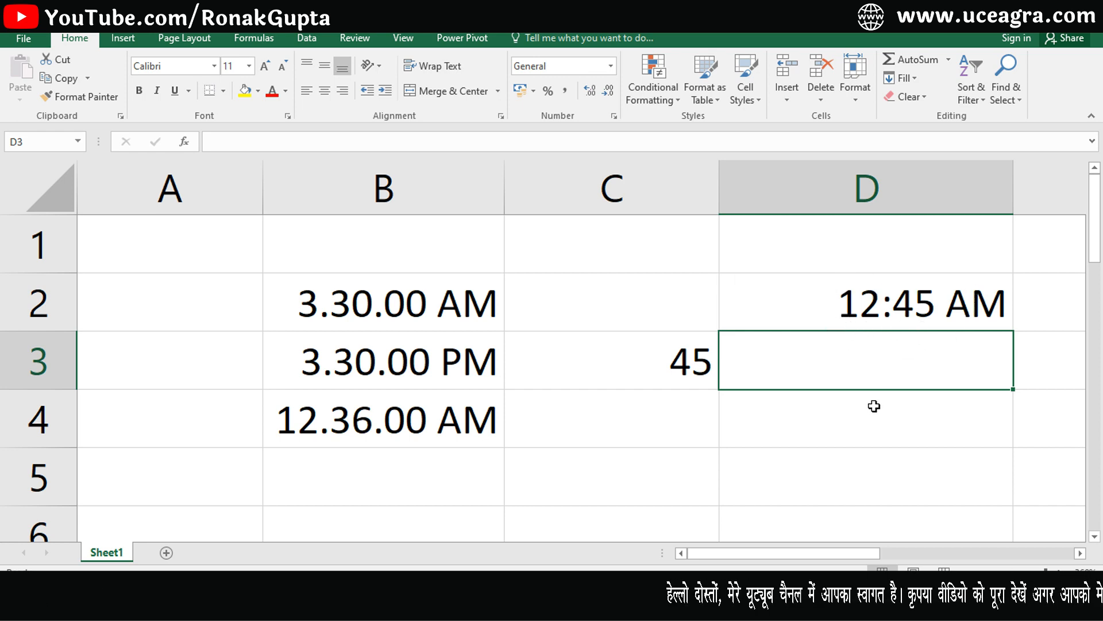
Enter 12:45am without a space in D3, which stays left-aligned text.
type("12")
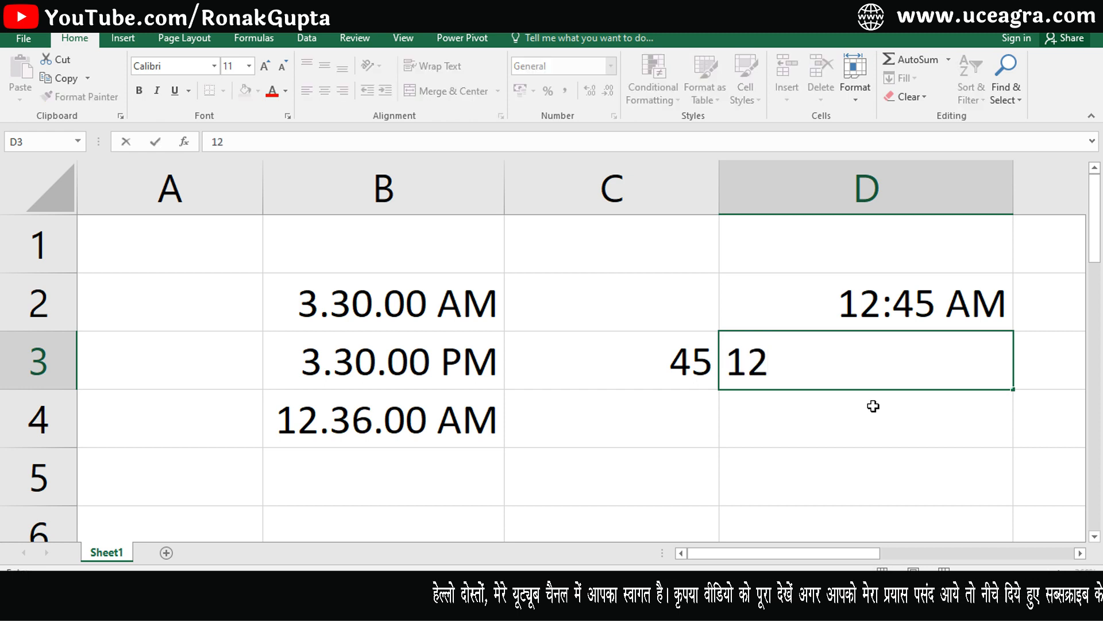
type(":45am")
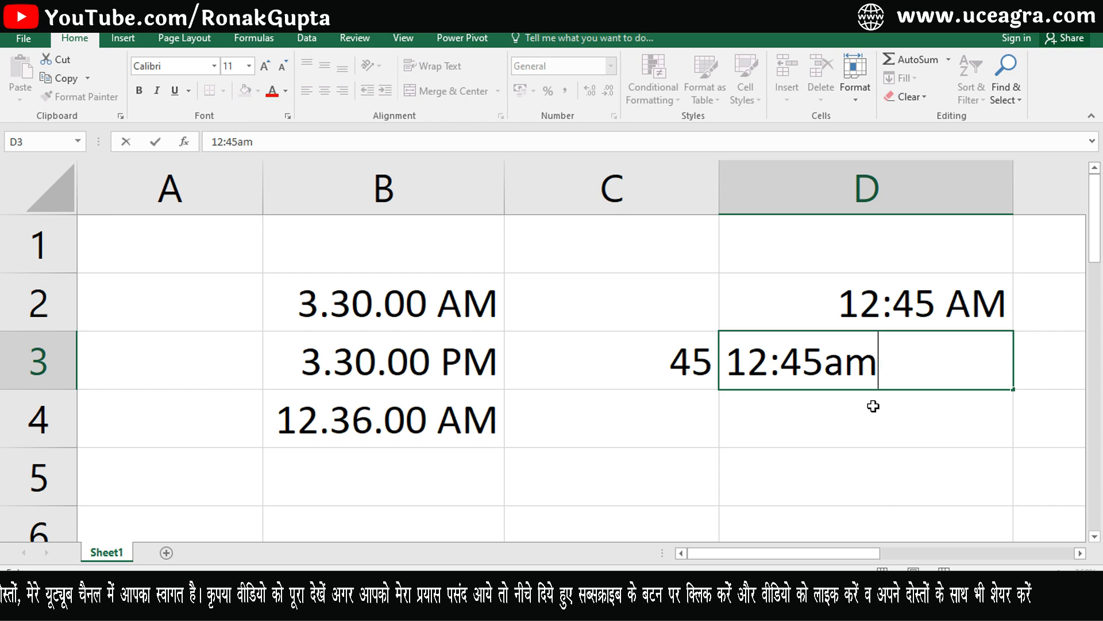
key("Return")
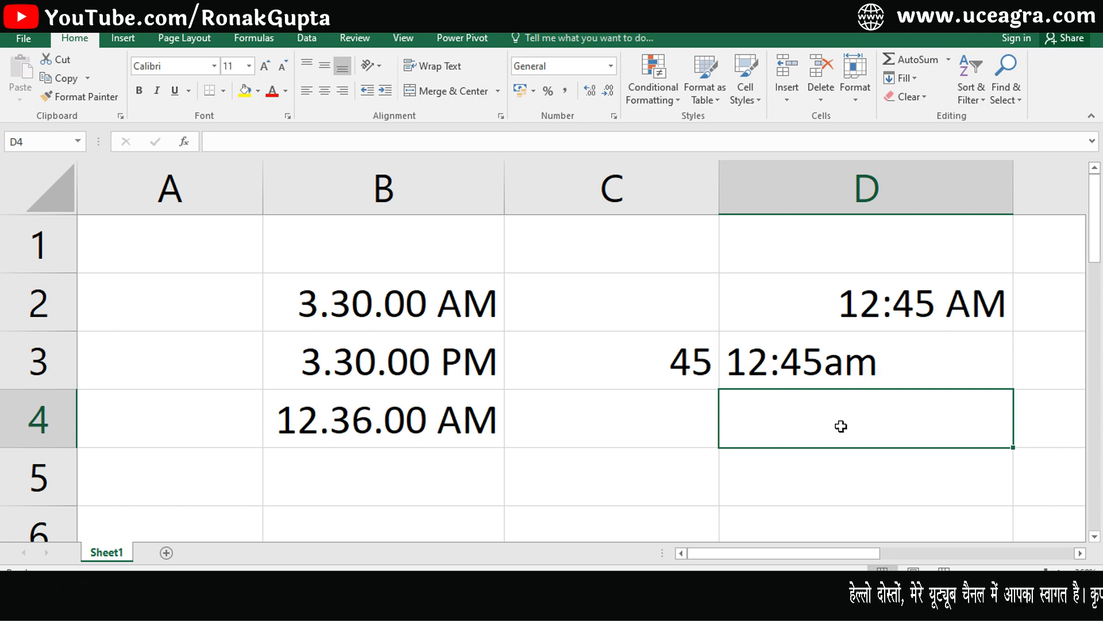
left_click(598, 370)
left_click(721, 423)
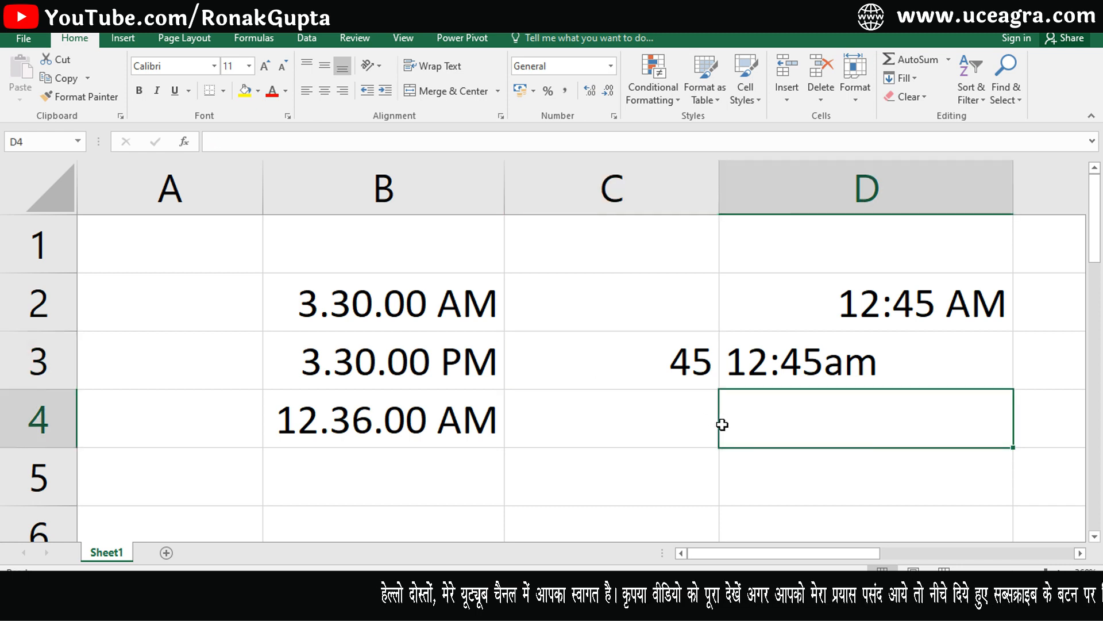
Show all entries as General serial numbers like 0.14583333, then delete them.
key("ctrl+a")
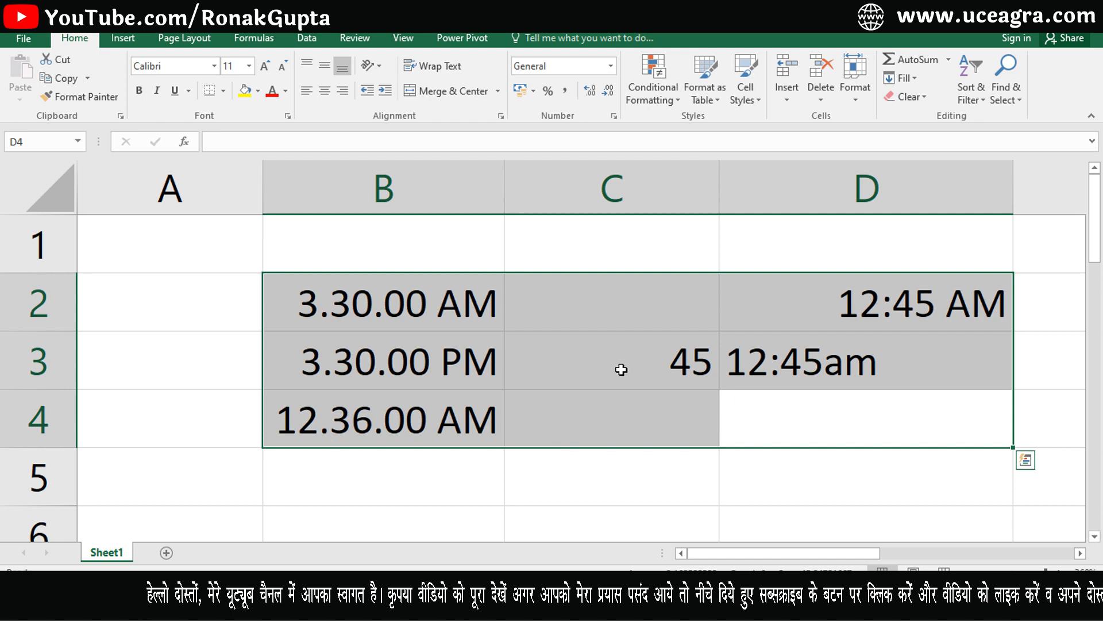
key("ctrl+shift+asciitilde")
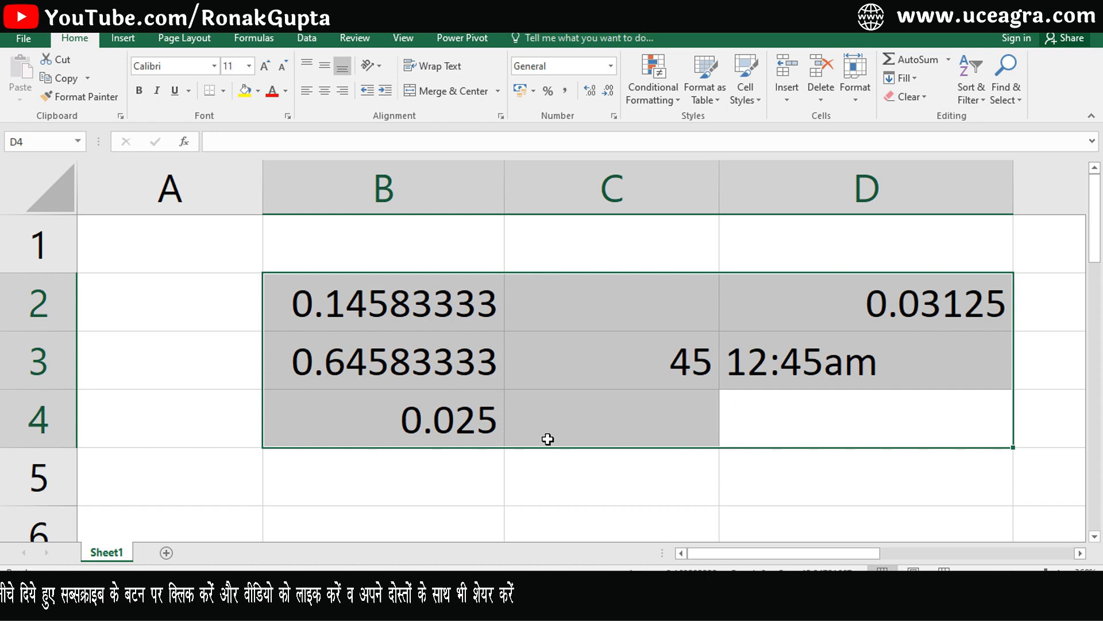
key("Delete")
left_click(374, 362)
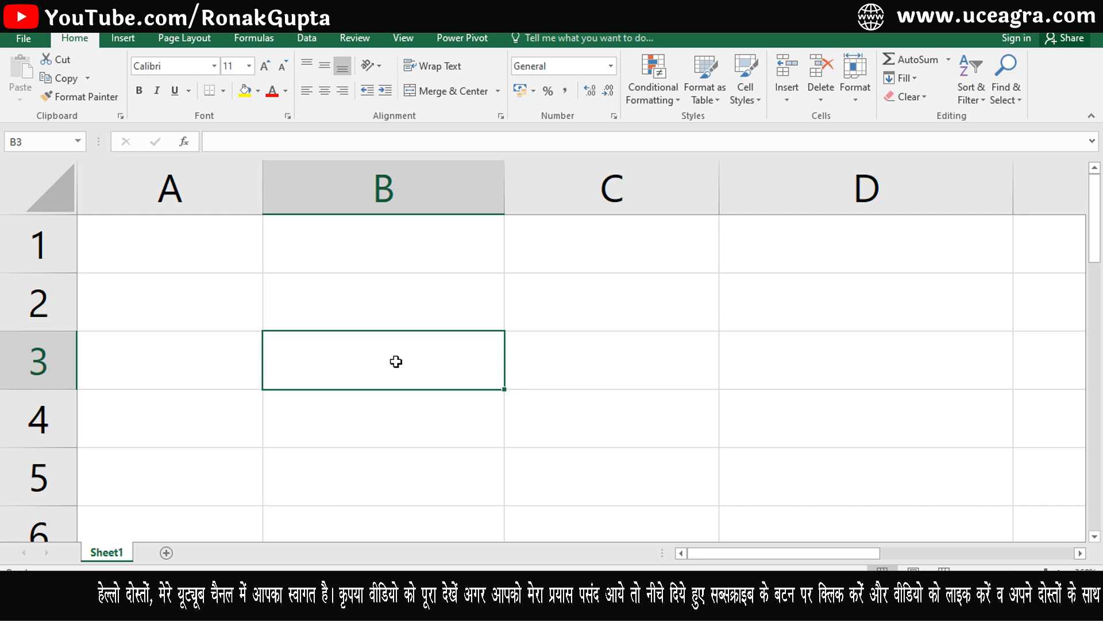
Enter the number 10 in B3.
type("10")
key("Return")
left_click(396, 362)
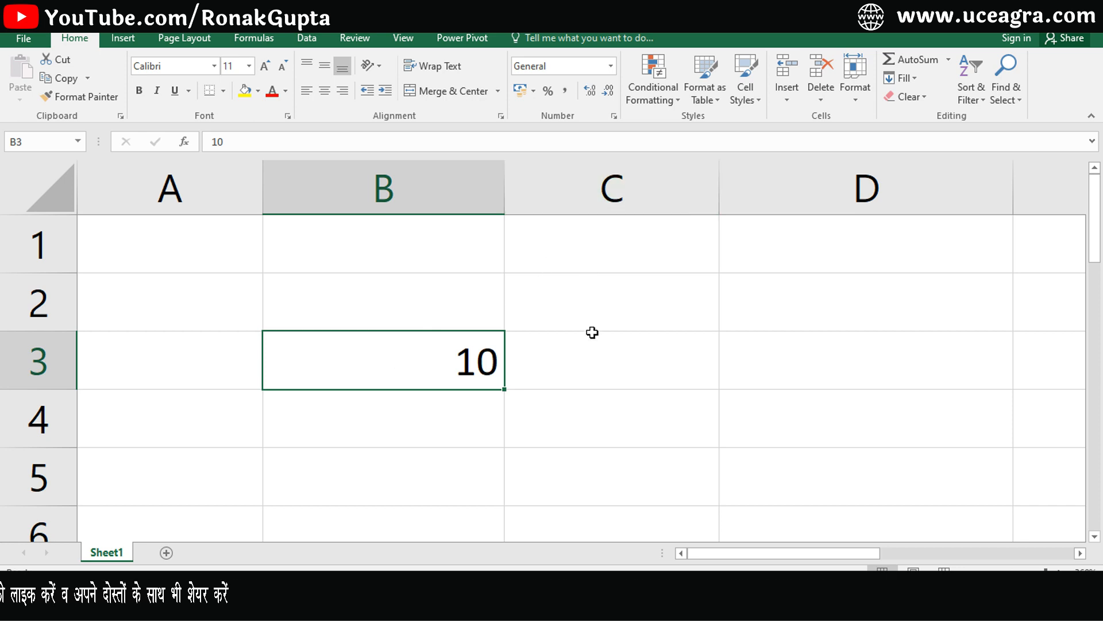
Format B3 as Percentage to see 1000.00%, then return it to General 10.
key("ctrl+1")
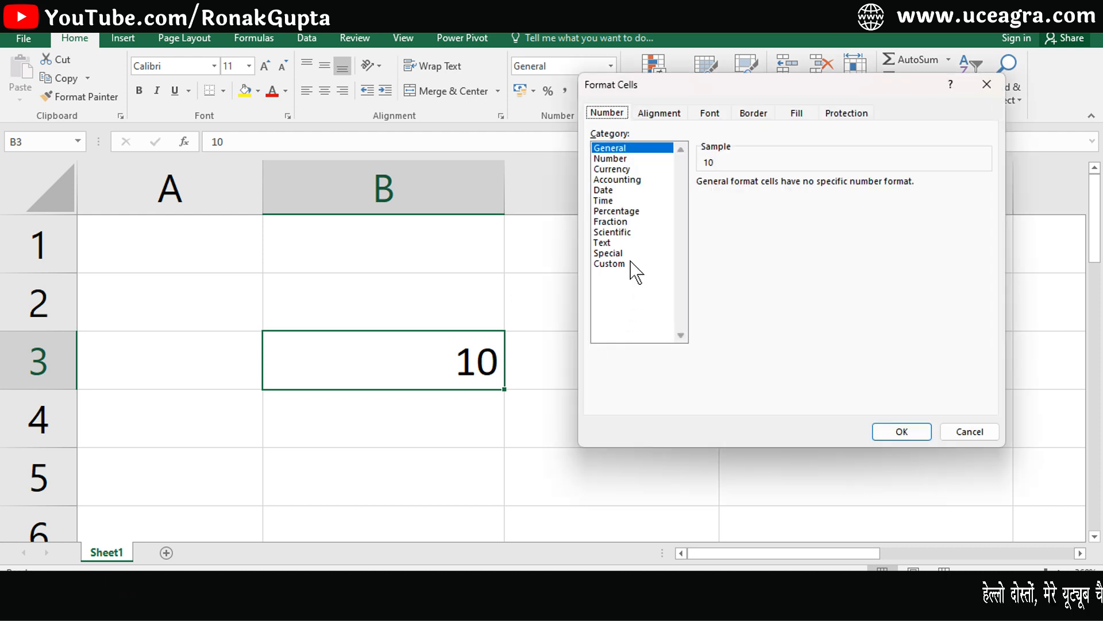
left_click(607, 211)
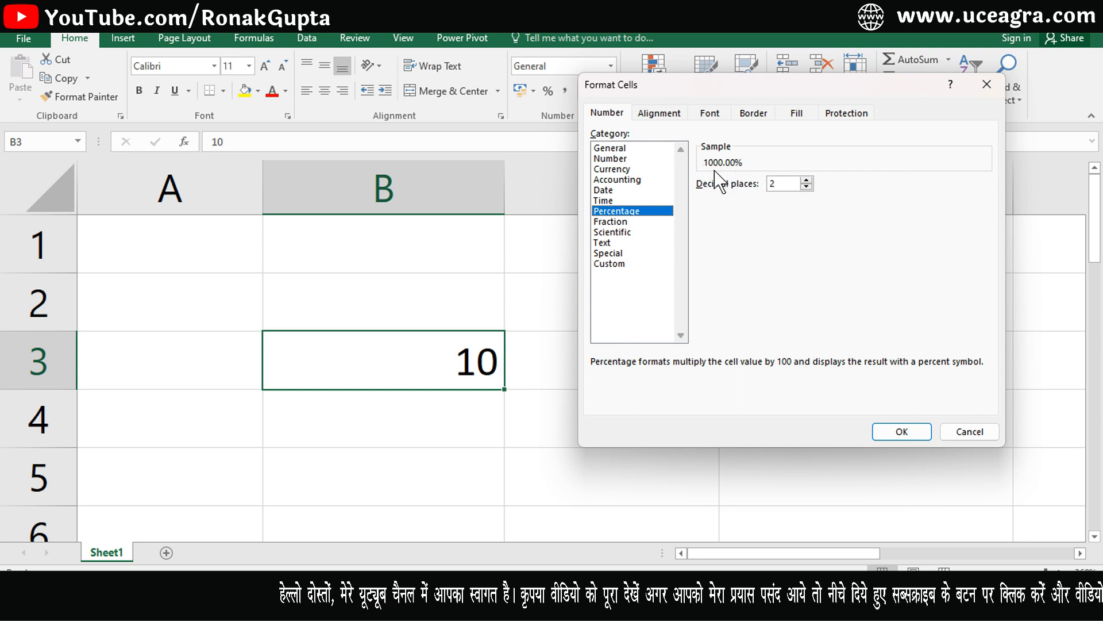
left_click(901, 432)
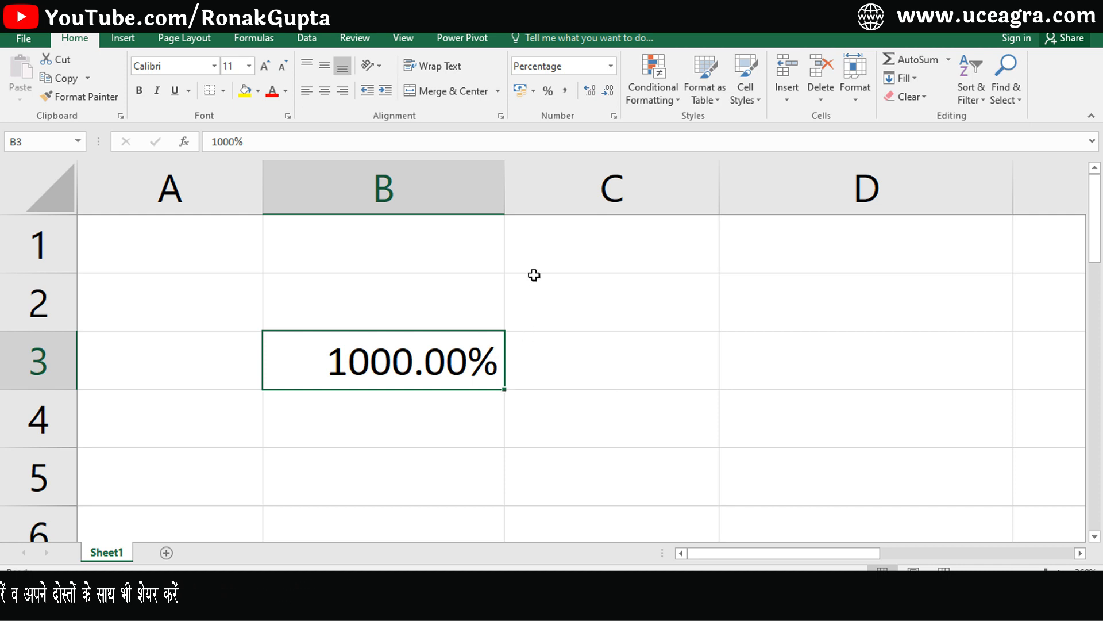
key("ctrl+1")
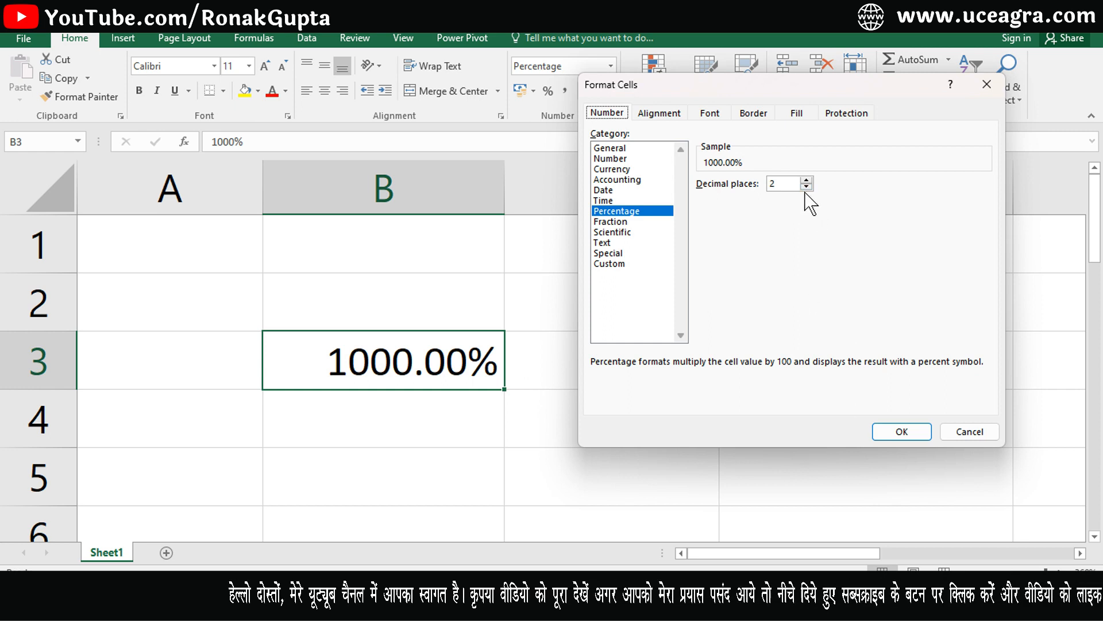
left_click(970, 435)
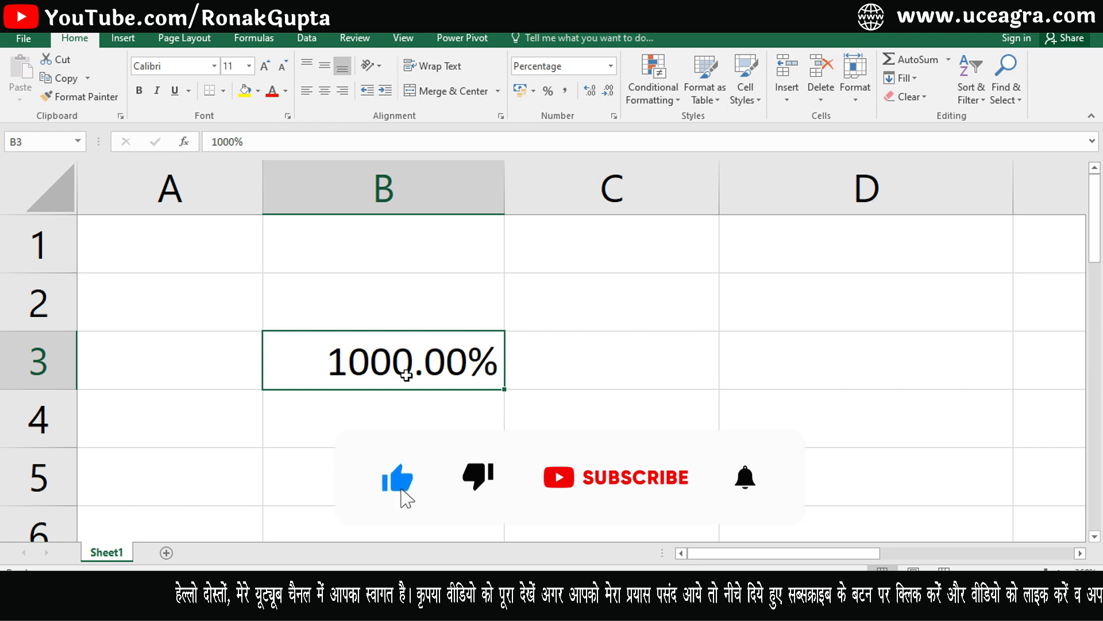
key("ctrl+shift+asciitilde")
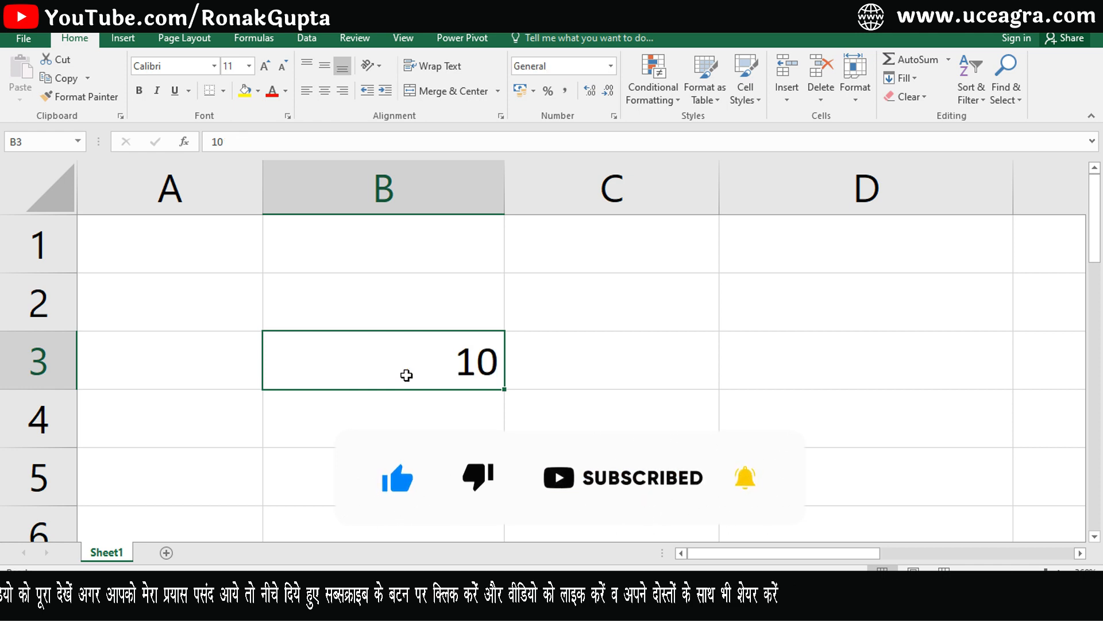
Enter 45, 32 and 85 in column B and select the numbers in B1:B4.
left_click(466, 246)
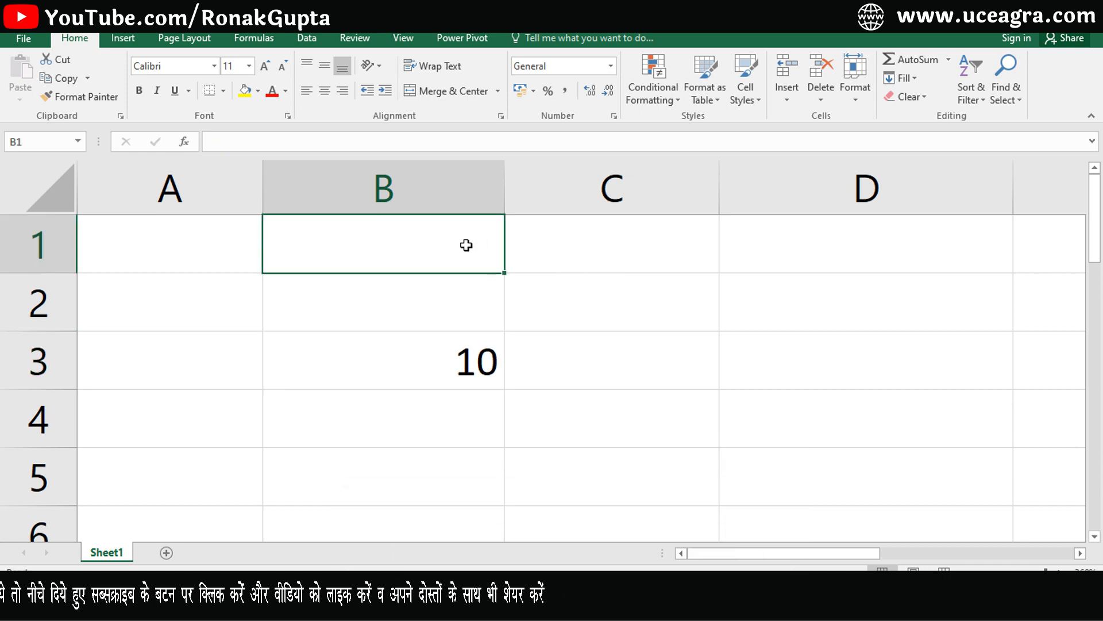
type("45")
key("Return")
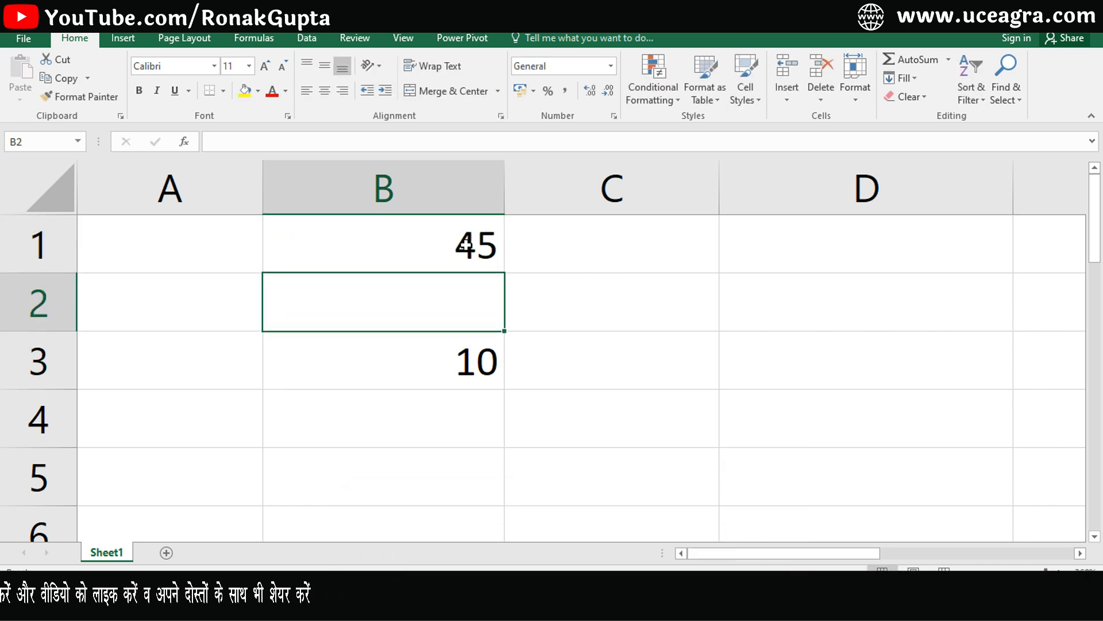
type("32")
key("Return")
key("Return")
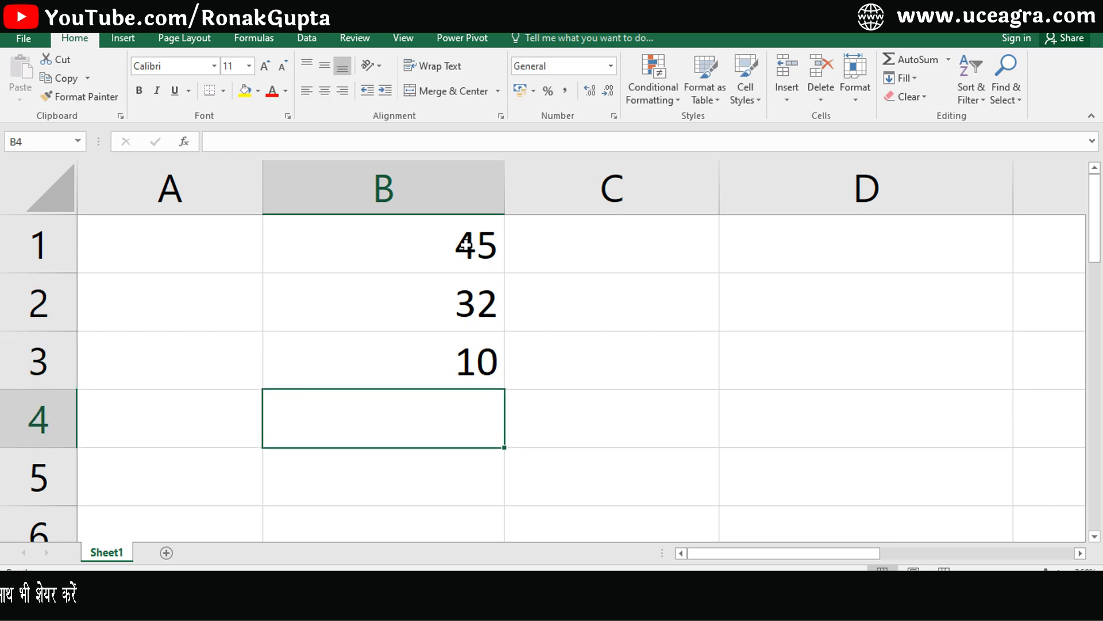
type("85")
key("Return")
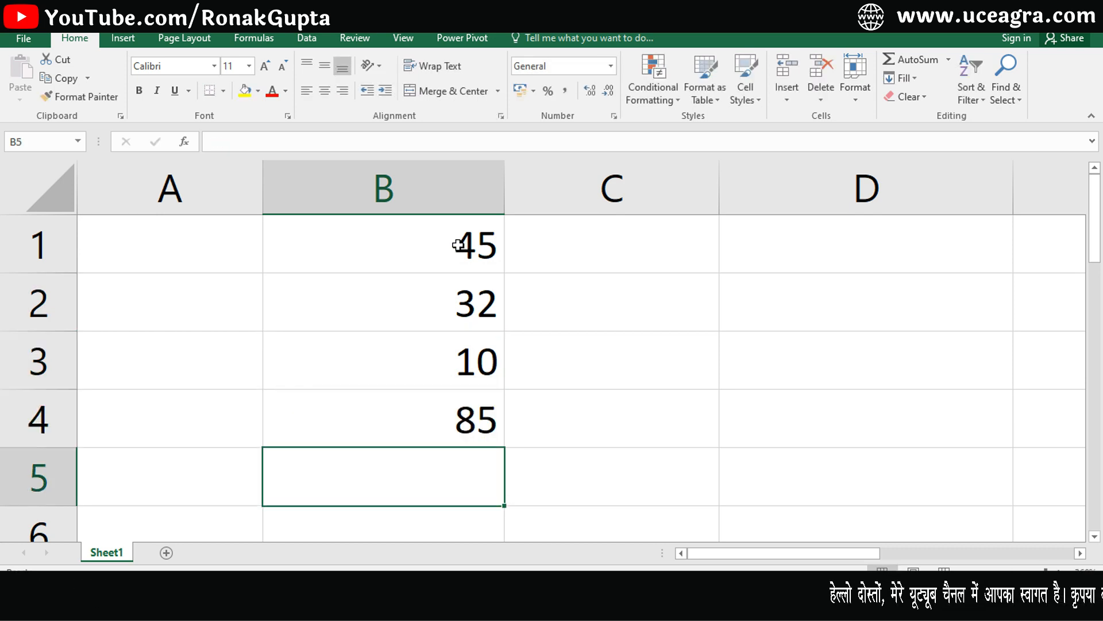
left_click(466, 245)
left_click_drag(460, 248, 457, 419)
left_click_drag(420, 246, 422, 433)
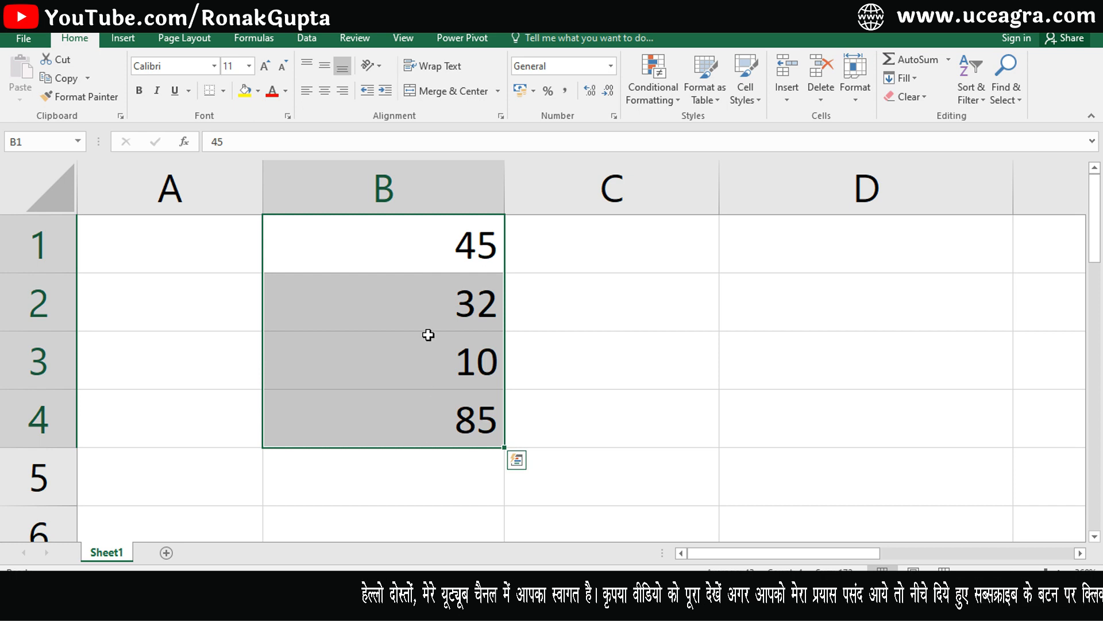
Enter the divisor 100 in cell D1.
left_click(775, 268)
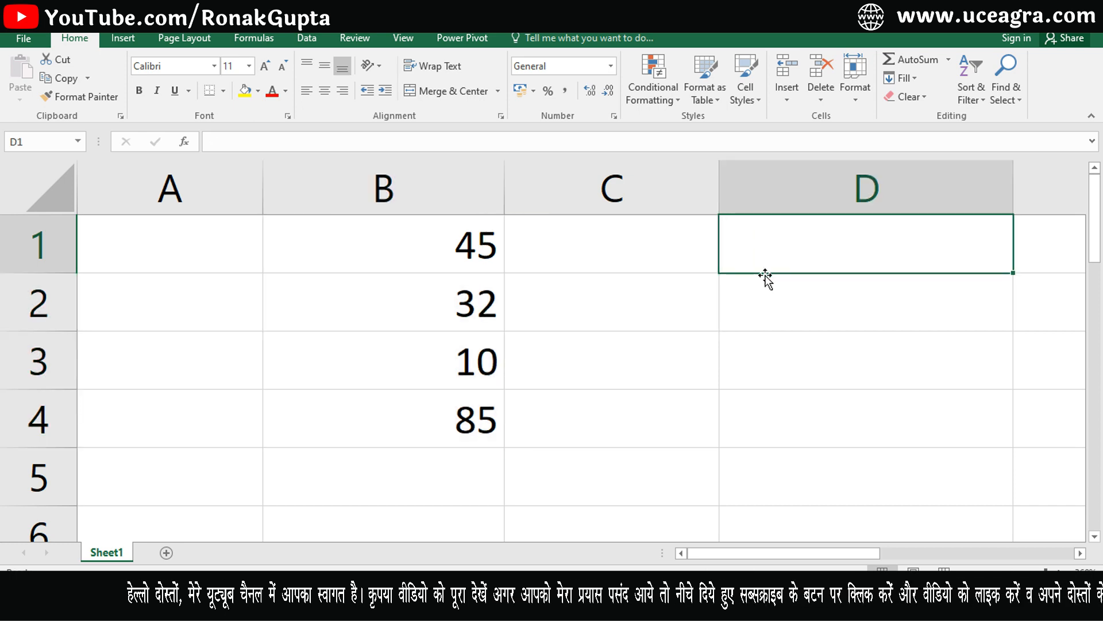
type("100")
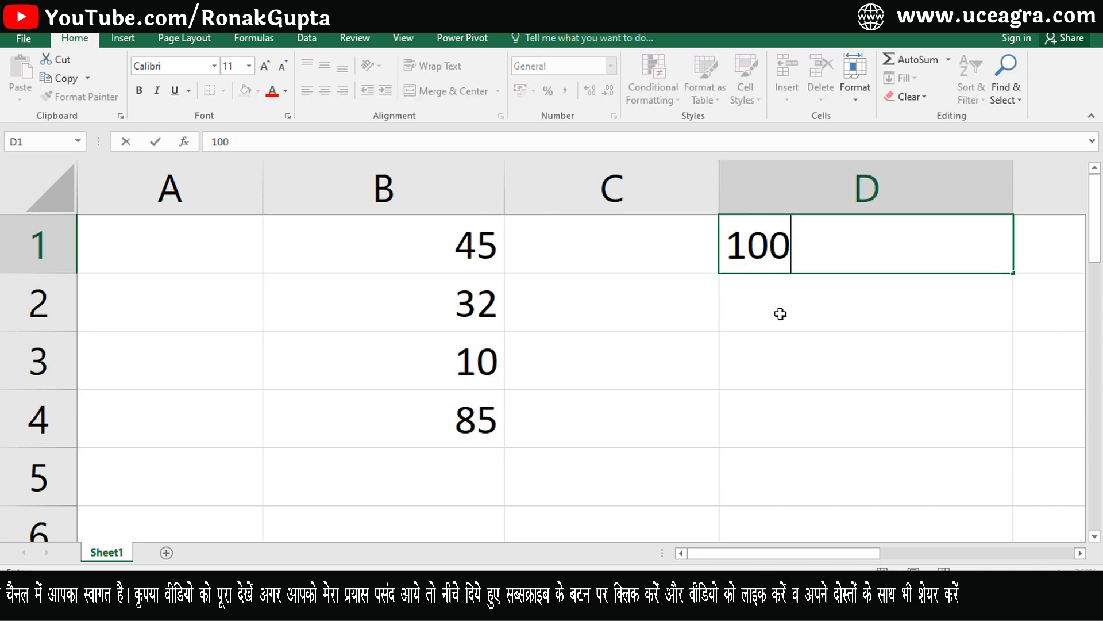
key("ctrl+Return")
key("Up")
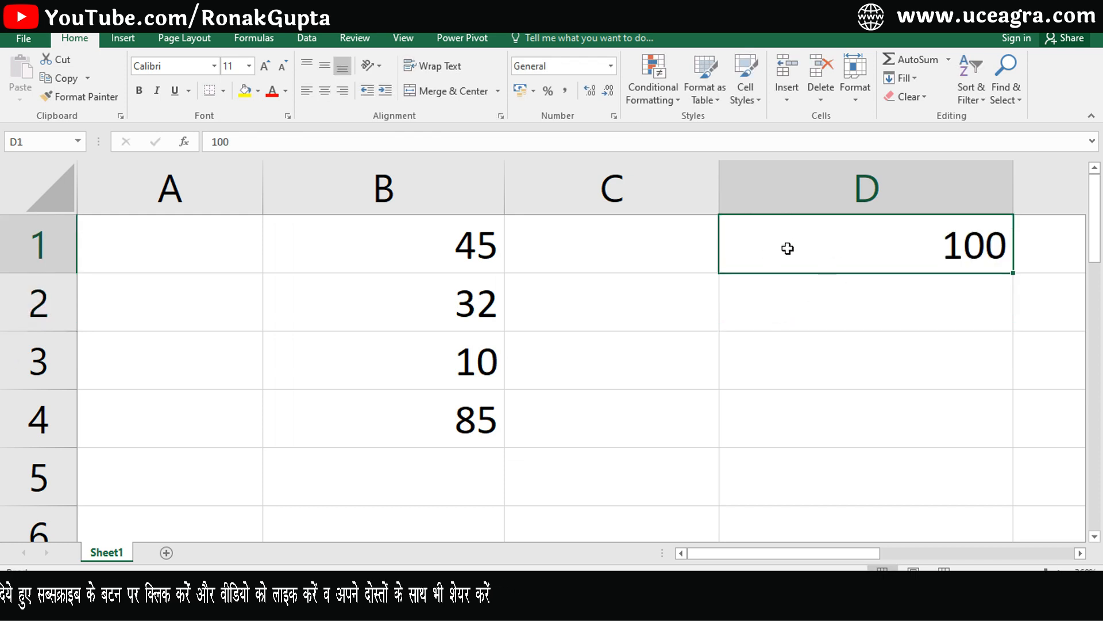
Paste Special with Divide onto B1:B4 so they read 0.45, 0.32, 0.1 and 0.85.
left_click_drag(471, 244, 469, 445)
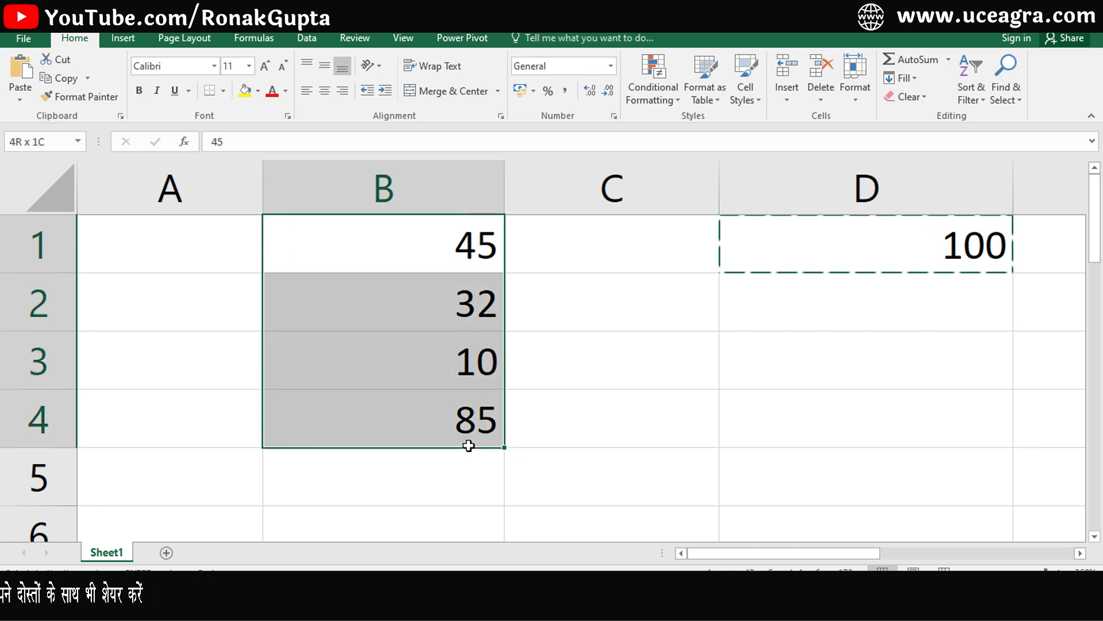
right_click(392, 293)
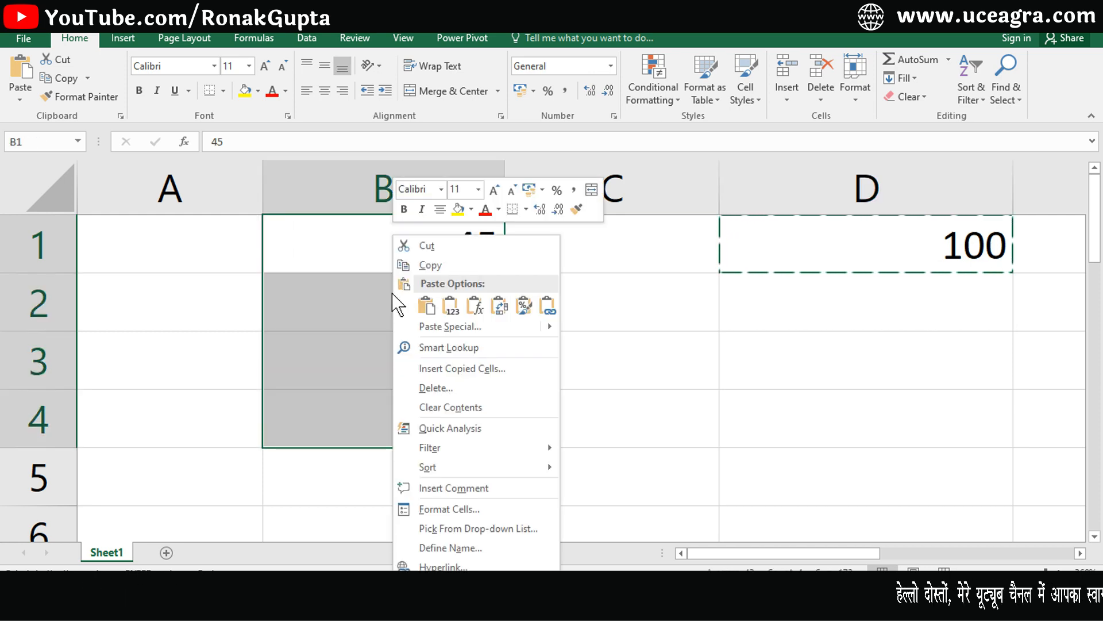
left_click(429, 329)
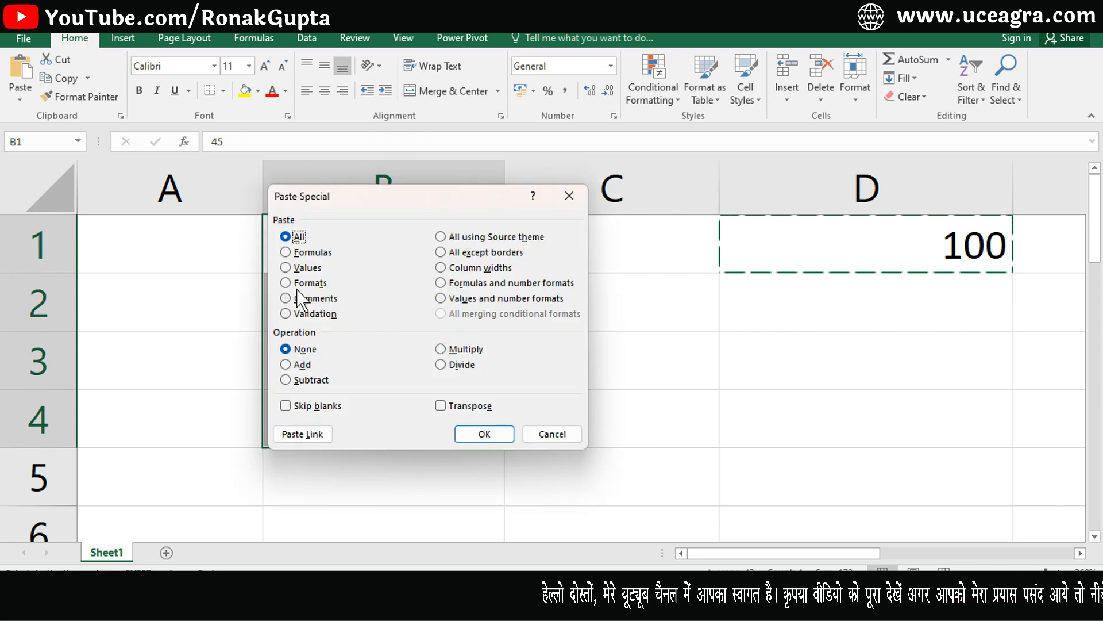
left_click(440, 364)
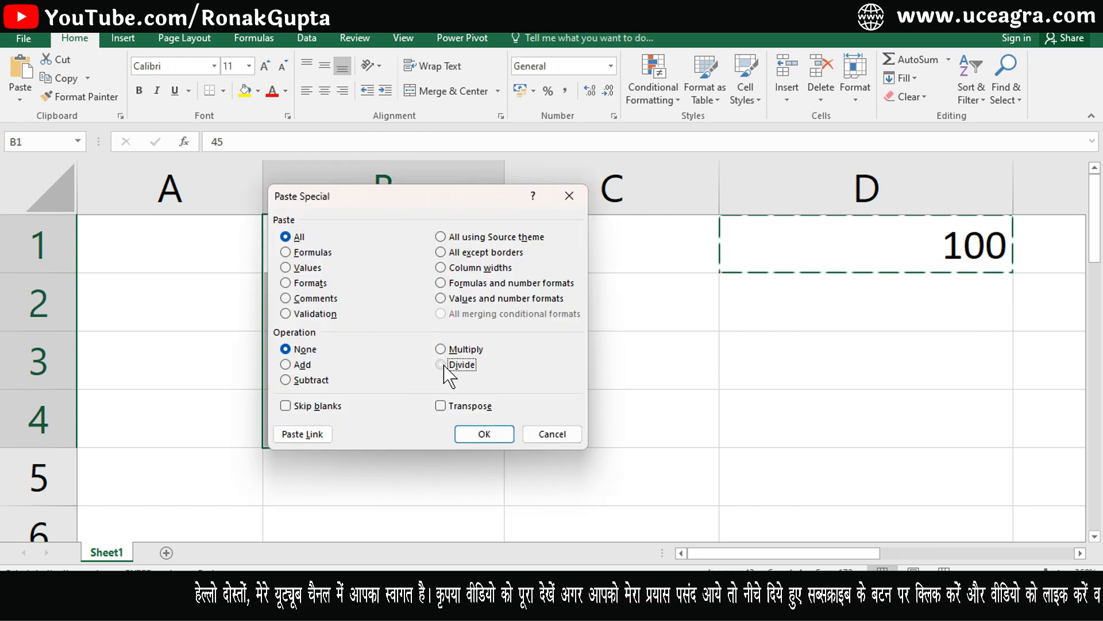
left_click(485, 434)
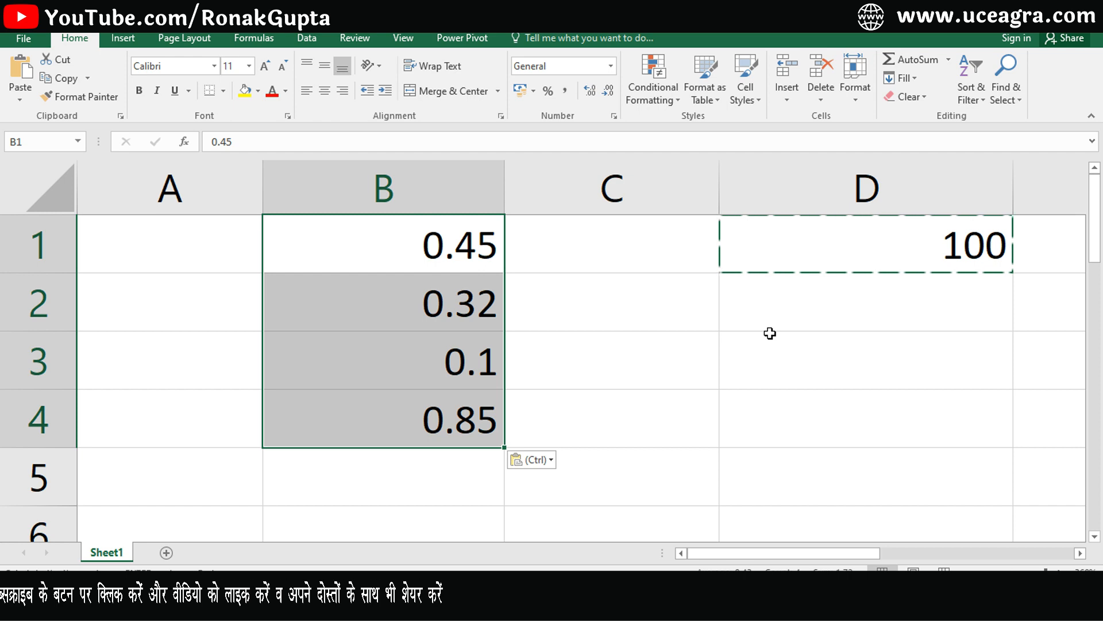
key("Escape")
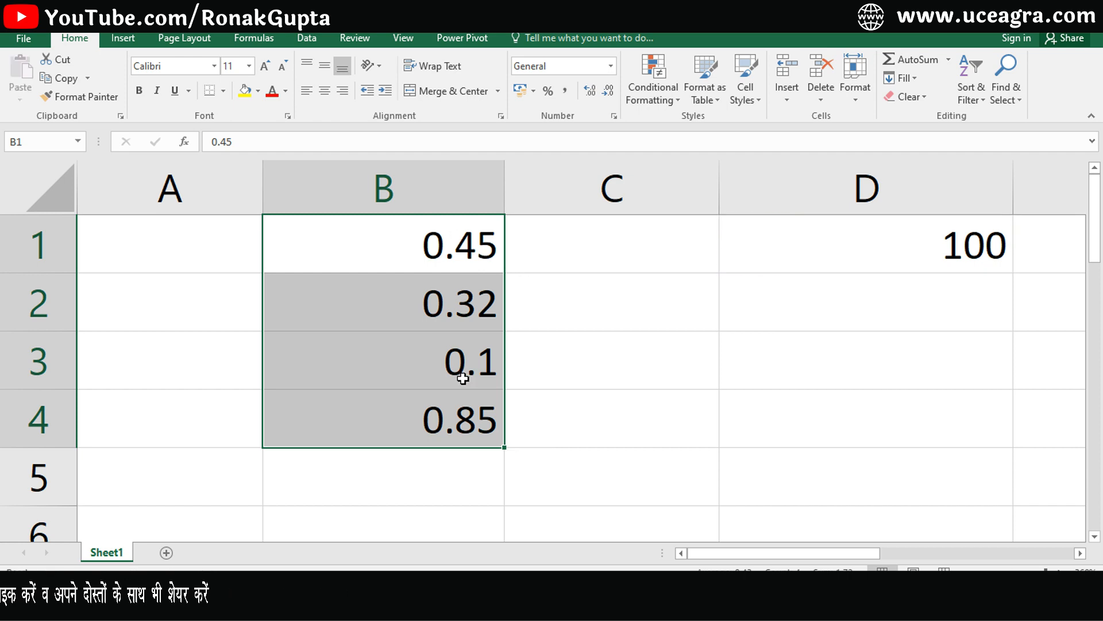
Format B1:B4 as Percentage with 0 decimal places, showing 45%, 32%, 10% and 85%.
key("ctrl+1")
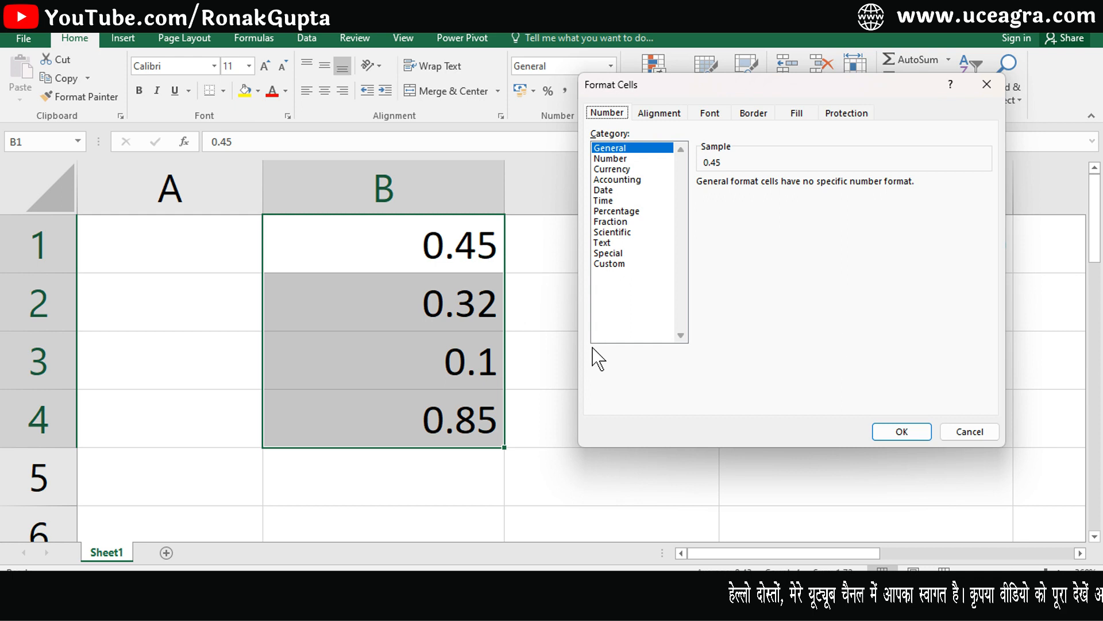
left_click(616, 211)
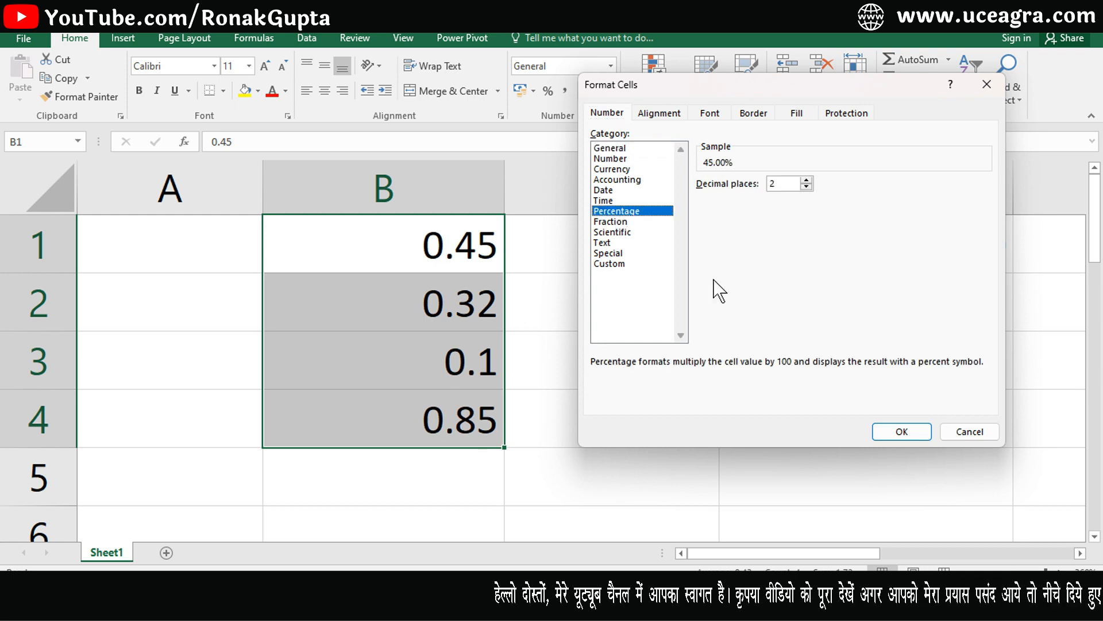
left_click(888, 432)
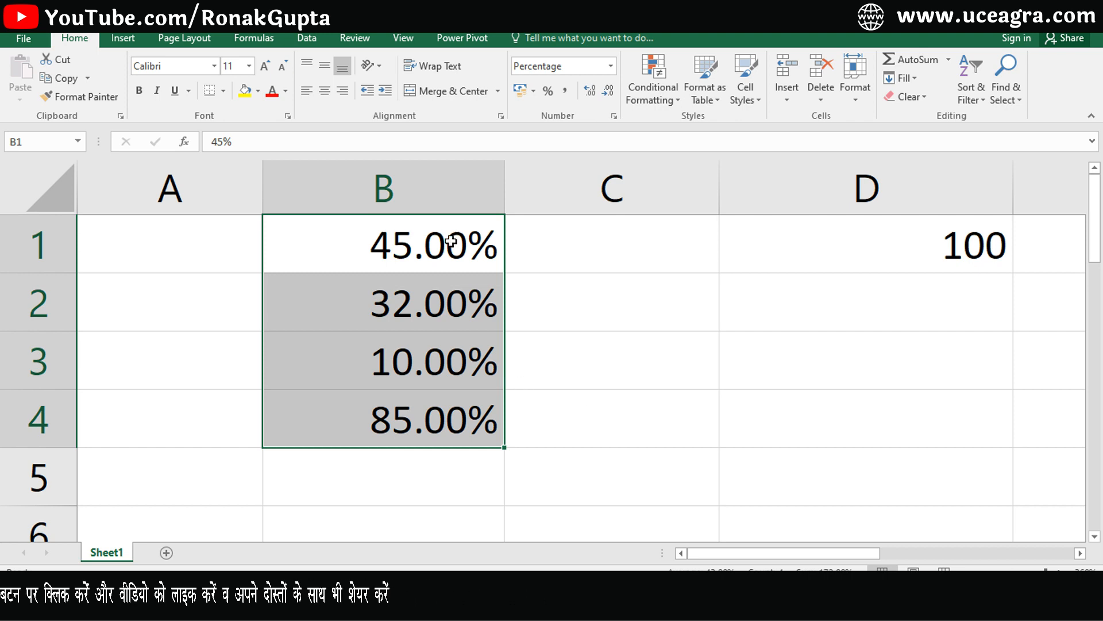
key("ctrl+1")
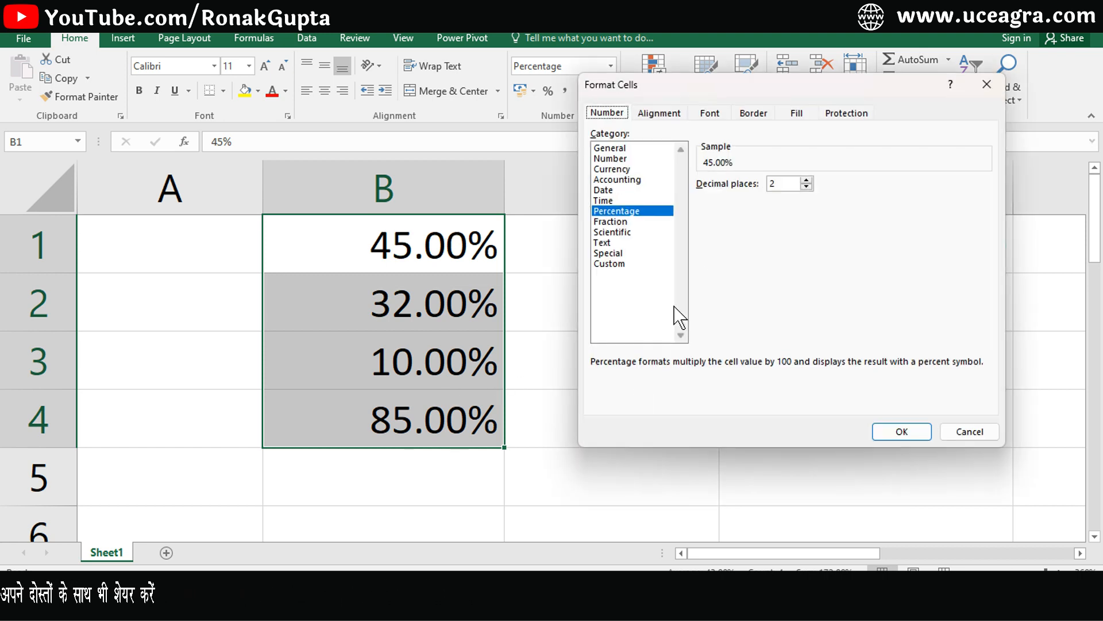
type("0")
left_click(891, 433)
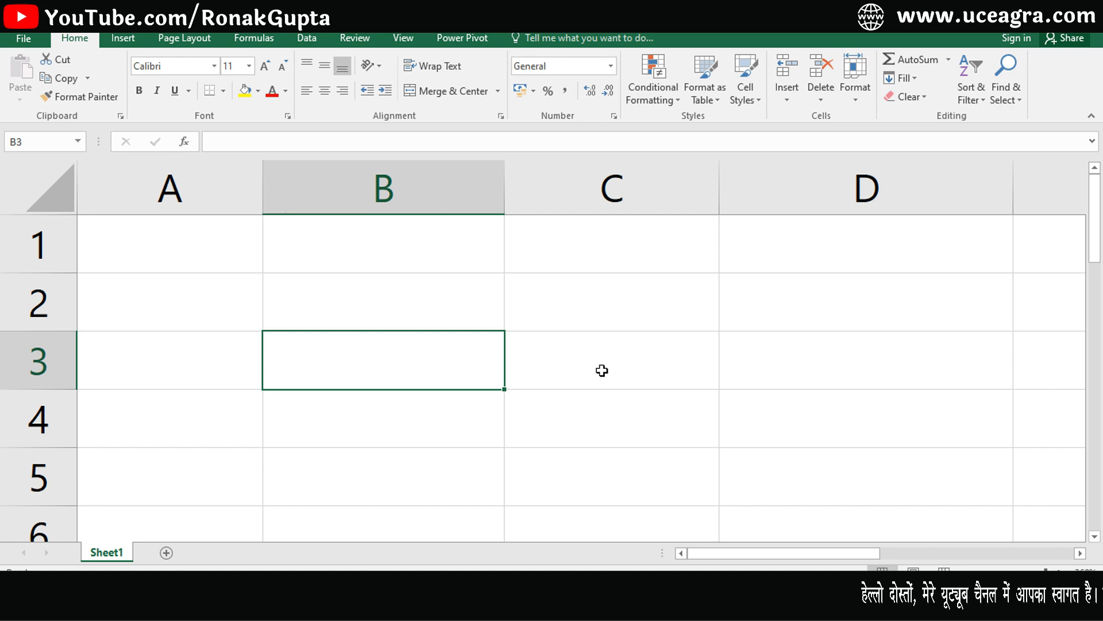
Enter 11.25 in cell B3 and select it.
type("11.25")
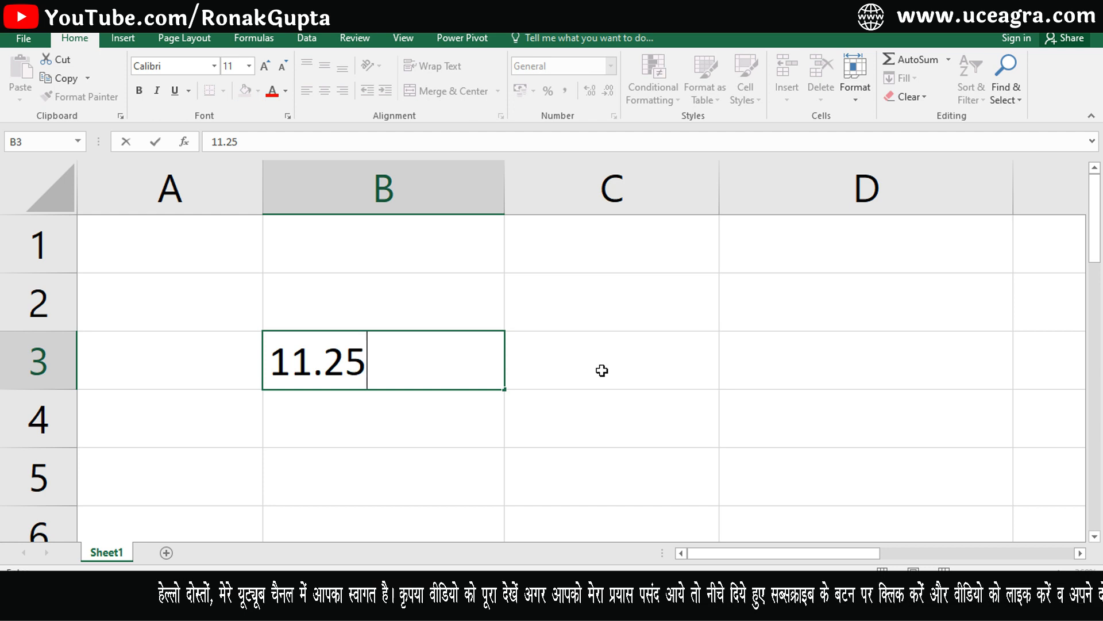
left_click(602, 370)
left_click(461, 365)
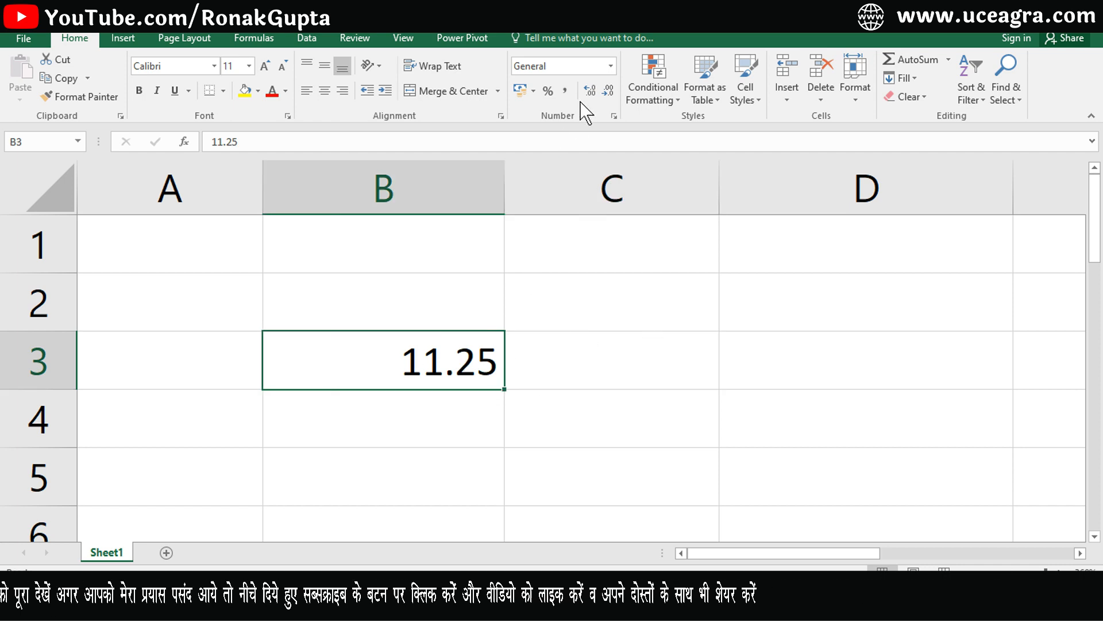
left_click(610, 66)
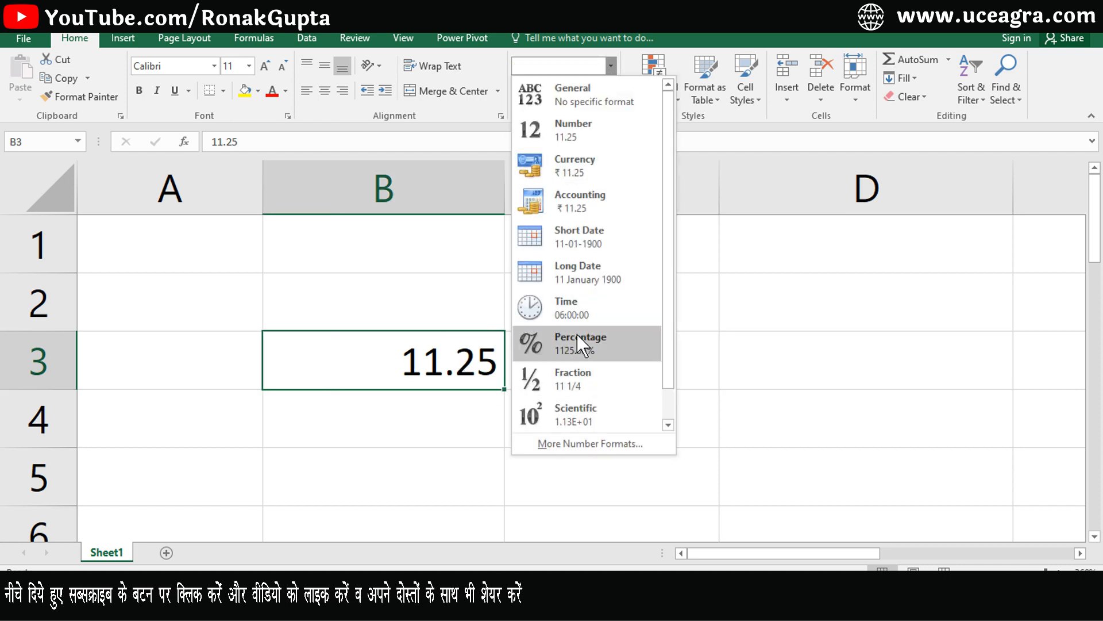
left_click(753, 376)
Apply the Fraction format so B3 shows 11 1/4, then undo it.
key("ctrl+1")
left_click(606, 222)
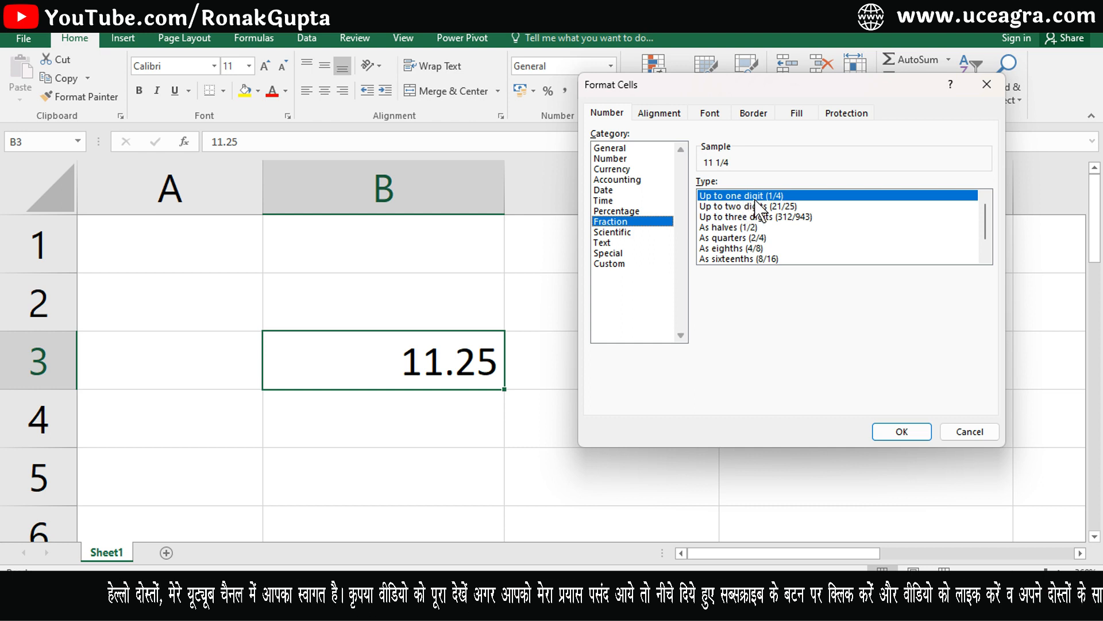
left_click(894, 432)
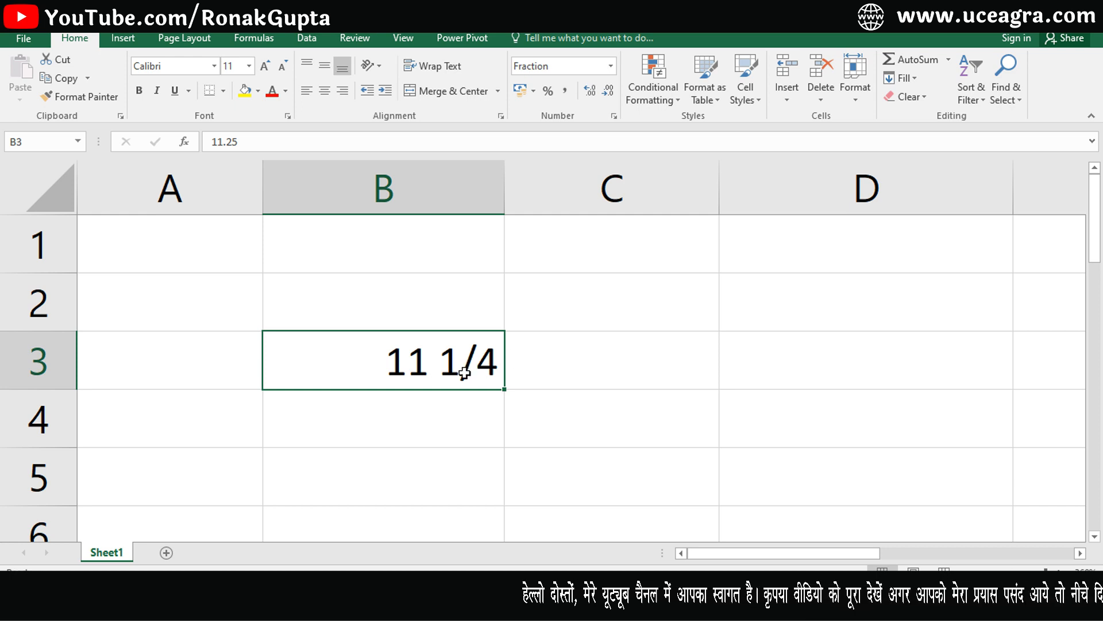
key("ctrl+z")
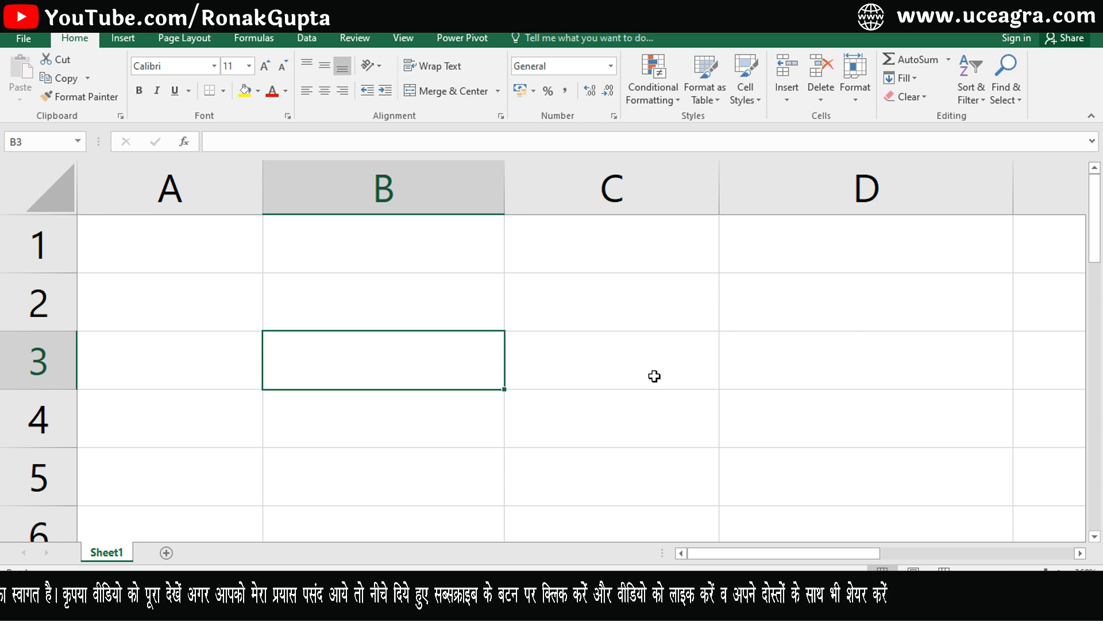
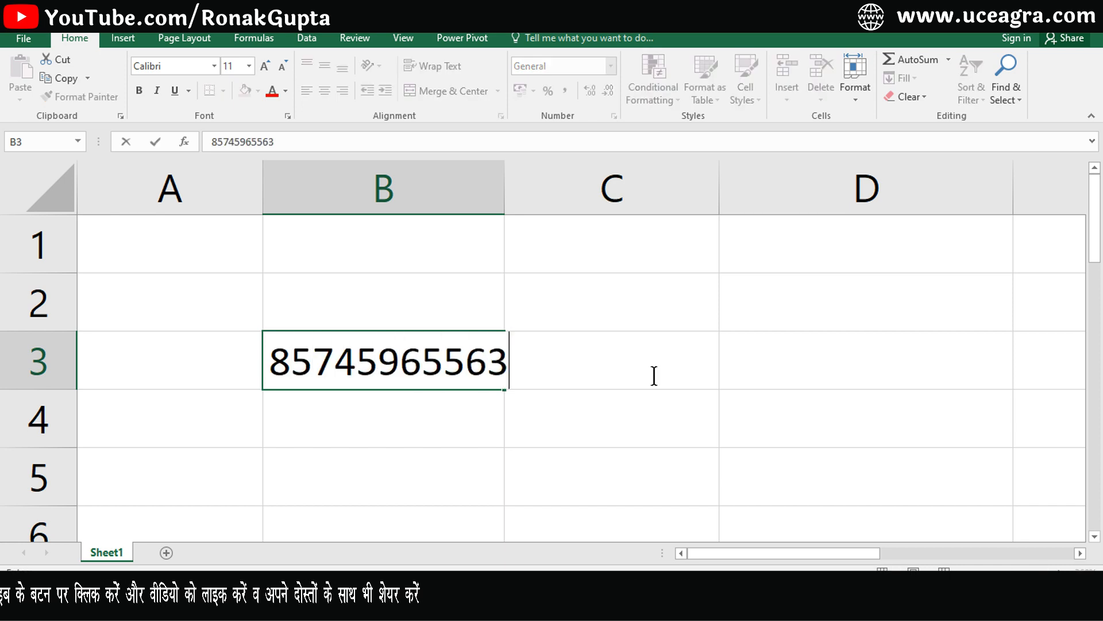
key("Return")
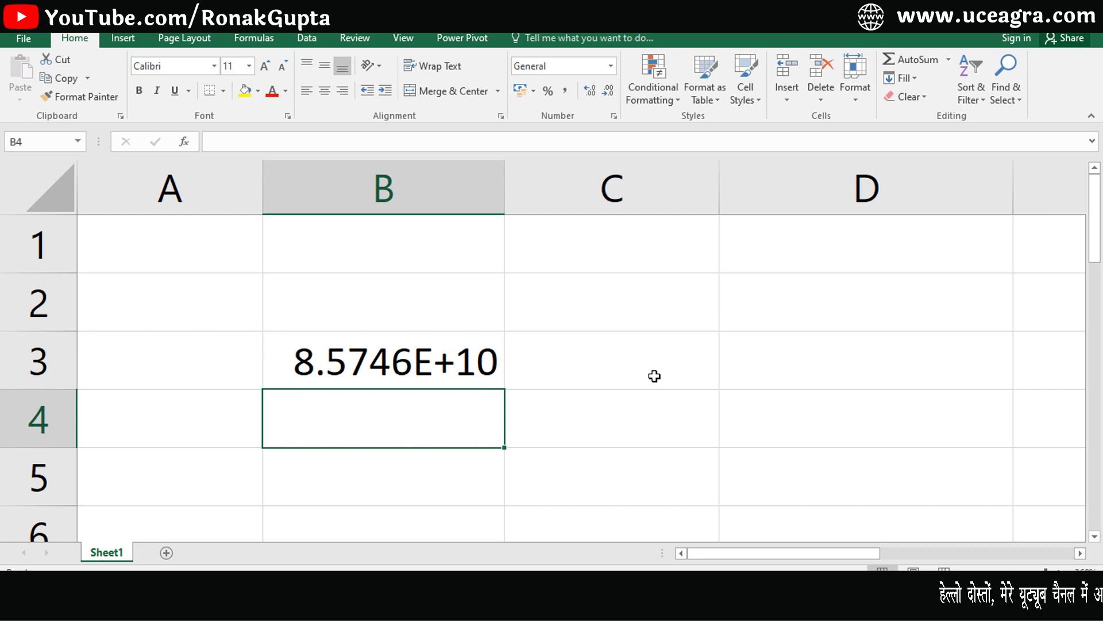
left_click(440, 361)
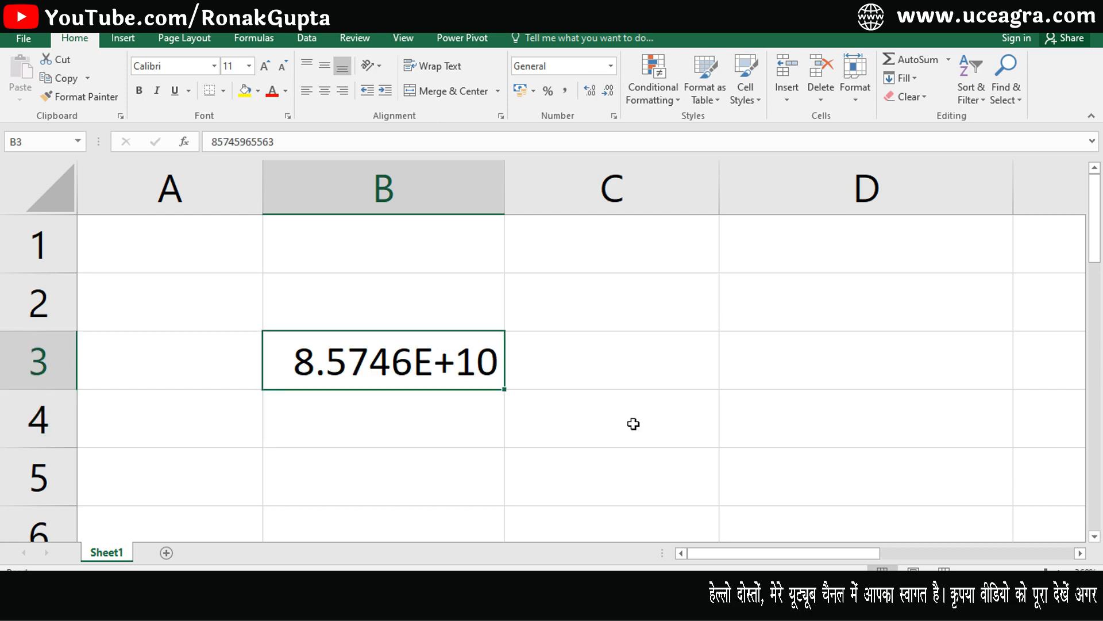
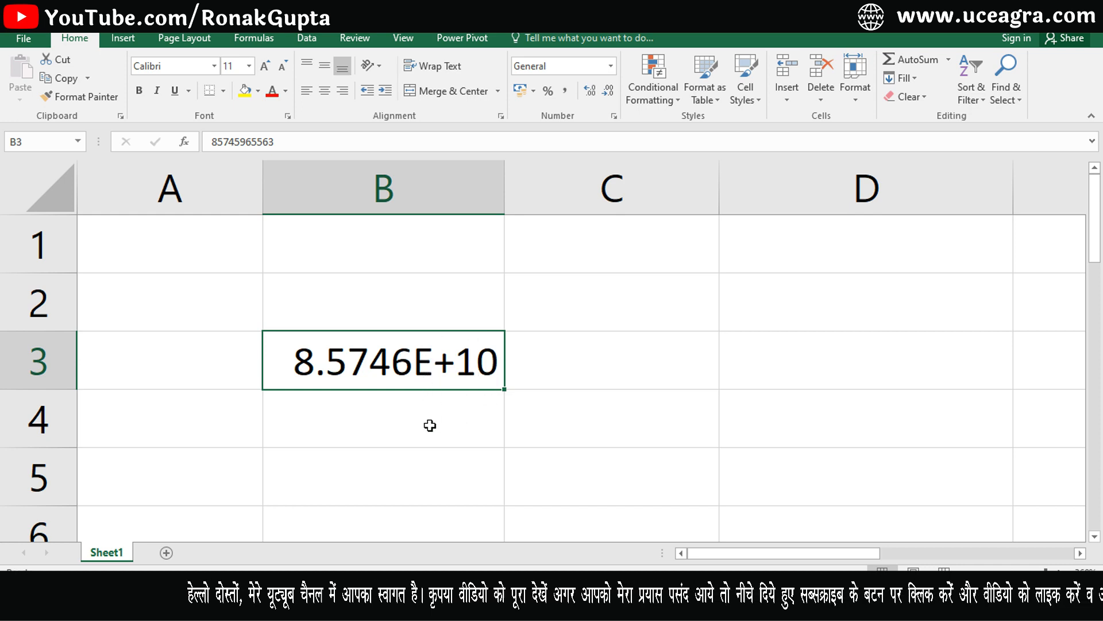
key("F2")
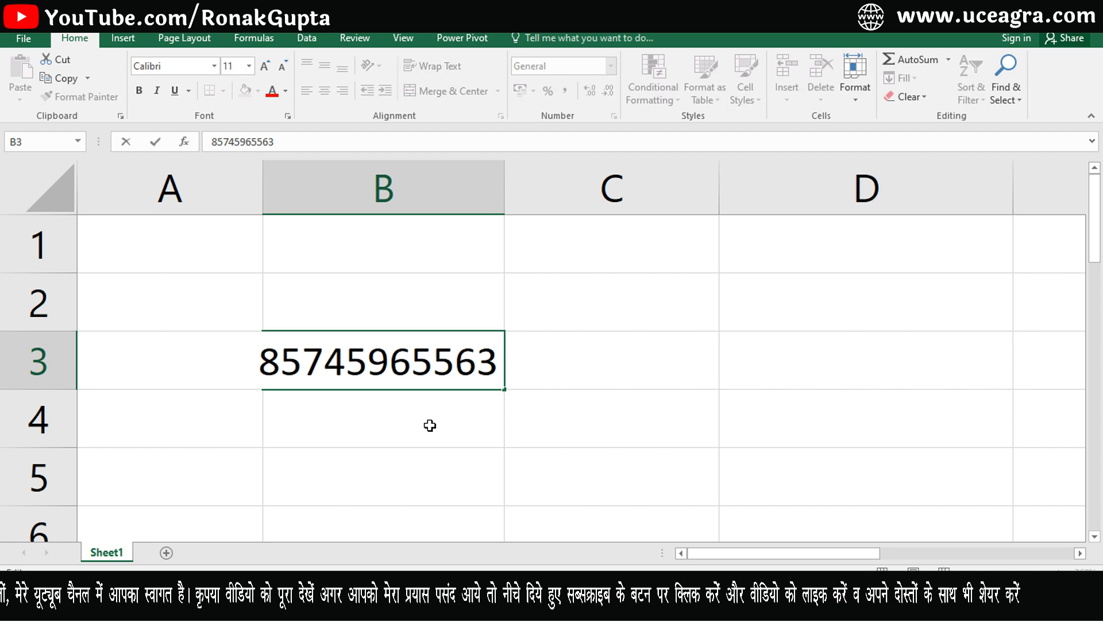
left_click_drag(264, 367, 502, 383)
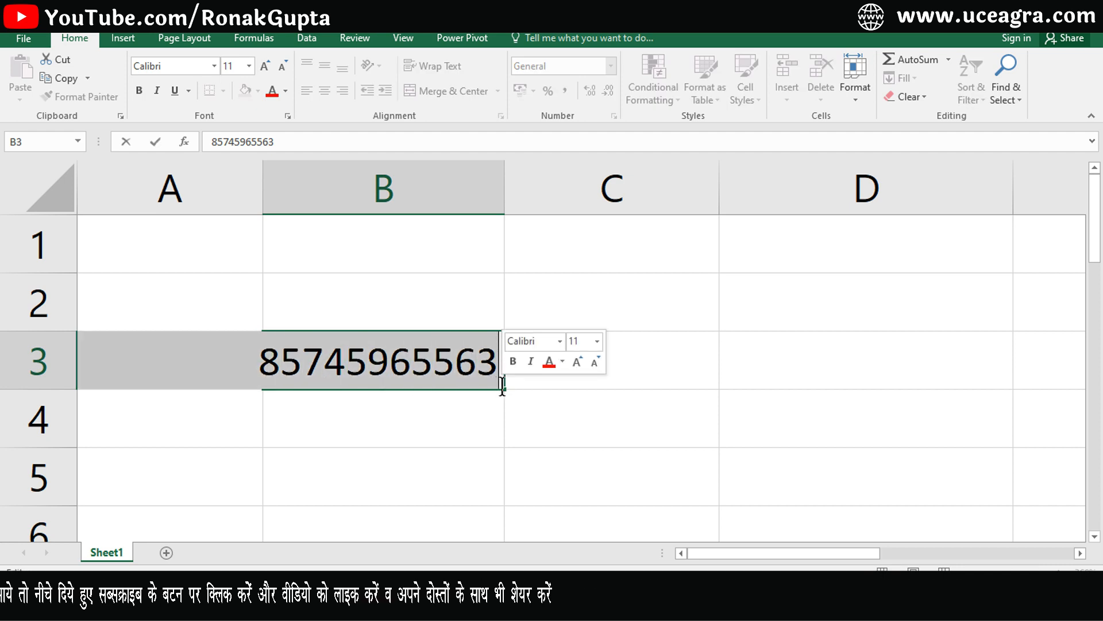
left_click(471, 441)
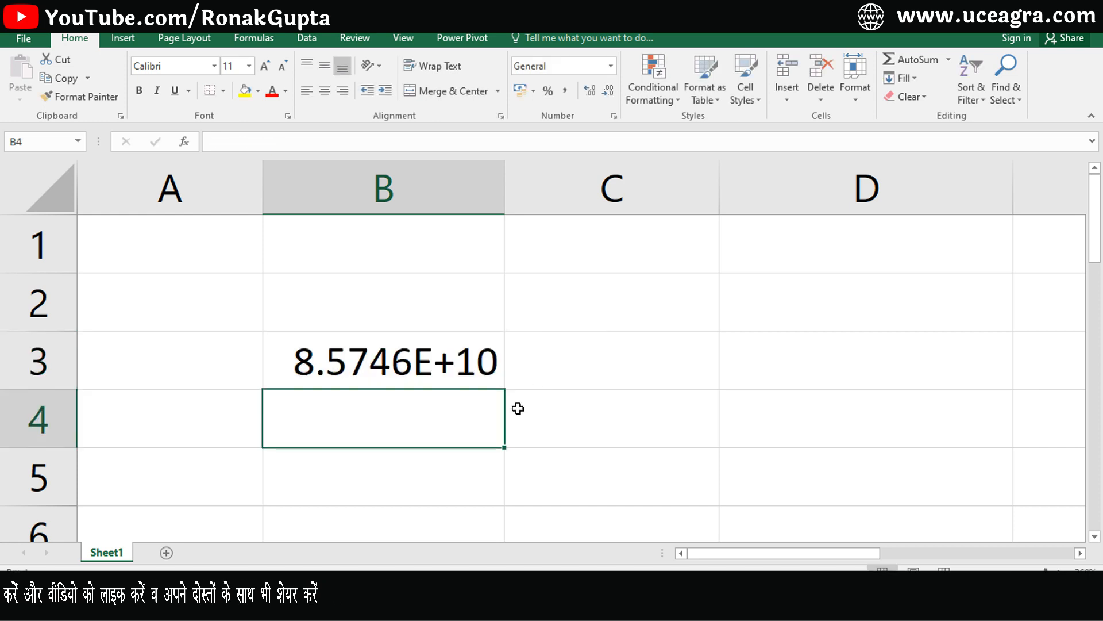
left_click(434, 356)
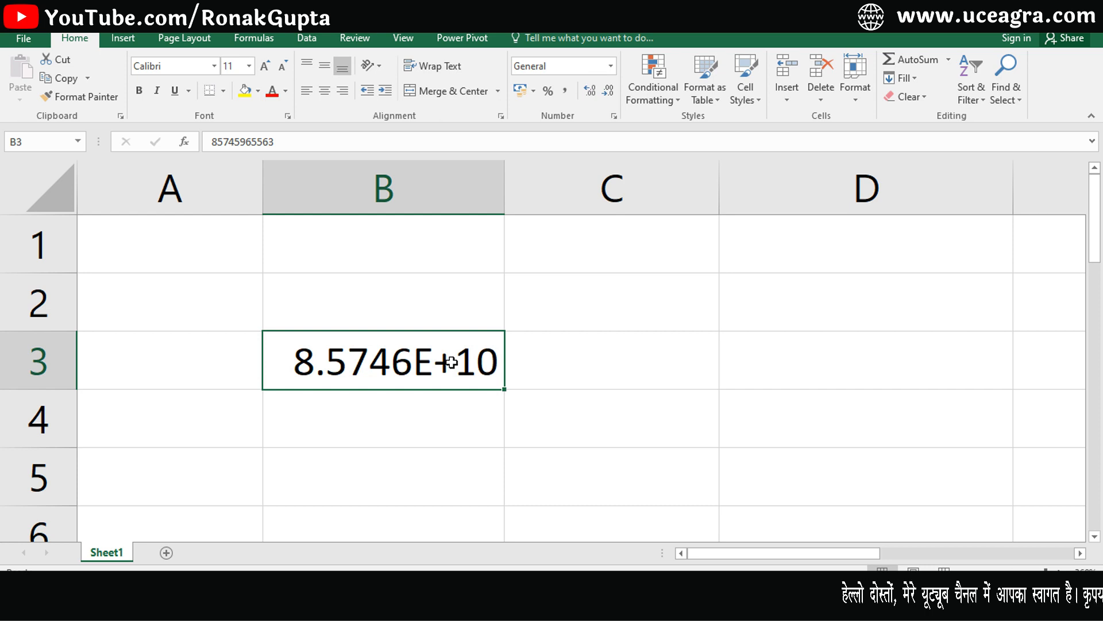
left_click(611, 66)
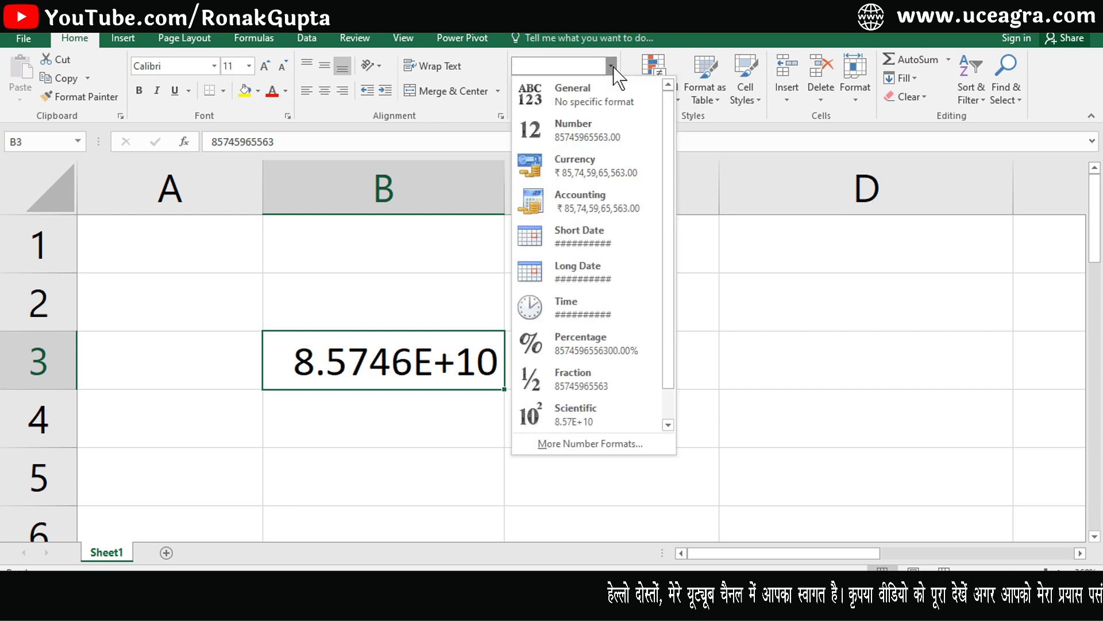
left_click(603, 135)
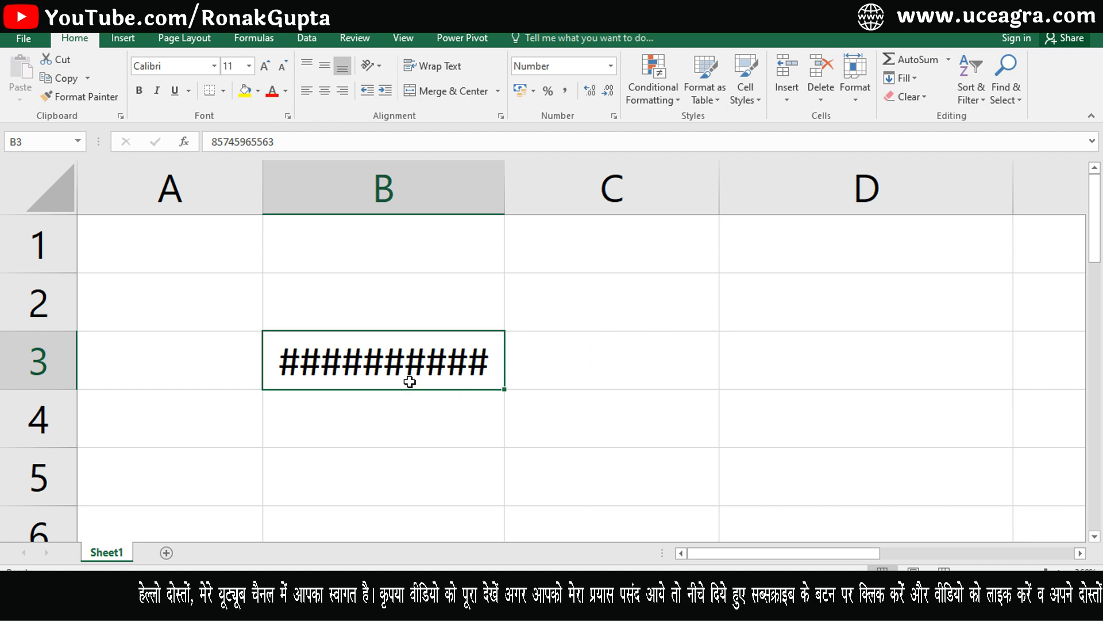
left_click_drag(505, 185, 596, 202)
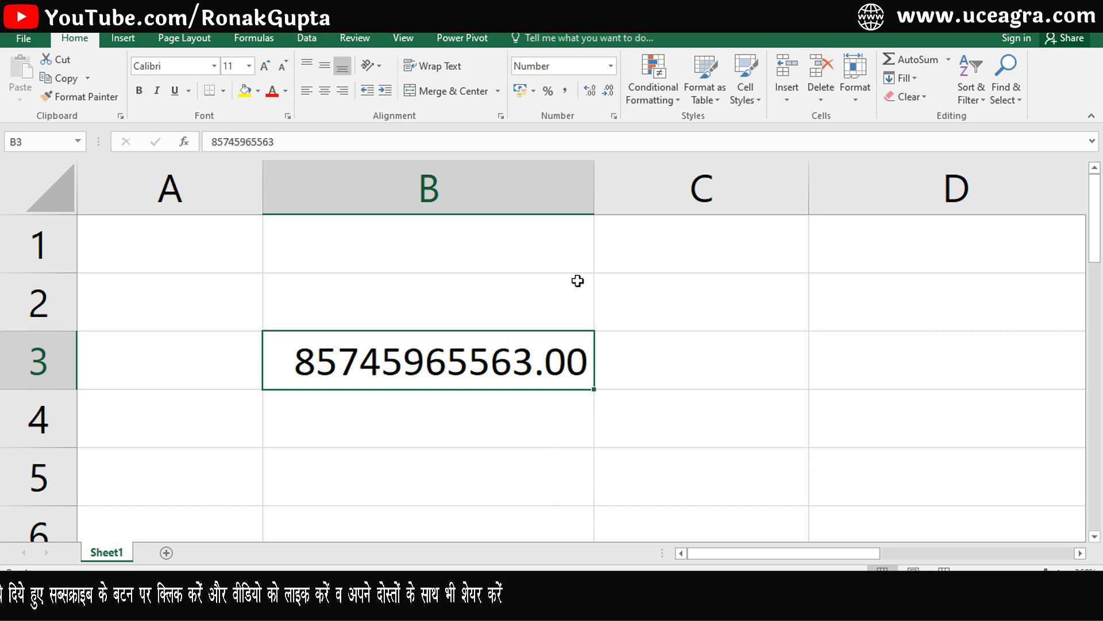
key("ctrl+1")
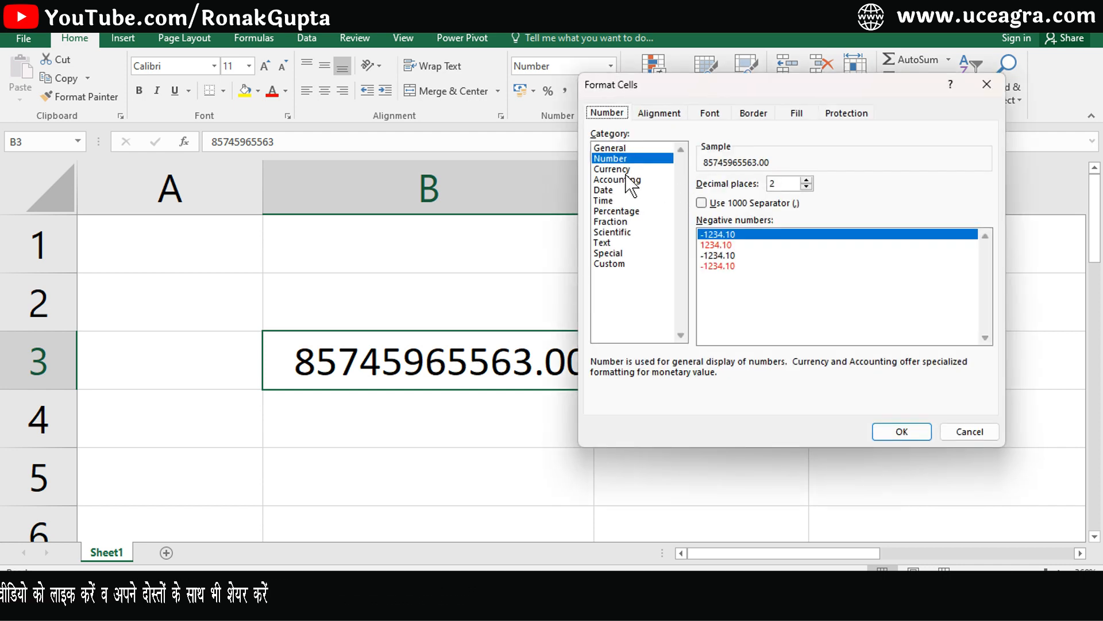
left_click(807, 187)
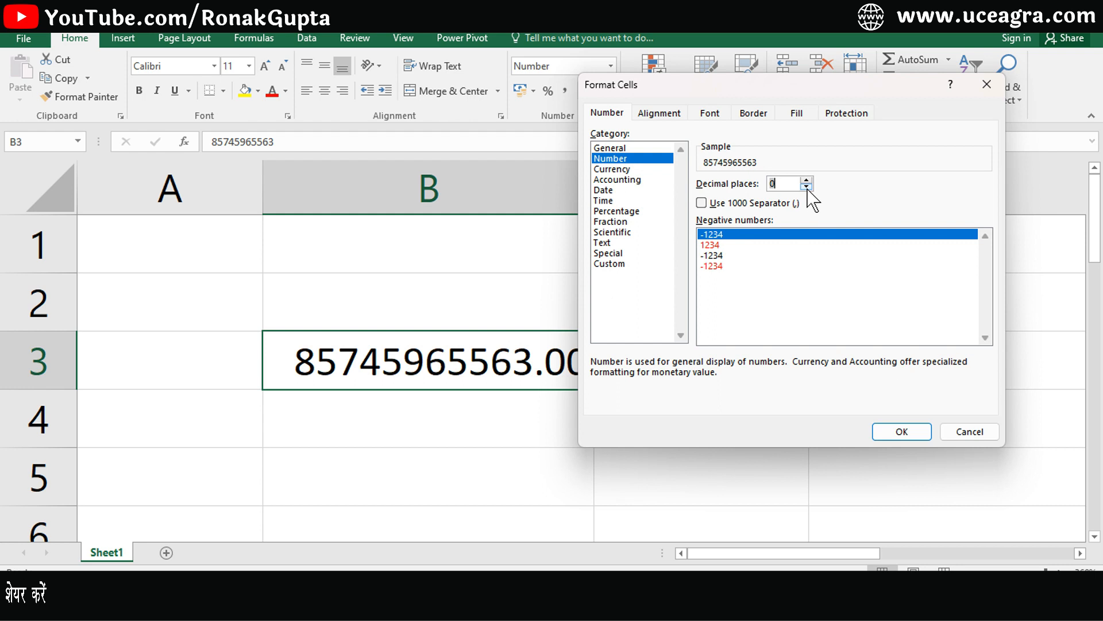
left_click(899, 433)
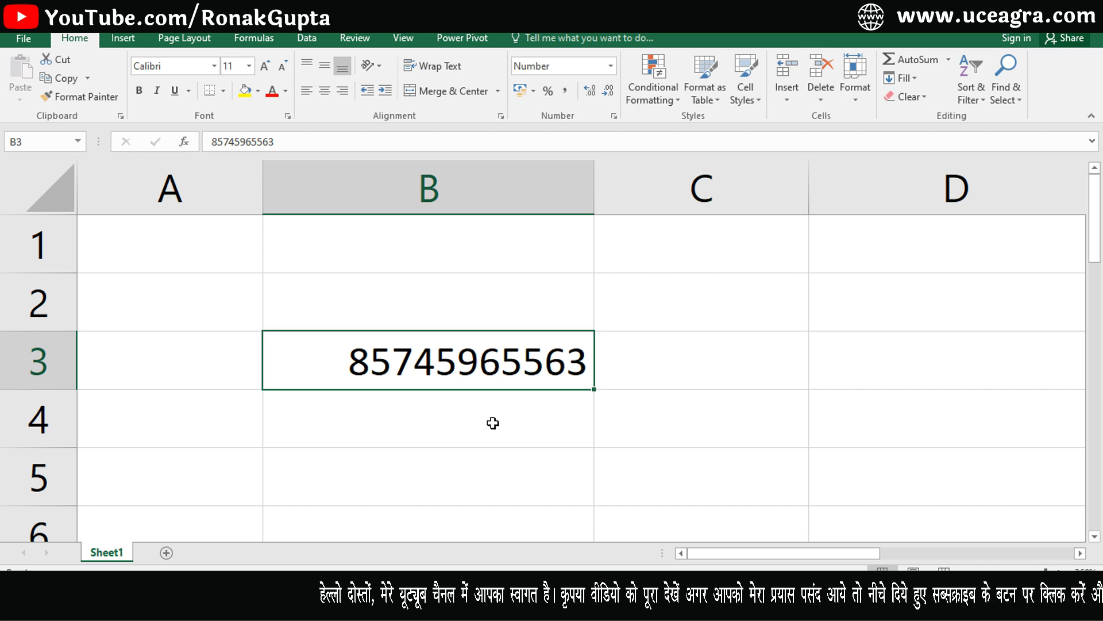
double_click(597, 187)
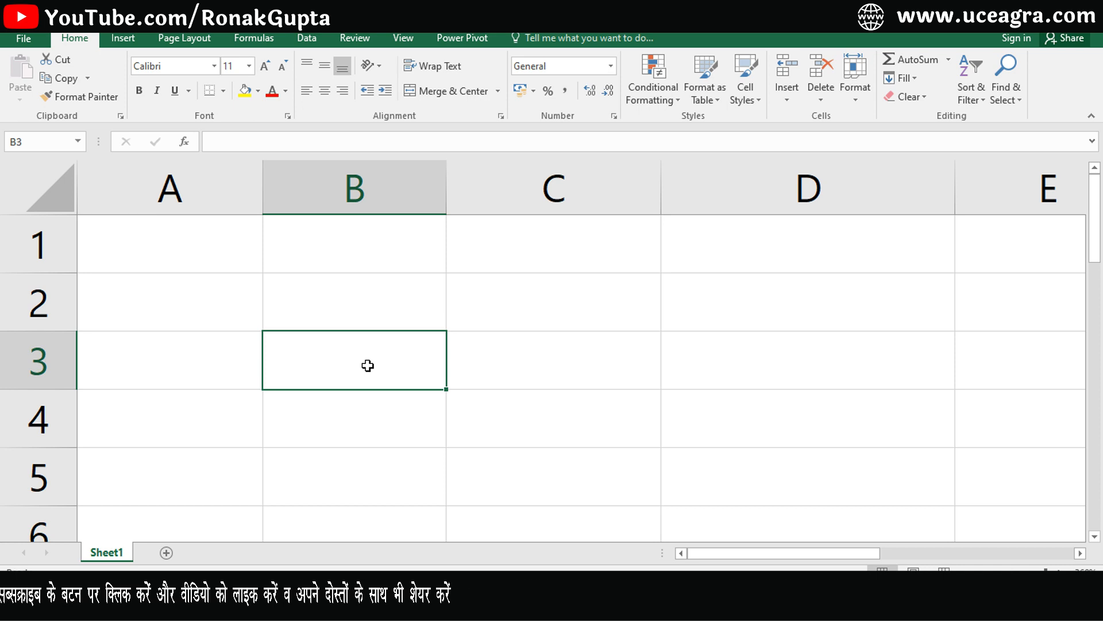
Enter a first name as text in B3.
type("r")
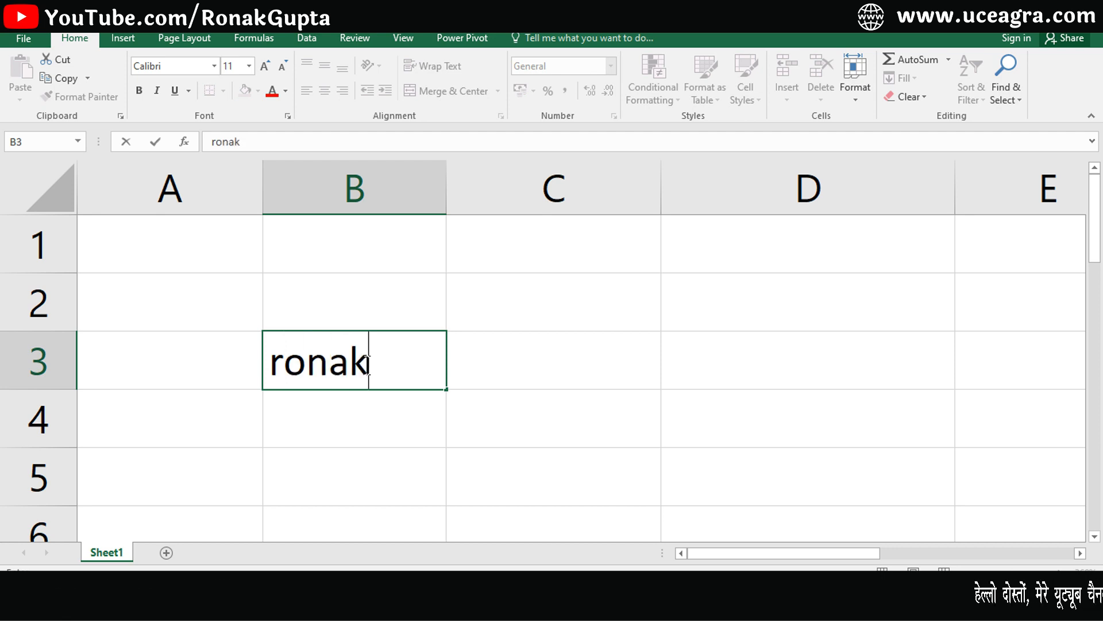
type("onak")
key("Return")
left_click(356, 370)
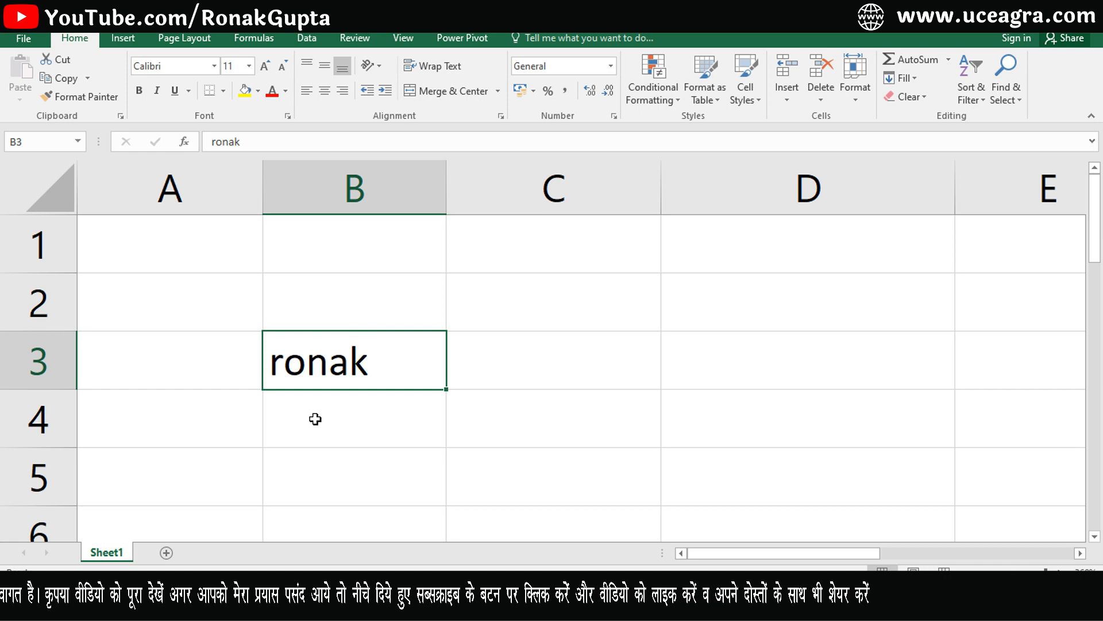
Enter 45 in C3 and compare it with the name in B3.
left_click(536, 367)
type("45")
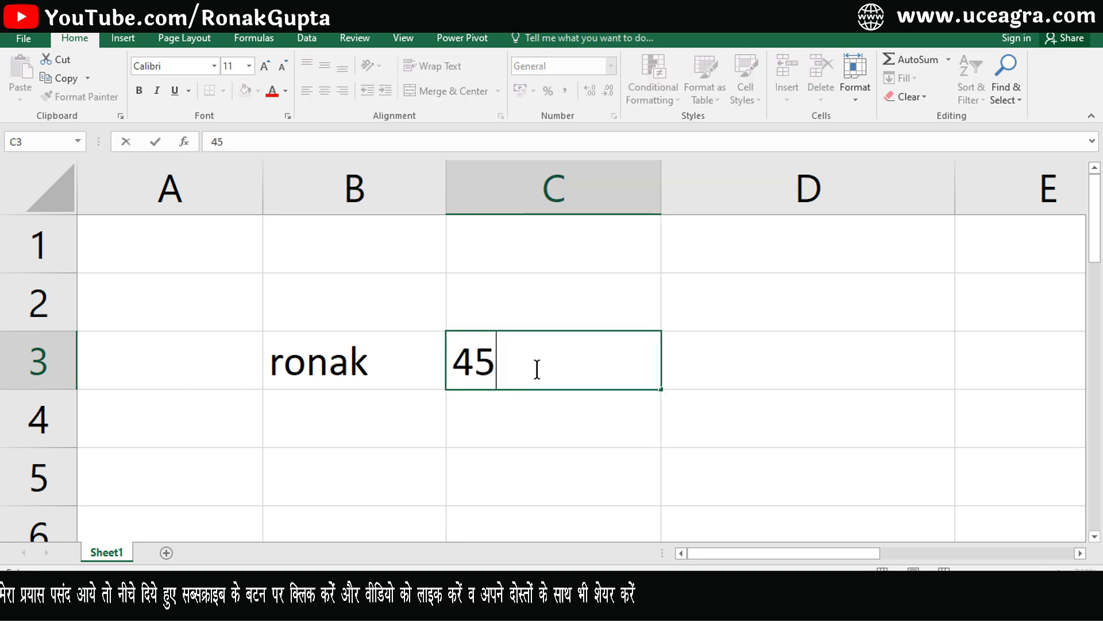
key("Return")
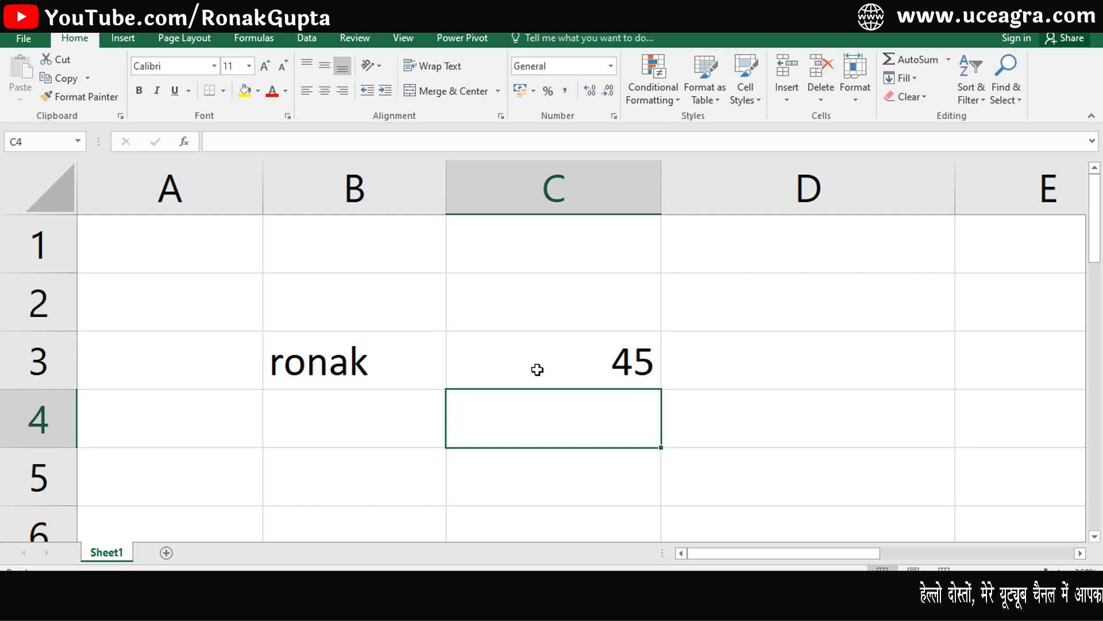
left_click(537, 368)
left_click(356, 359)
left_click(522, 369)
left_click(394, 367)
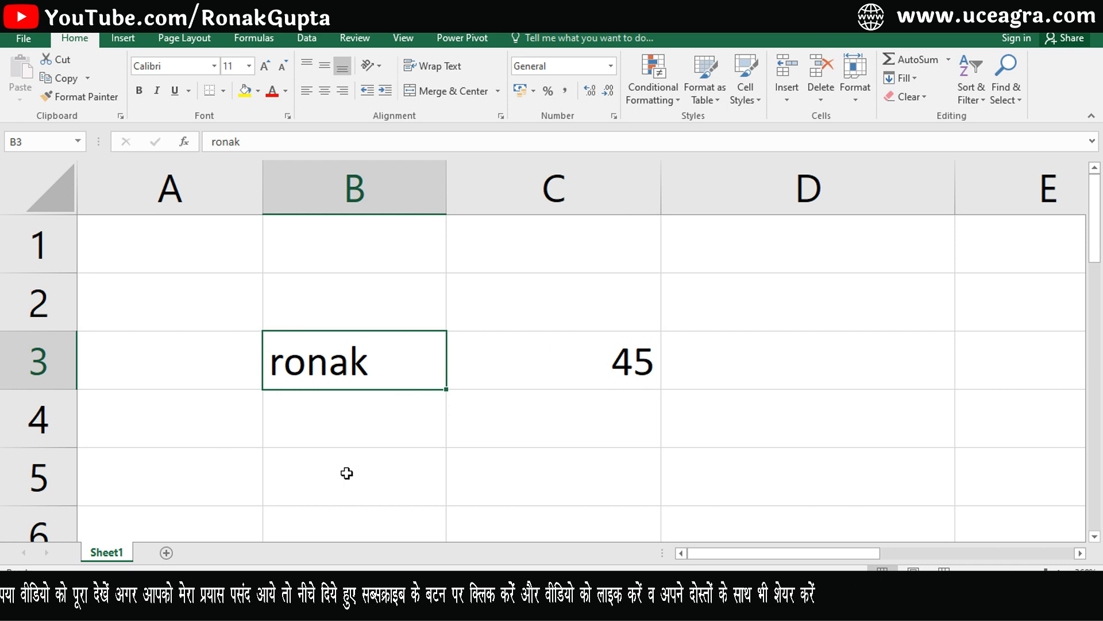
left_click(549, 371)
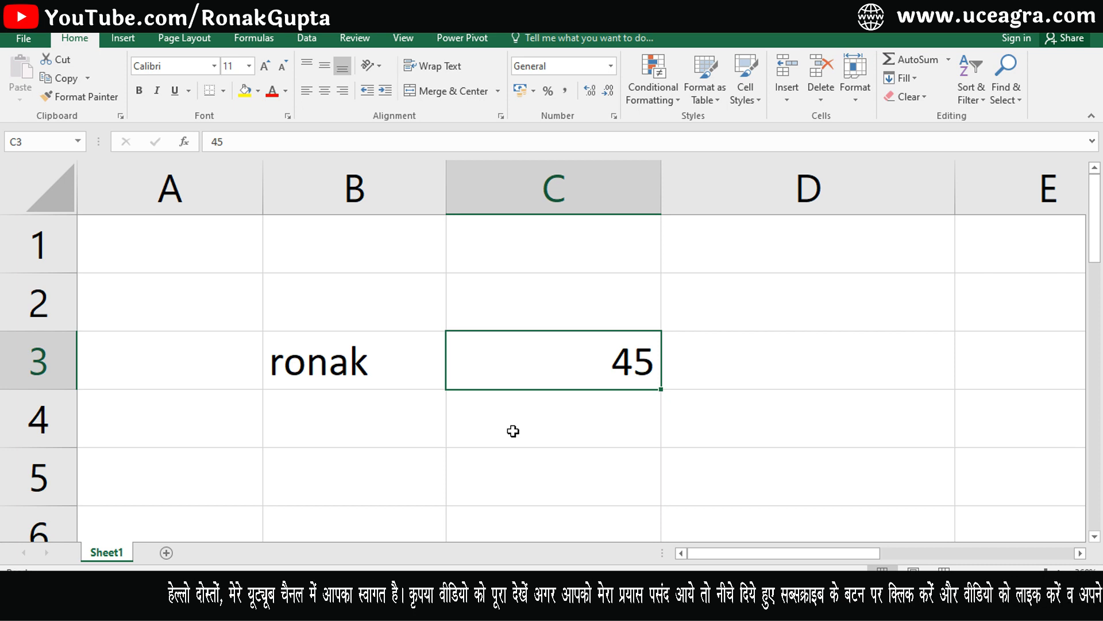
left_click(336, 364)
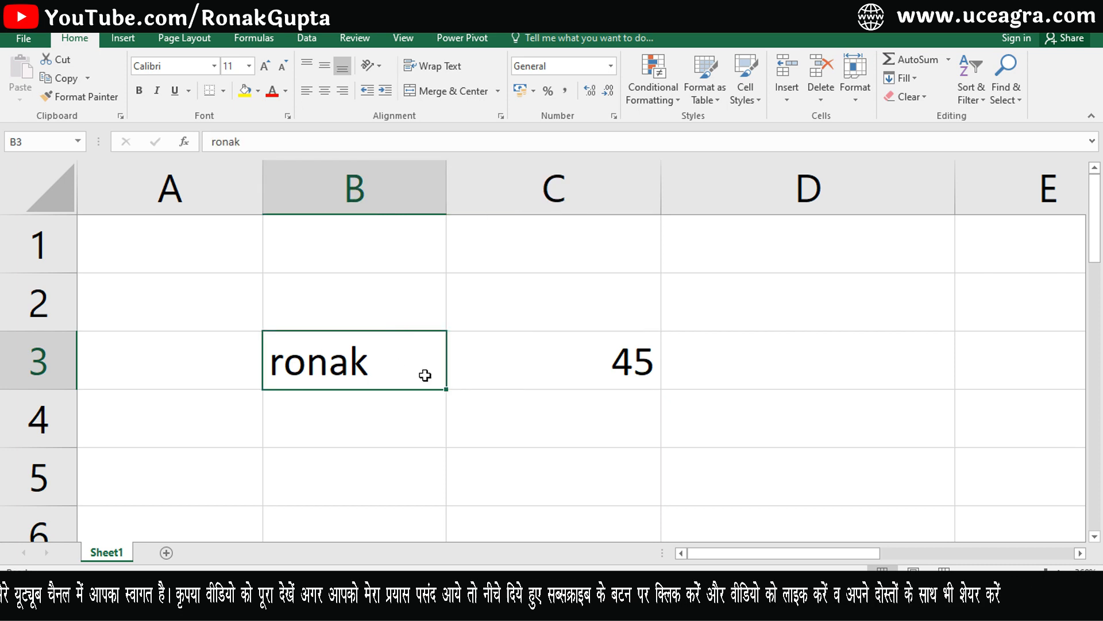
left_click(526, 374)
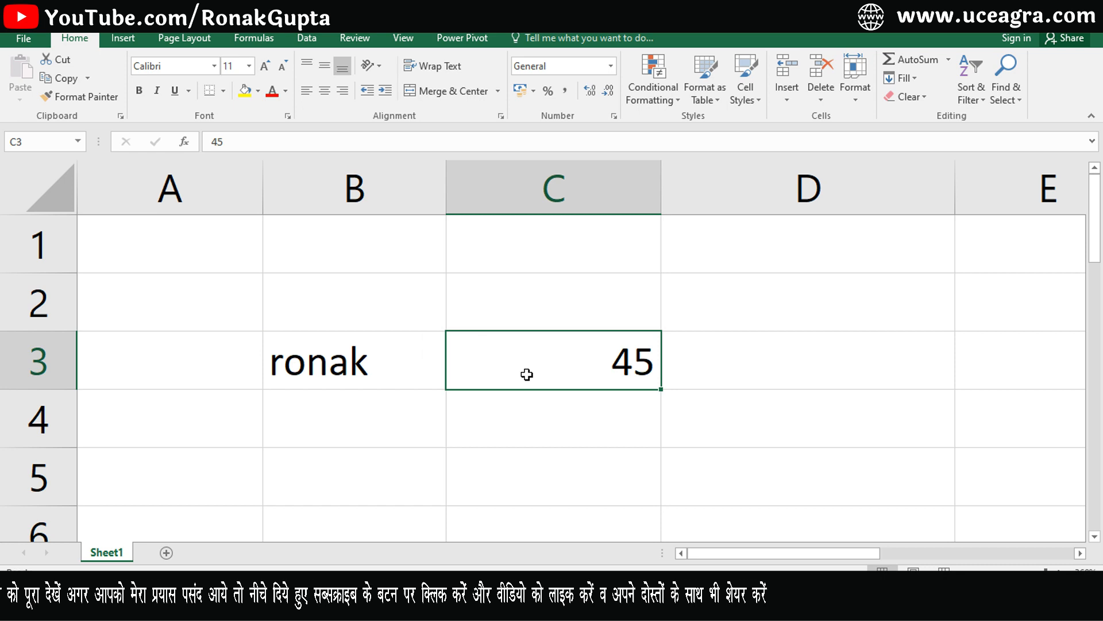
left_click(454, 452)
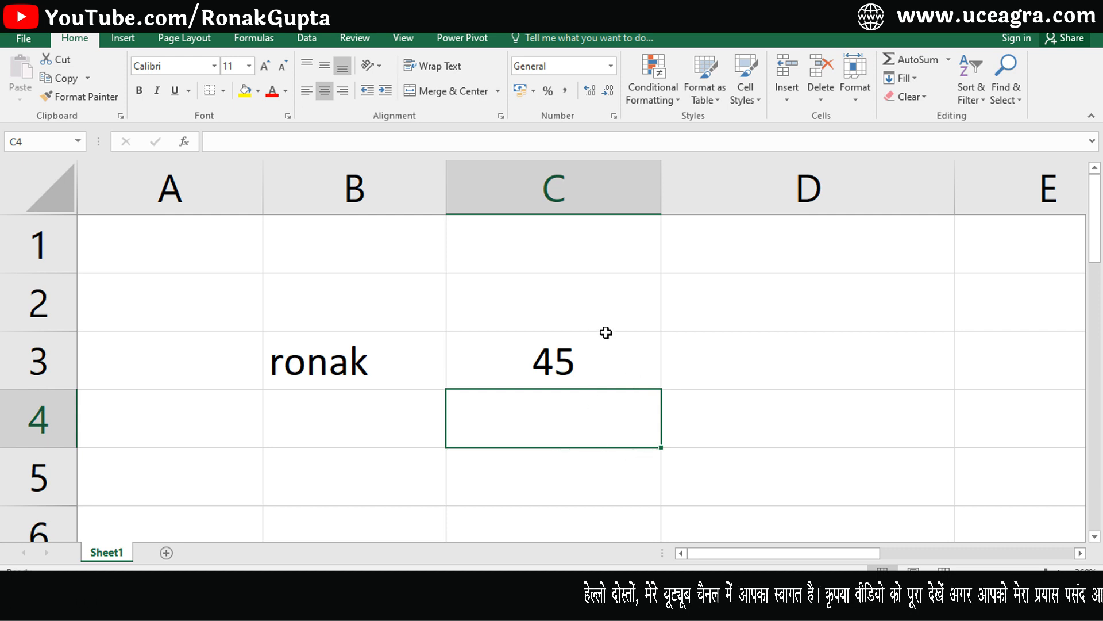
Format C4 as Text and enter 45 in it.
key("ctrl+1")
left_click(604, 242)
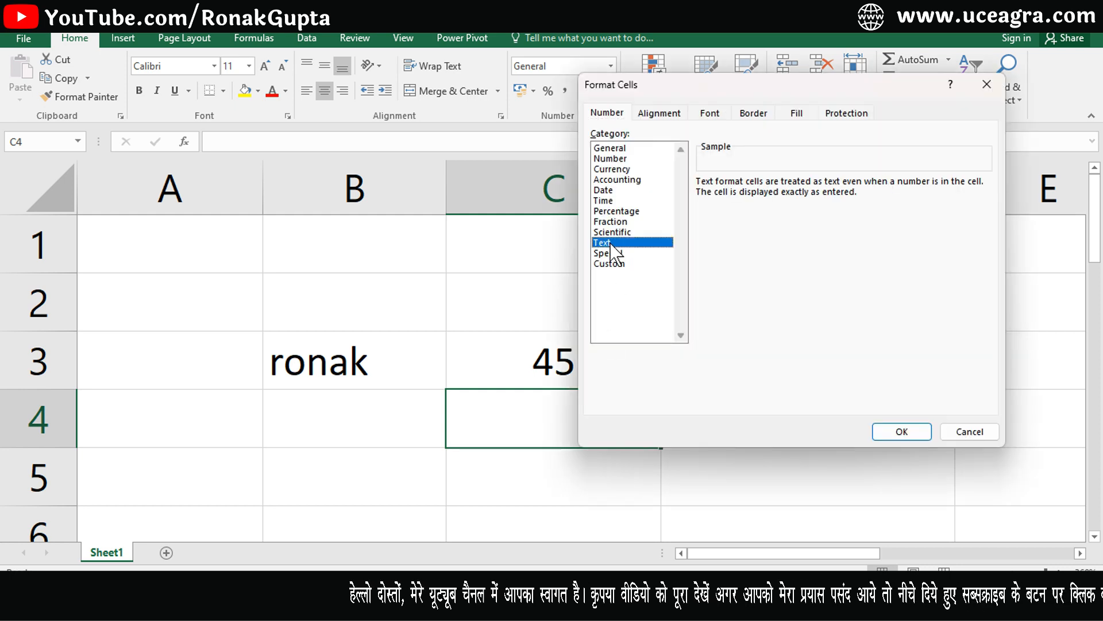
left_click(897, 431)
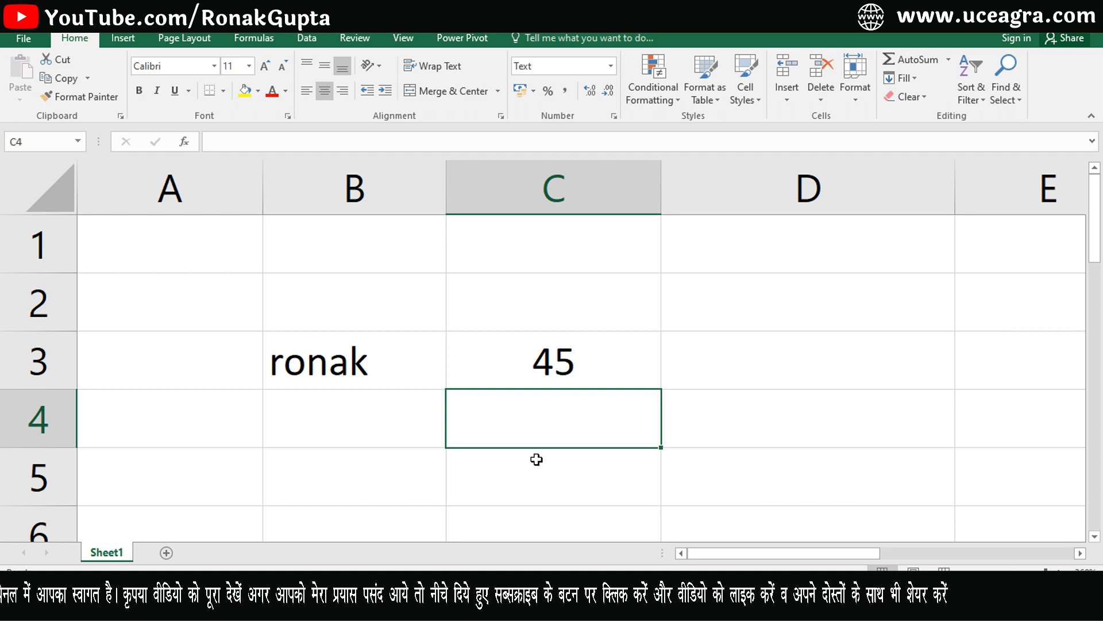
type("45")
key("Return")
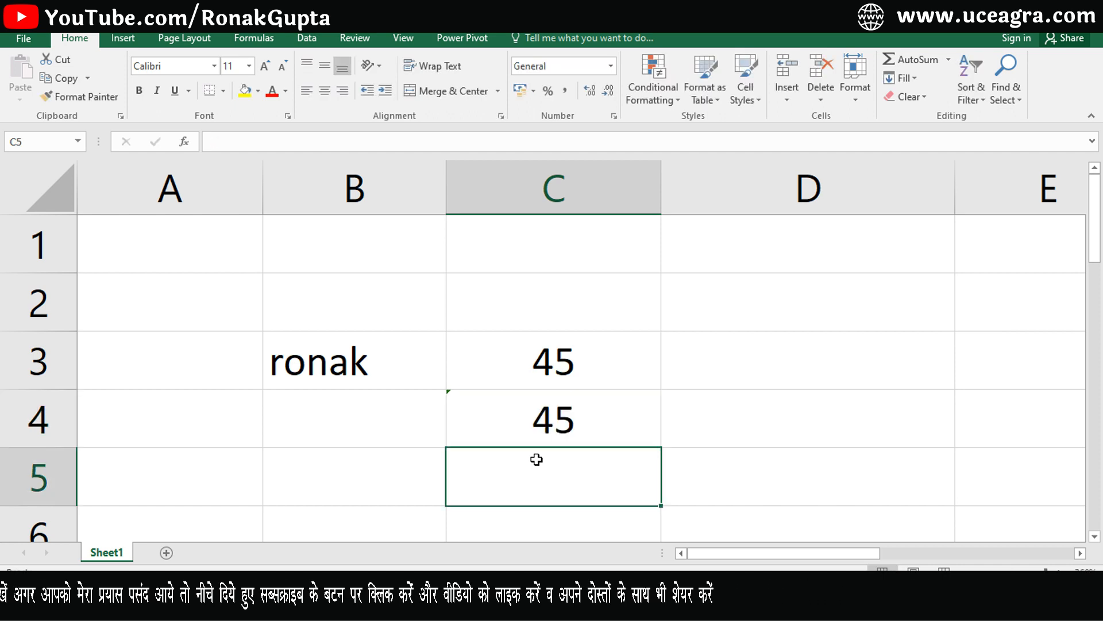
Ignore C4's number-stored-as-text warning and compare it with the numeric 45 in C3.
left_click(470, 401)
left_click(427, 397)
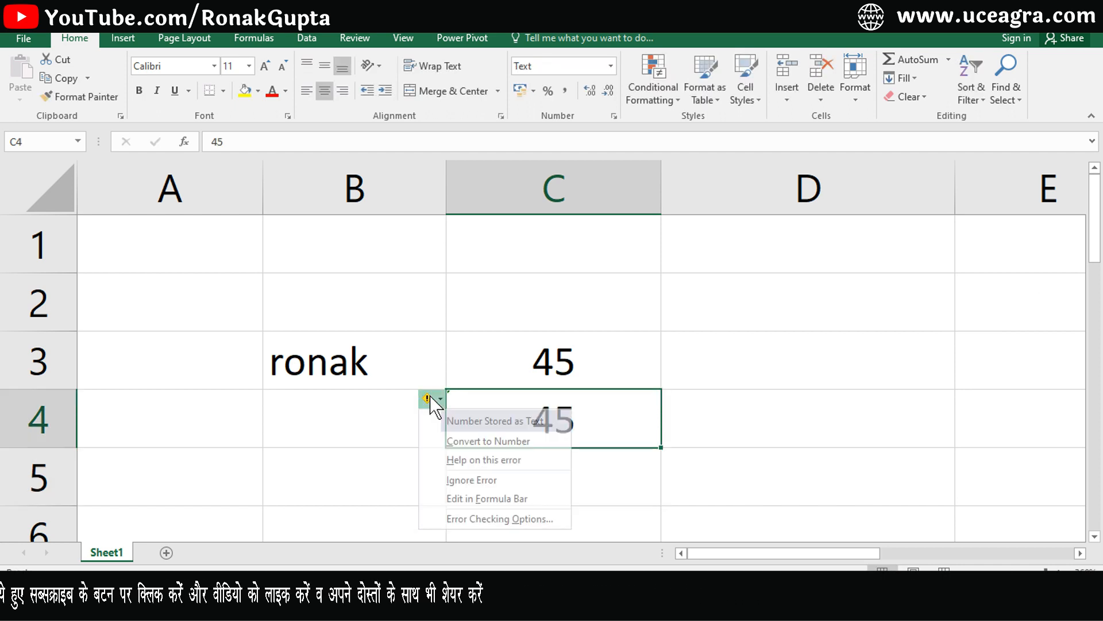
left_click(466, 483)
left_click(598, 368)
left_click(595, 419)
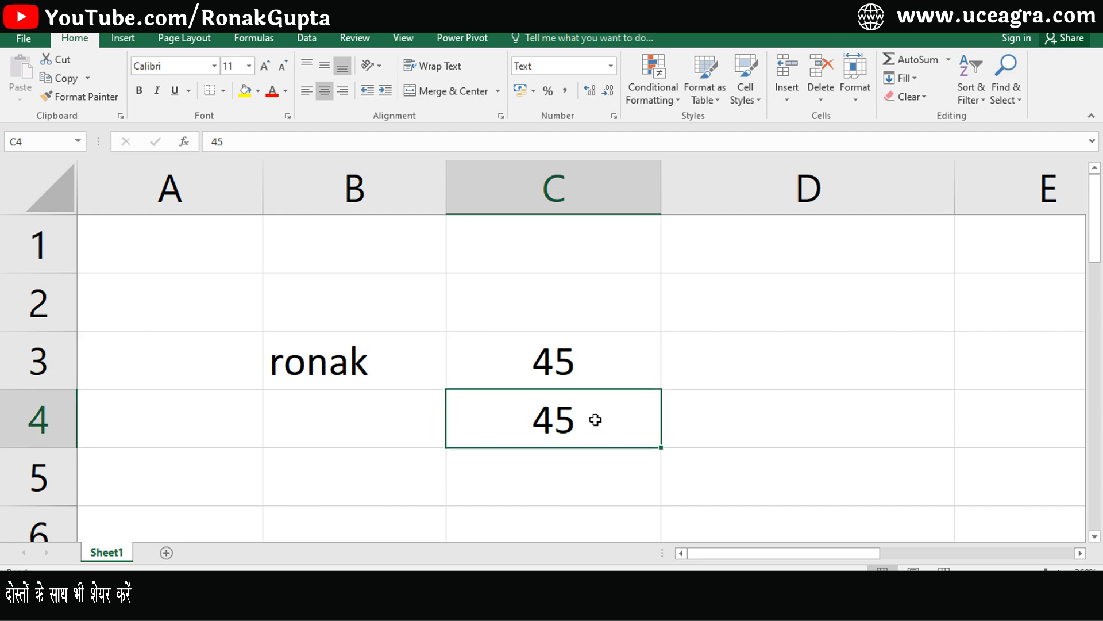
left_click(793, 359)
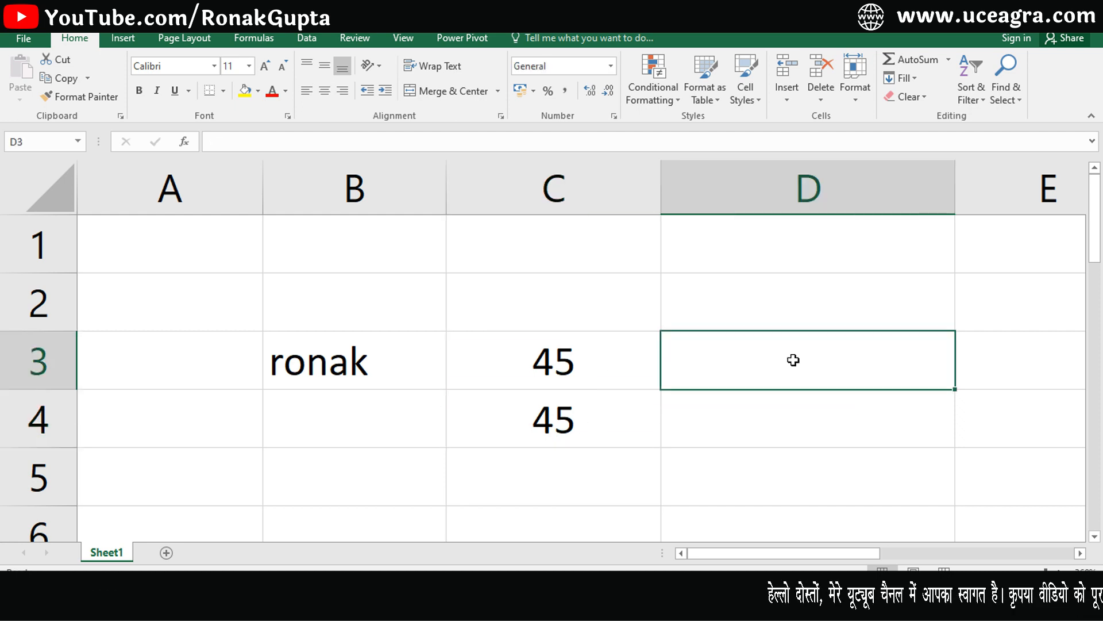
type("=sum")
key("Tab")
left_click_drag(602, 367, 591, 420)
type(")")
key("Return")
left_click(775, 366)
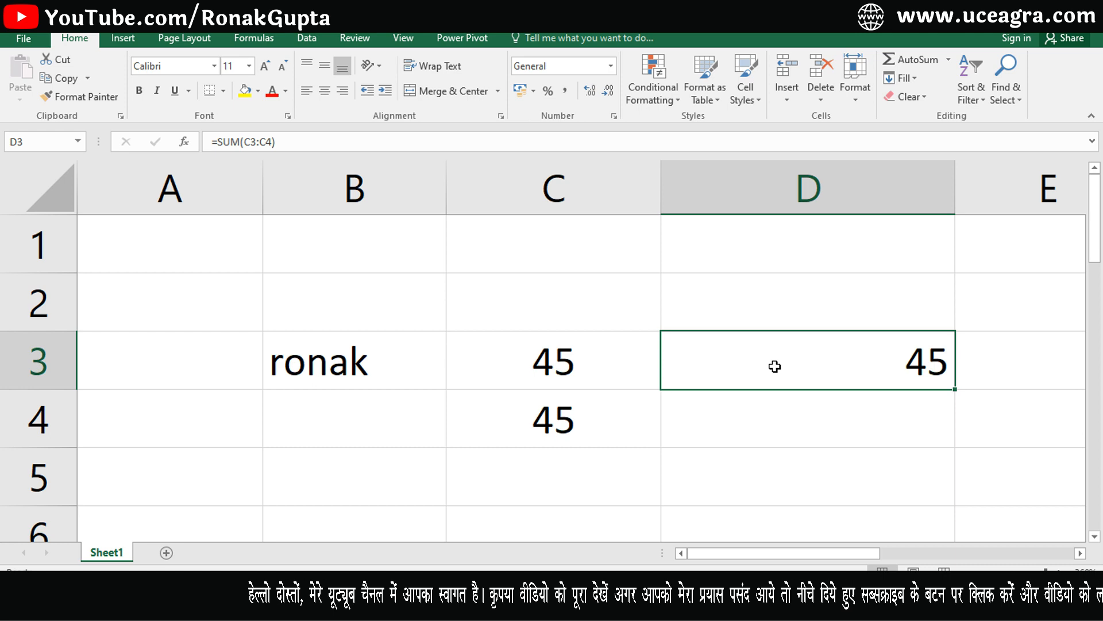
key("Delete")
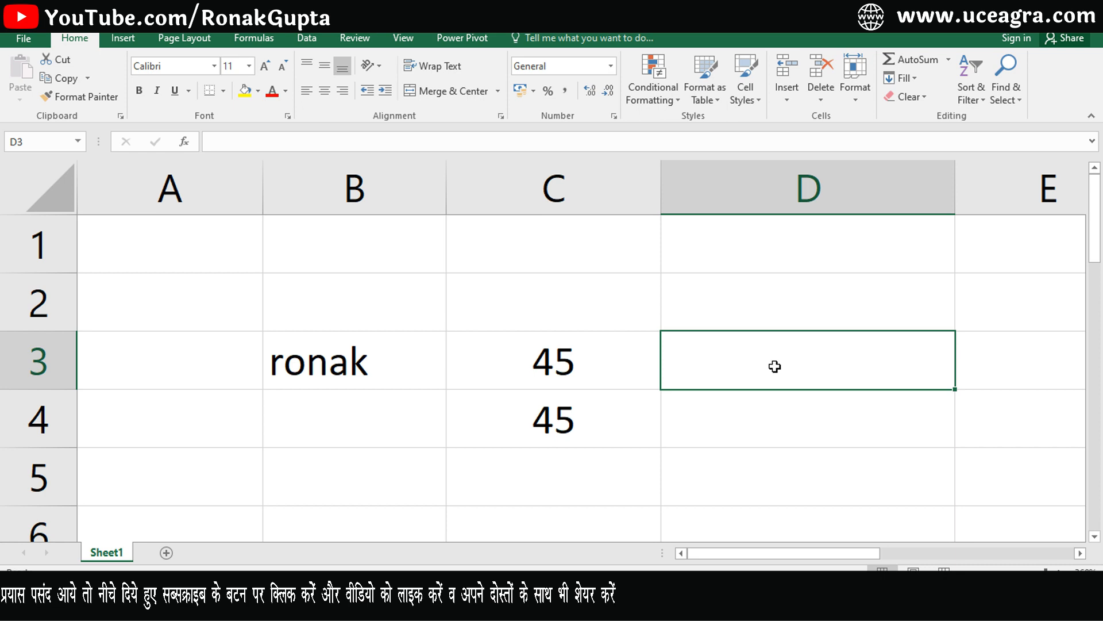
Enter =COUNT(C3) in D3 and fill it down to D4, returning 1 and 0.
type("=coun")
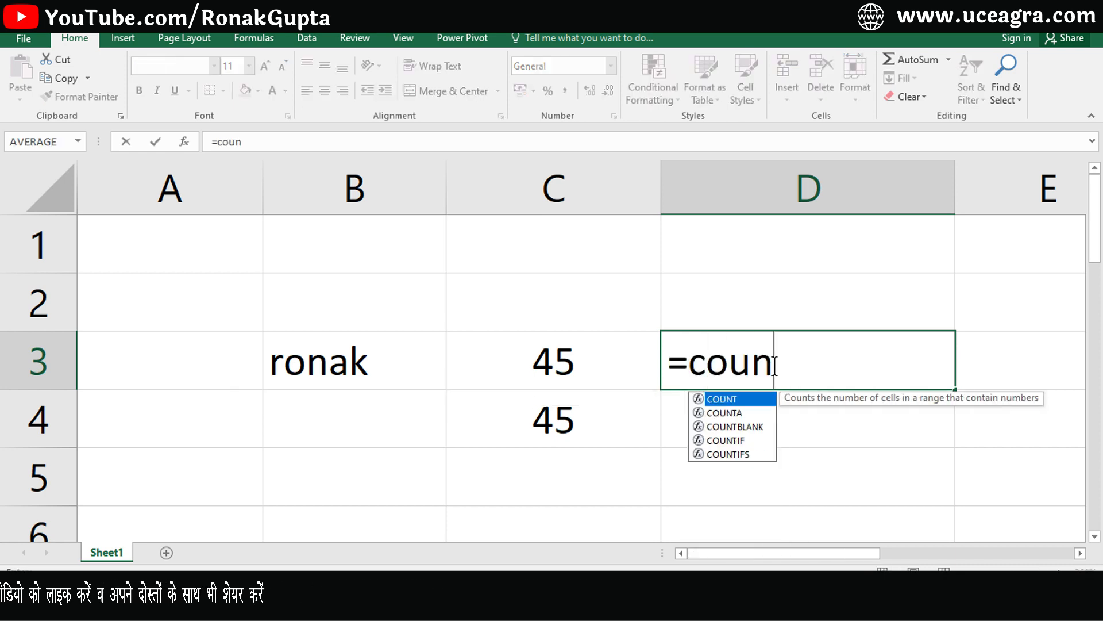
key("Tab")
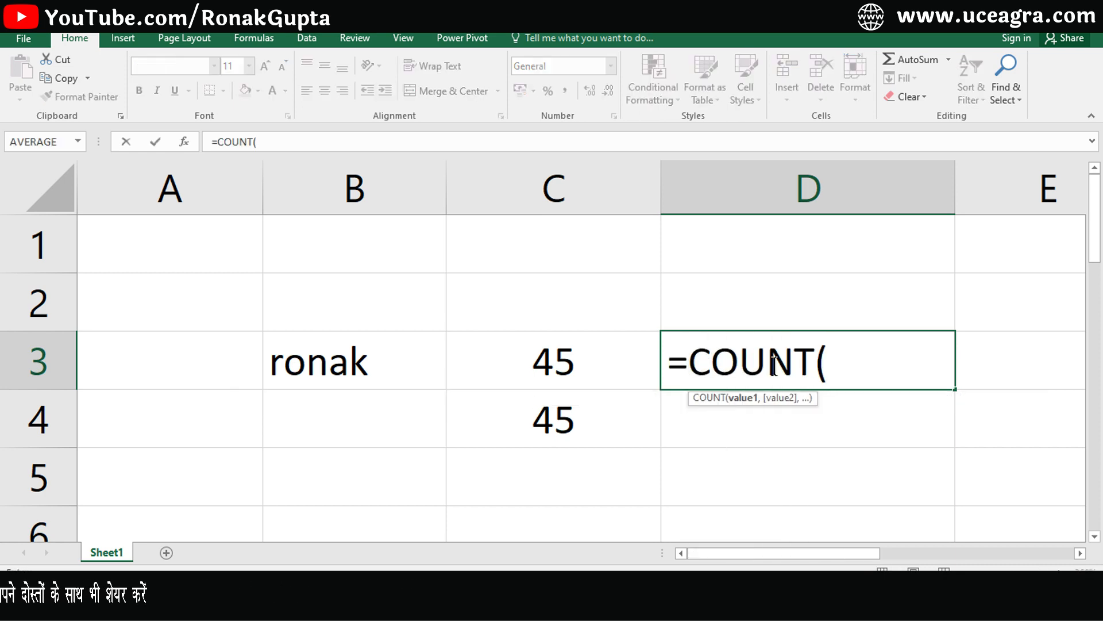
left_click(560, 377)
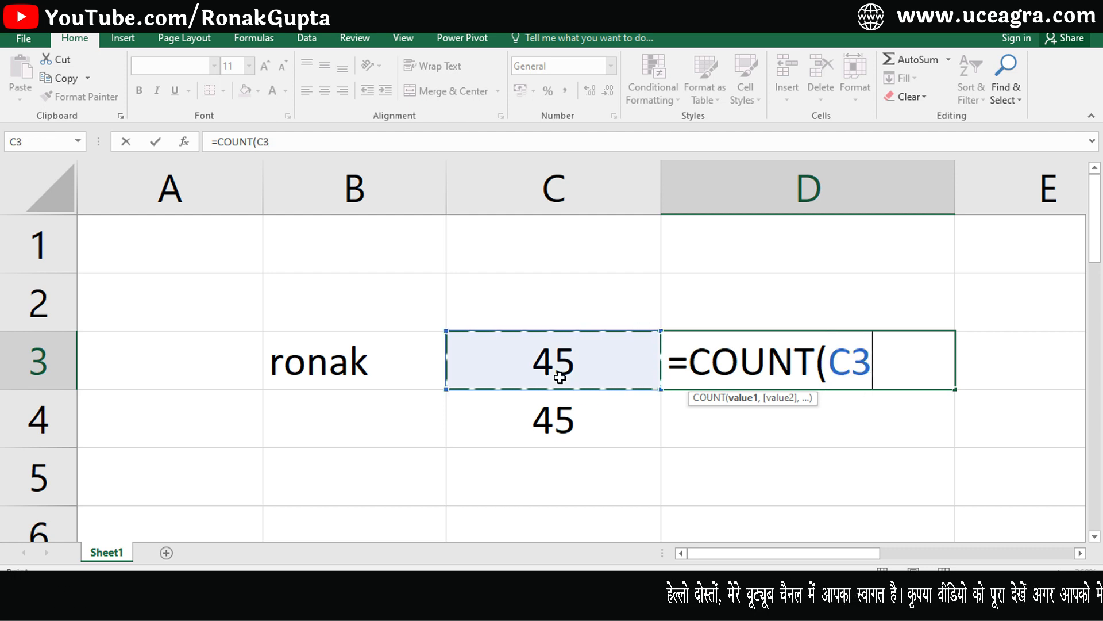
type(")")
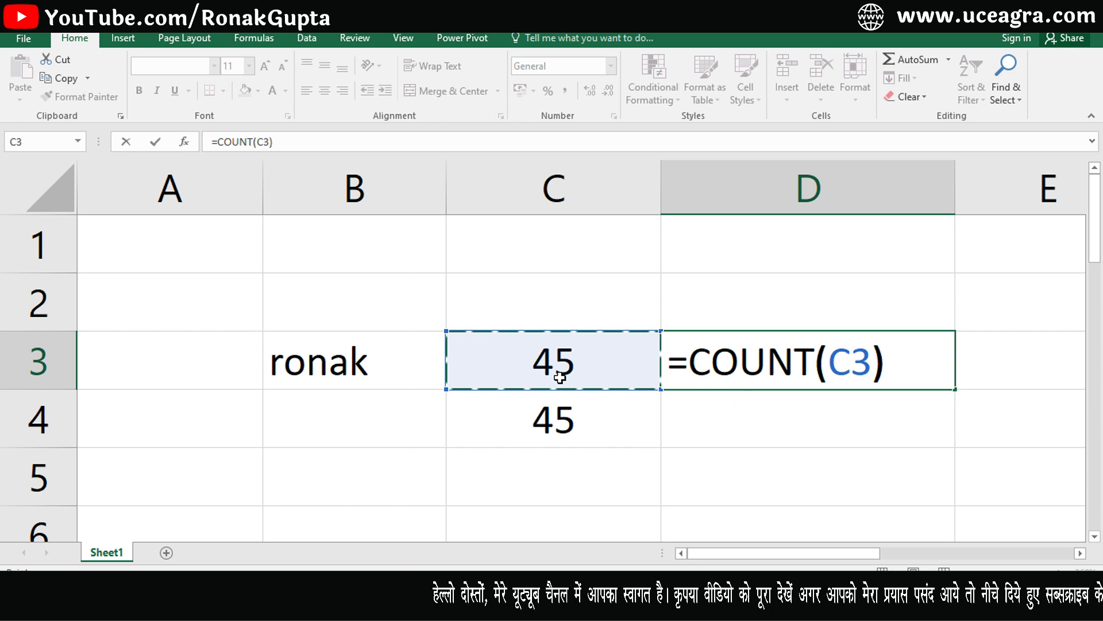
key("Return")
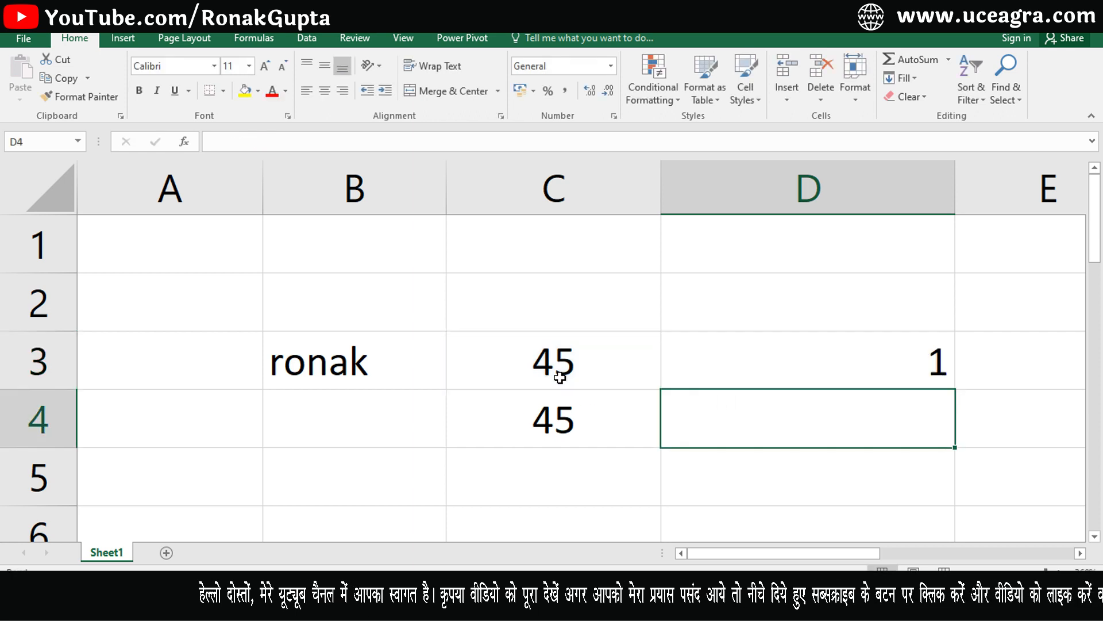
left_click(729, 358)
left_click_drag(957, 393, 951, 435)
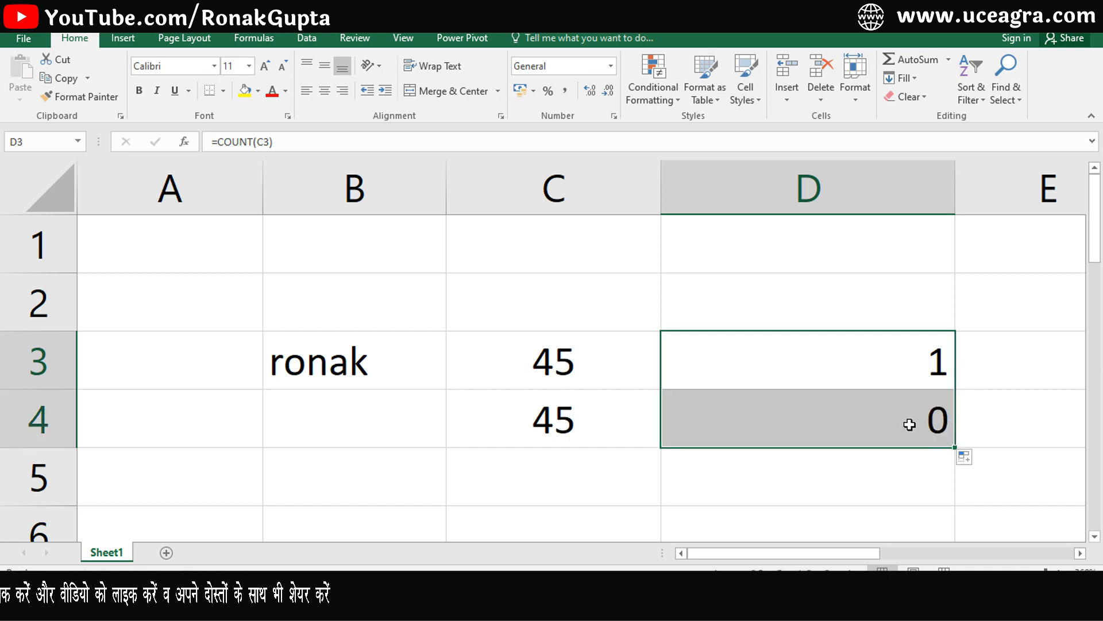
left_click(639, 425)
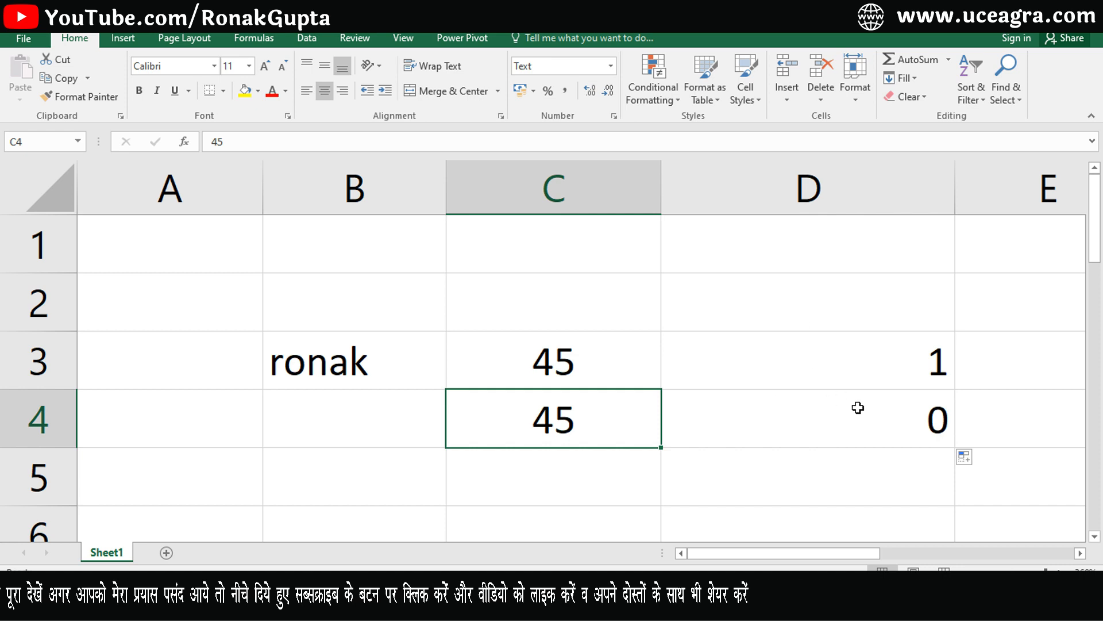
Compare the formats of C3 and C4, then re-enter C4's 45 so it can count as a number.
left_click_drag(606, 381, 603, 415)
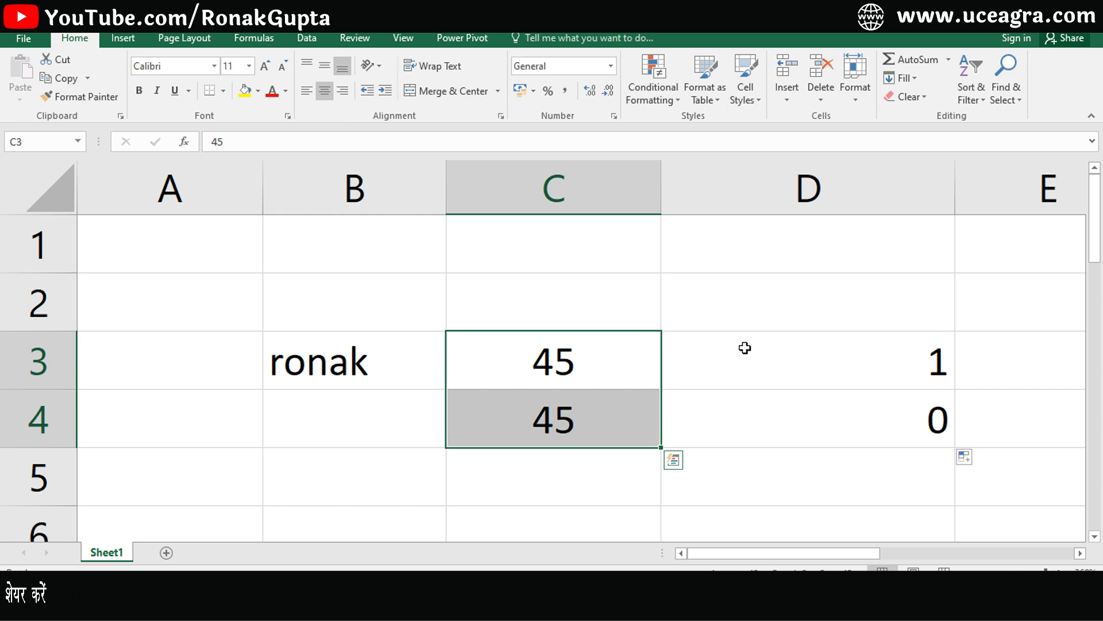
left_click(603, 421)
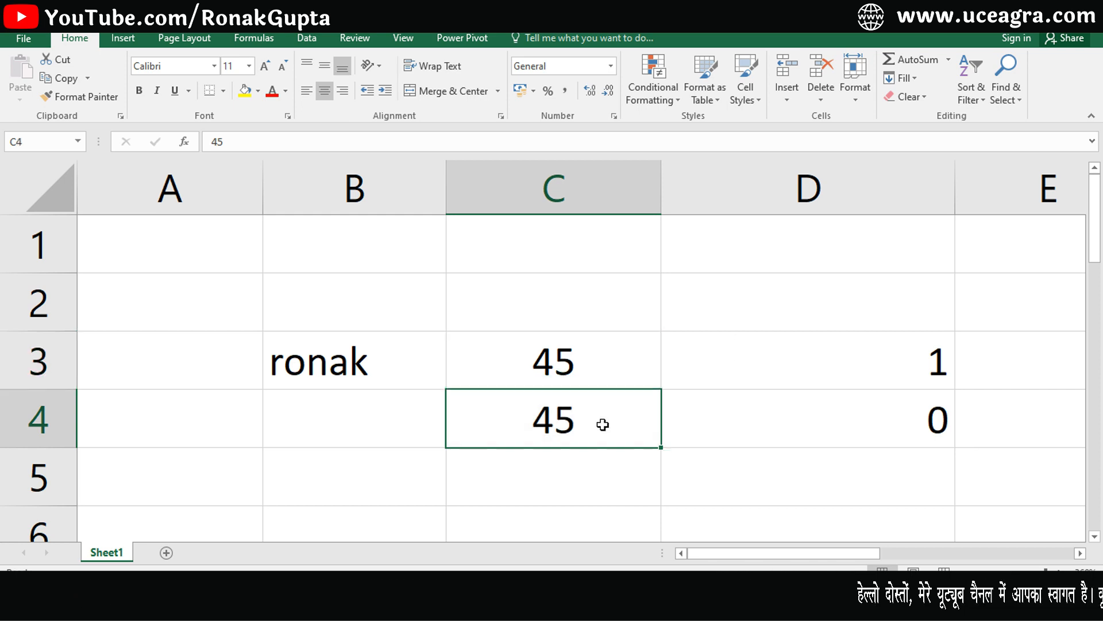
left_click(577, 361)
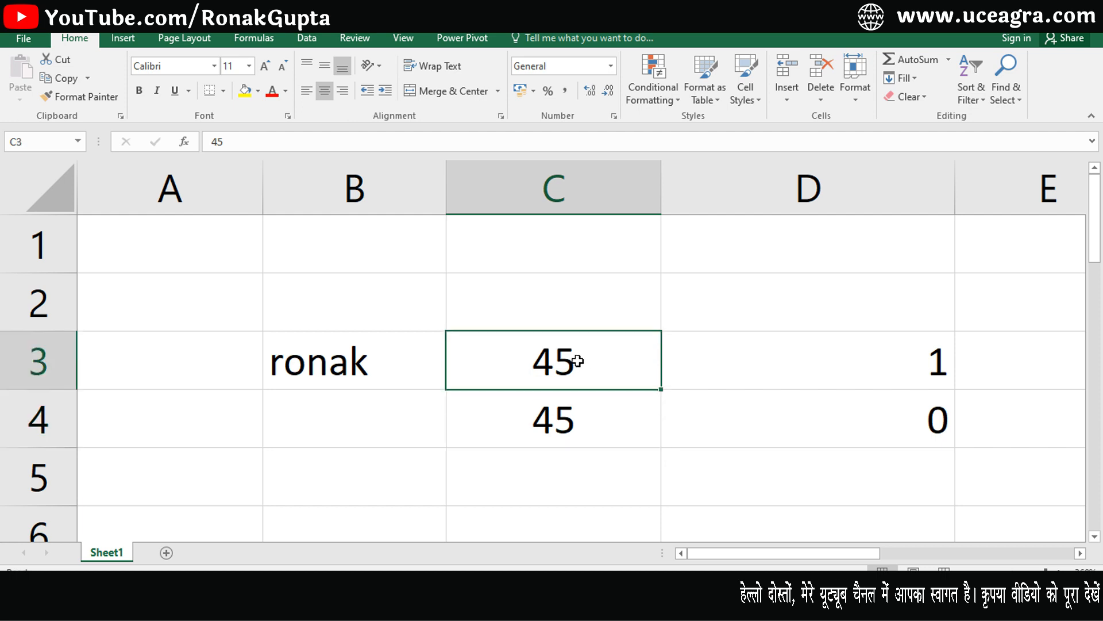
left_click(578, 405)
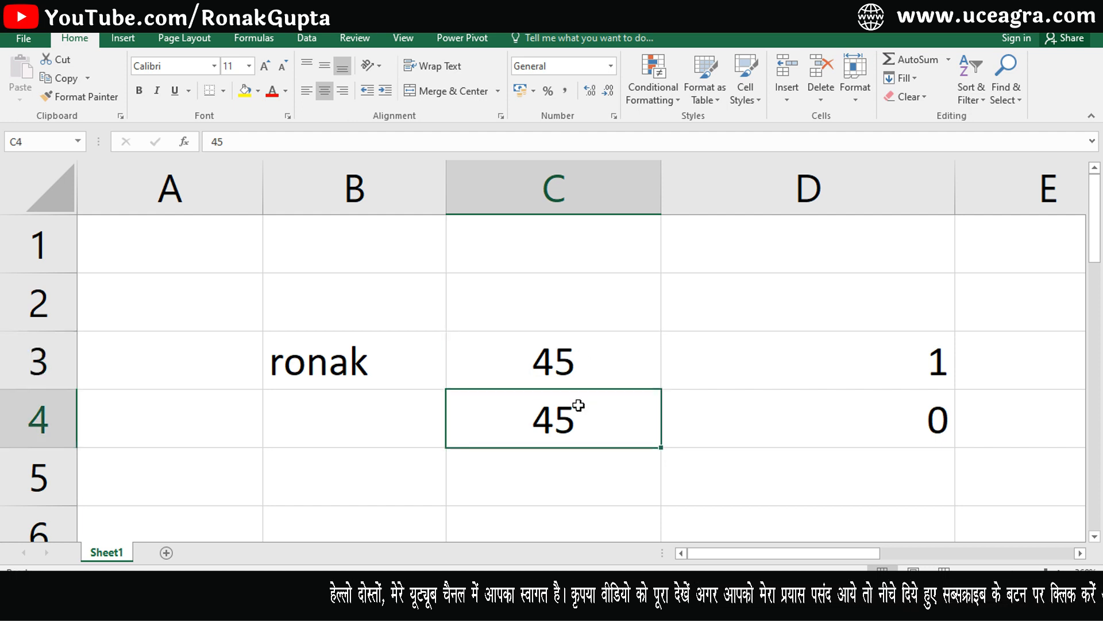
double_click(578, 405)
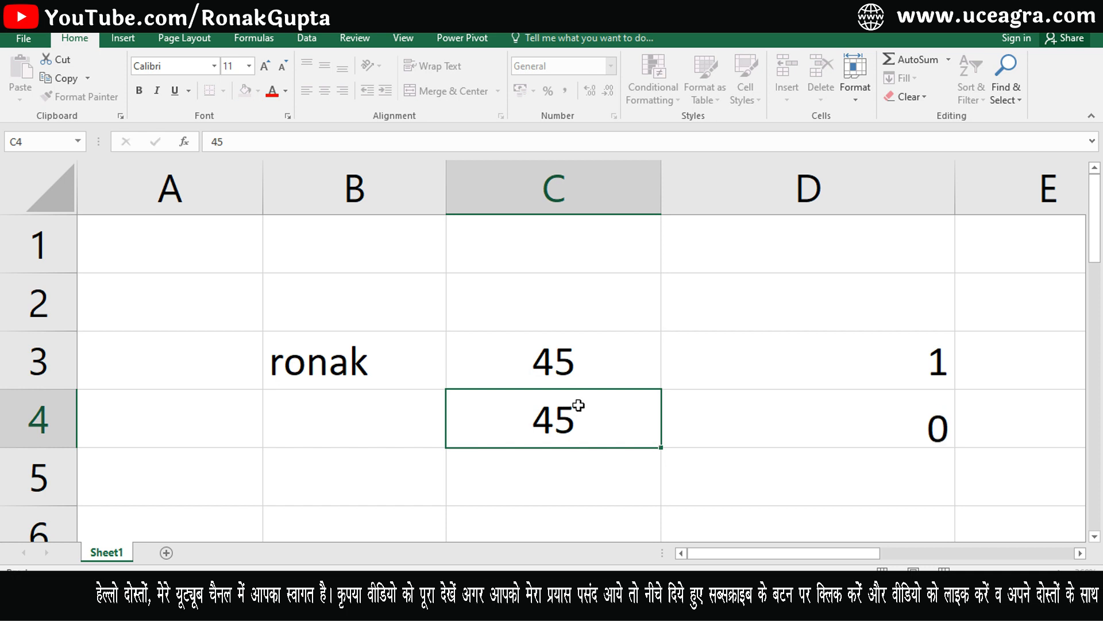
key("Return")
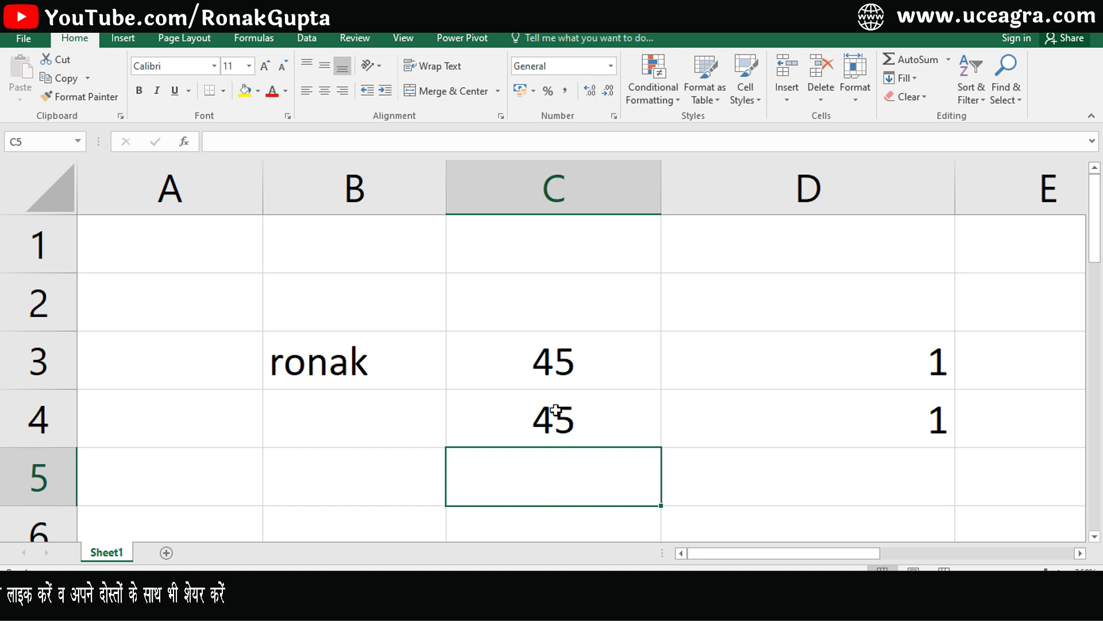
Check the values in C3:C4 and formulas in D3:D4, then clear D3:D4.
left_click(558, 409)
left_click(577, 371)
left_click(836, 419)
left_click(828, 358)
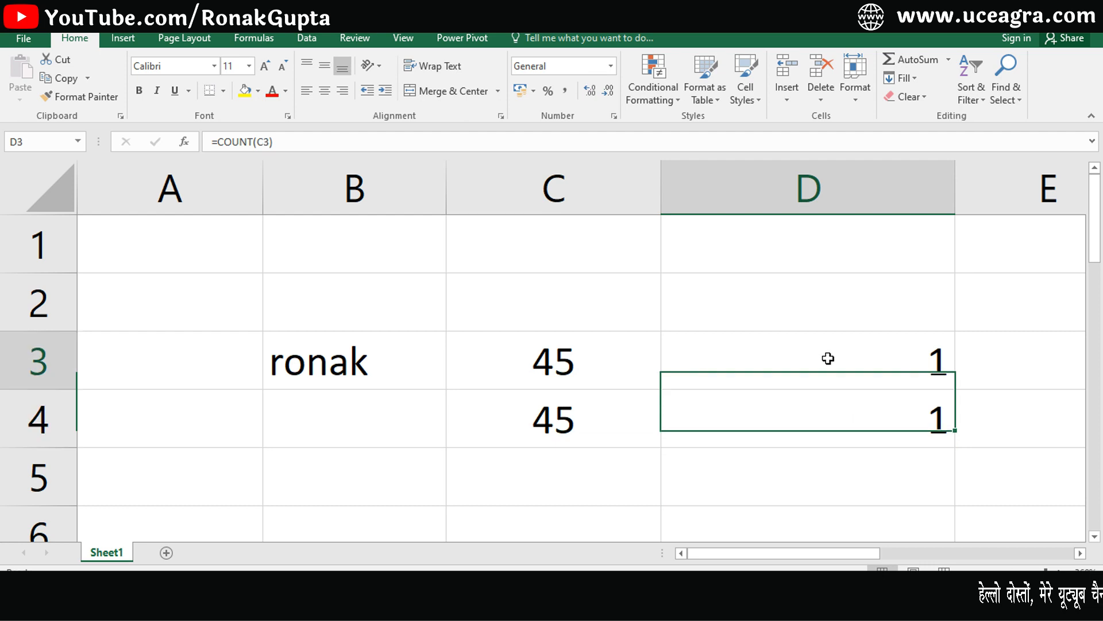
left_click_drag(828, 359, 828, 415)
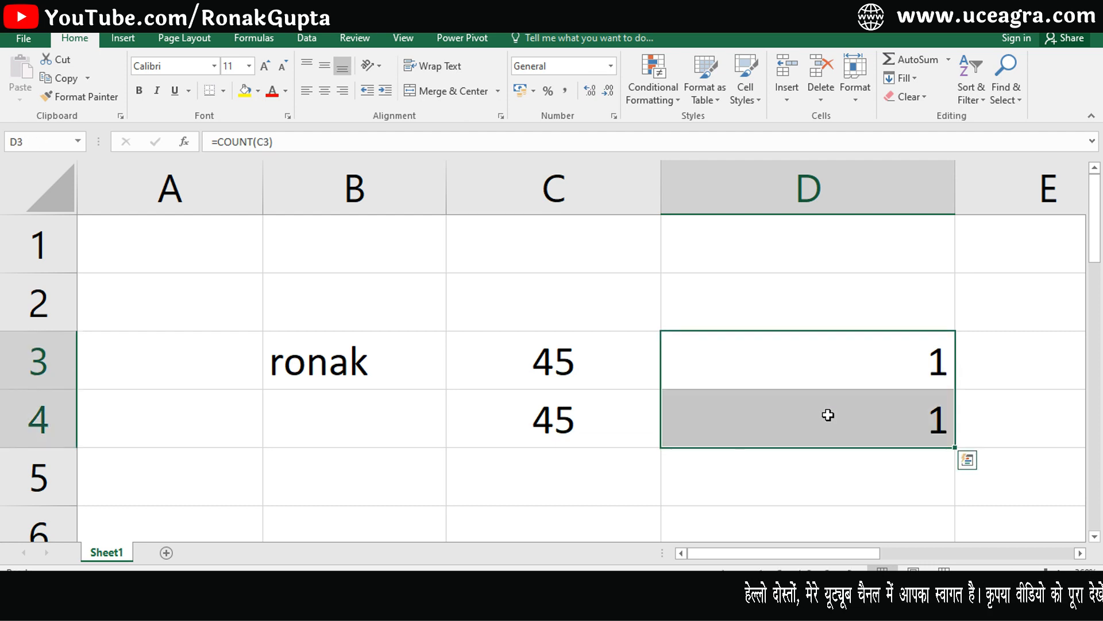
key("Delete")
Total C3:C4 in D3 with =SUM(C3:C4), giving 90.
left_click(843, 373)
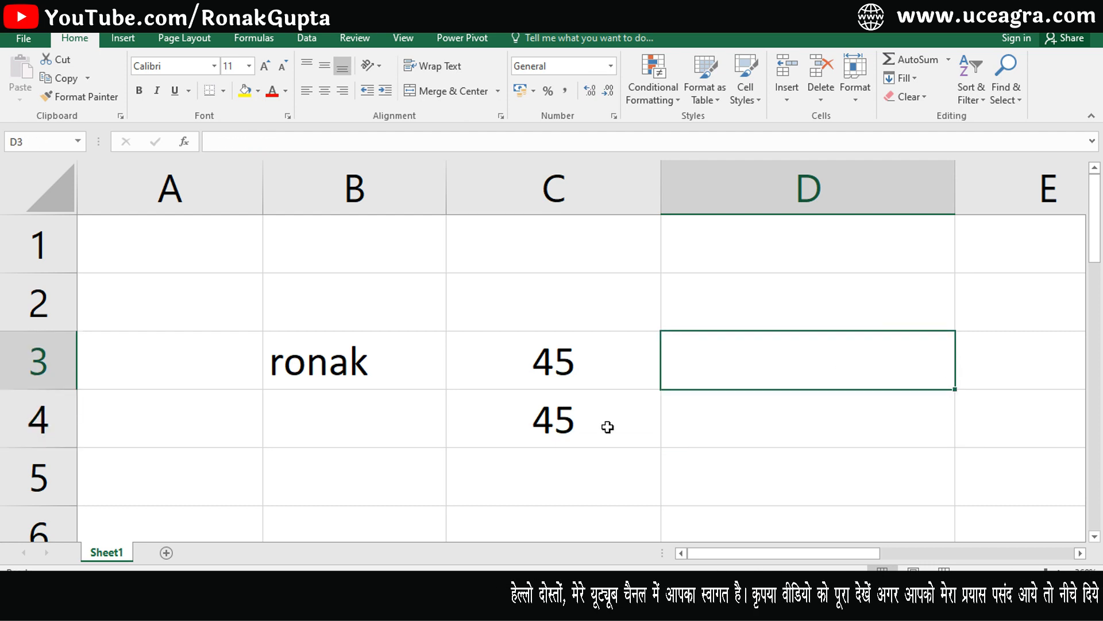
type("=sum(")
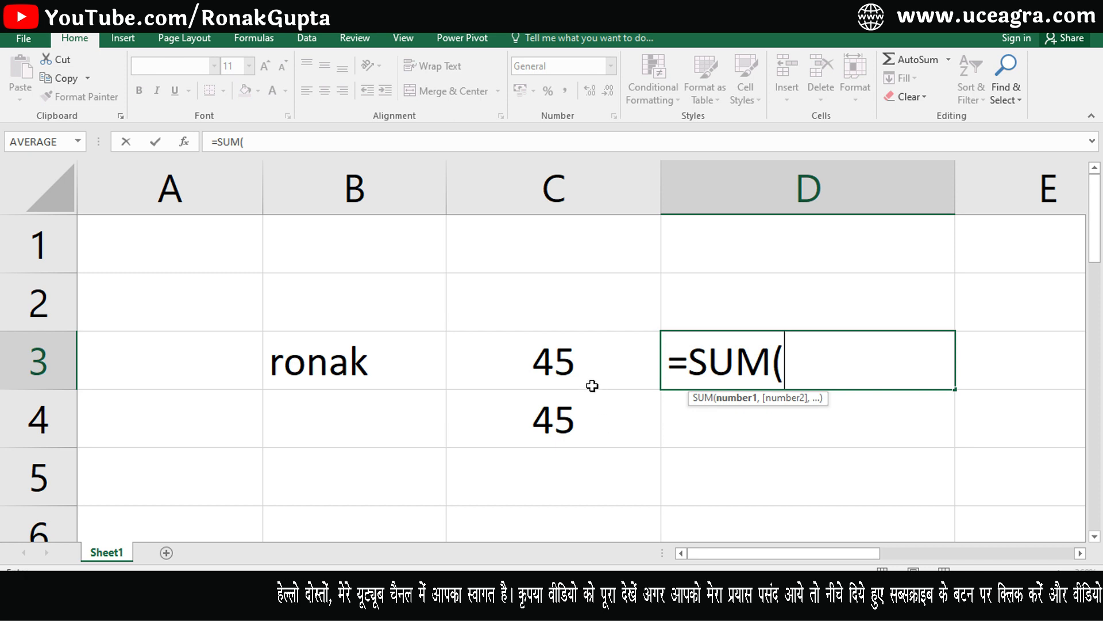
left_click_drag(591, 381, 581, 423)
key("Return")
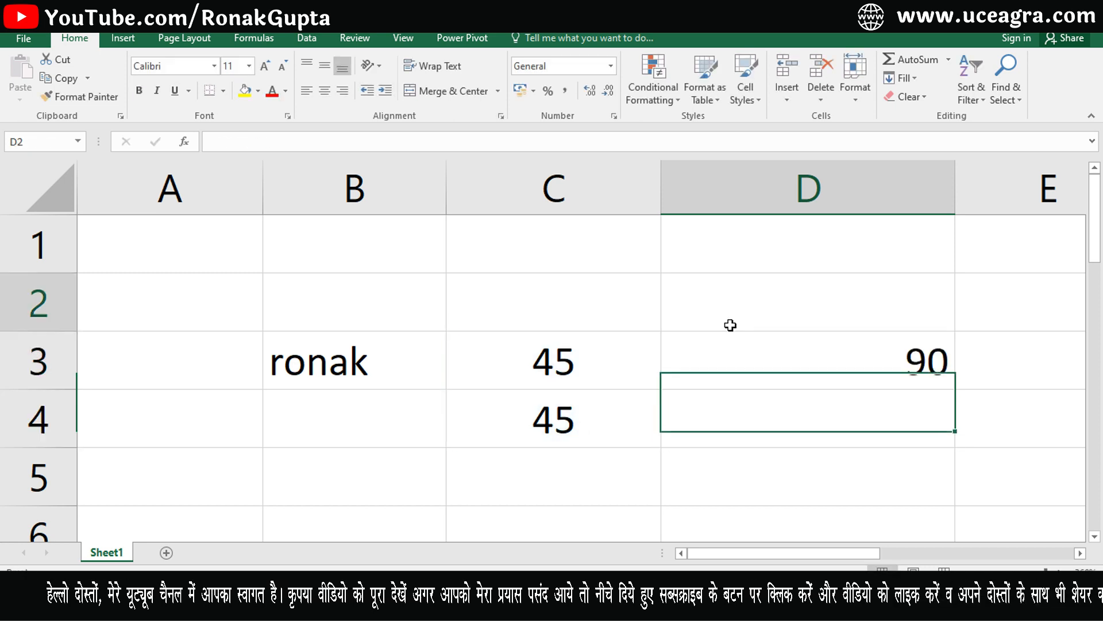
left_click_drag(729, 322, 727, 339)
left_click(726, 352)
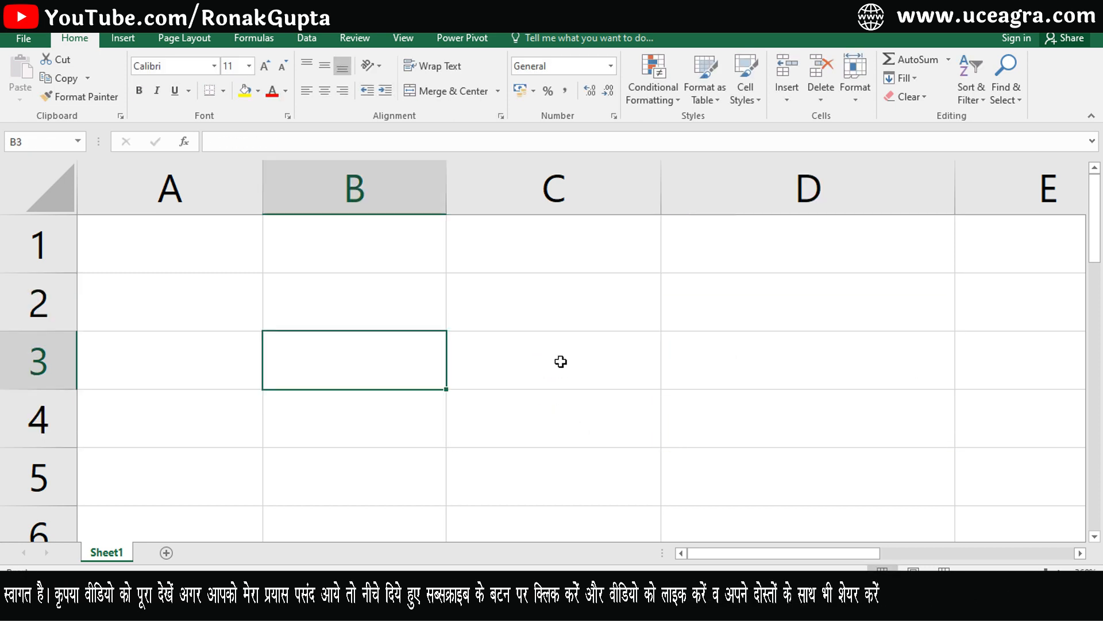
Browse the accounting currency and number format lists without applying anything.
left_click(534, 92)
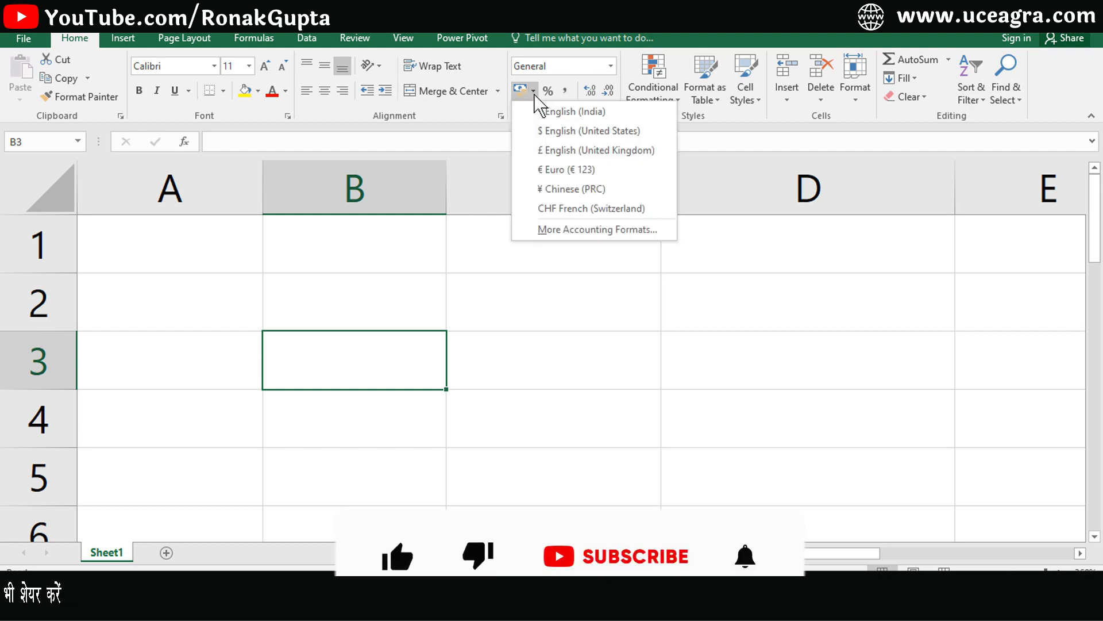
left_click(612, 66)
left_click(717, 241)
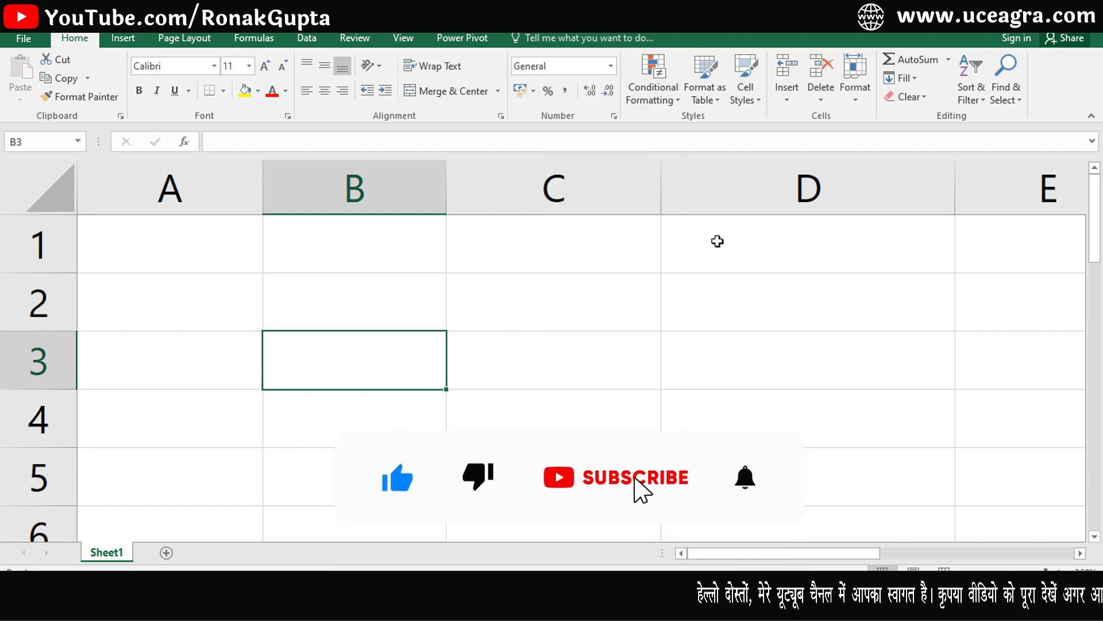
left_click(533, 92)
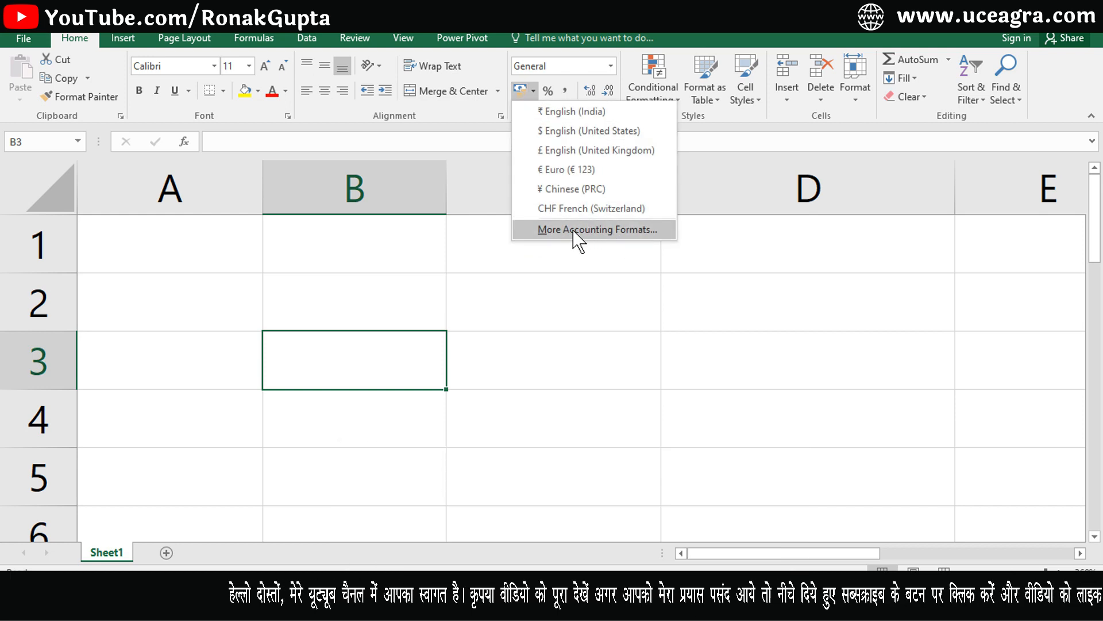
Review Accounting with the ₹ symbol in Format Cells and cancel without changes.
left_click(597, 229)
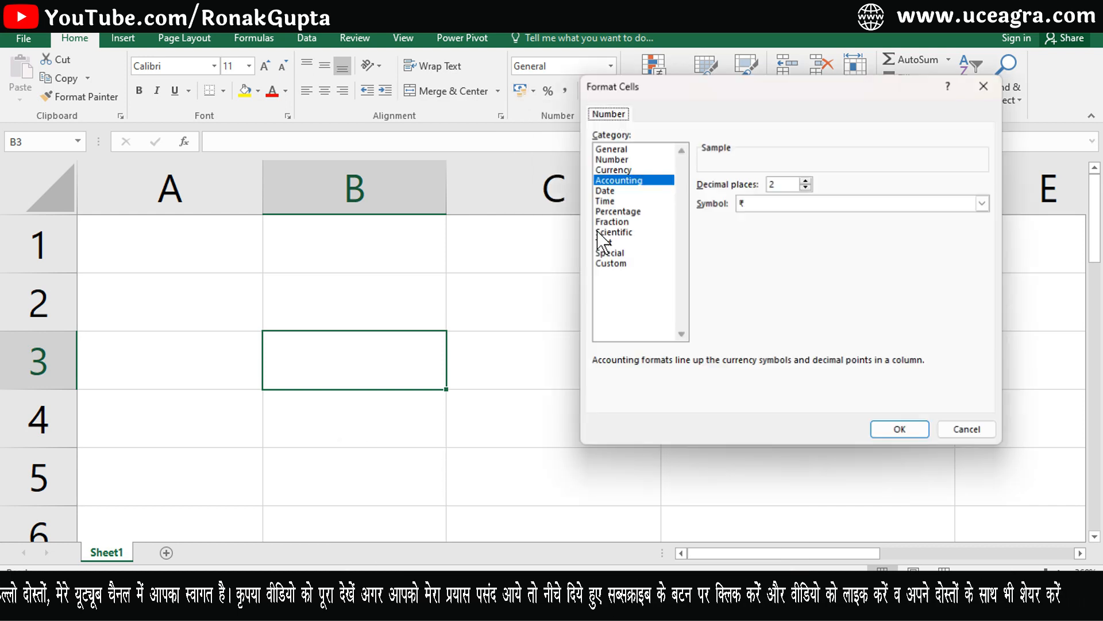
left_click(758, 207)
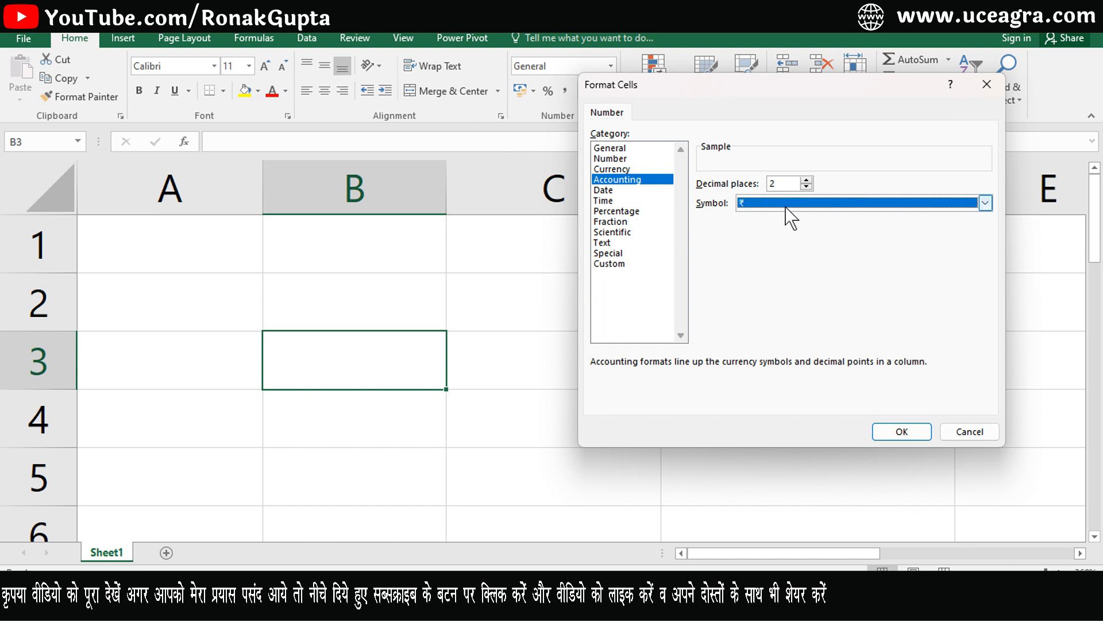
left_click(786, 207)
left_click(834, 336)
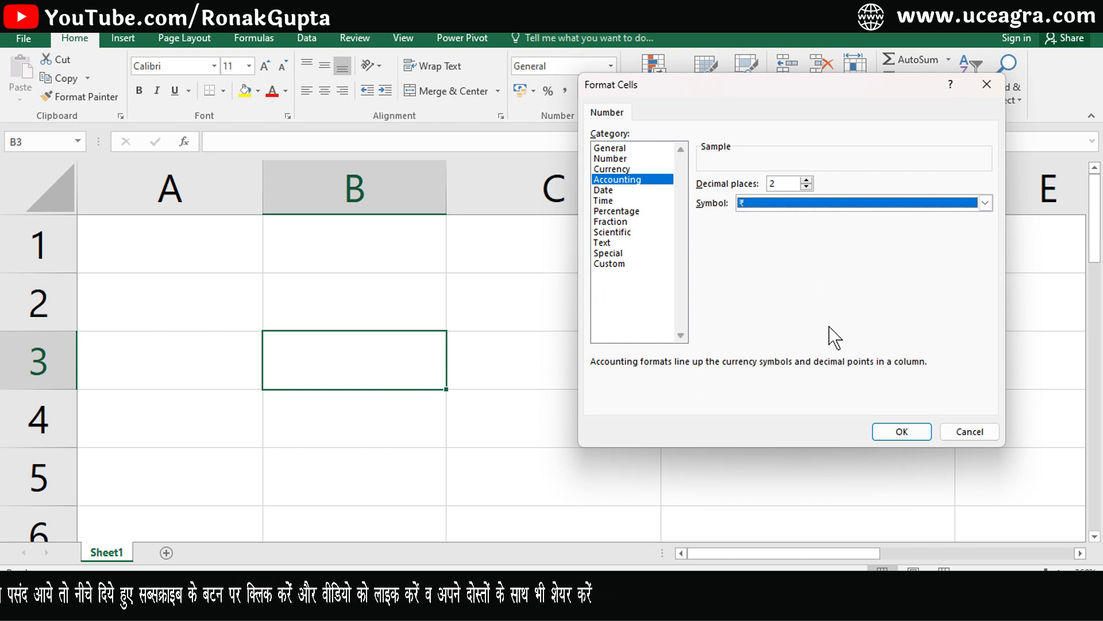
left_click(966, 437)
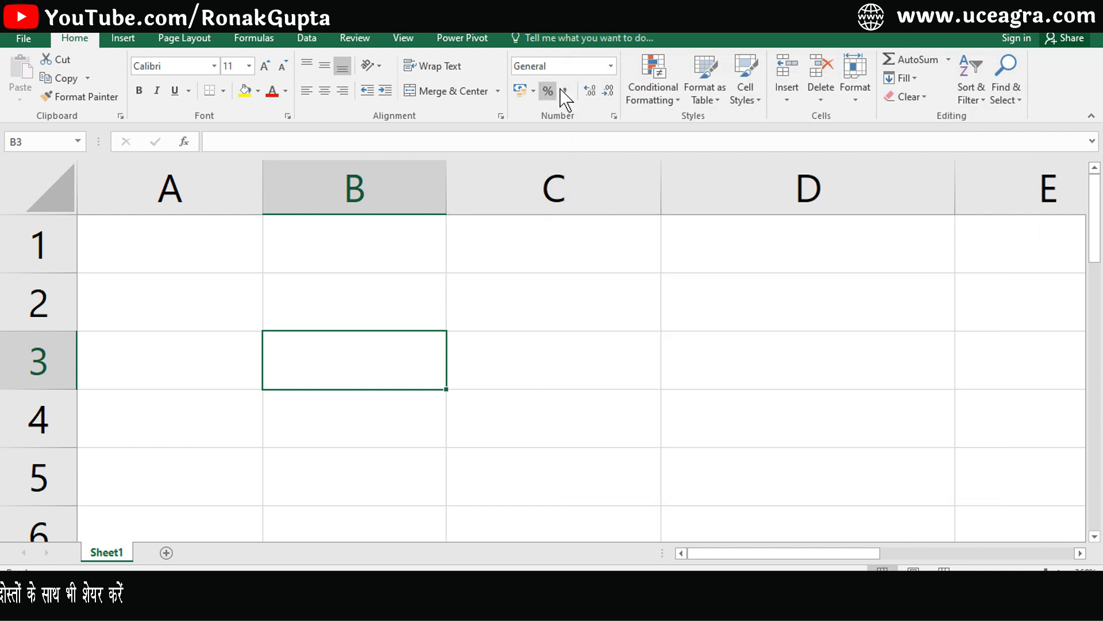
Enter 45 in B3.
left_click(610, 66)
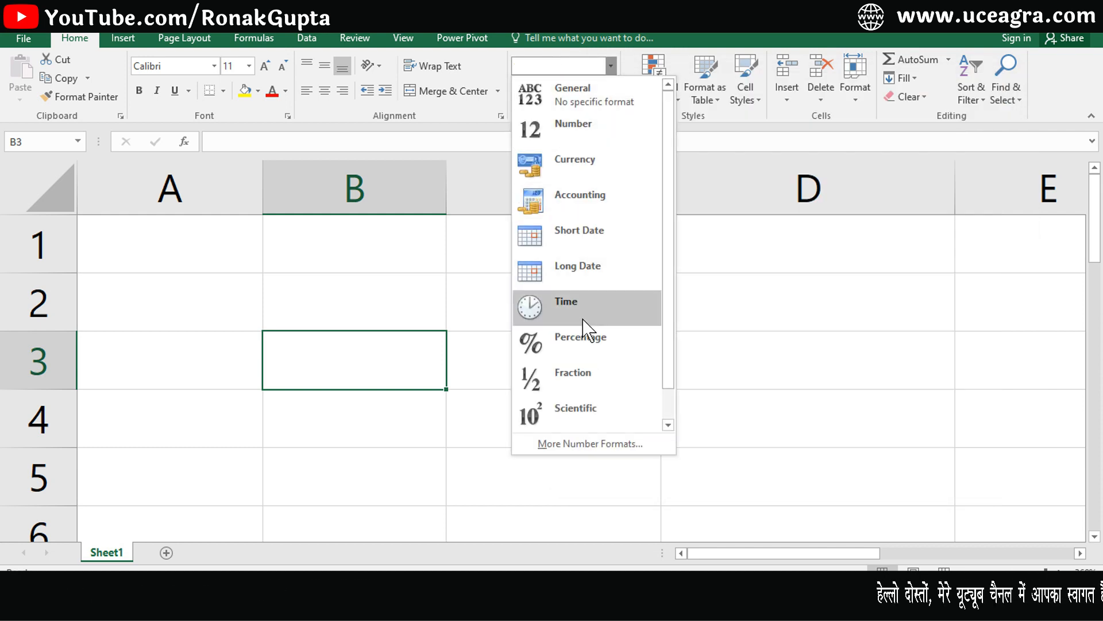
left_click(411, 335)
double_click(399, 357)
type("45")
key("Return")
key("Up")
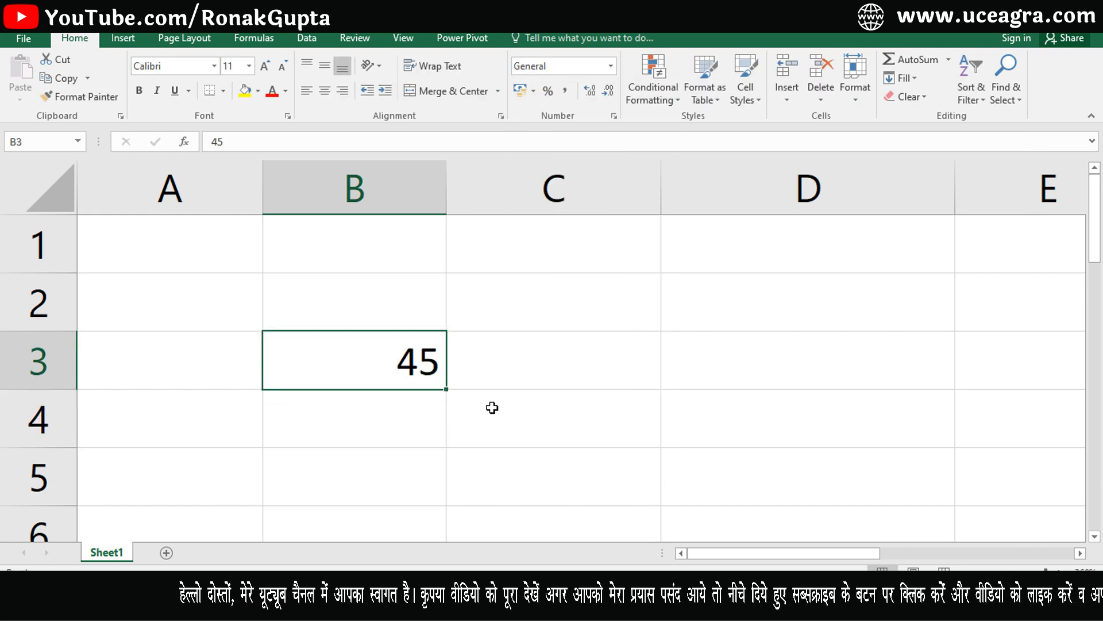
Show B3's 45 as 4500% with Percent Style, then undo it.
left_click(548, 91)
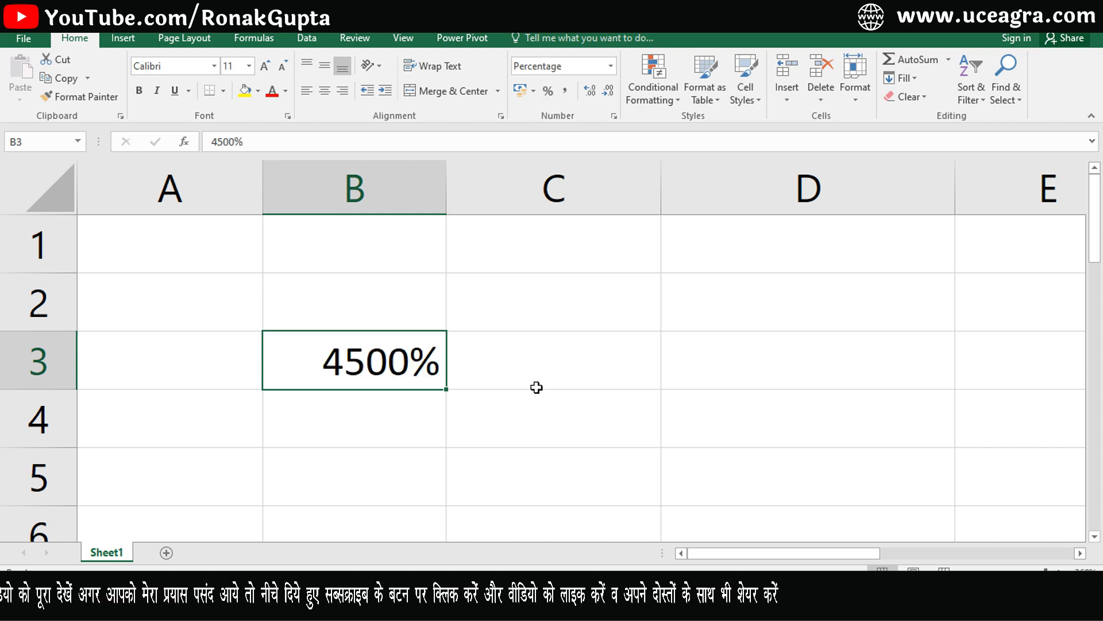
key("ctrl+z")
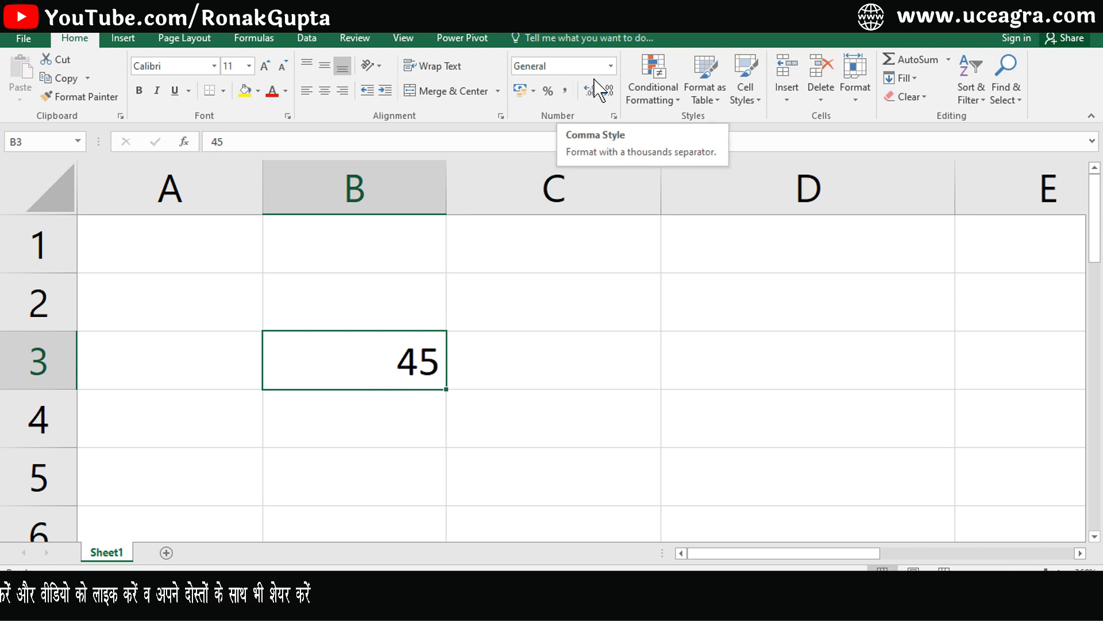
left_click(610, 66)
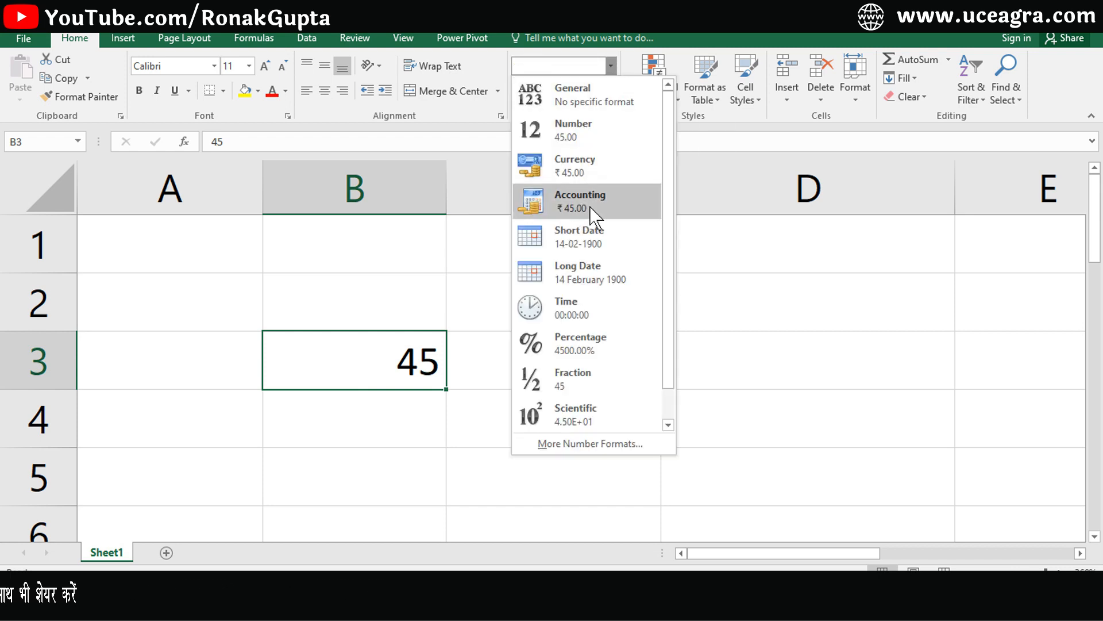
left_click(401, 314)
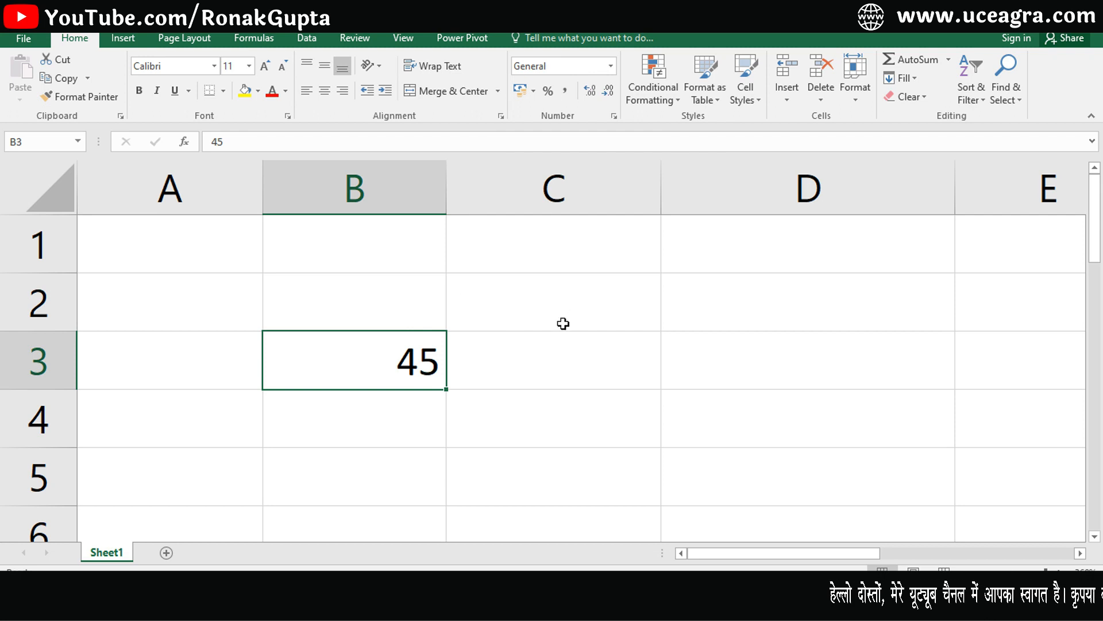
Enter 4564564 in B3, apply Comma Style showing 45,64,564.00 in a widened column, then revert to General.
type("4564564")
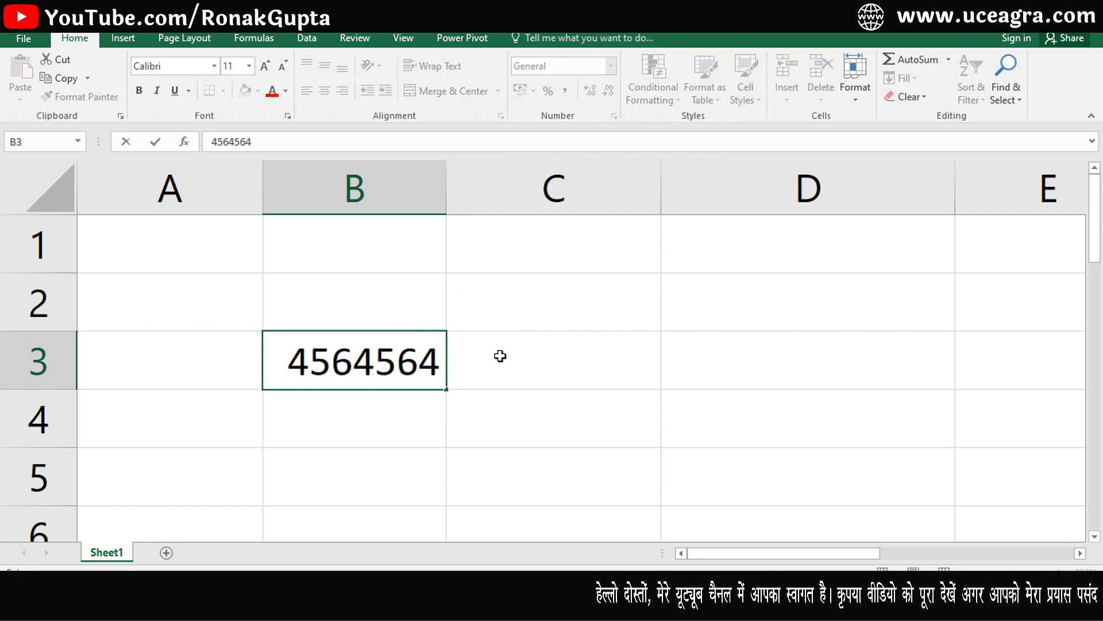
key("Return")
left_click(441, 360)
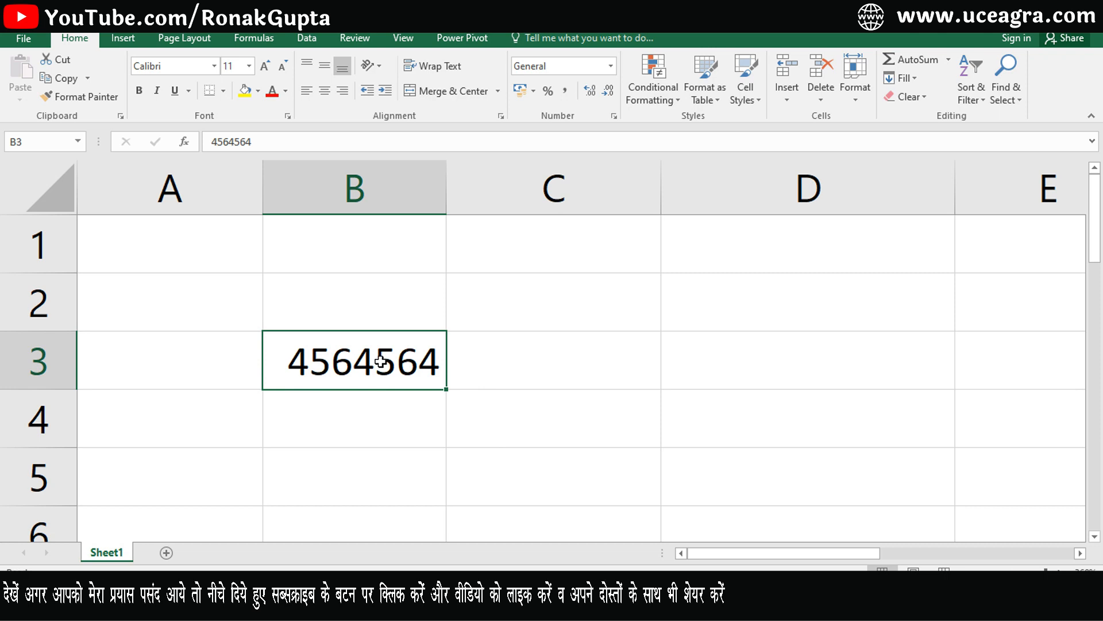
left_click(565, 91)
left_click_drag(446, 188, 588, 214)
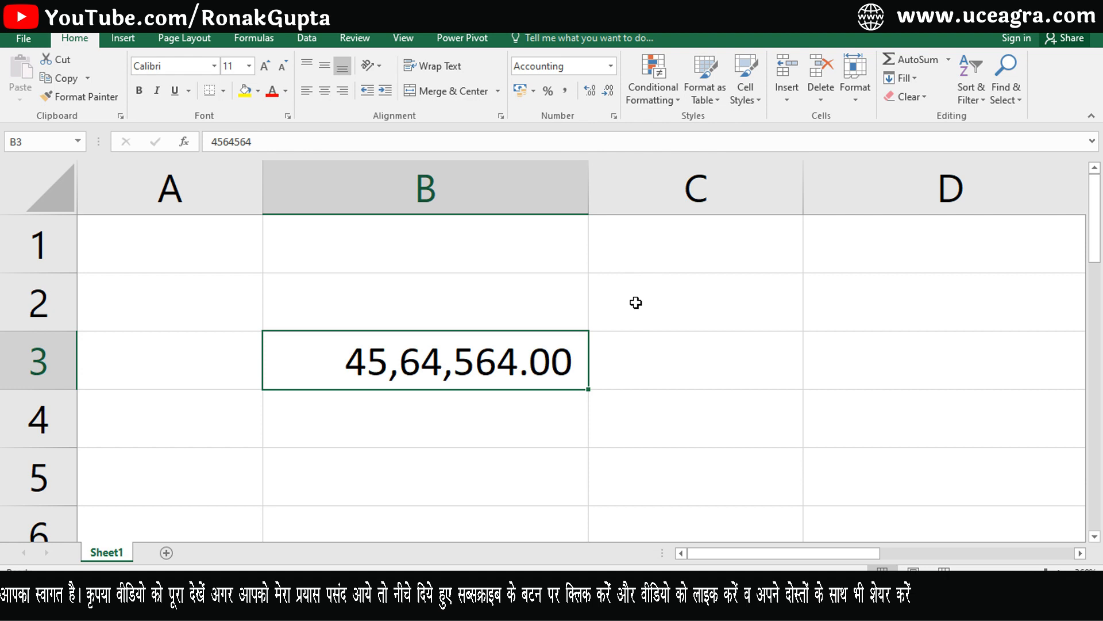
key("ctrl+shift+asciitilde")
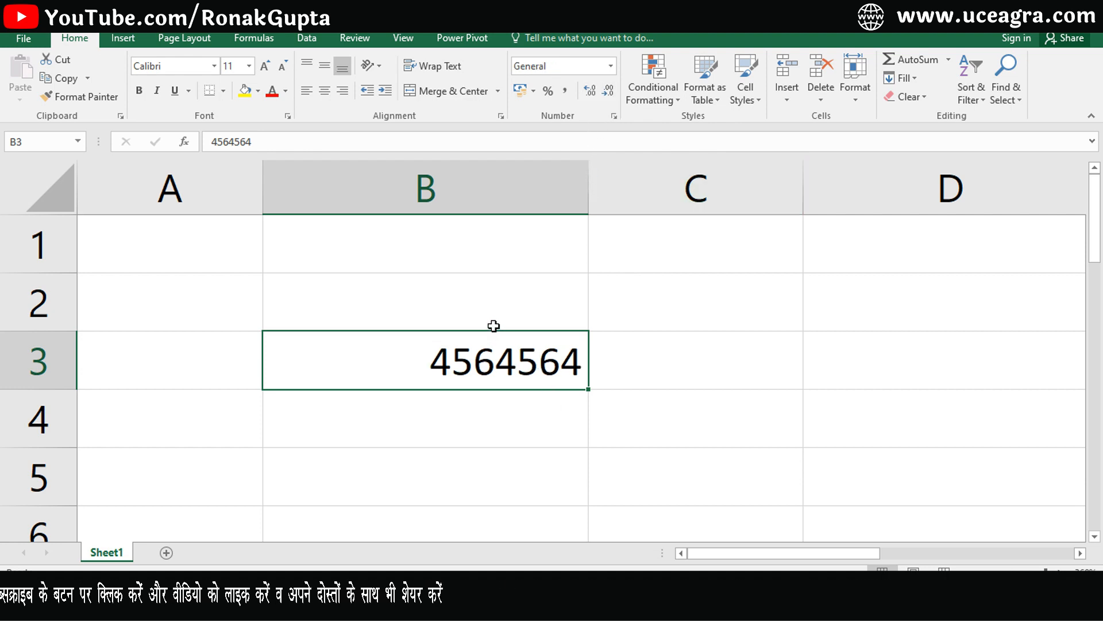
Enter 253.6533233 in B3, add three decimal places, then remove five.
type("2")
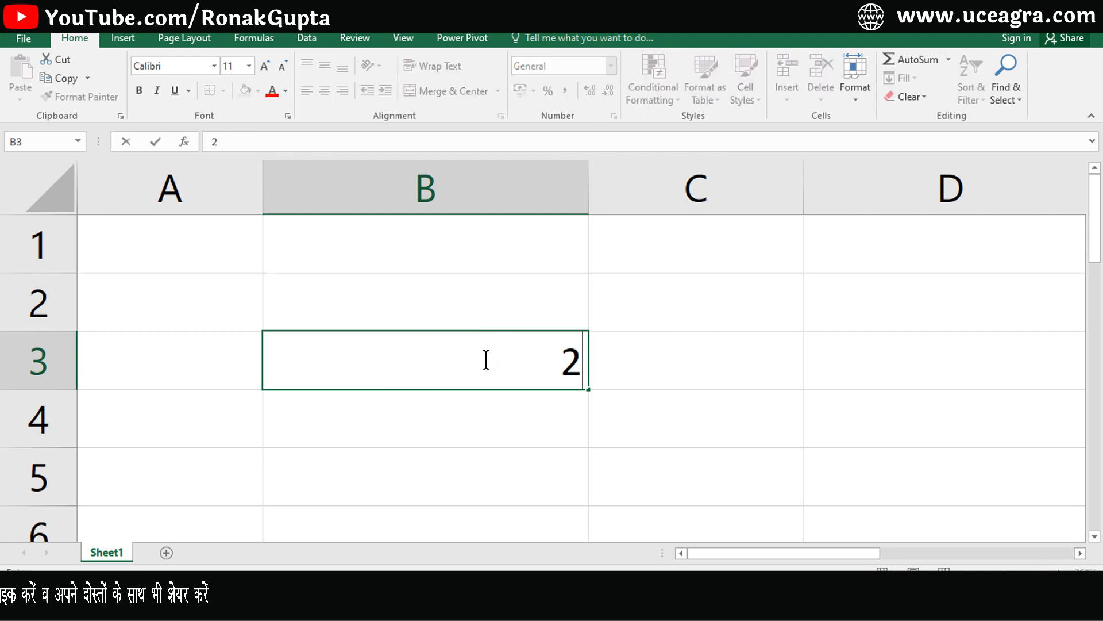
type("53.6533233")
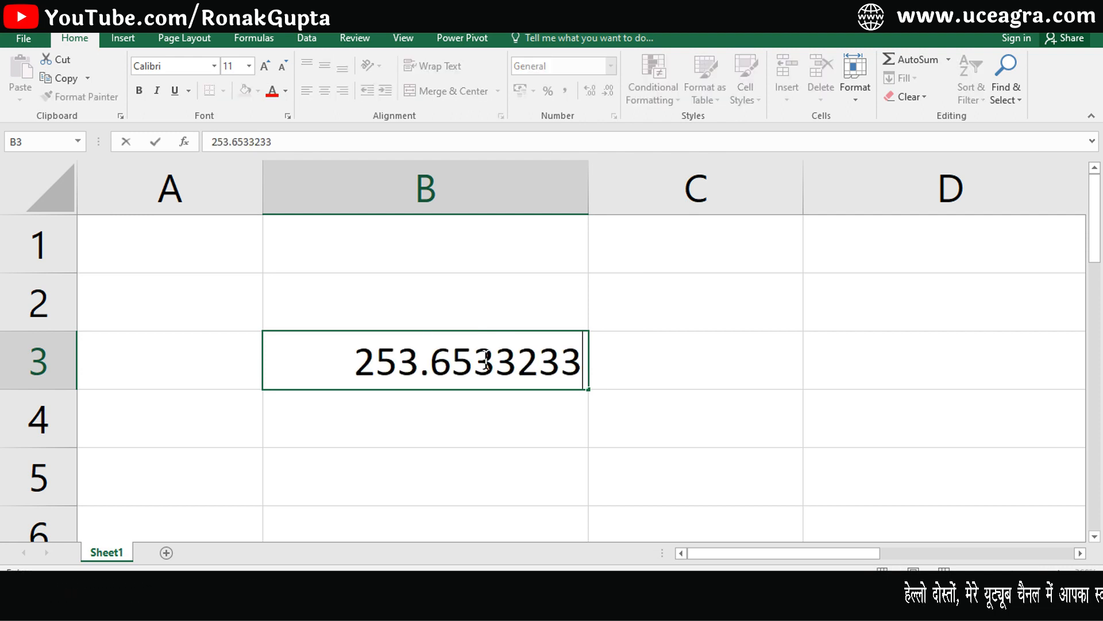
key("Return")
left_click(486, 360)
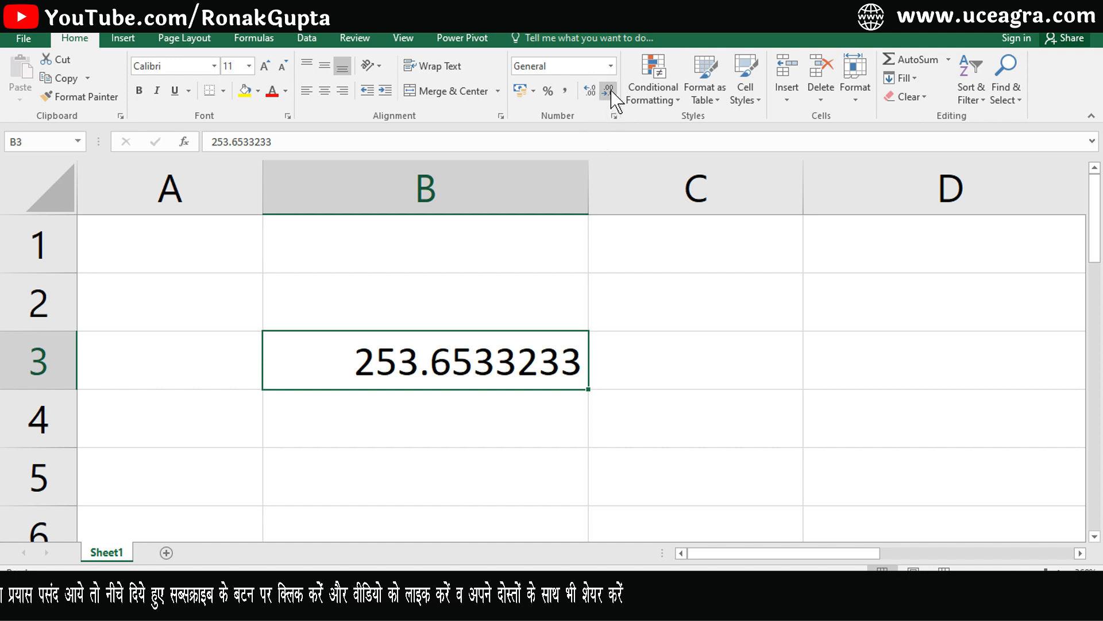
left_click(588, 90)
left_click(587, 90)
left_click(587, 91)
left_click(608, 92)
left_click(609, 92)
left_click(609, 92)
left_click(608, 92)
left_click(608, 92)
left_click(608, 92)
left_click(608, 92)
left_click(608, 92)
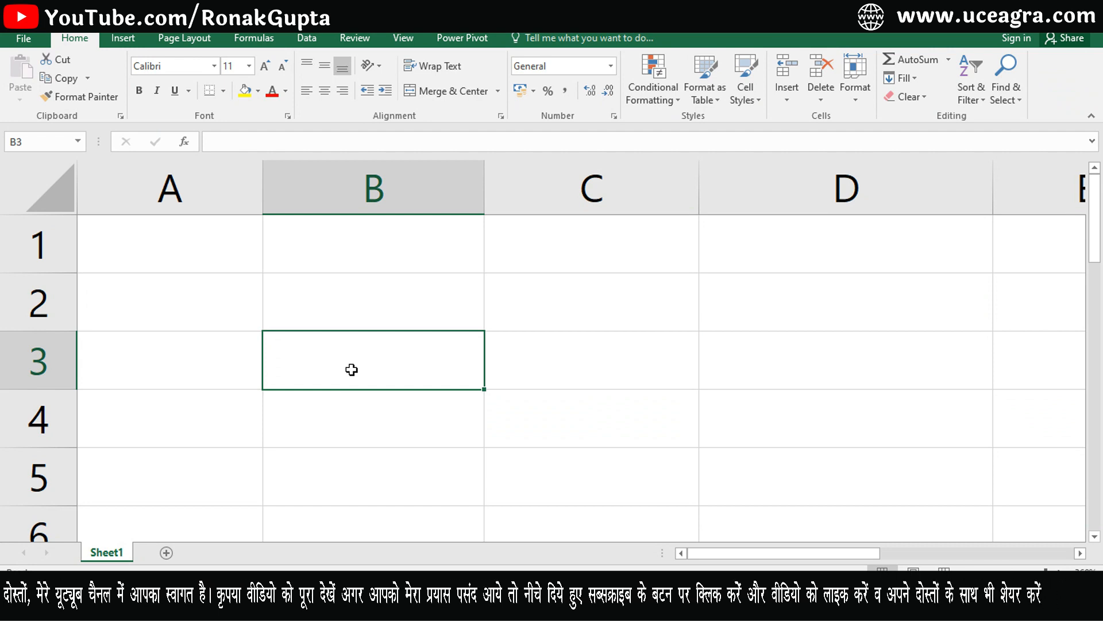
key("ctrl+1")
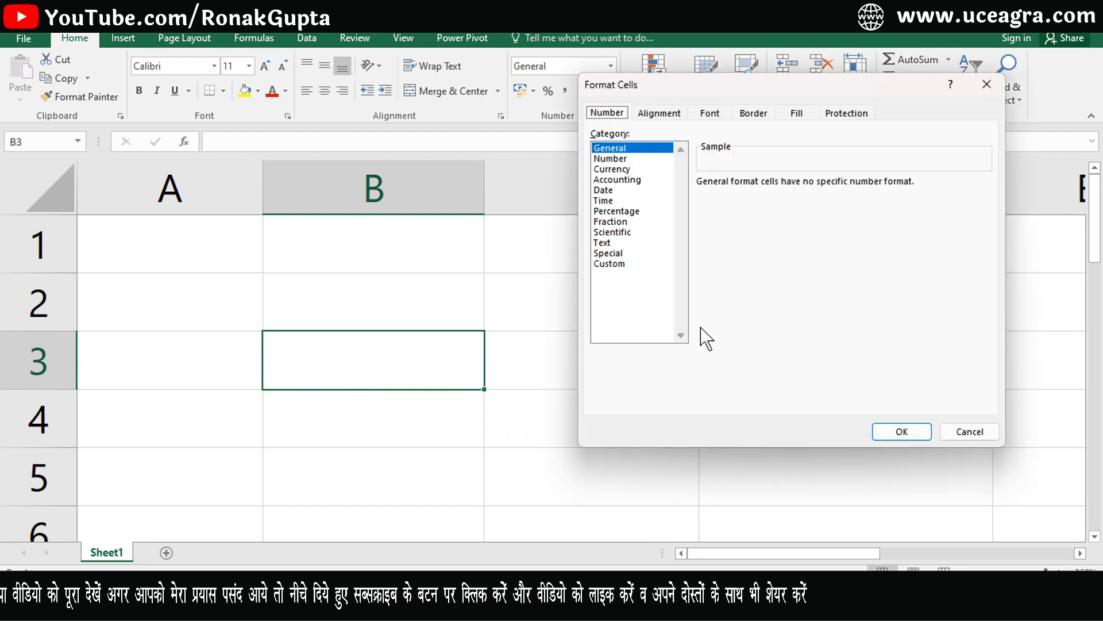
left_click(610, 255)
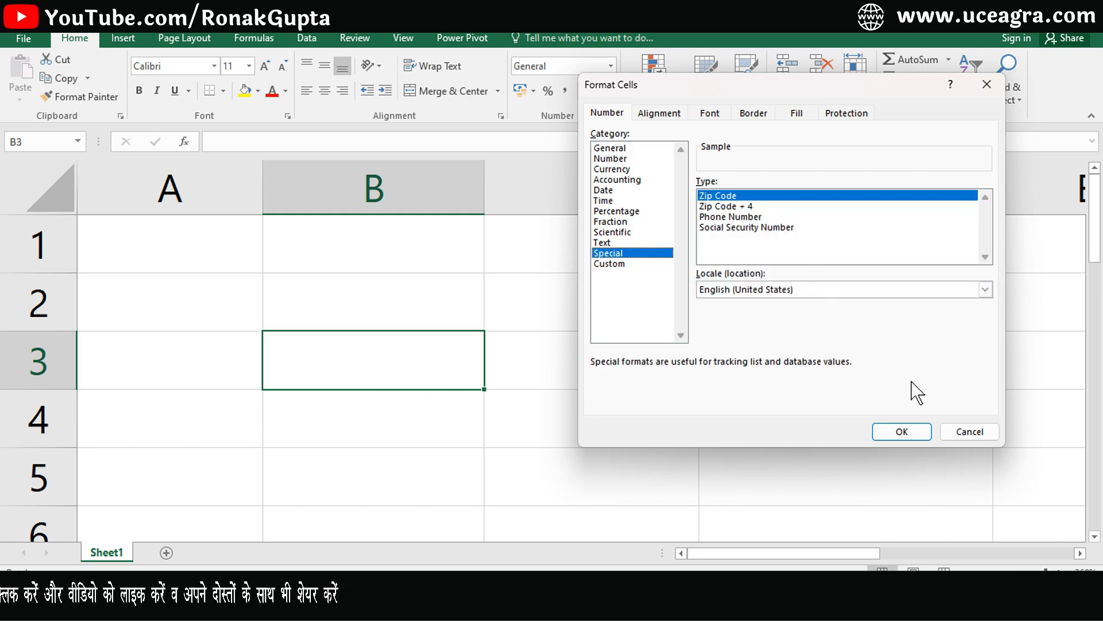
left_click(963, 437)
left_click(611, 66)
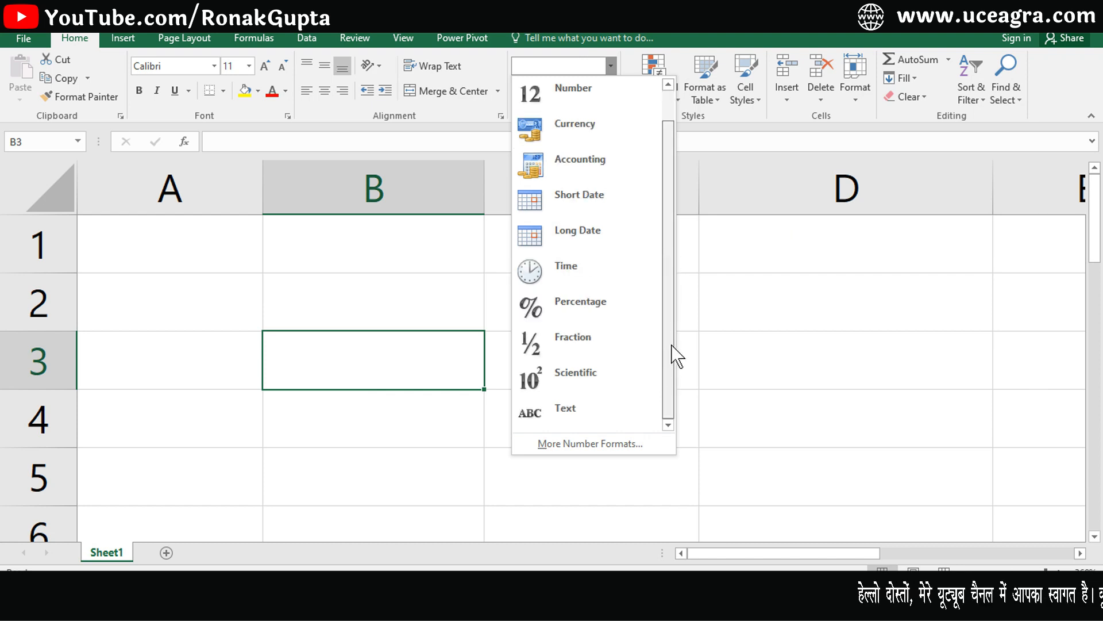
left_click(373, 364)
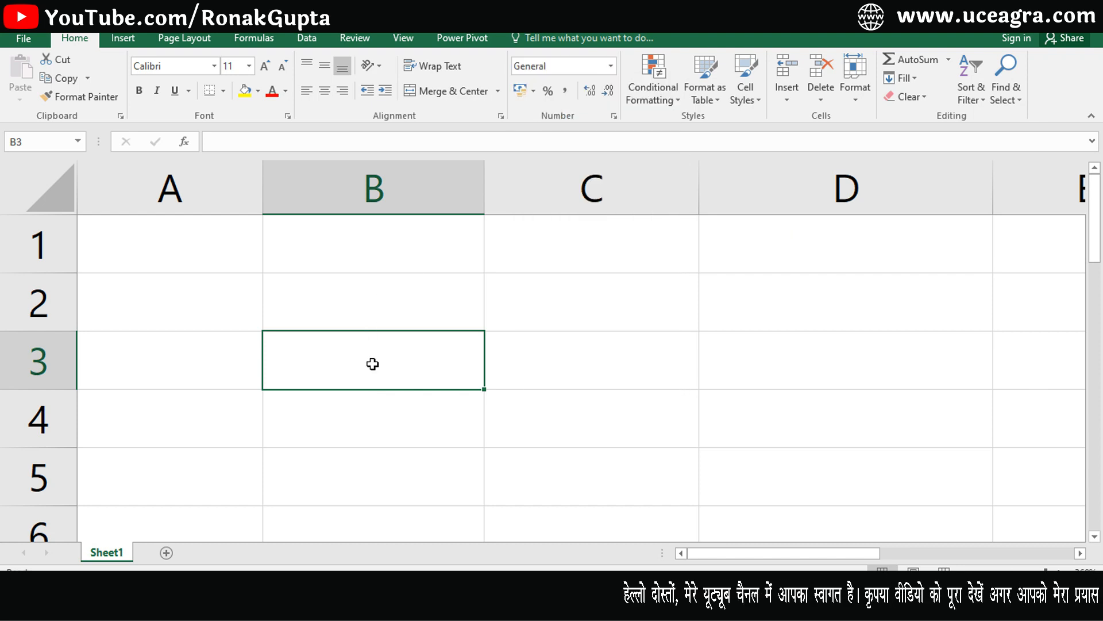
key("ctrl+1")
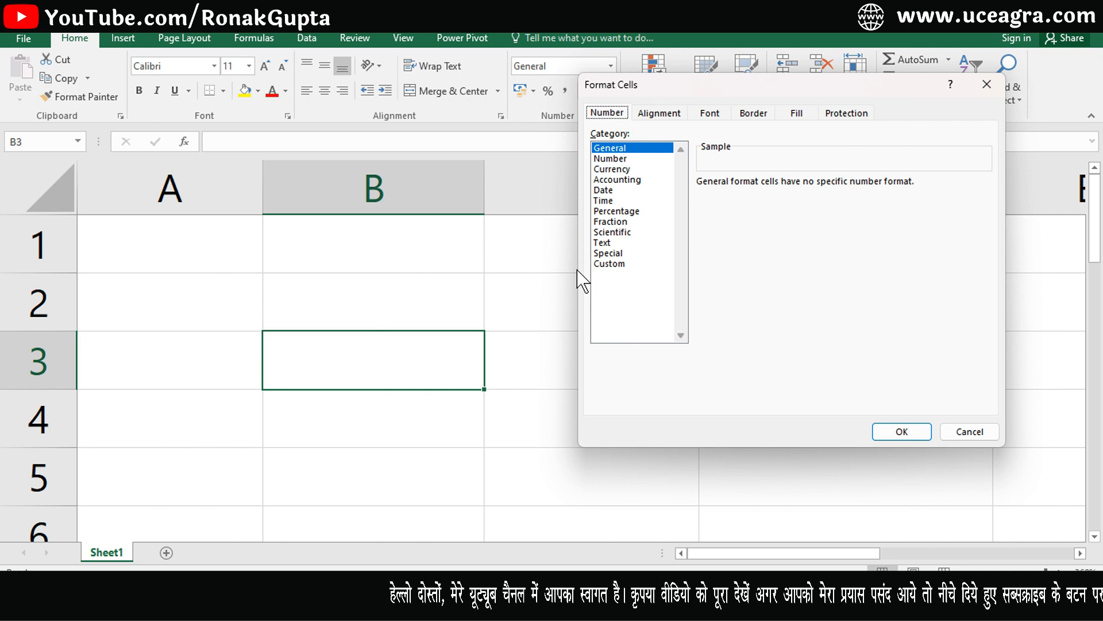
left_click(979, 428)
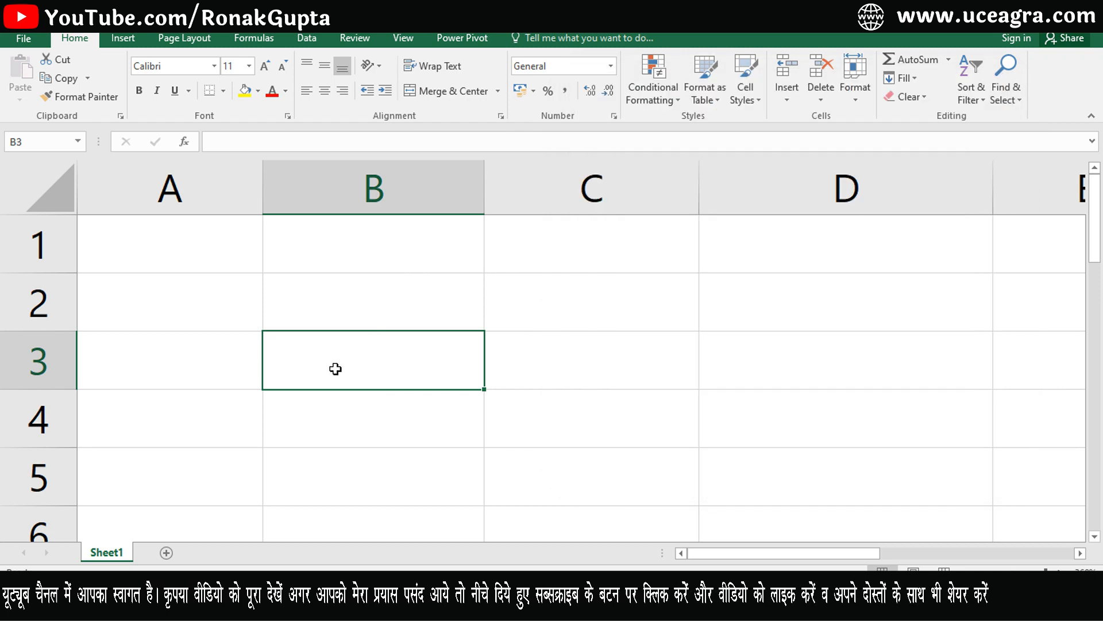
Enter 859658659 in B3 and format it as a Special Zip Code.
type("859658659")
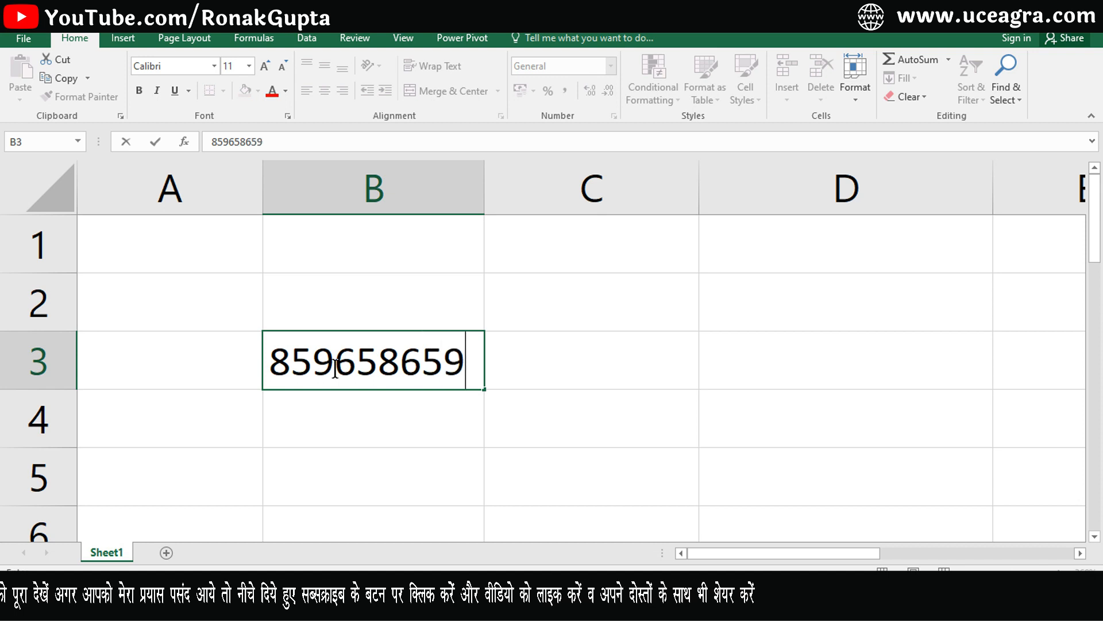
key("Return")
left_click(335, 368)
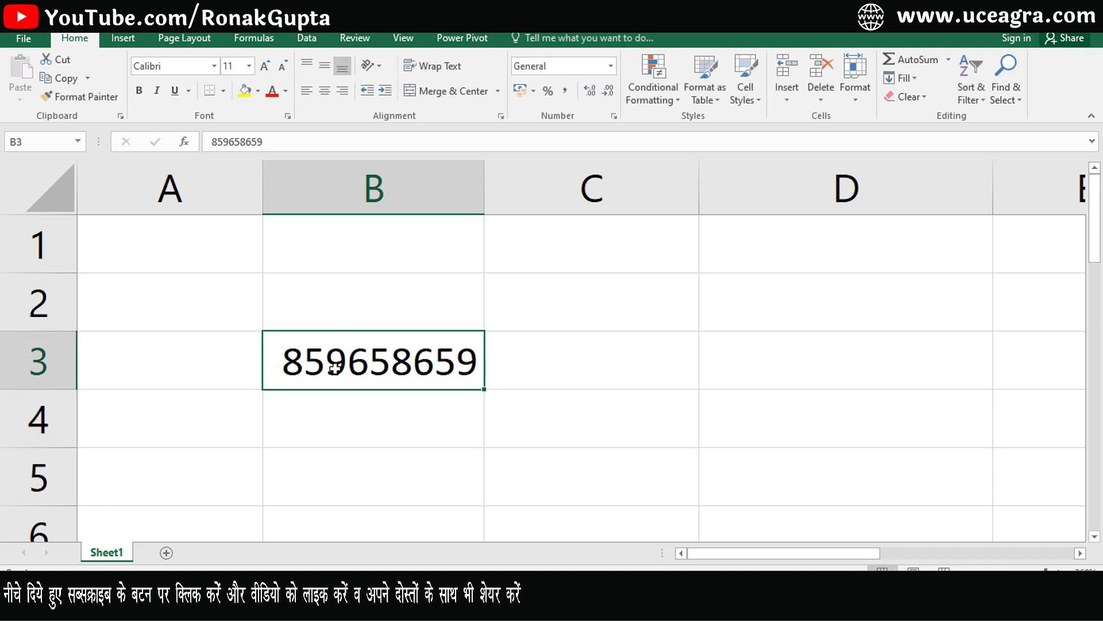
key("ctrl+1")
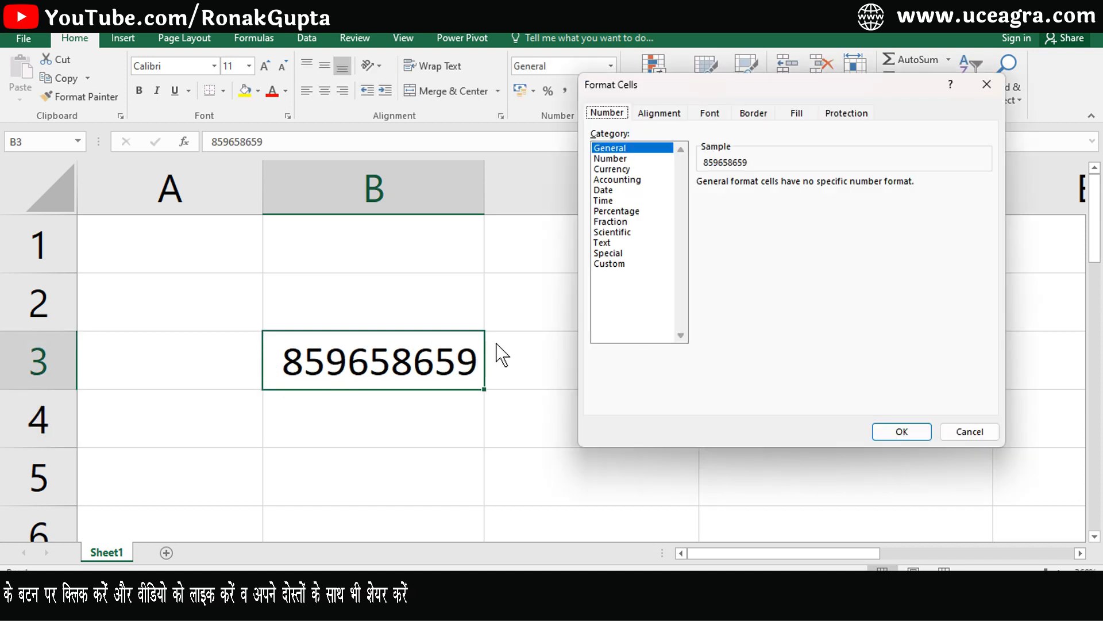
left_click(608, 253)
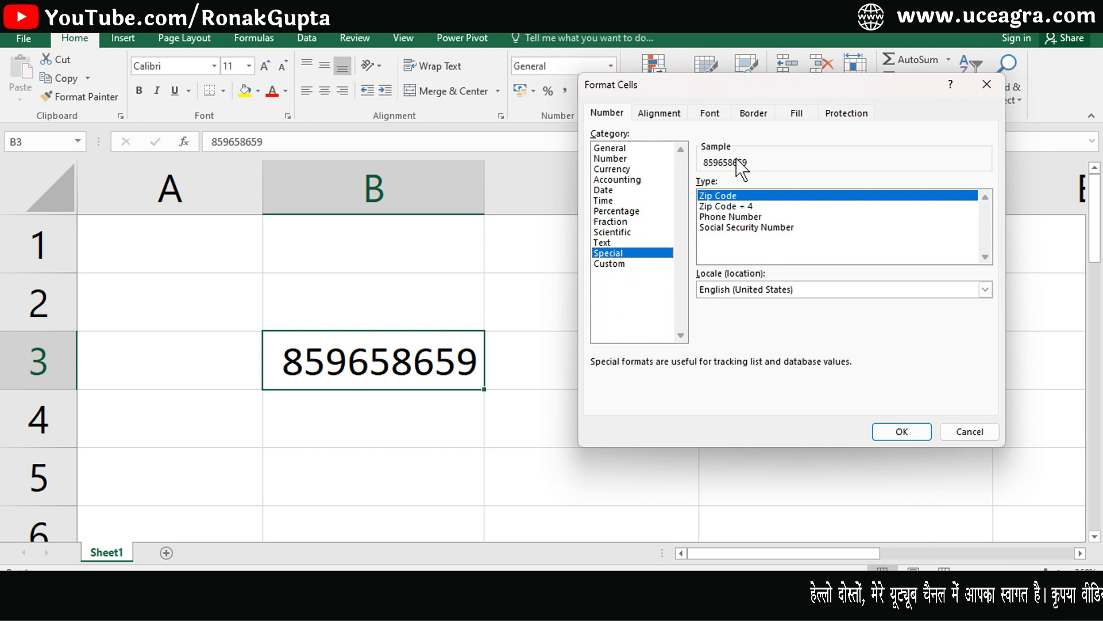
left_click(916, 433)
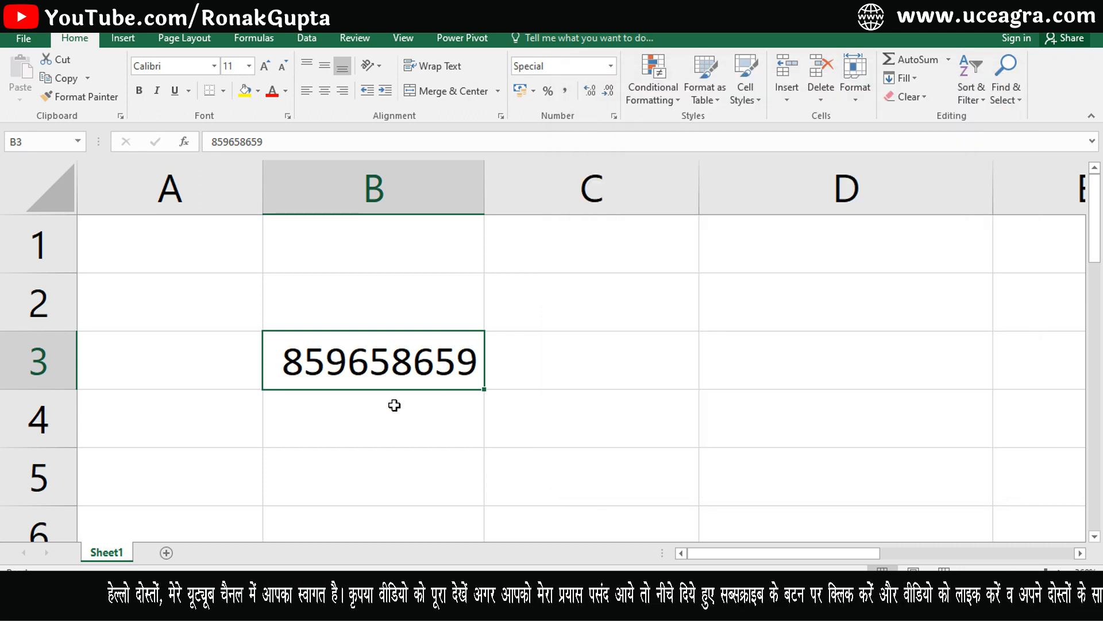
key("ctrl+1")
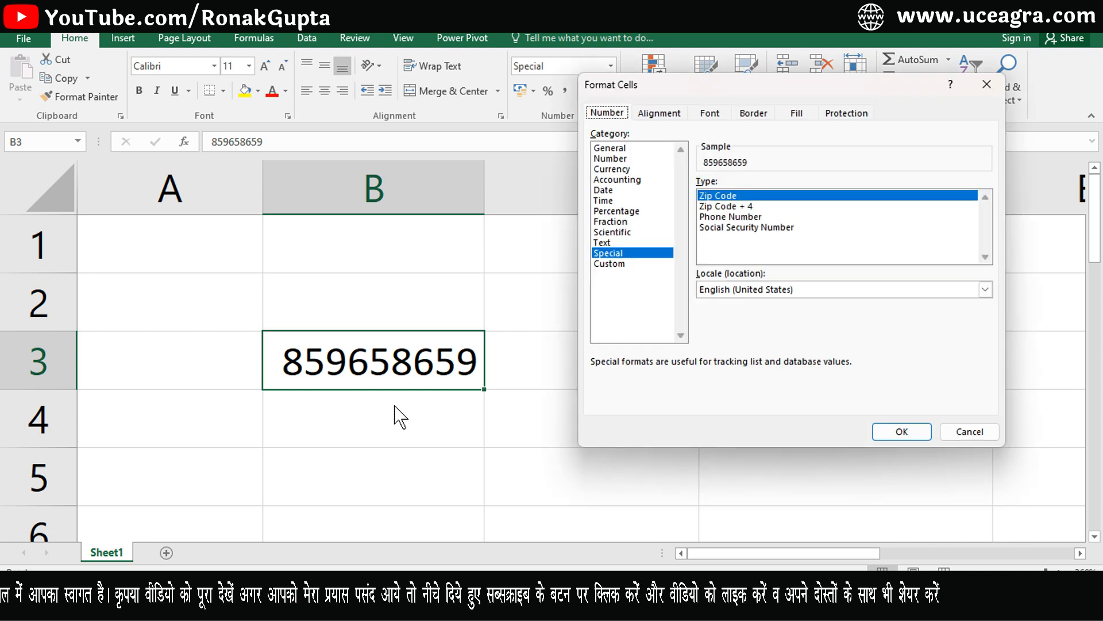
left_click(743, 206)
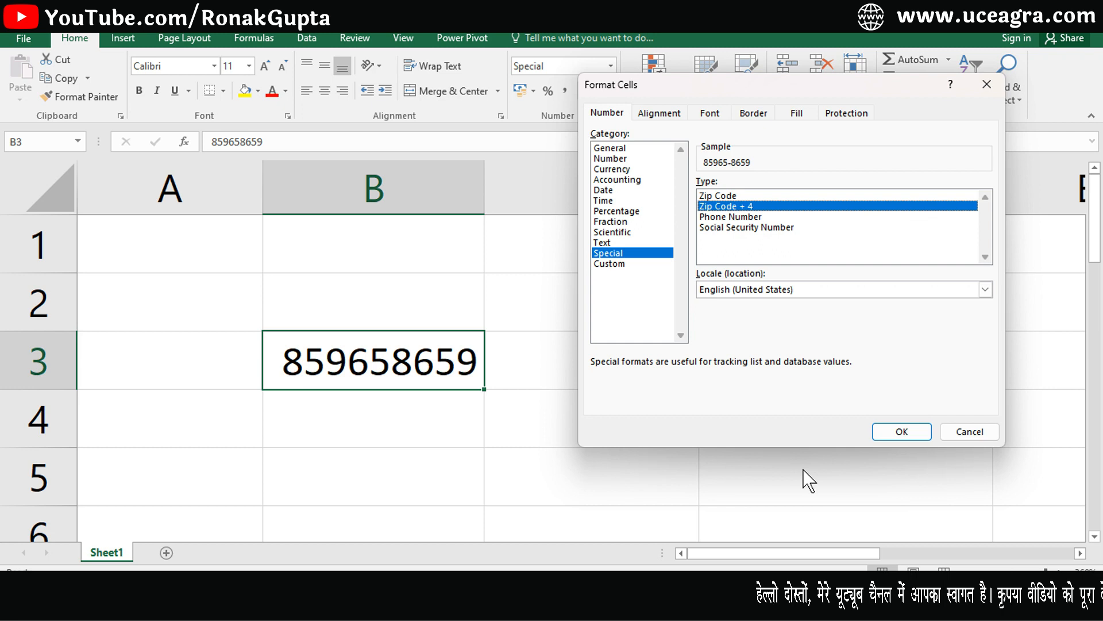
left_click(902, 433)
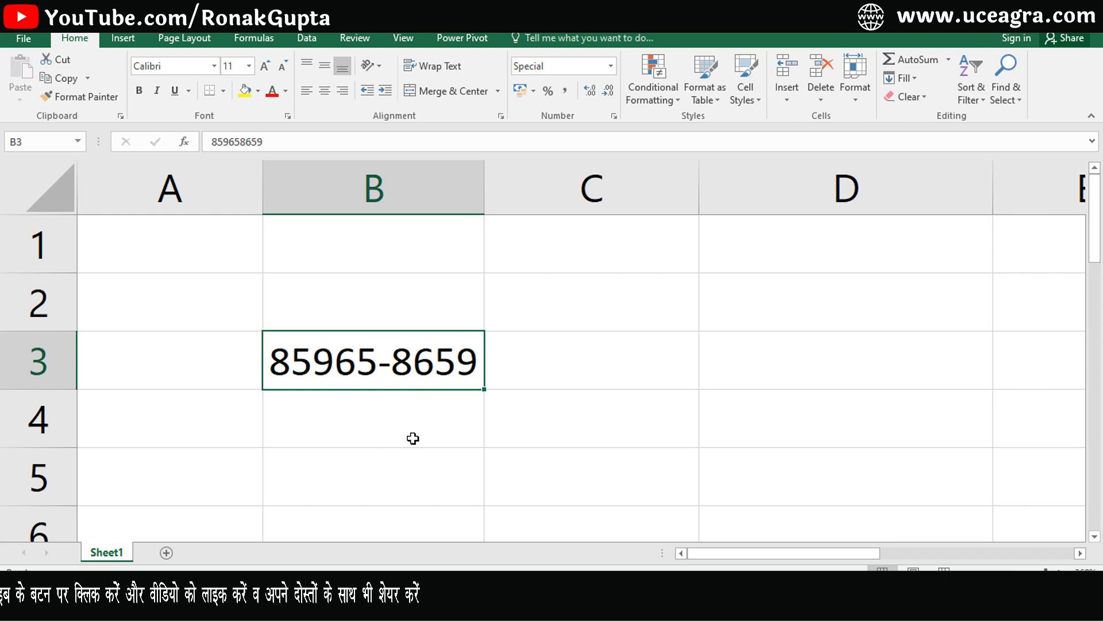
key("ctrl+z")
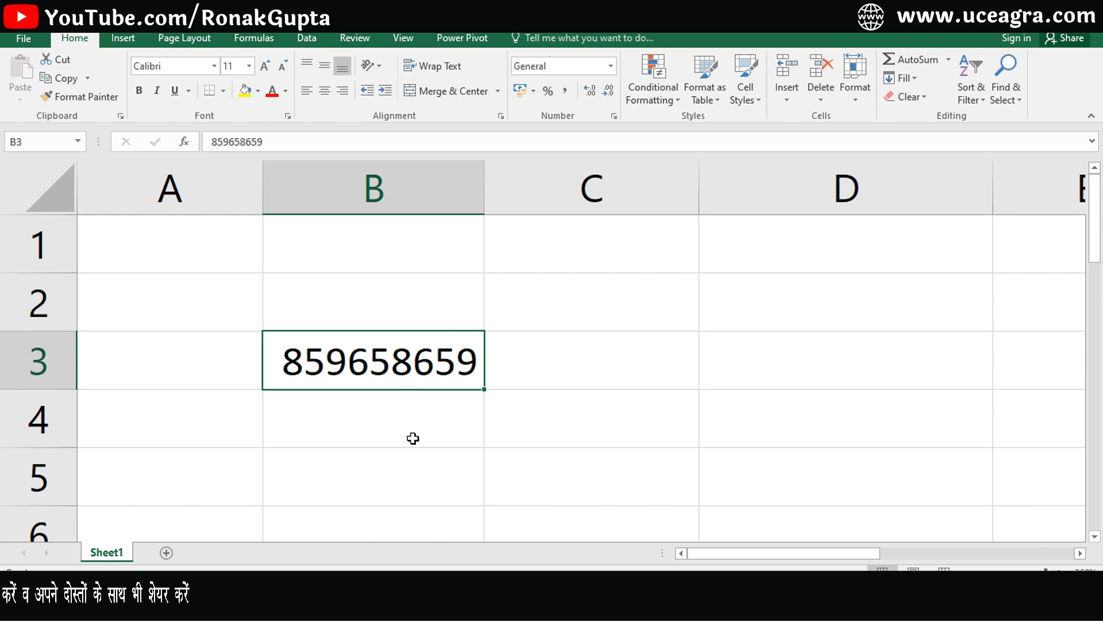
Preview B3 in the Special Phone Number format, cancel without applying, and start editing B3.
key("ctrl+1")
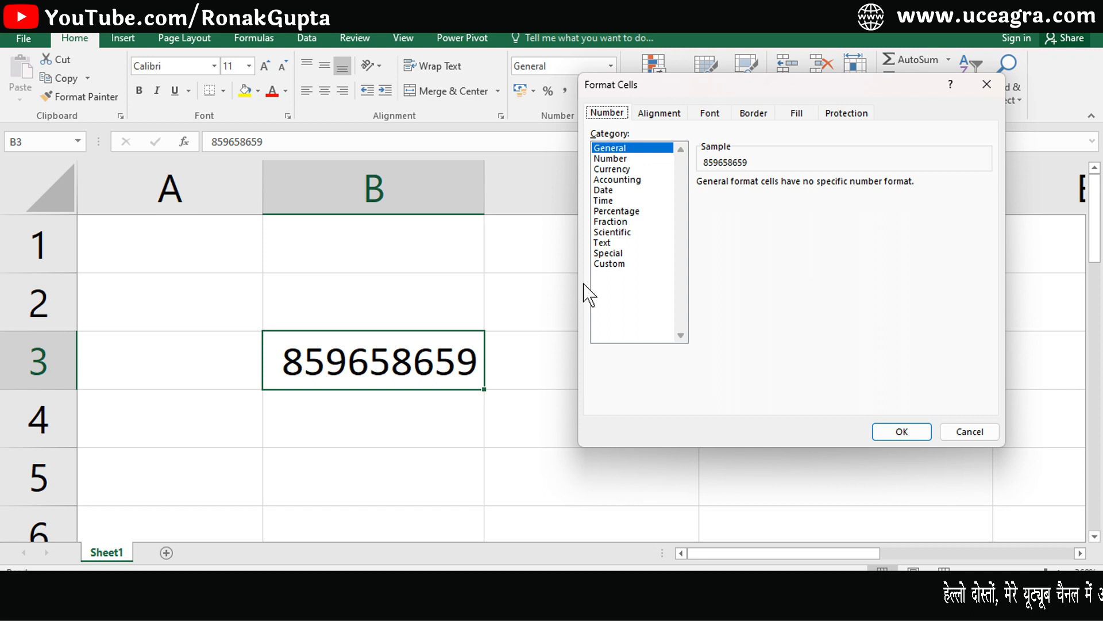
left_click(608, 254)
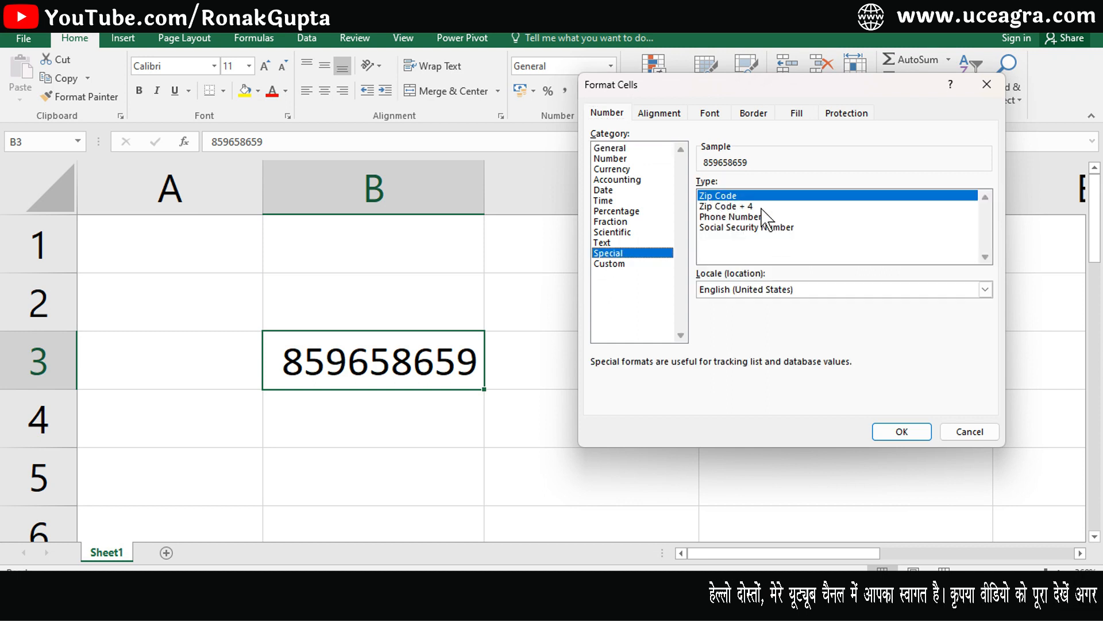
left_click(734, 217)
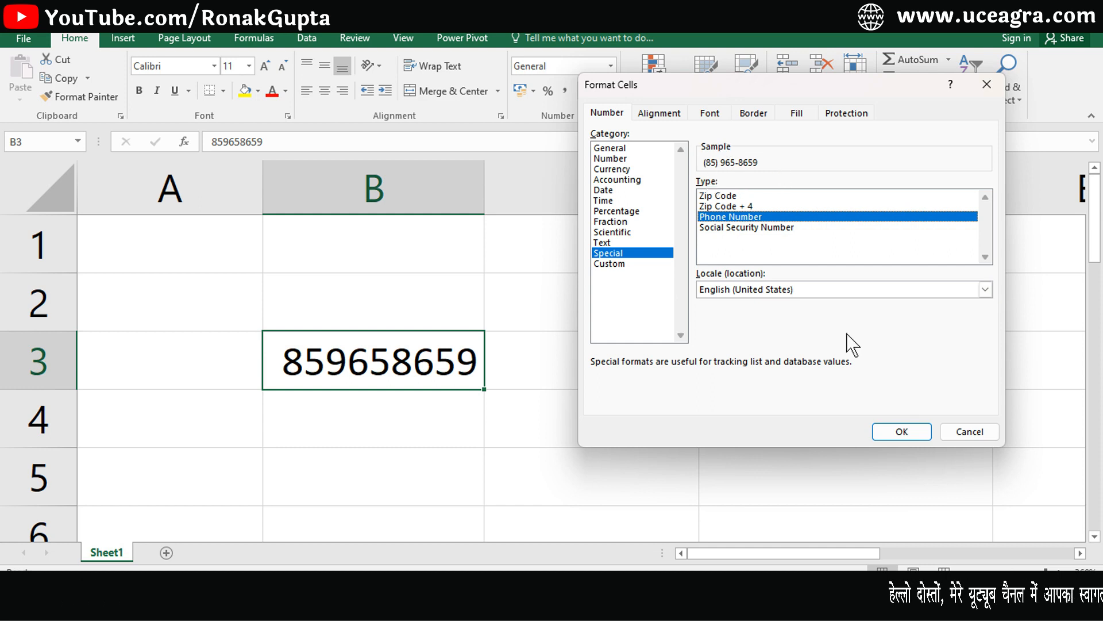
left_click(958, 436)
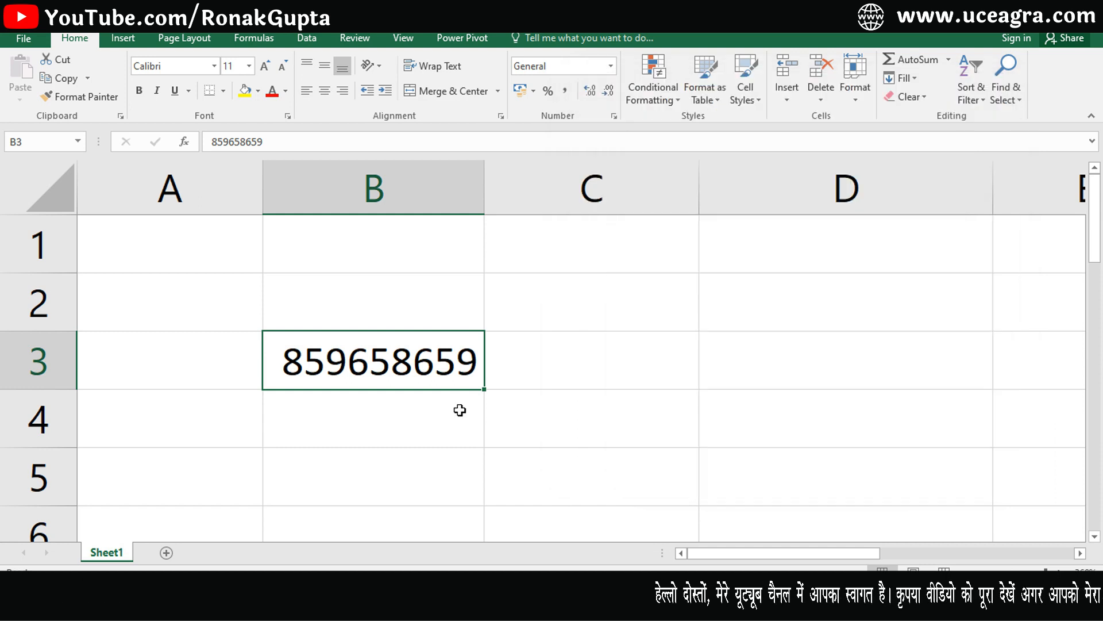
double_click(370, 375)
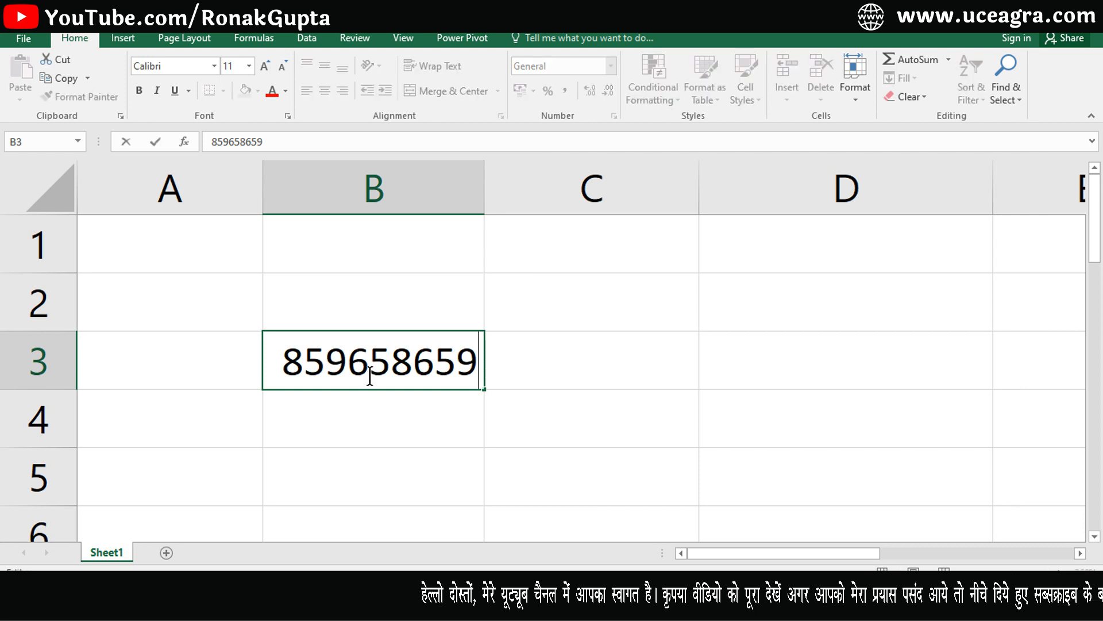
key("Return")
left_click(369, 371)
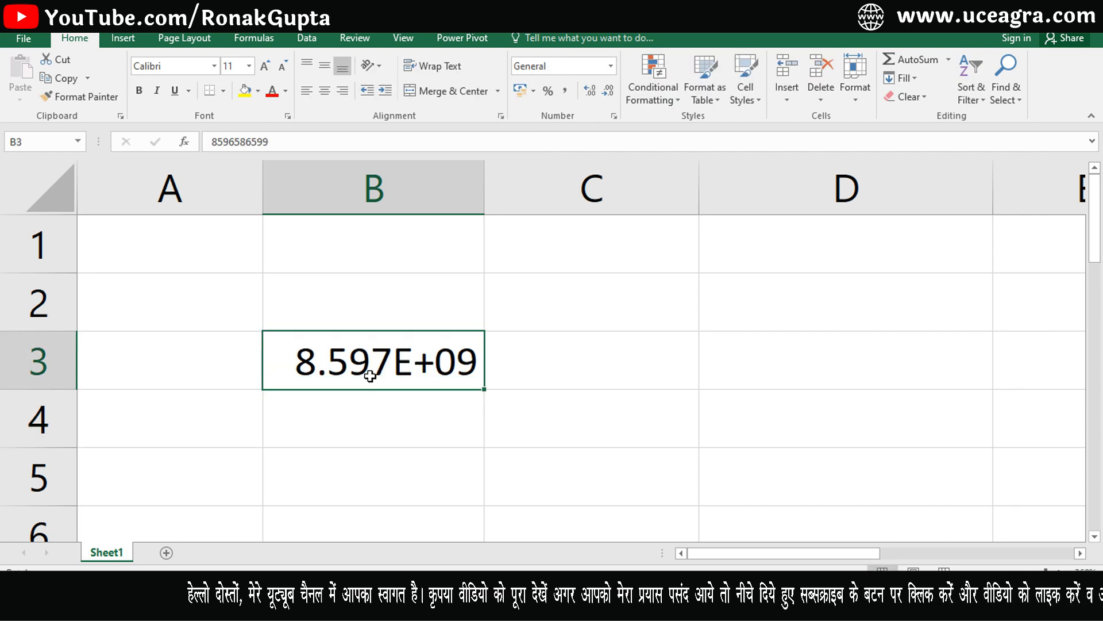
left_click_drag(485, 188, 515, 187)
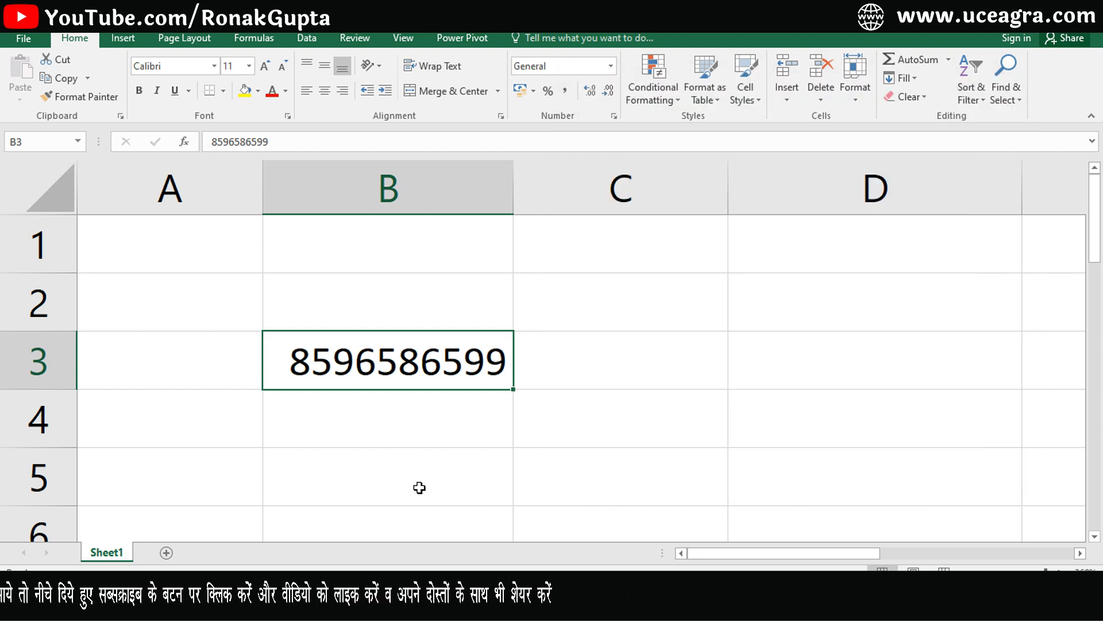
key("ctrl+1")
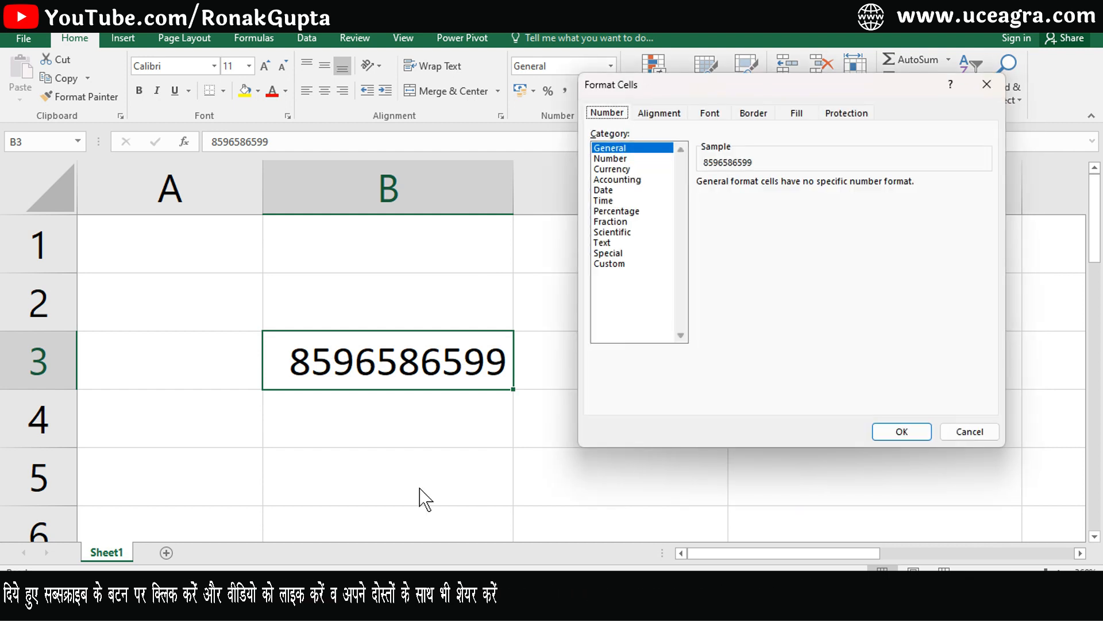
left_click(607, 253)
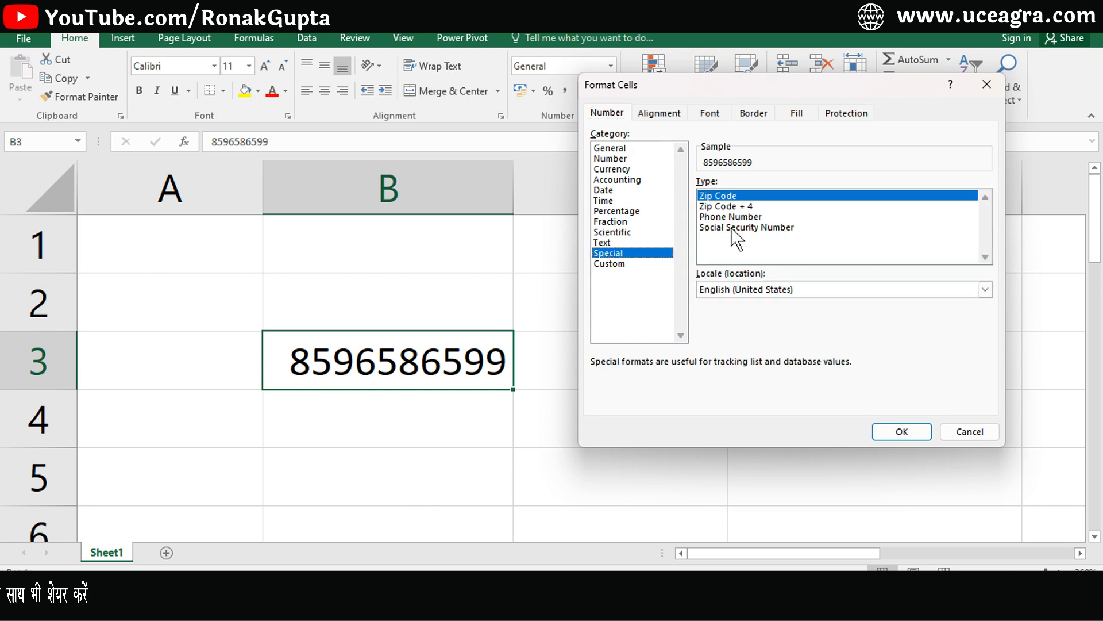
left_click(712, 228)
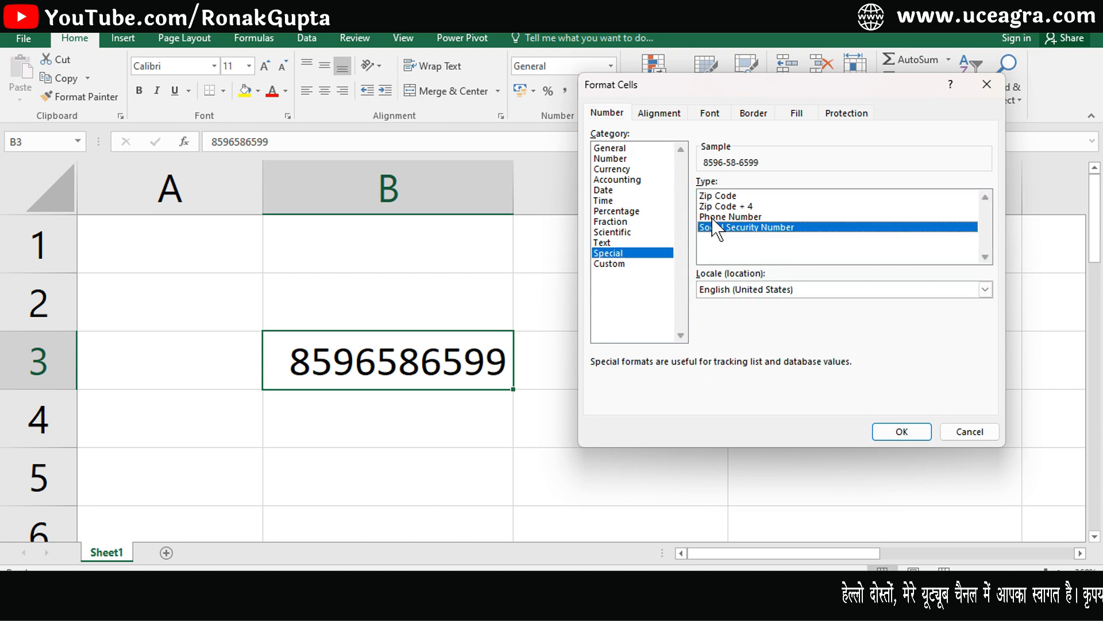
left_click(712, 216)
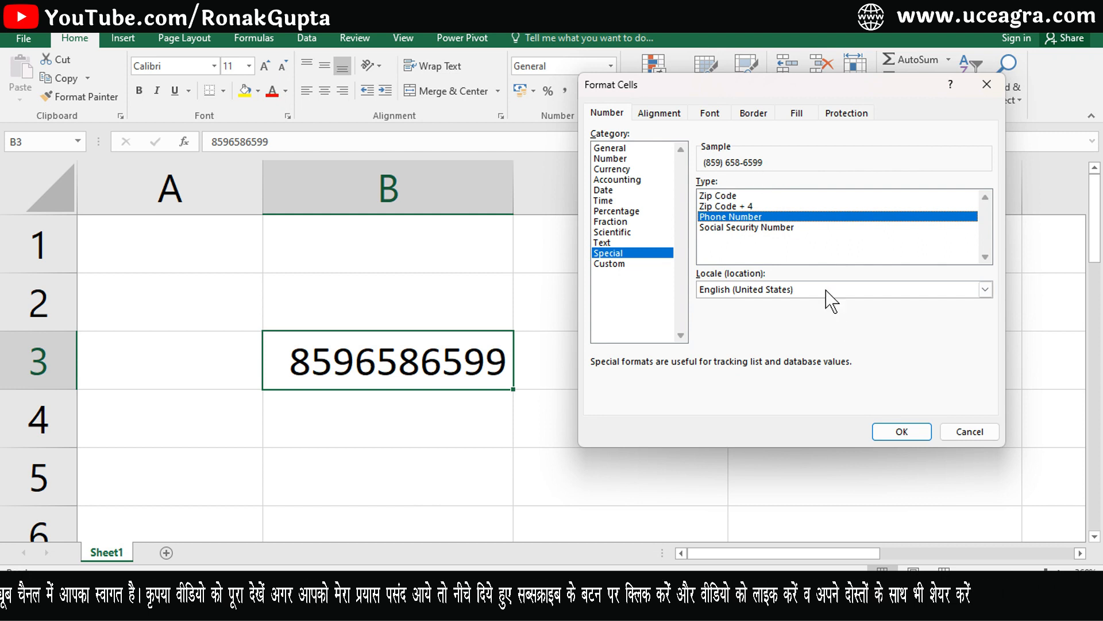
left_click(902, 432)
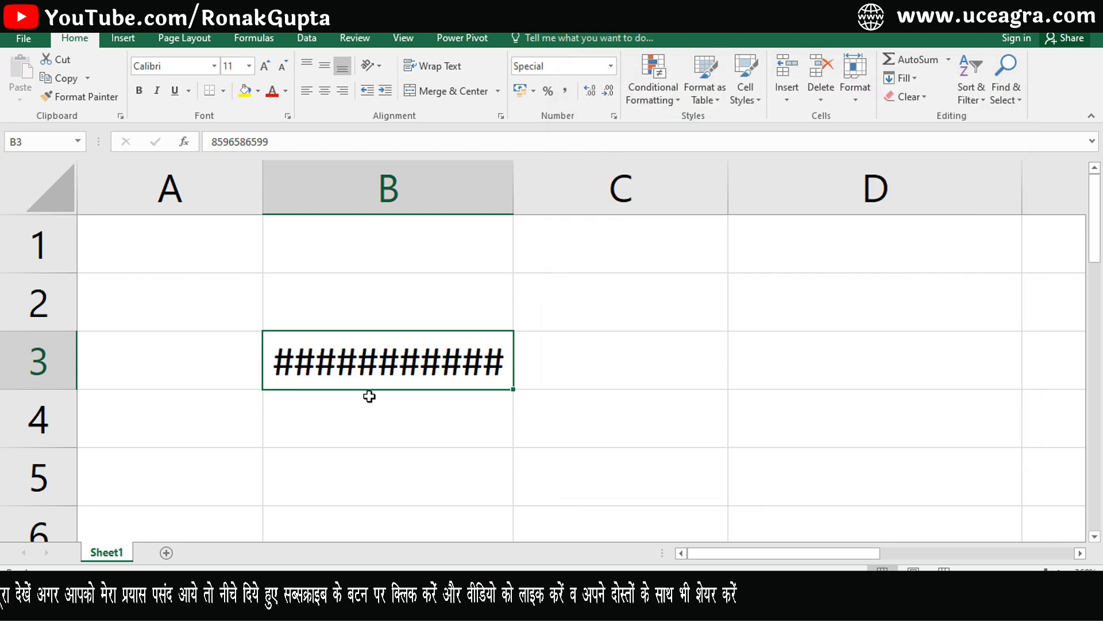
left_click_drag(517, 203, 565, 215)
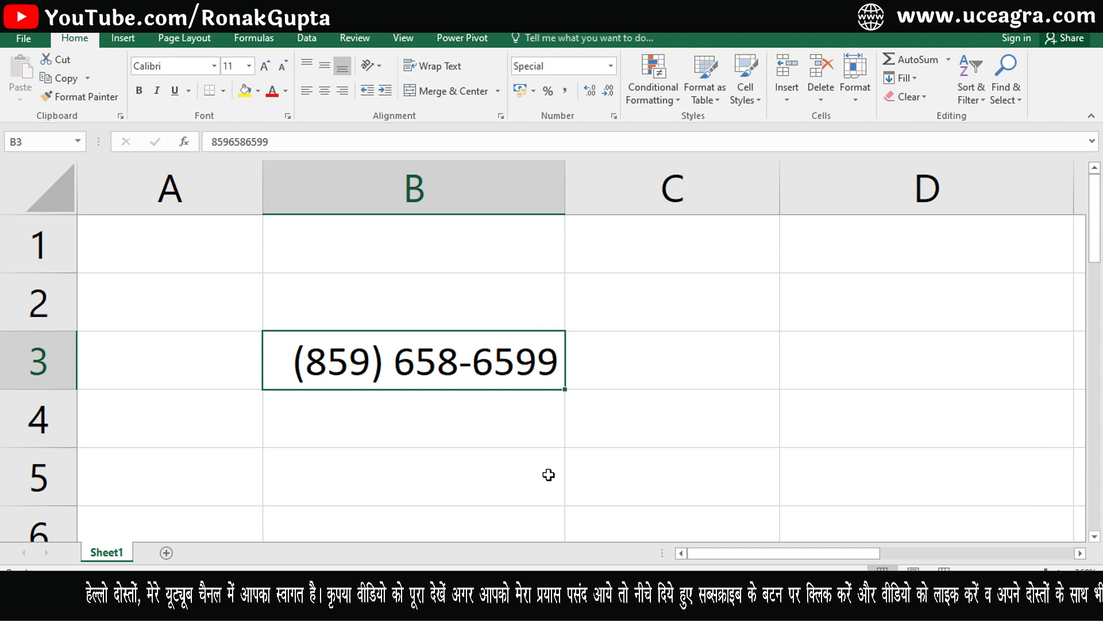
key("ctrl+1")
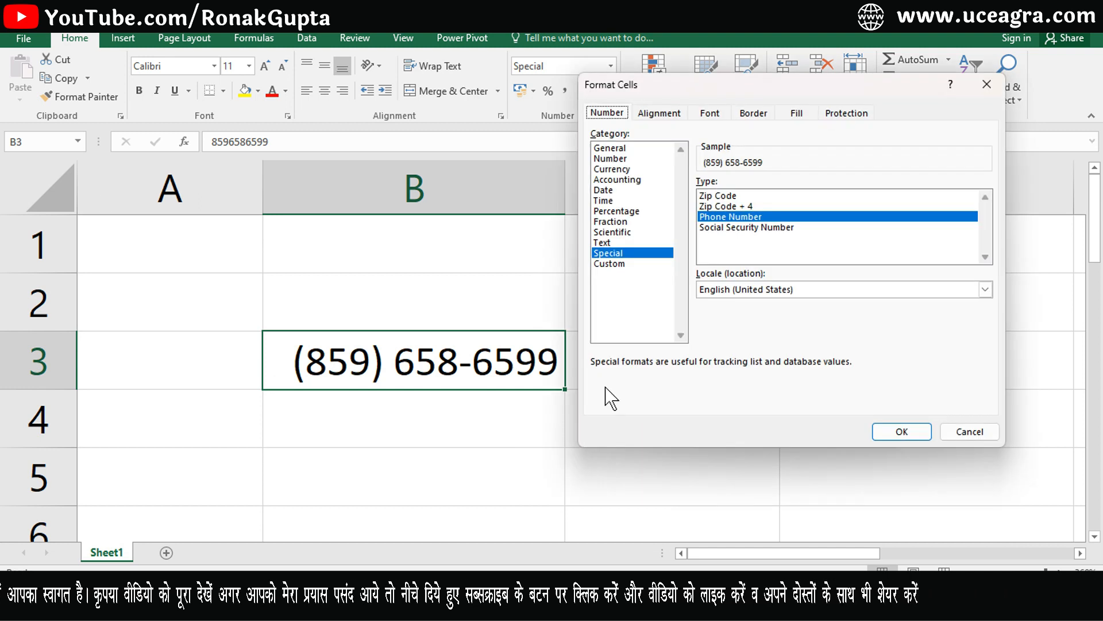
left_click(718, 227)
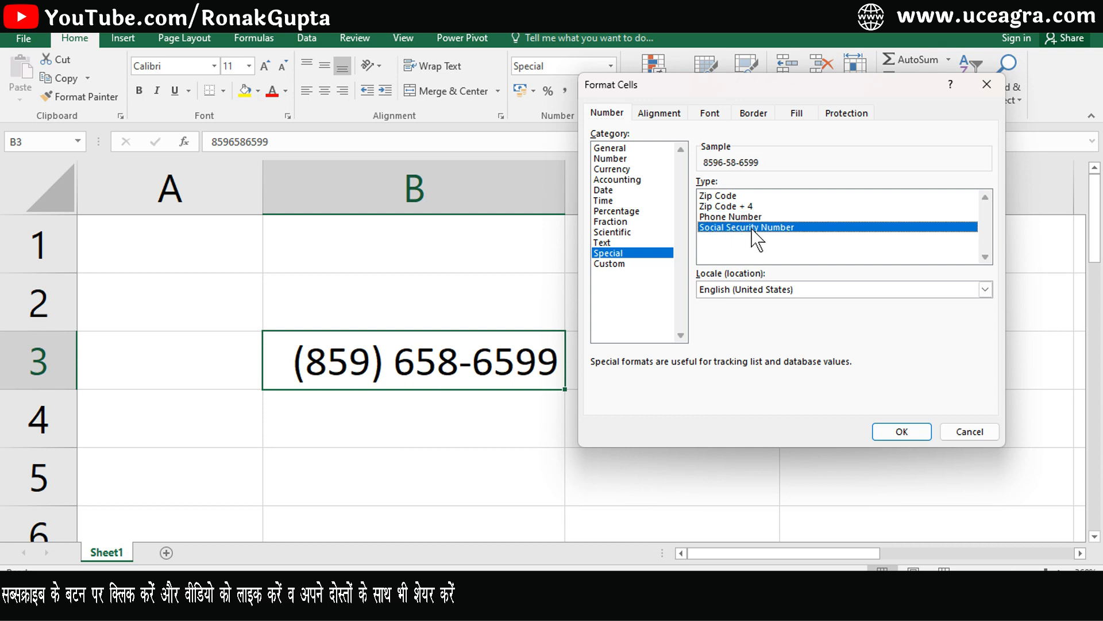
left_click(903, 431)
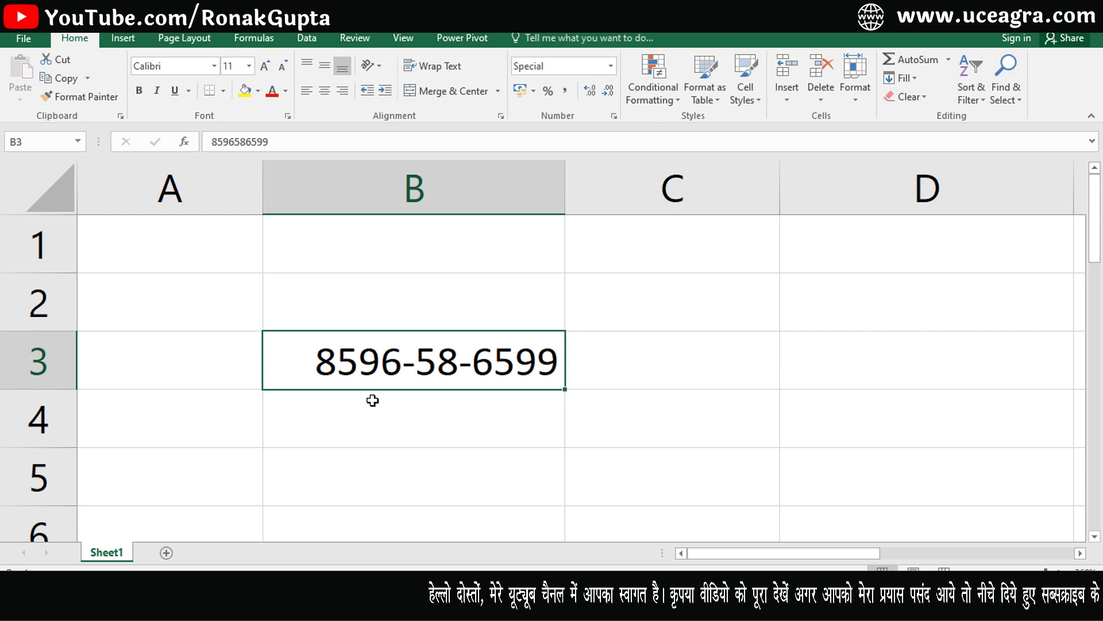
Check the Number Format list without changing it, then clear B3's contents.
left_click(610, 65)
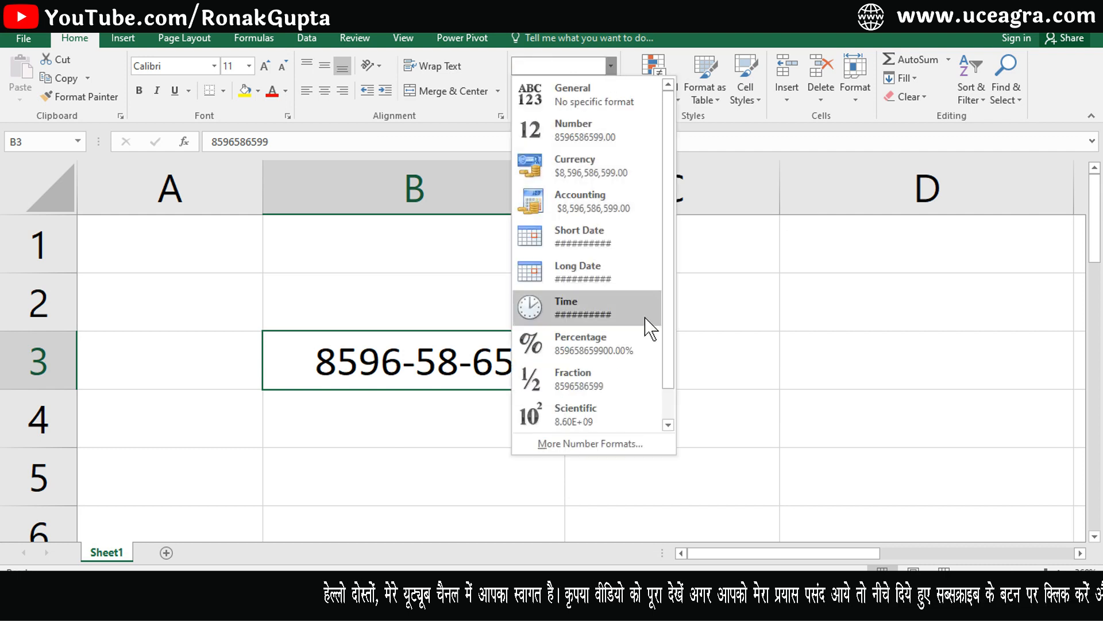
left_click(718, 329)
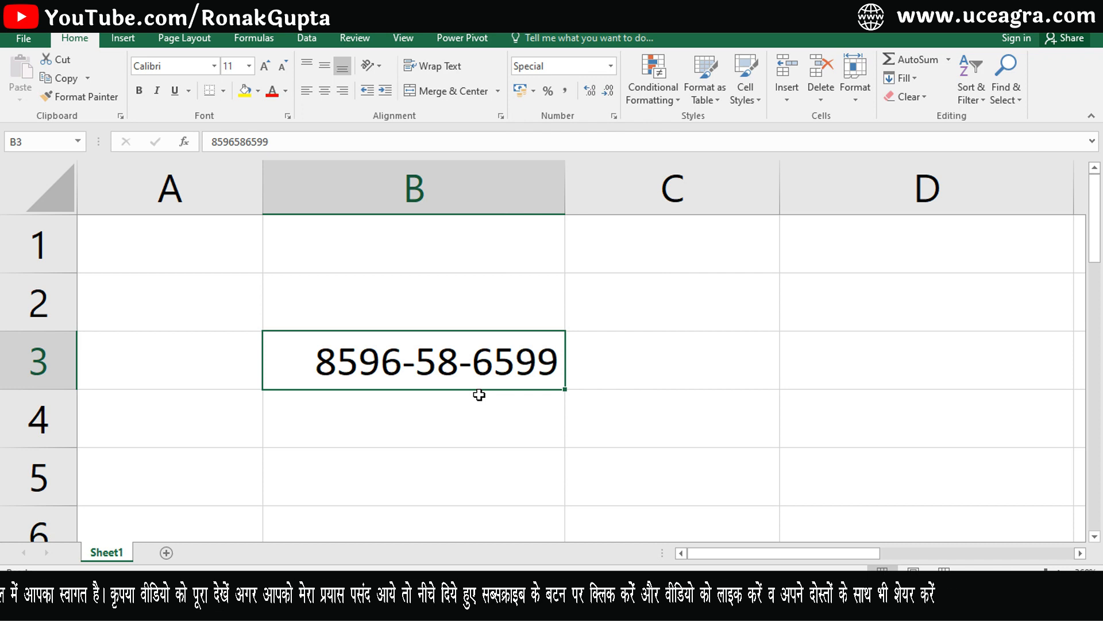
key("Delete")
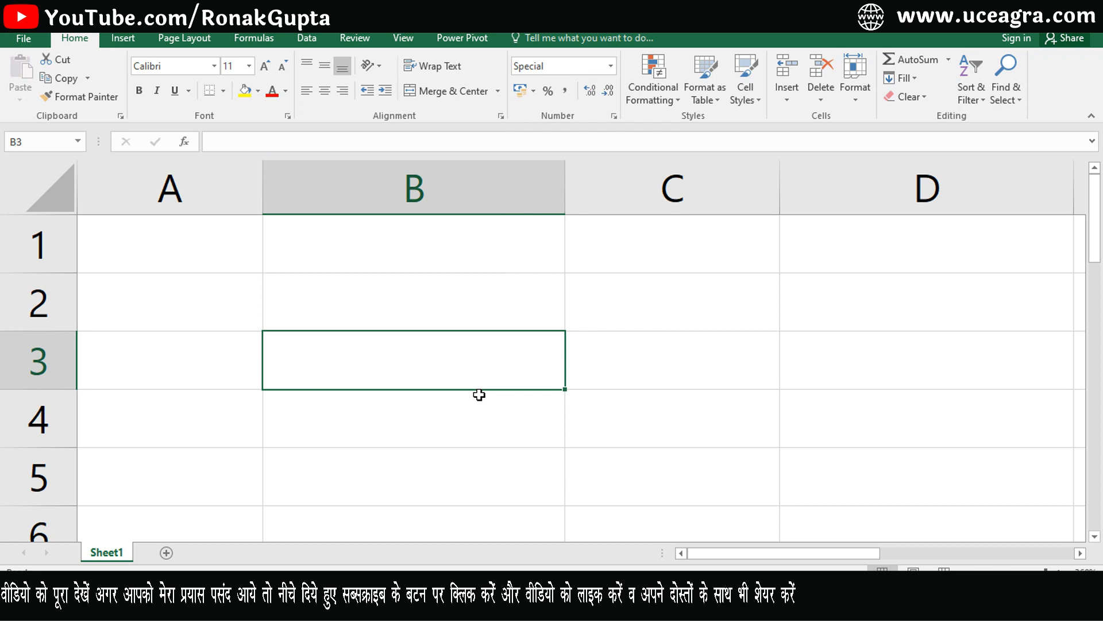